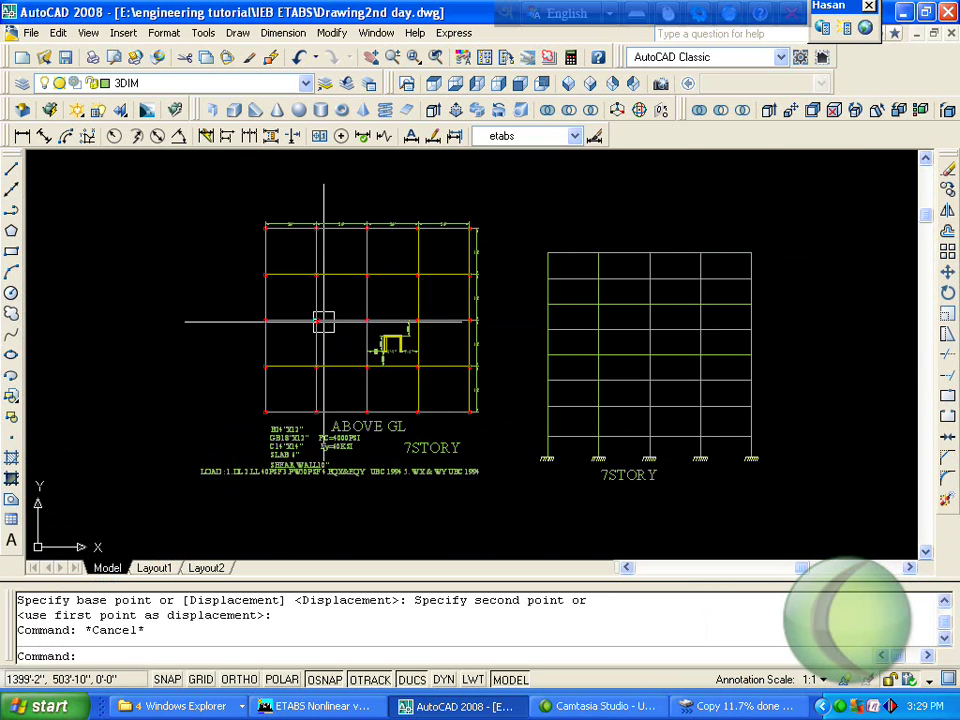
Examine the above-GL floor plan's grid spacings, shear wall position, member sizes and load notes in the drawing.
{"action": "scroll", "coordinate": [321, 320], "scroll_direction": "up", "scroll_amount": 2}
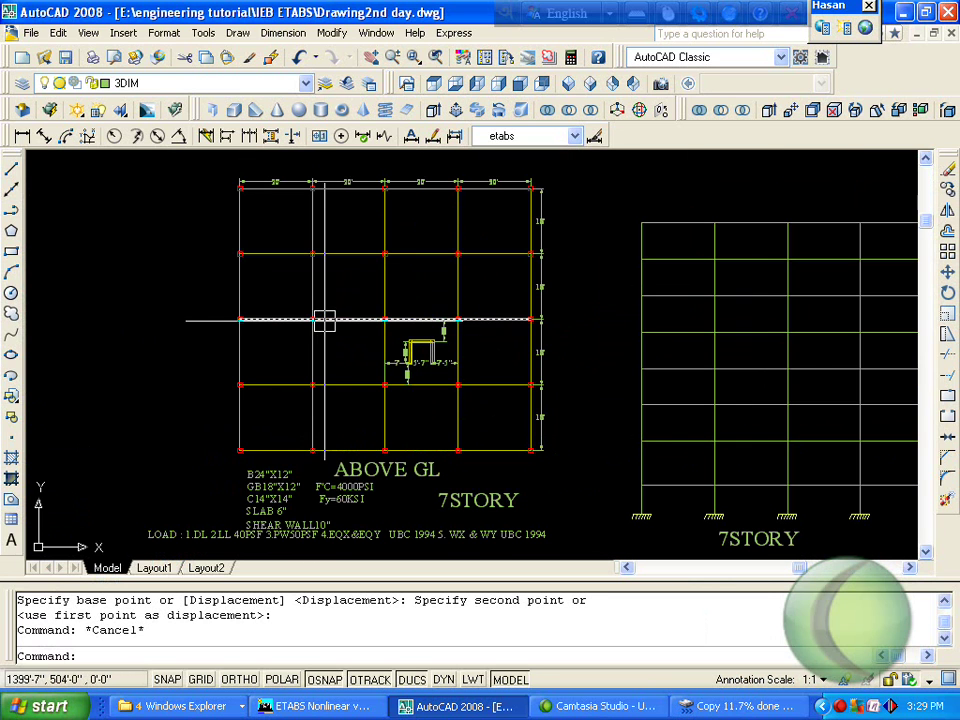
{"action": "left_click", "coordinate": [383, 442]}
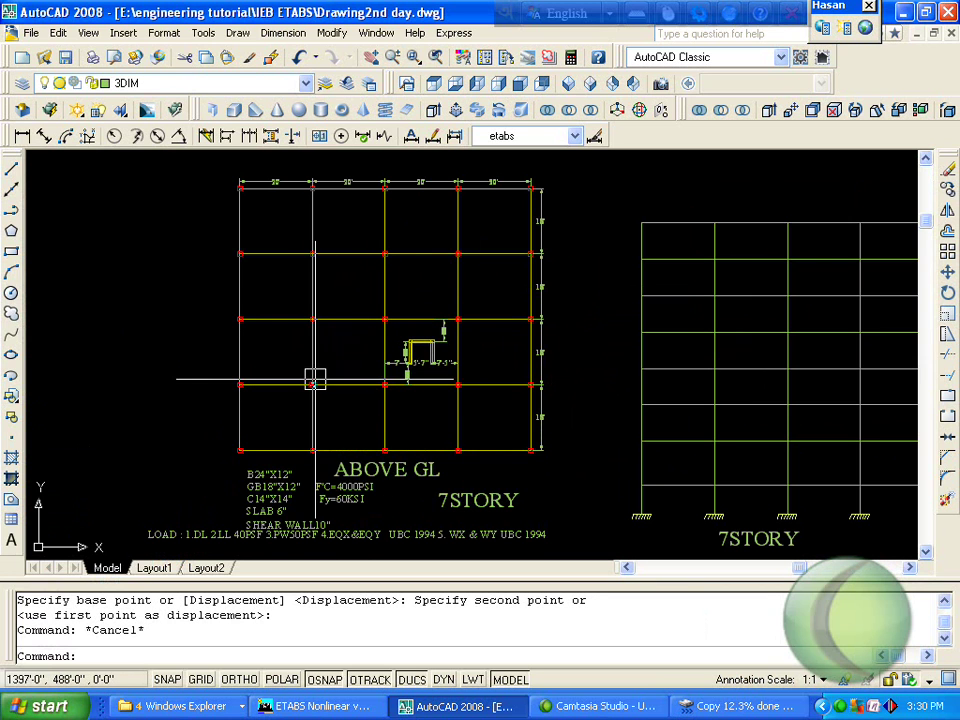
{"action": "scroll", "coordinate": [270, 425], "scroll_direction": "up", "scroll_amount": 2}
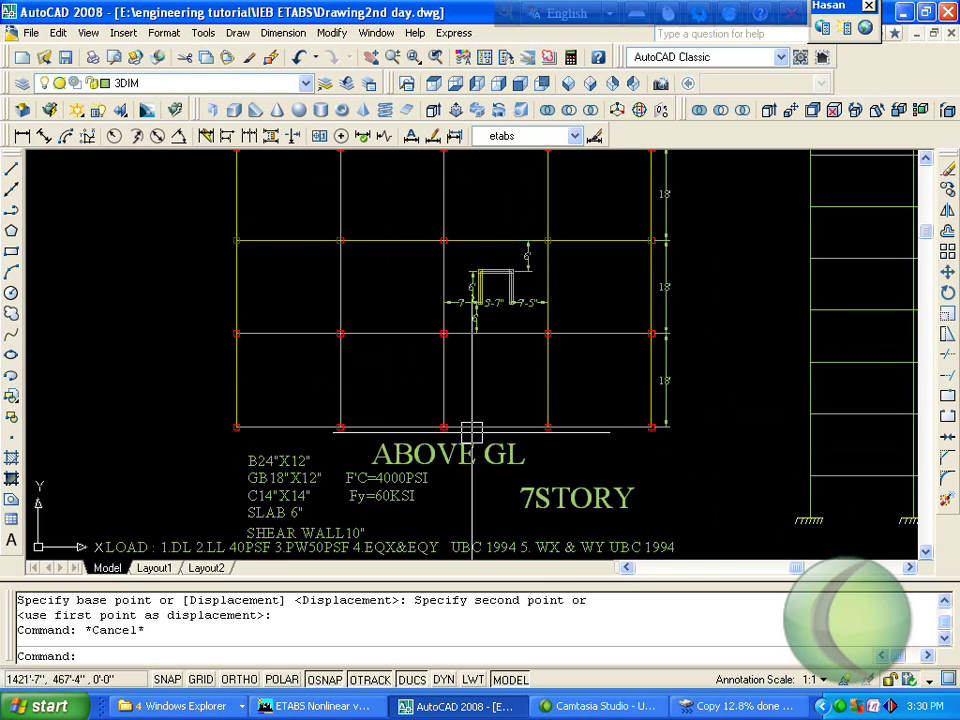
{"action": "scroll", "coordinate": [475, 462], "scroll_direction": "down", "scroll_amount": 2}
{"action": "scroll", "coordinate": [445, 160], "scroll_direction": "up", "scroll_amount": 1}
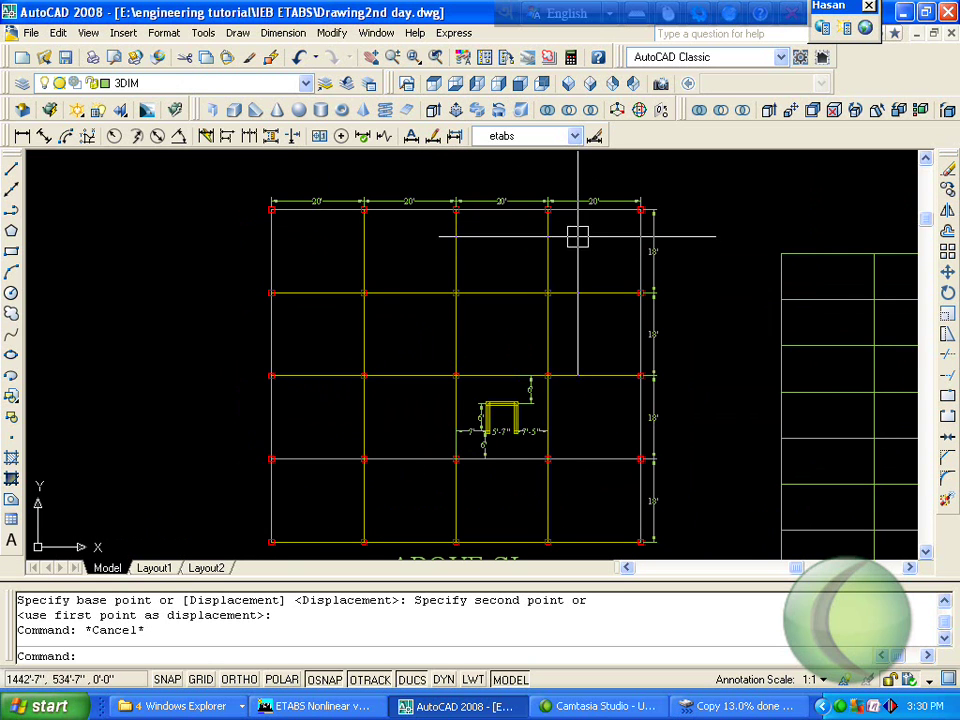
{"action": "scroll", "coordinate": [516, 225], "scroll_direction": "down", "scroll_amount": 1}
{"action": "scroll", "coordinate": [587, 236], "scroll_direction": "up", "scroll_amount": 1}
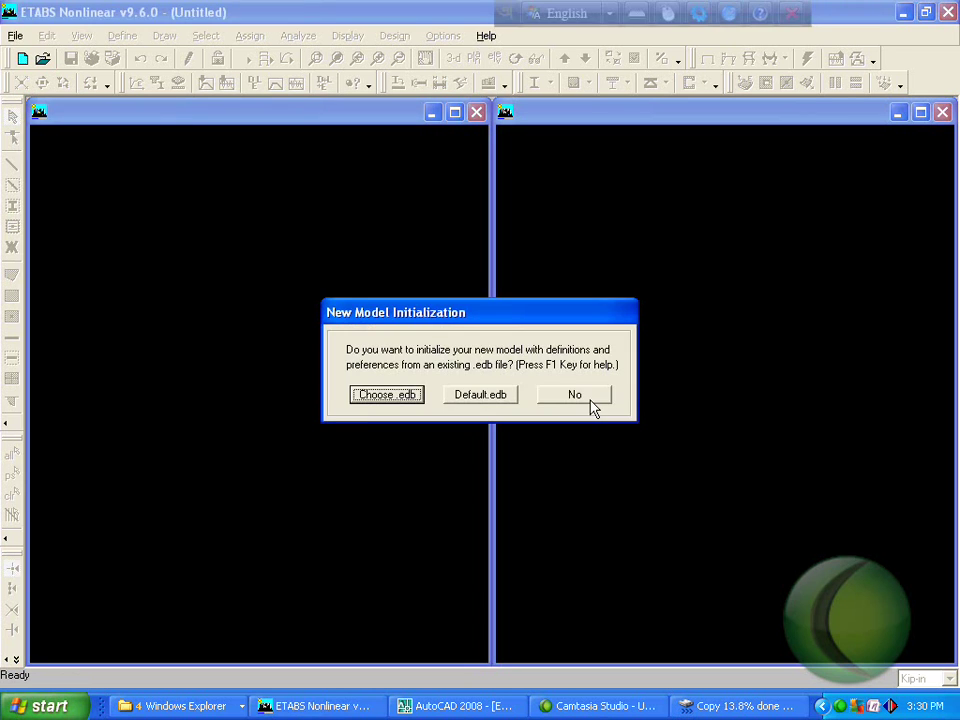
Start the new model without an existing .edb file, with 5 grid lines in X and Y and Kip-ft units.
{"action": "left_click", "coordinate": [589, 400]}
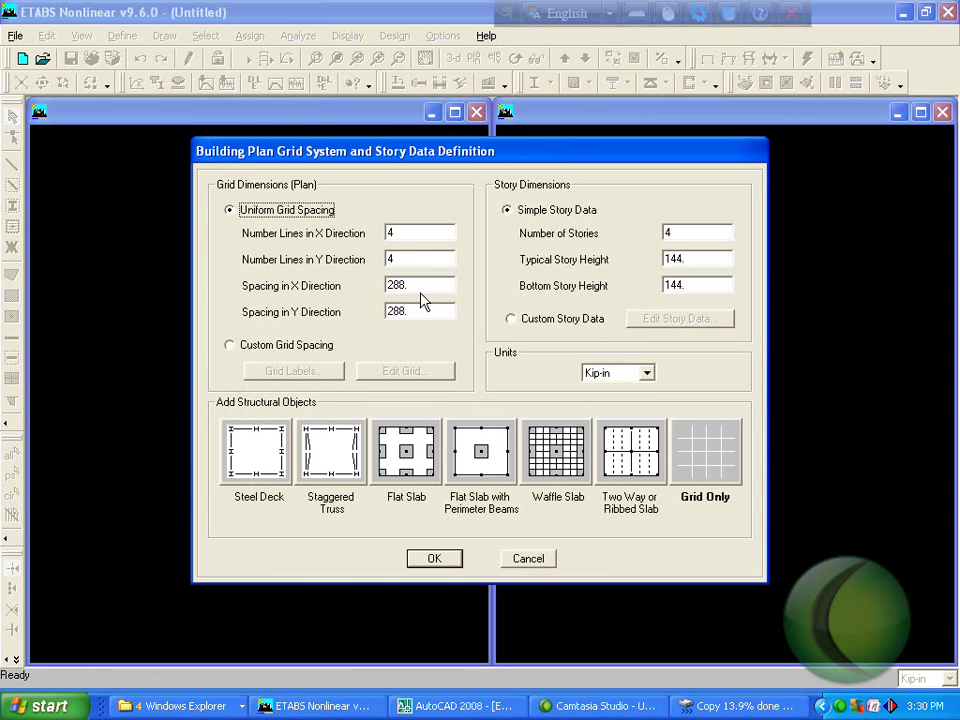
{"action": "double_click", "coordinate": [421, 236]}
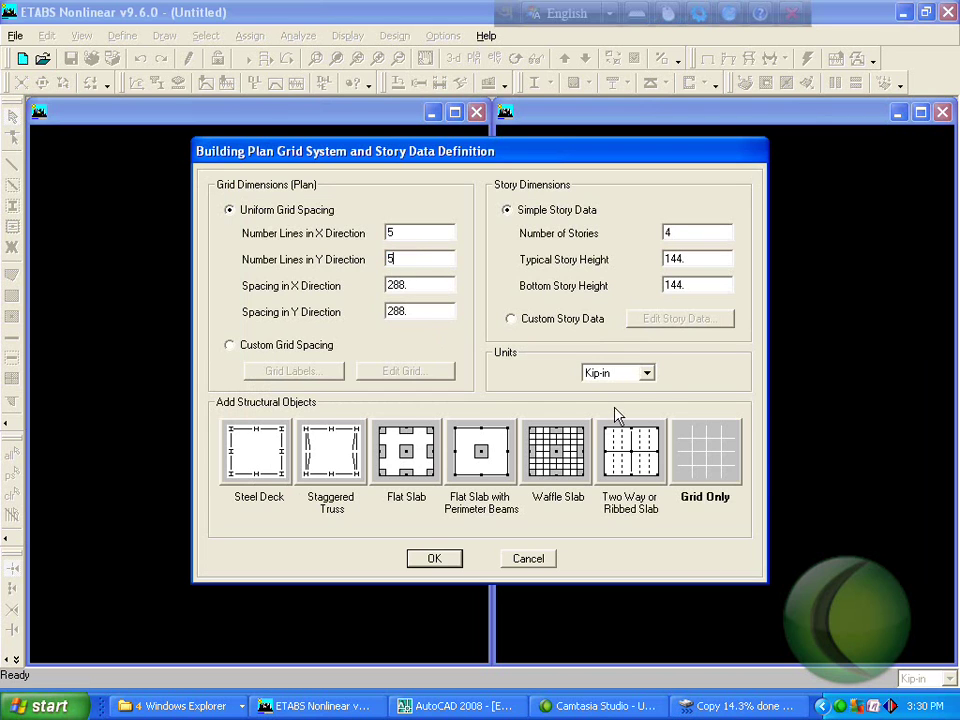
{"action": "left_click", "coordinate": [647, 374]}
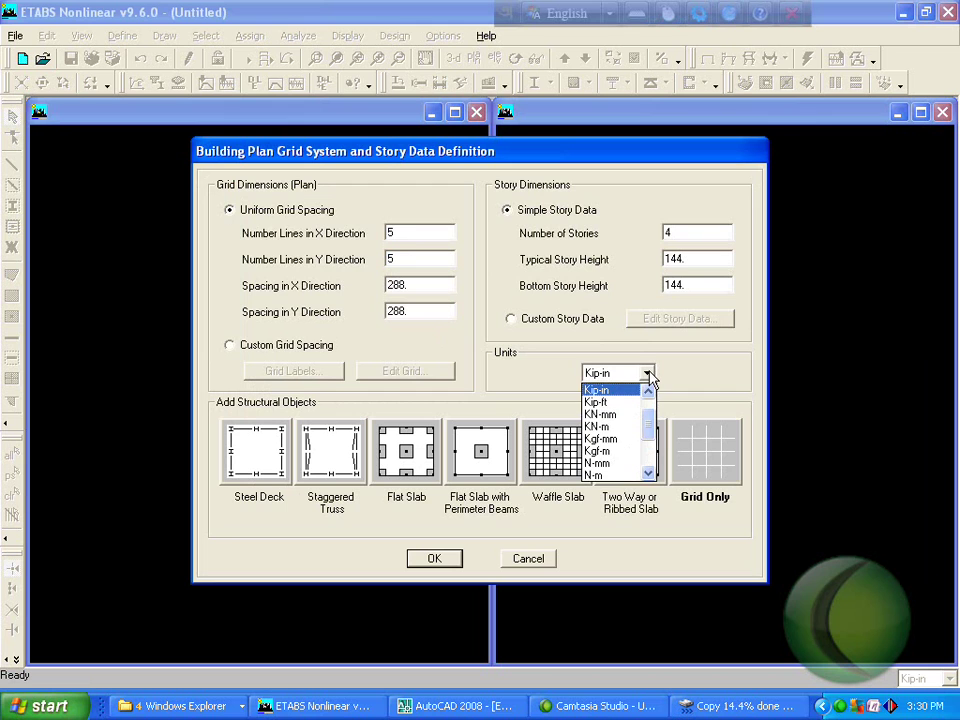
{"action": "left_click", "coordinate": [622, 402]}
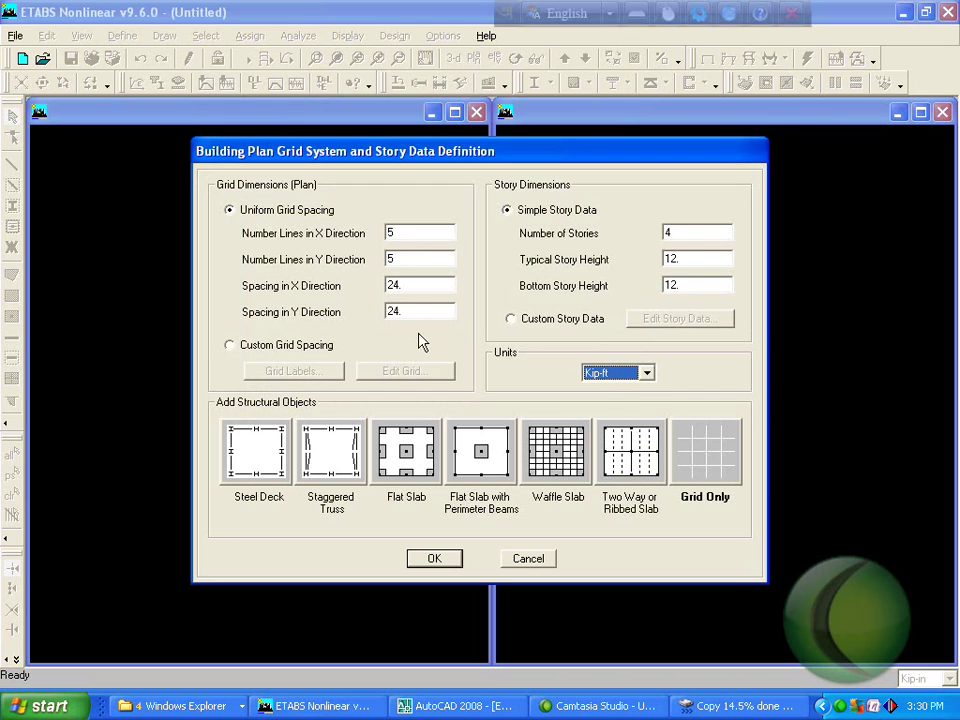
Define a grid-only model with spacing 20 ft in X and 18 ft in Y, 8 stories, 10 ft typical and 8 ft bottom height.
{"action": "double_click", "coordinate": [424, 286]}
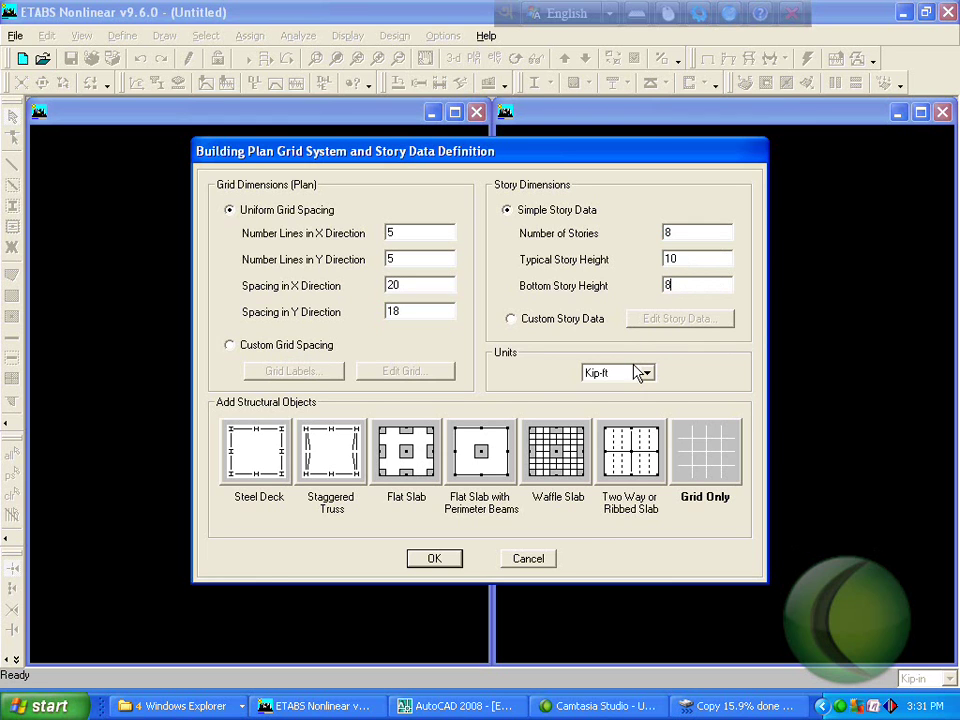
{"action": "left_click", "coordinate": [690, 466]}
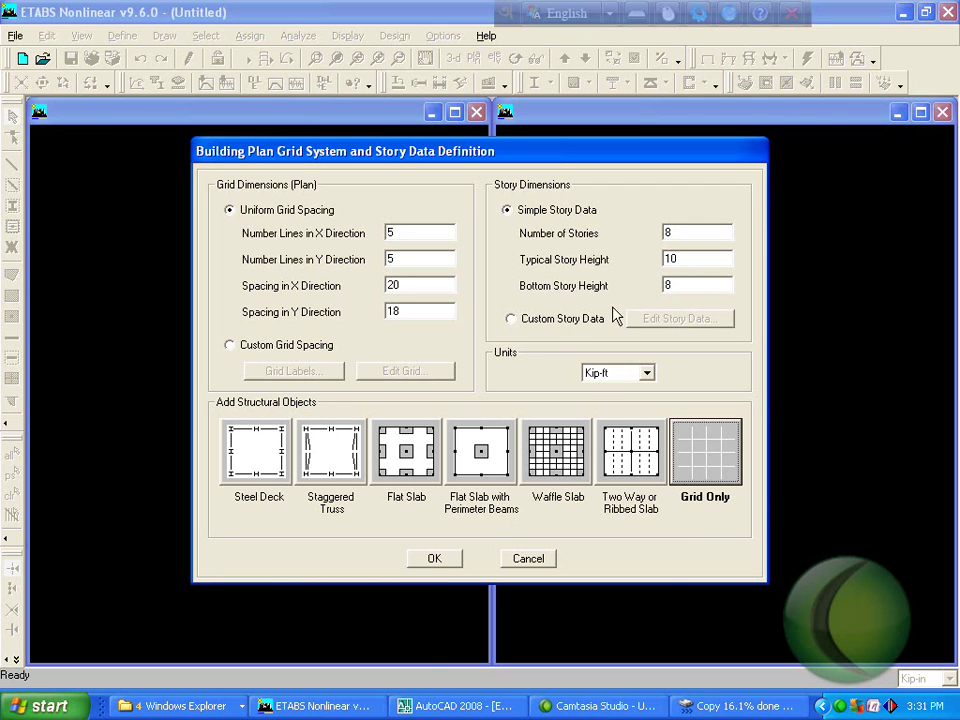
Customize the story data: set STORY2's height to 12 ft and rename STORY1 as GB and STORY2 as 1ST.
{"action": "left_click", "coordinate": [552, 320]}
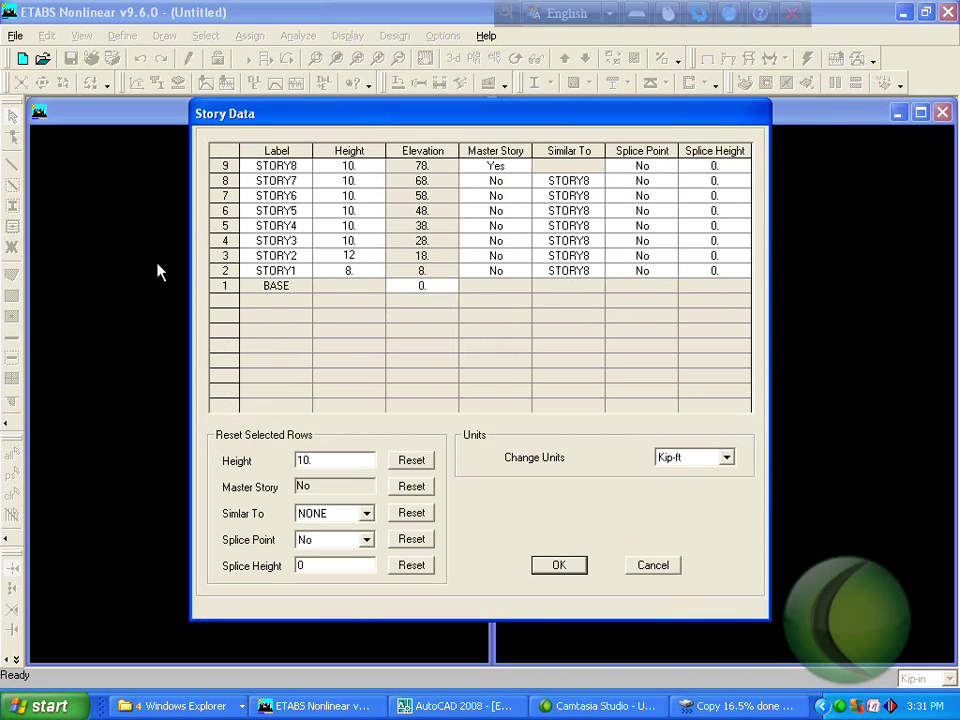
{"action": "left_click", "coordinate": [283, 272]}
{"action": "type", "text": "GB"}
{"action": "key", "text": "Up"}
{"action": "type", "text": "1ST"}
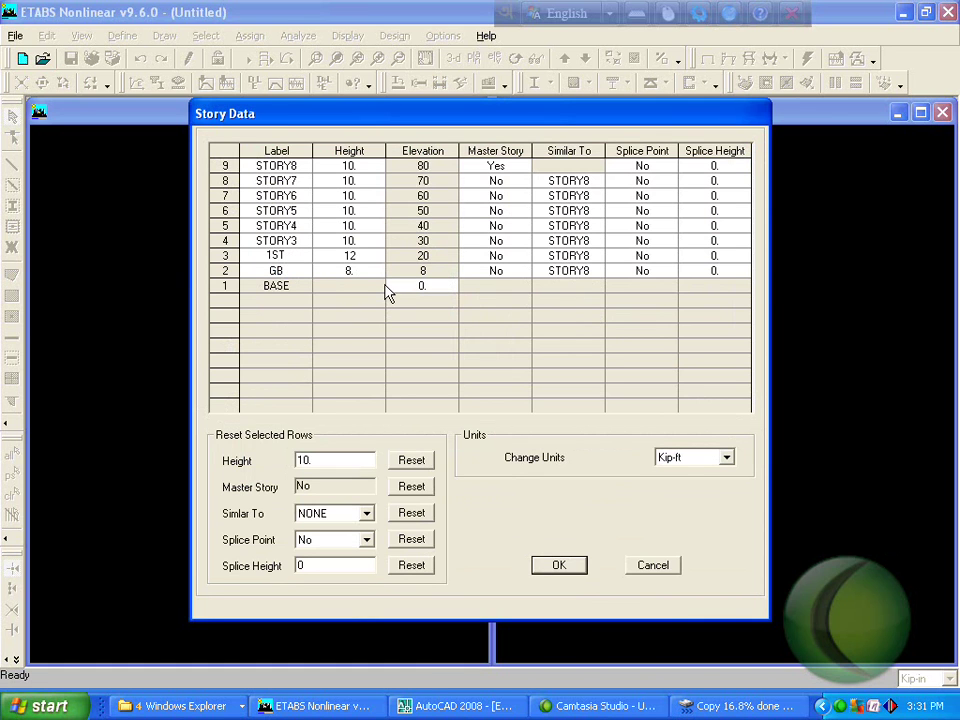
Rename STORY3, STORY4 and STORY5 as 2ND, 3RD and 4TH in the story data.
{"action": "key", "text": "Up"}
{"action": "type", "text": "2ND"}
{"action": "key", "text": "Up"}
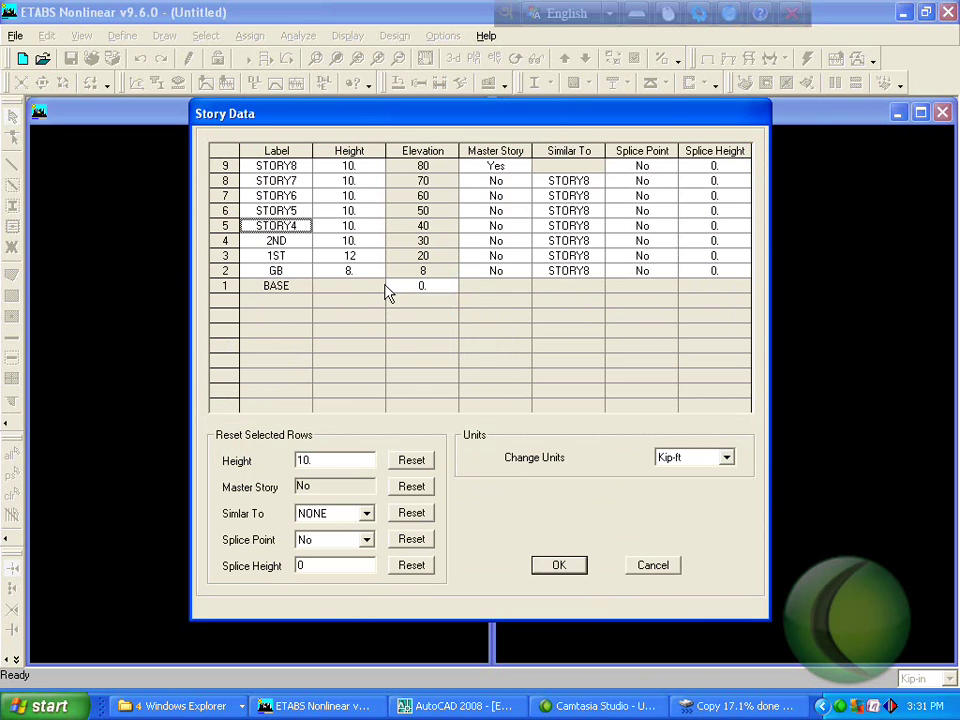
{"action": "type", "text": "3RD"}
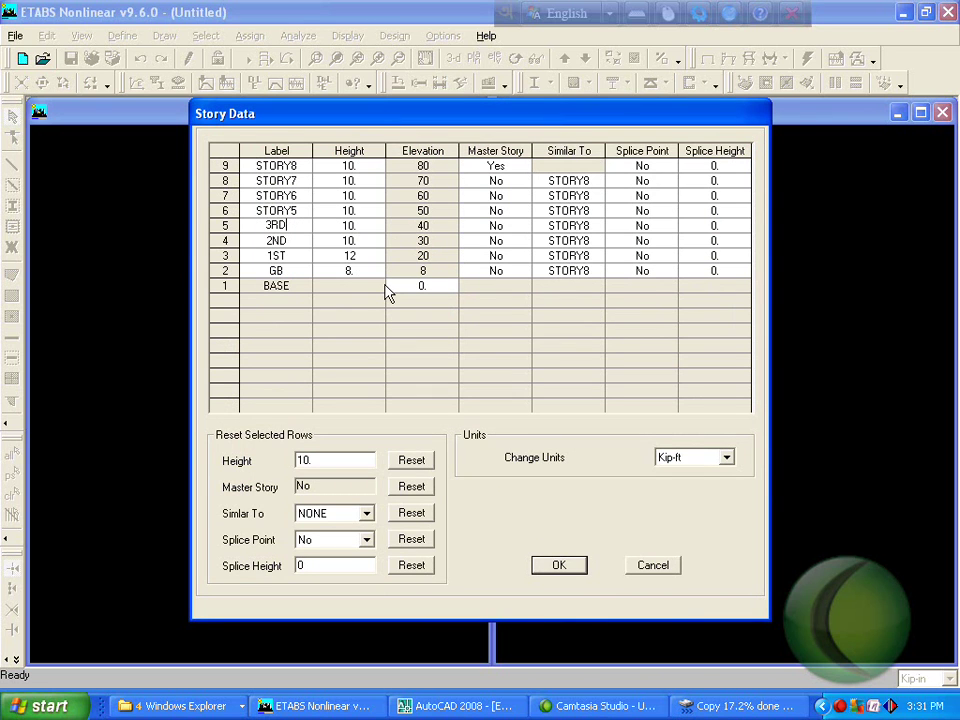
{"action": "key", "text": "Up"}
{"action": "type", "text": "4TH"}
Rename STORY6, STORY7 and STORY8 as 5TH, 6TH and ROOF, and create the building grid.
{"action": "key", "text": "Up"}
{"action": "type", "text": "5TH"}
{"action": "key", "text": "Up"}
{"action": "type", "text": "6TH"}
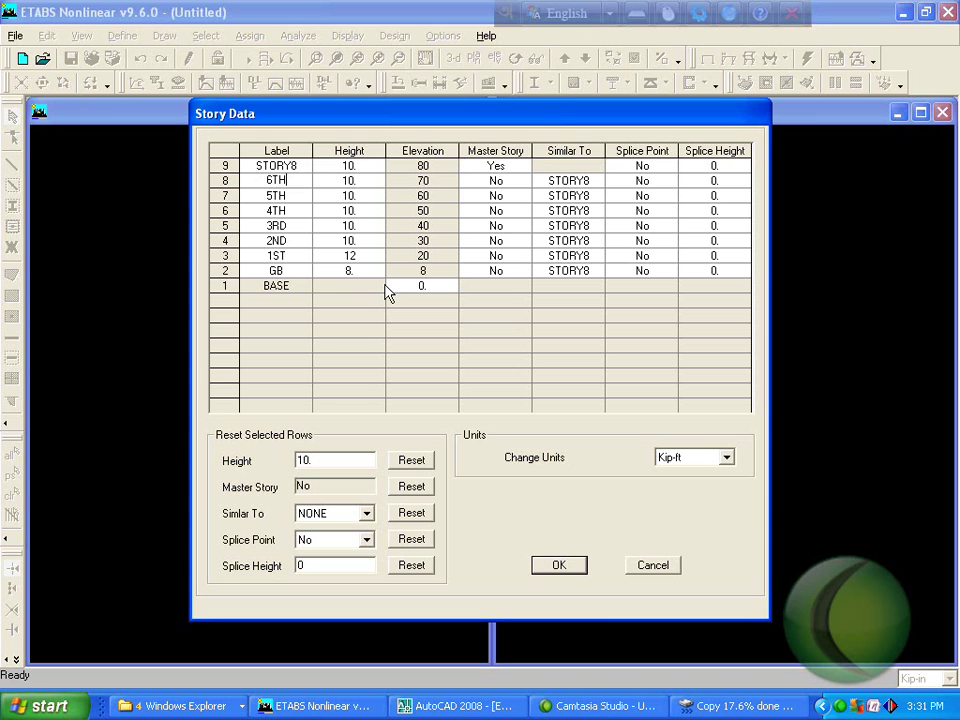
{"action": "key", "text": "Up"}
{"action": "type", "text": "ROOF"}
{"action": "left_click", "coordinate": [566, 569]}
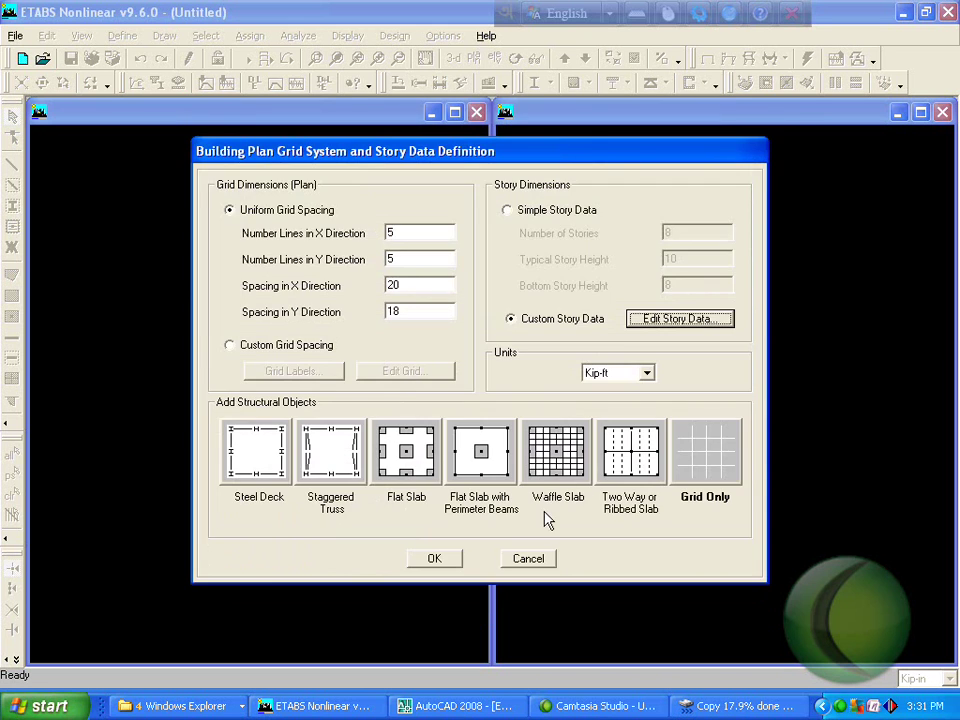
{"action": "left_click", "coordinate": [441, 565]}
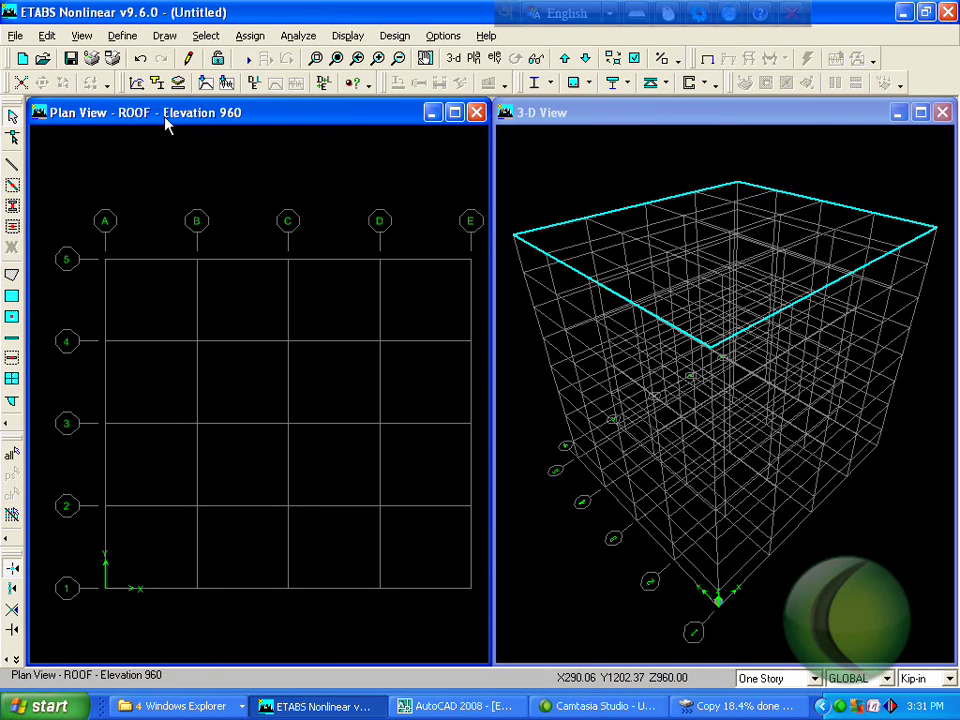
Add a new concrete material named CON4000 with the default property values.
{"action": "left_click", "coordinate": [122, 35]}
{"action": "left_click", "coordinate": [140, 57]}
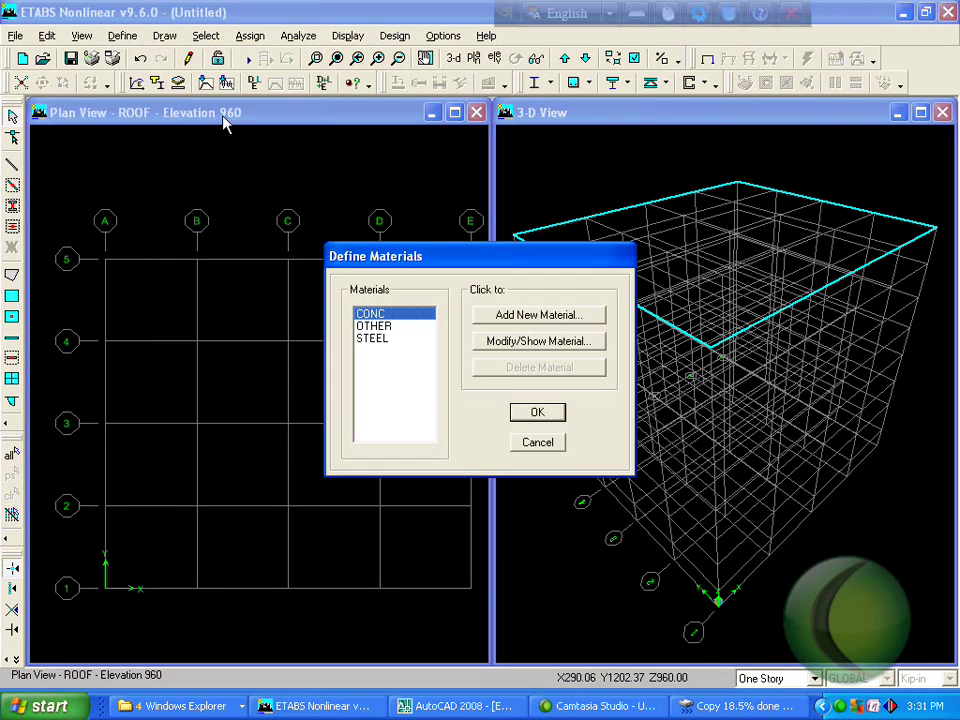
{"action": "left_click", "coordinate": [550, 316]}
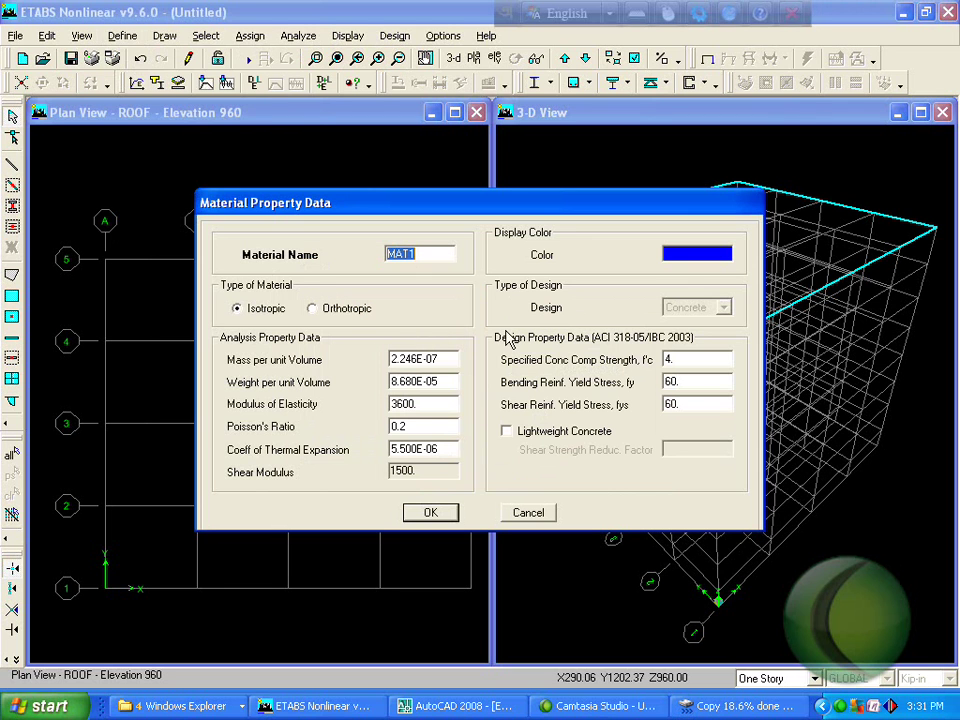
{"action": "type", "text": "CO"}
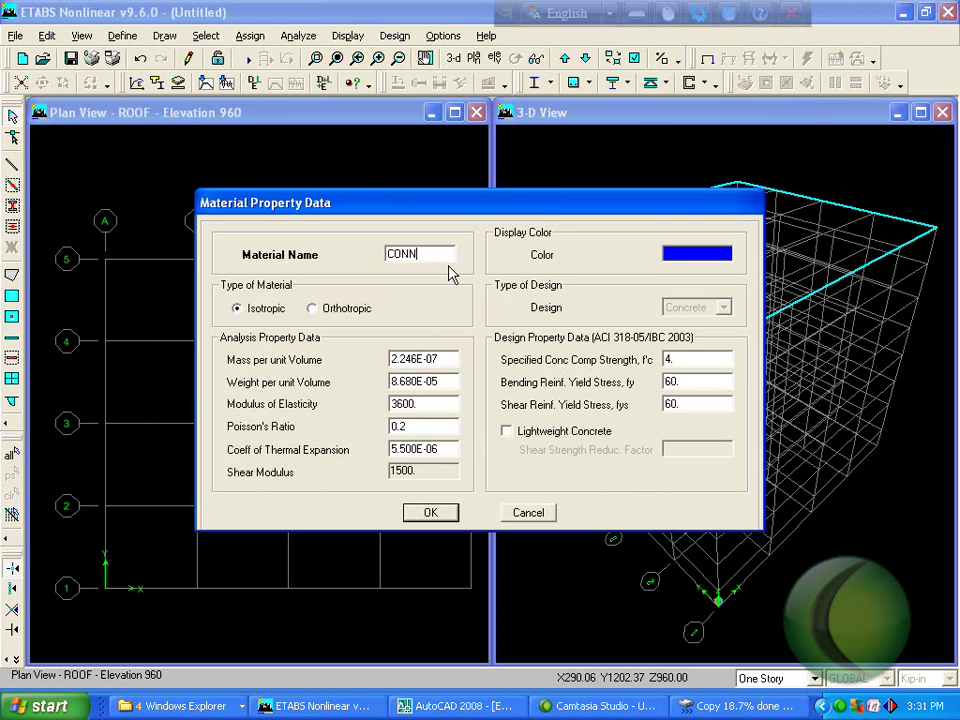
{"action": "type", "text": "N4000"}
{"action": "left_click", "coordinate": [437, 513]}
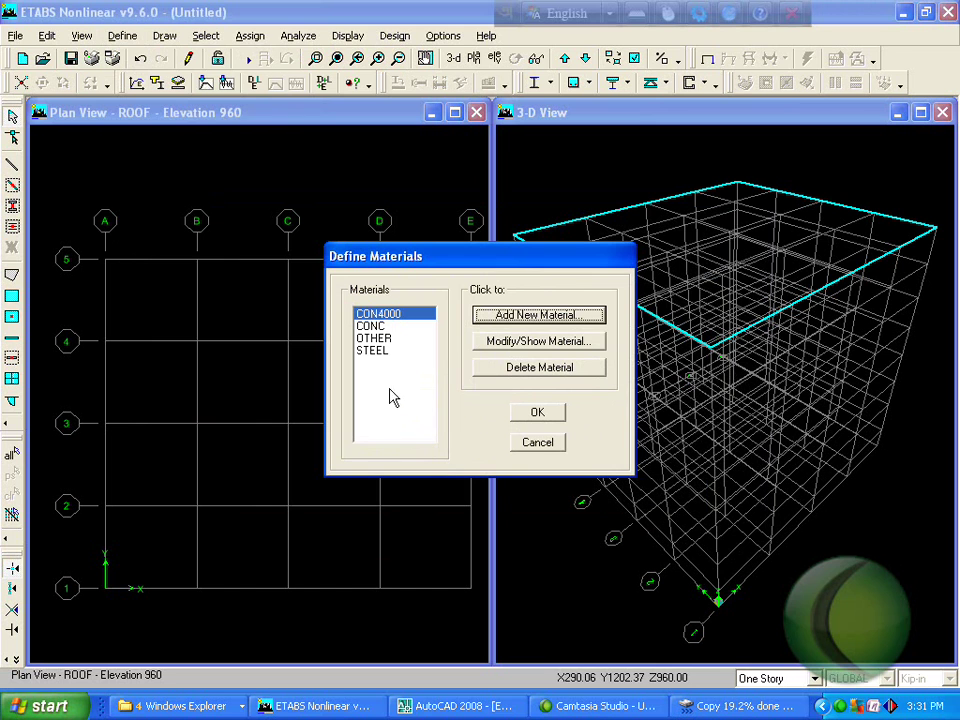
Switch to AutoCAD to check the member size, material strength and load notes below the plan, and return to ETABS.
{"action": "left_click", "coordinate": [455, 706]}
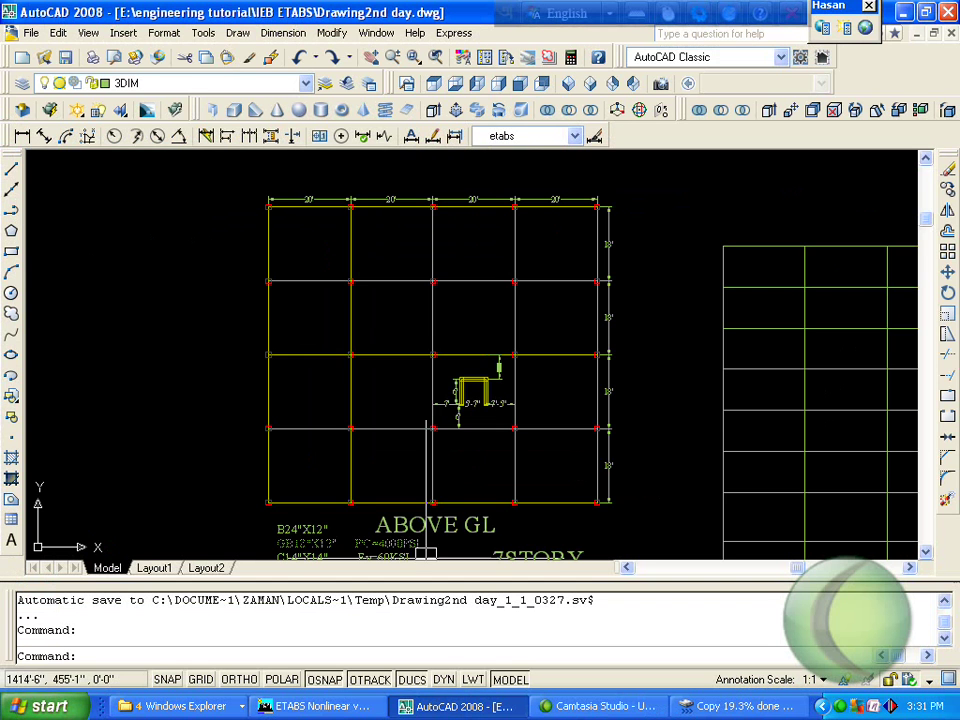
{"action": "scroll", "coordinate": [444, 356], "scroll_direction": "down", "scroll_amount": 4}
{"action": "scroll", "coordinate": [435, 499], "scroll_direction": "up", "scroll_amount": 6}
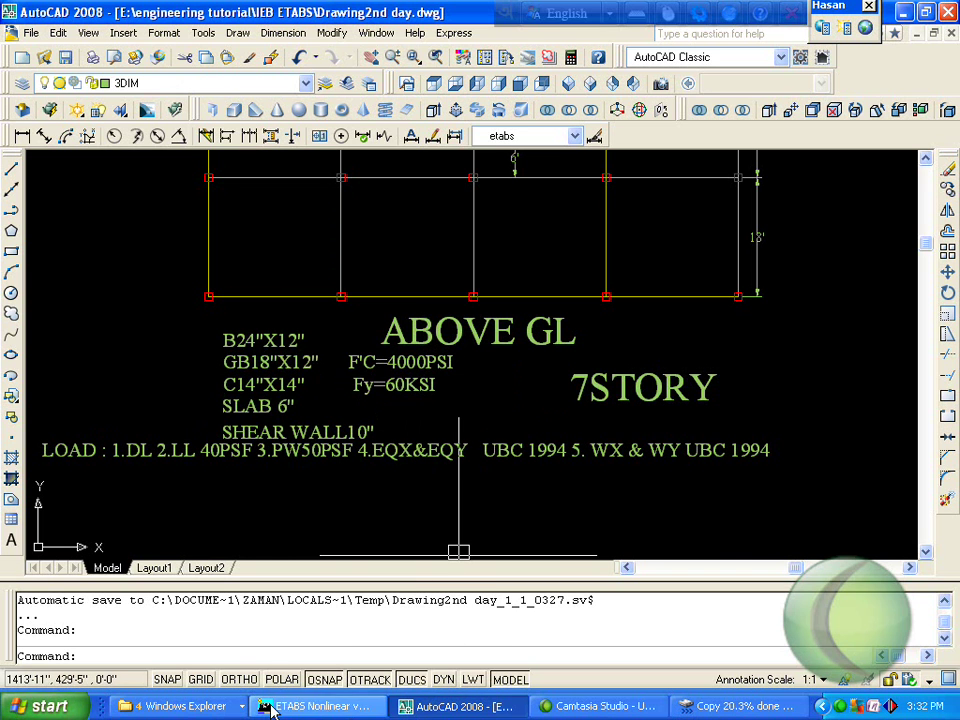
{"action": "left_click", "coordinate": [305, 706]}
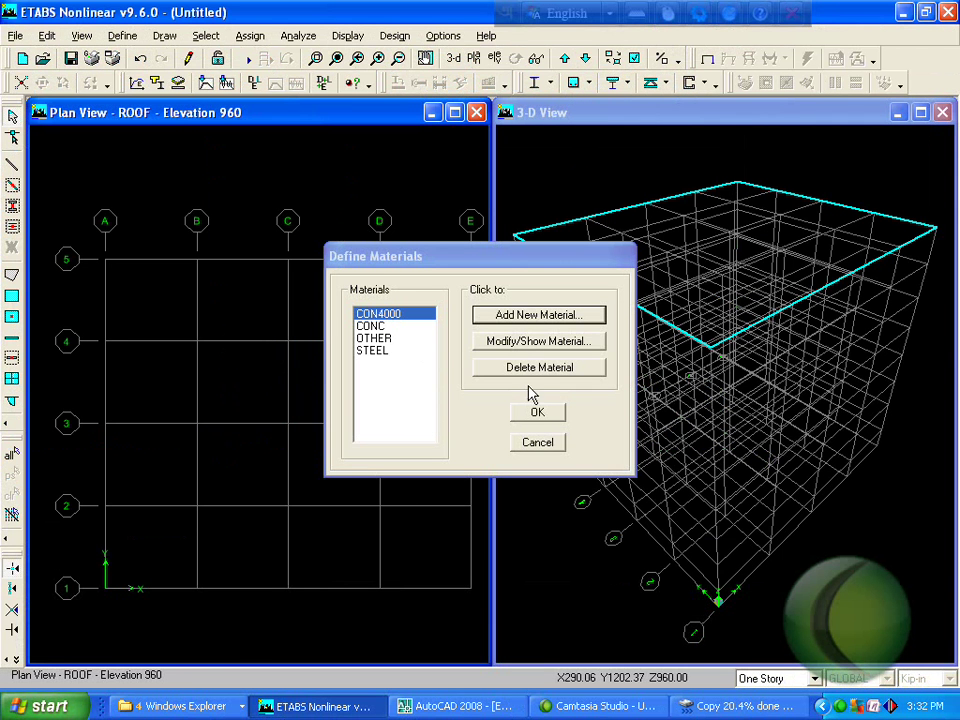
Accept the material definitions and delete all predefined frame sections except W44X335.
{"action": "left_click", "coordinate": [538, 411]}
{"action": "left_click", "coordinate": [122, 36]}
{"action": "left_click", "coordinate": [152, 74]}
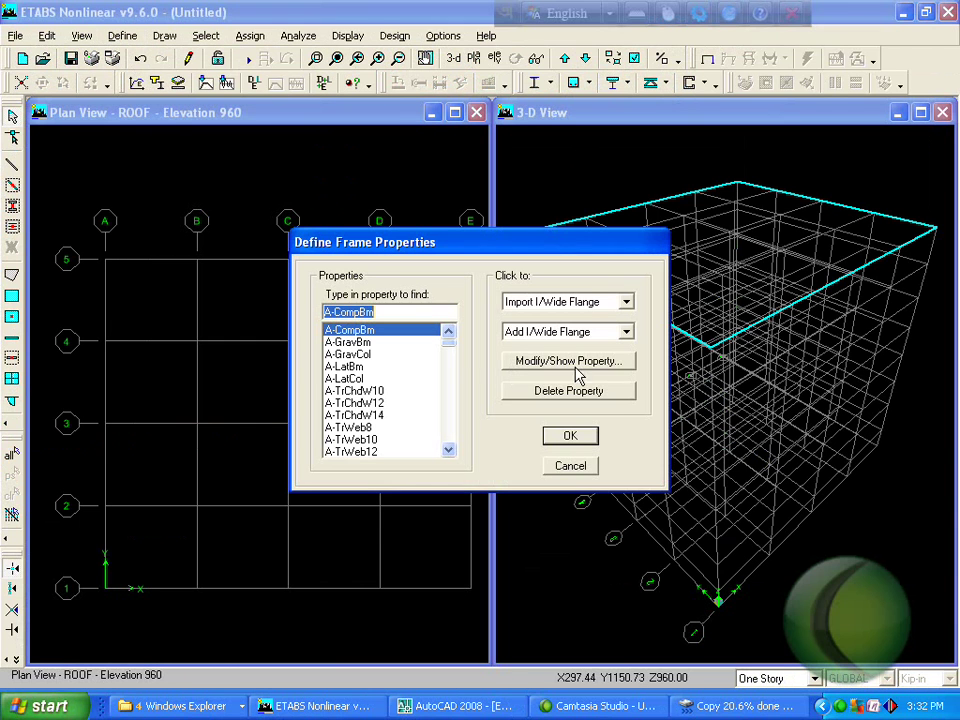
{"action": "left_click_drag", "start_coordinate": [452, 347], "coordinate": [456, 442]}
{"action": "left_click", "coordinate": [438, 429], "text": "shift"}
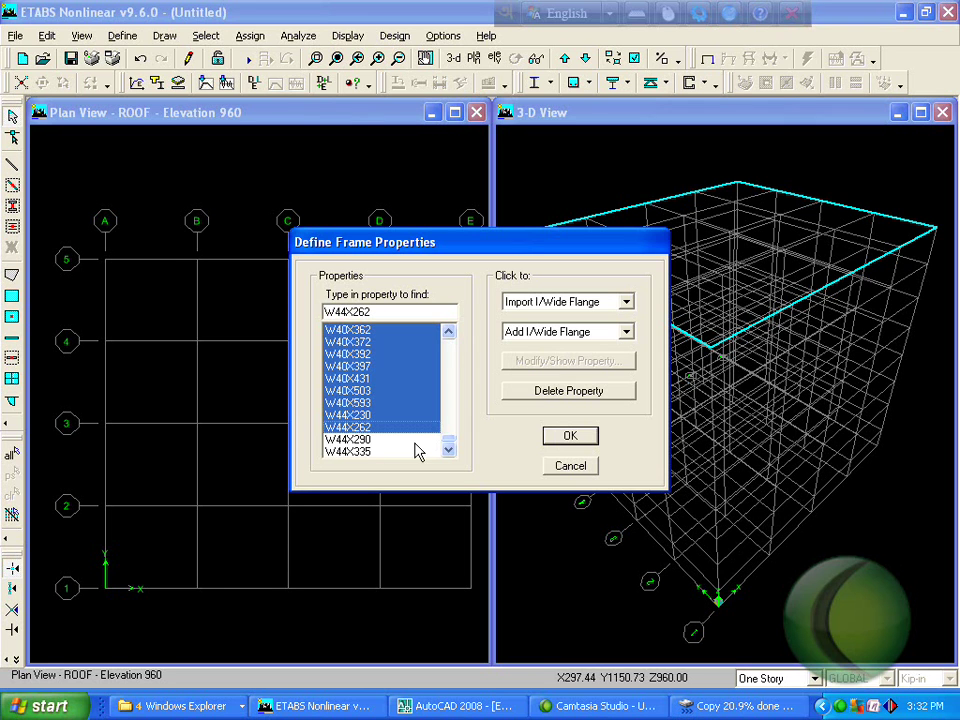
{"action": "left_click", "coordinate": [425, 440], "text": "shift"}
{"action": "left_click", "coordinate": [569, 390]}
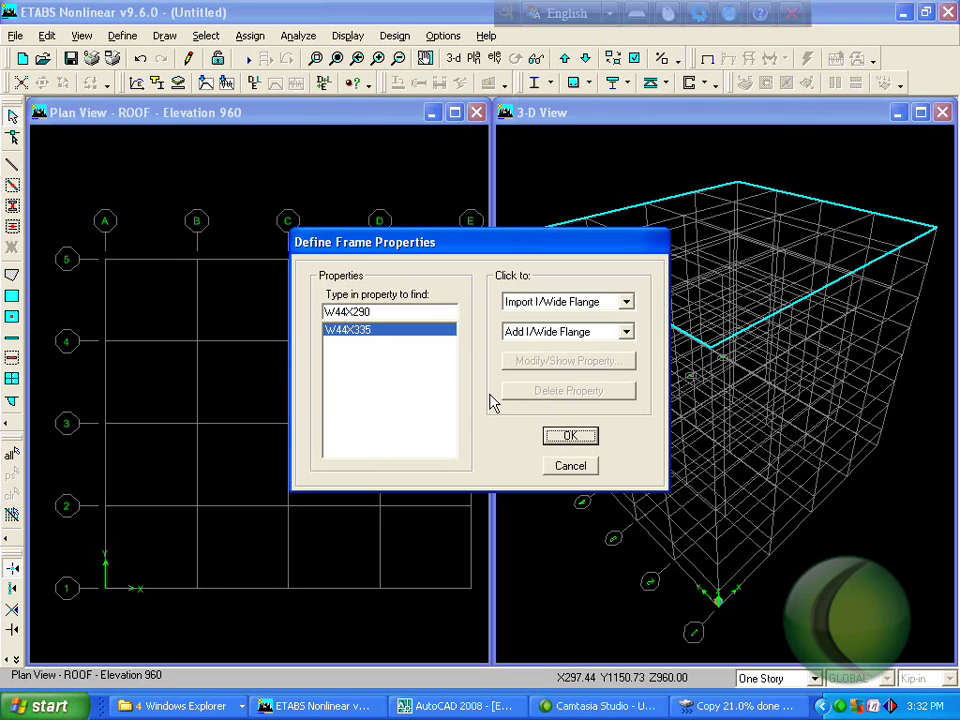
Add a rectangular frame section named B24X12 with depth 24 in, width 24 in and material CON4000.
{"action": "left_click", "coordinate": [600, 331]}
{"action": "left_click", "coordinate": [560, 434]}
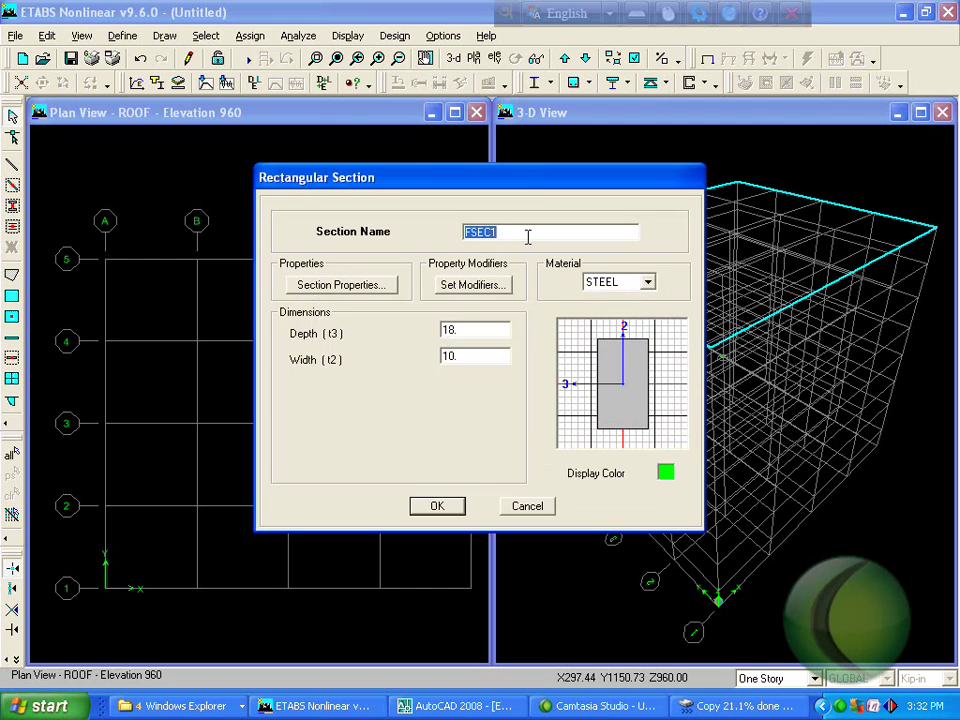
{"action": "type", "text": "B24X12"}
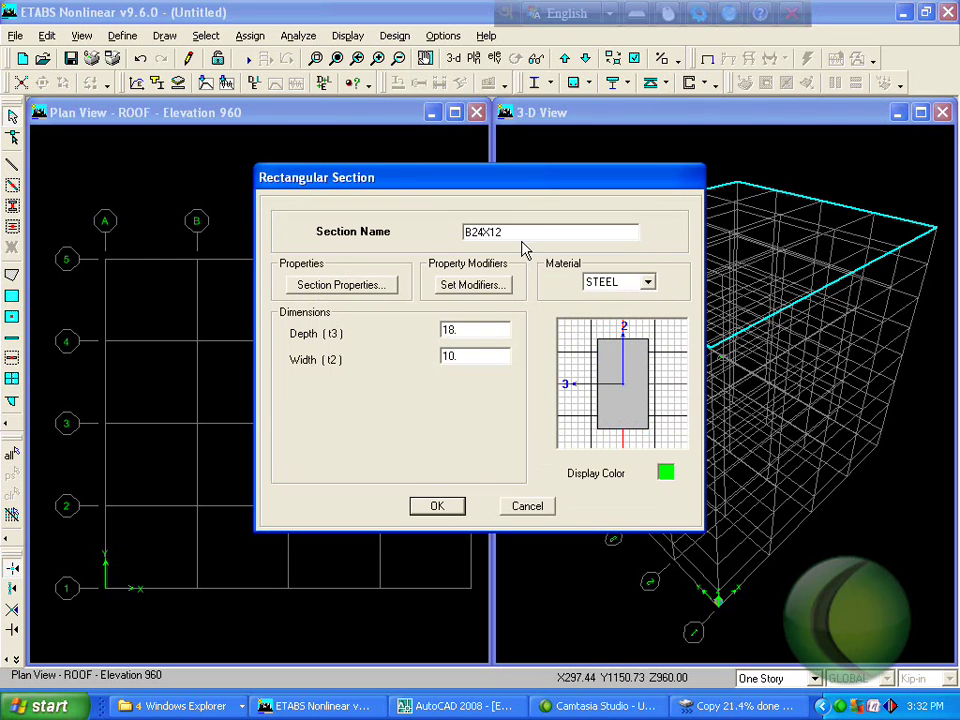
{"action": "double_click", "coordinate": [490, 333]}
{"action": "double_click", "coordinate": [488, 354]}
{"action": "type", "text": "24"}
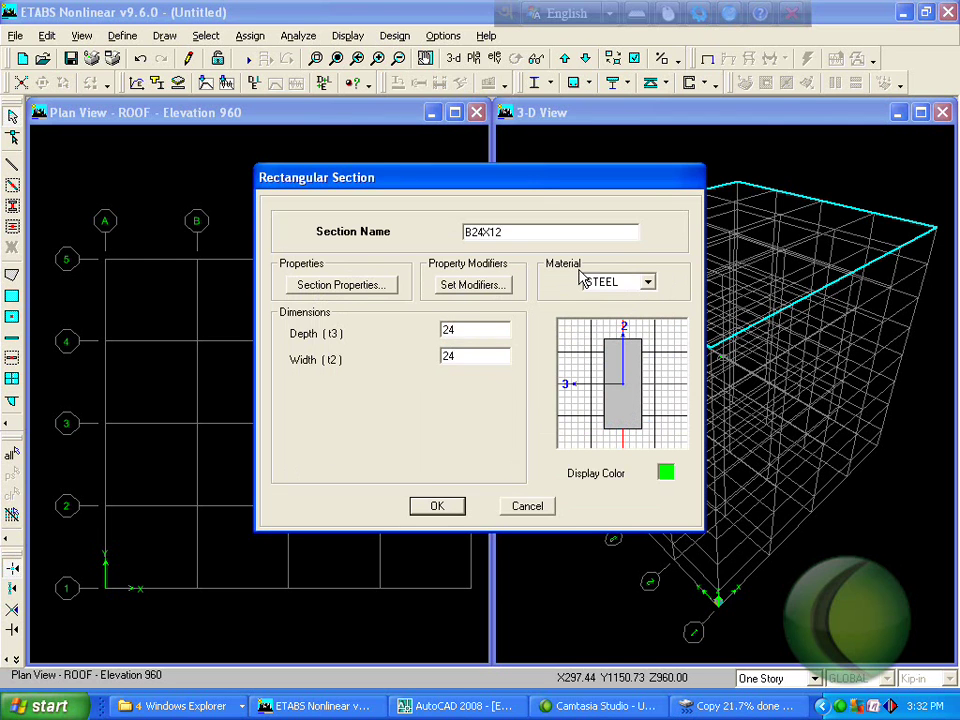
{"action": "left_click", "coordinate": [632, 284]}
{"action": "left_click", "coordinate": [610, 298]}
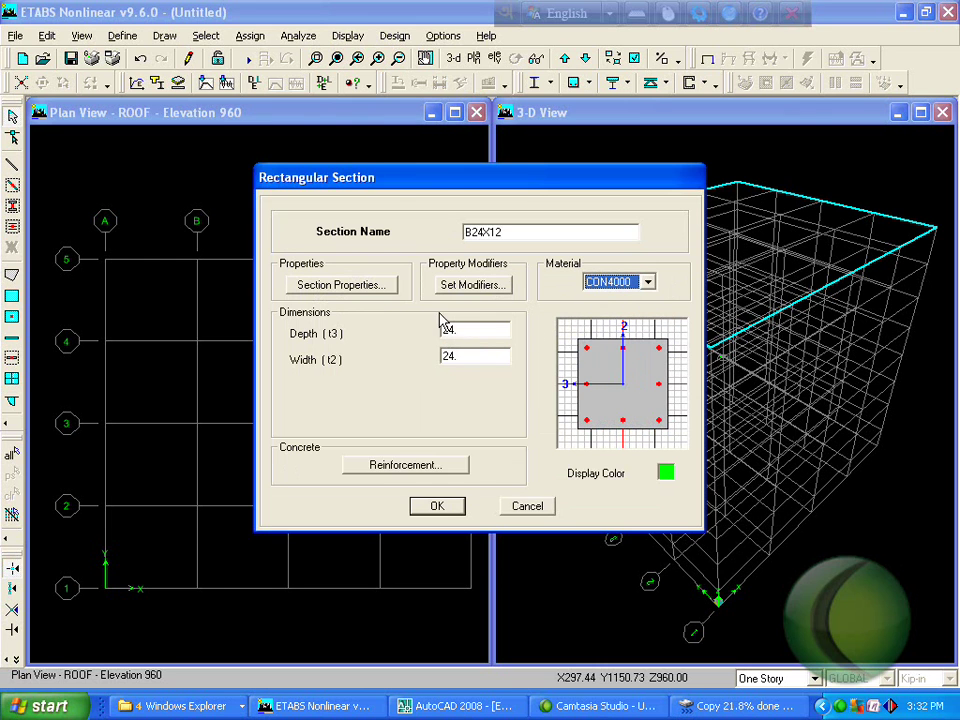
Set the B24X12 section's reinforcement to beam design, with 2.5 in top cover and a new bottom cover to the rebar center.
{"action": "left_click", "coordinate": [395, 464]}
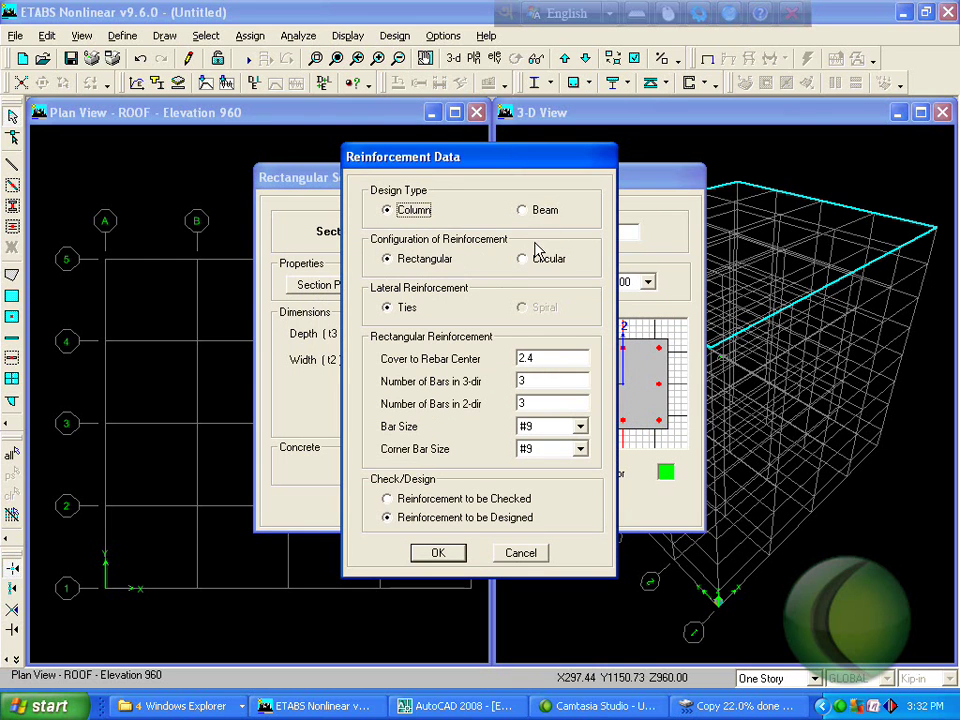
{"action": "left_click", "coordinate": [525, 211]}
{"action": "left_click", "coordinate": [572, 259]}
{"action": "type", "text": "2.5"}
{"action": "left_click", "coordinate": [540, 289]}
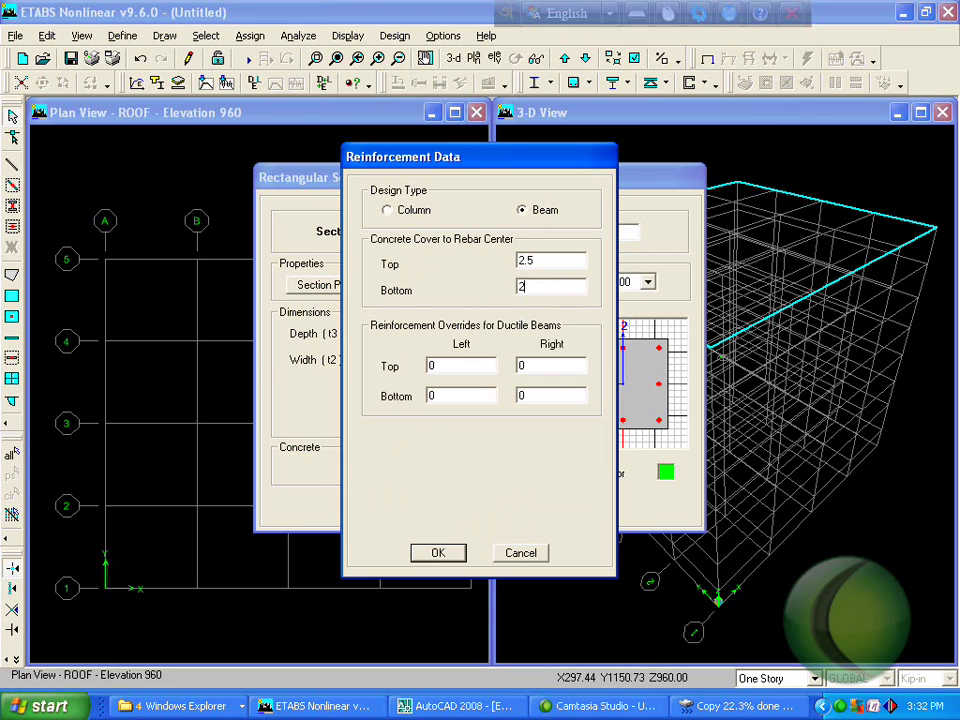
{"action": "left_click", "coordinate": [440, 554]}
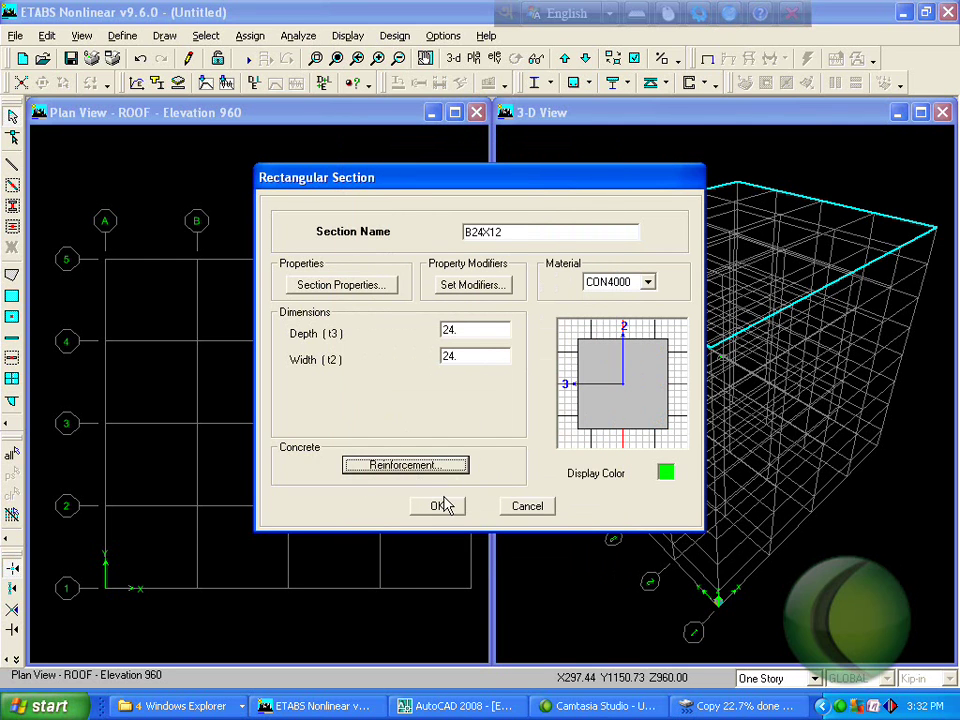
Accept the B24X12 section and delete the remaining predefined frame section W44X335.
{"action": "left_click", "coordinate": [440, 507]}
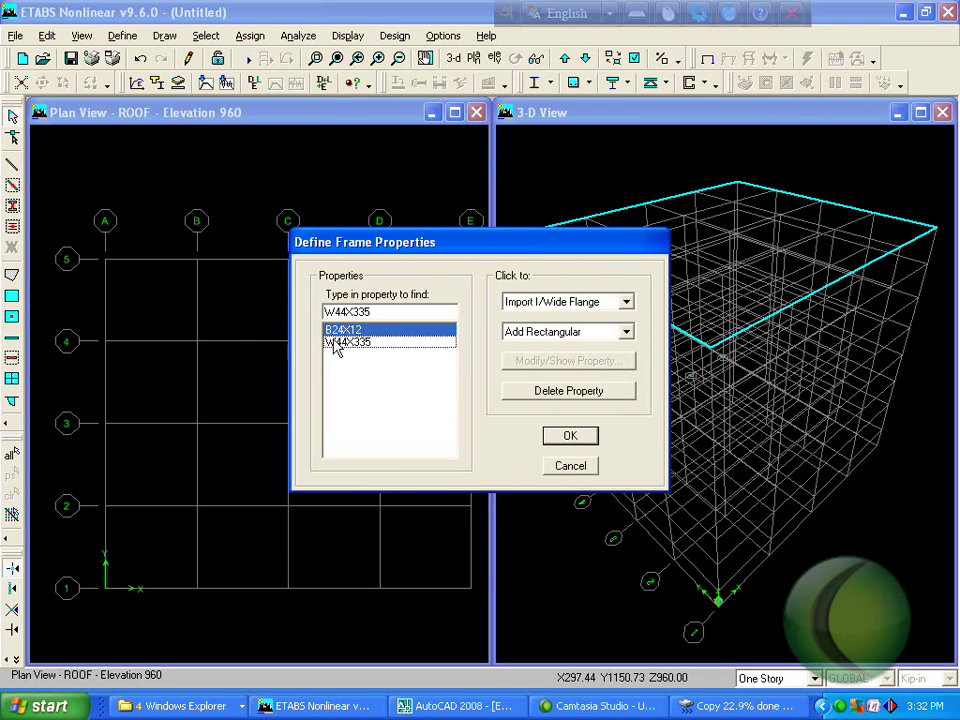
{"action": "left_click", "coordinate": [360, 342]}
{"action": "left_click", "coordinate": [553, 390]}
Add a rectangular frame section named GB18X12 with depth 18 in, width 12 in and material CON4000.
{"action": "left_click", "coordinate": [572, 333]}
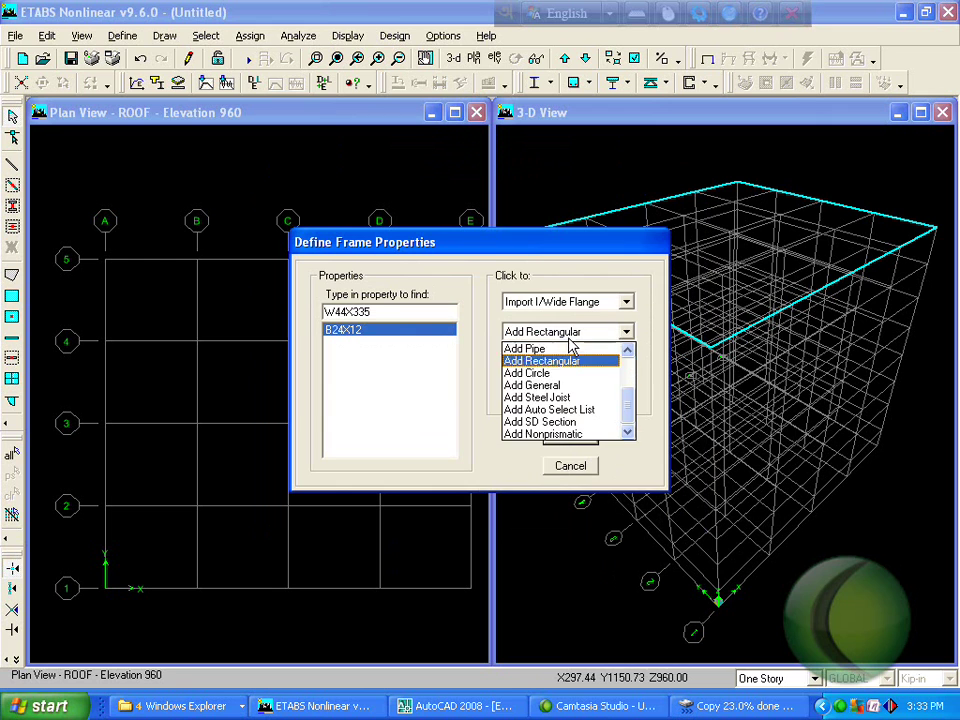
{"action": "left_click", "coordinate": [575, 358]}
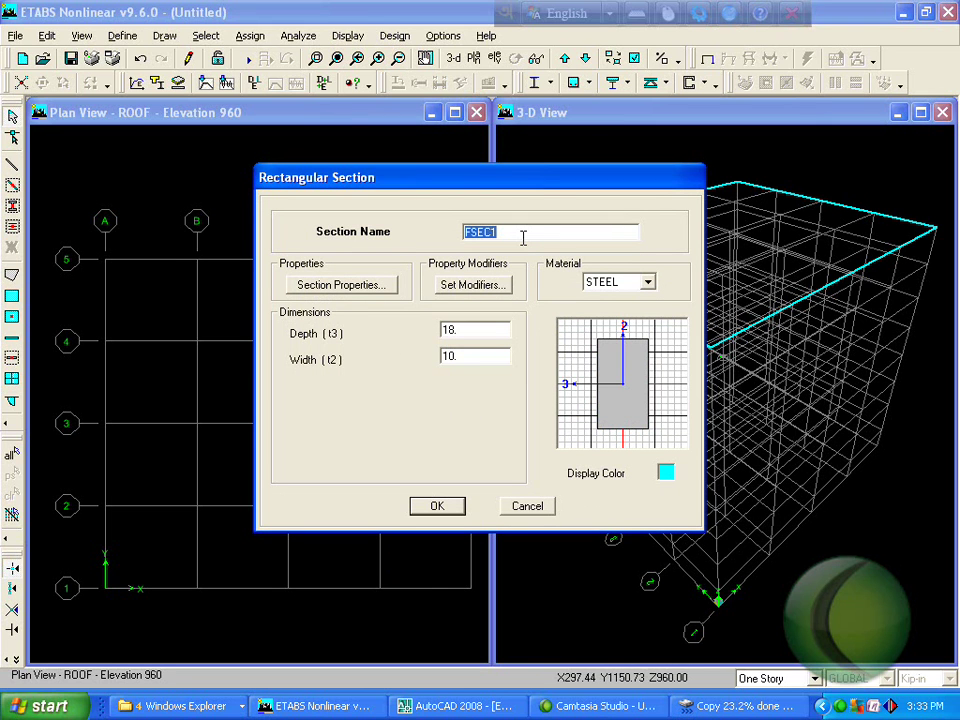
{"action": "type", "text": "B18X12"}
{"action": "left_click", "coordinate": [476, 351]}
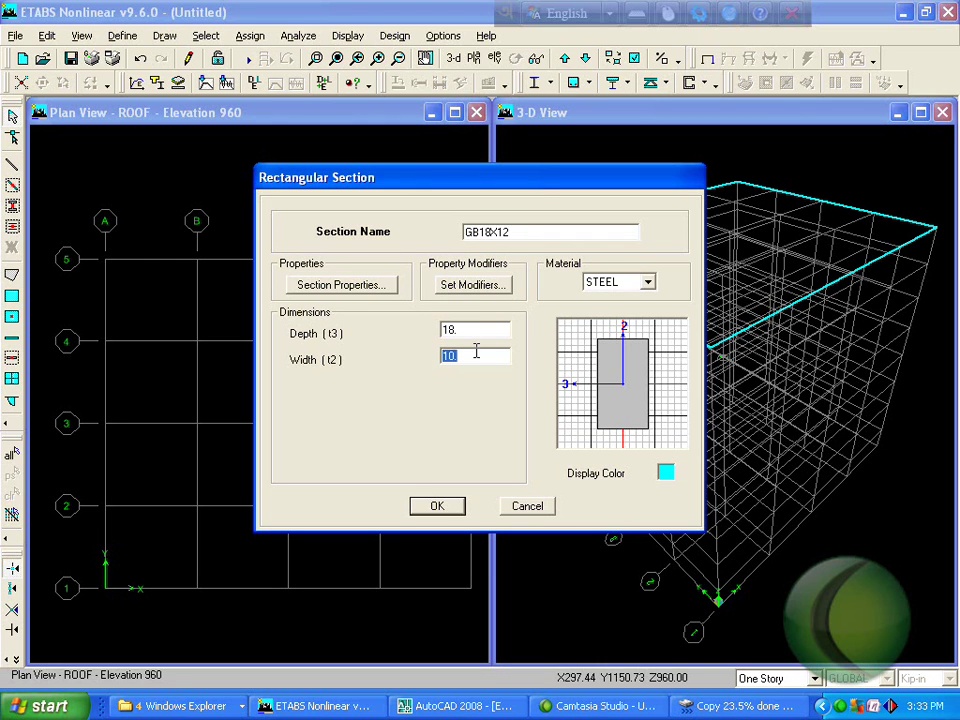
{"action": "type", "text": "112"}
{"action": "left_click", "coordinate": [624, 284]}
{"action": "left_click", "coordinate": [628, 296]}
Set the GB18X12 section's reinforcement to beam design with new top and bottom covers to the rebar center, and accept the frame properties.
{"action": "left_click", "coordinate": [406, 464]}
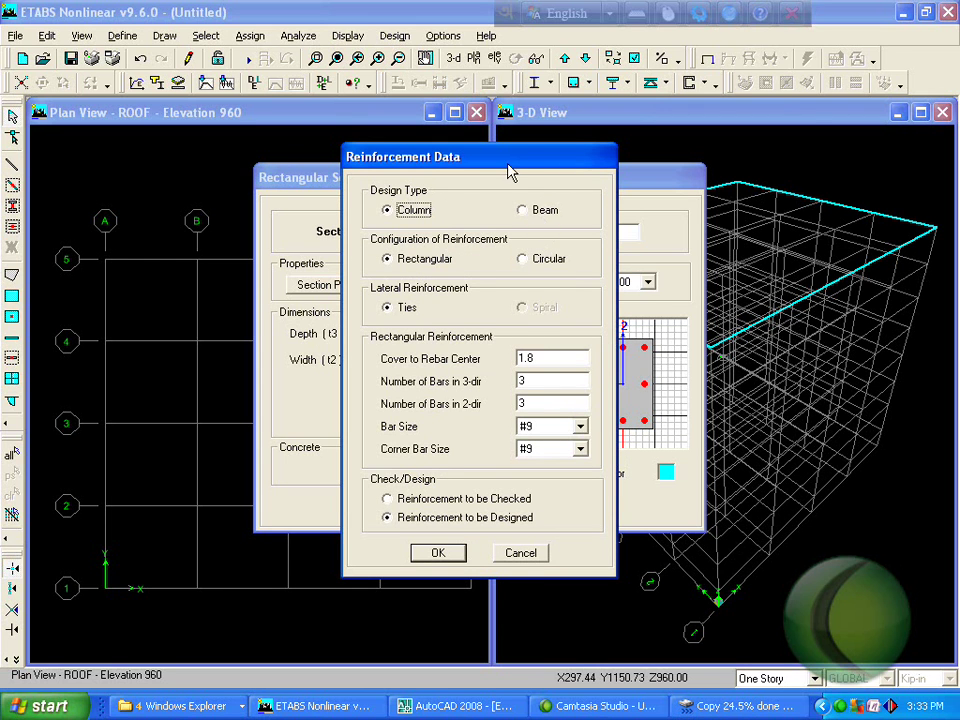
{"action": "left_click_drag", "start_coordinate": [508, 166], "coordinate": [412, 167]}
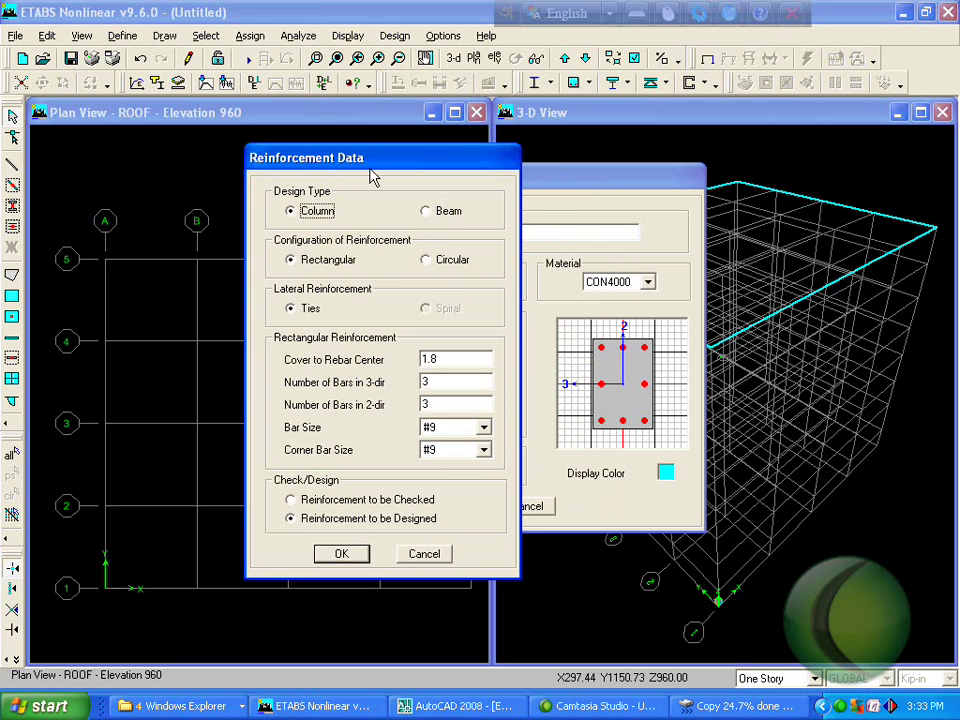
{"action": "left_click_drag", "start_coordinate": [370, 175], "coordinate": [314, 192]}
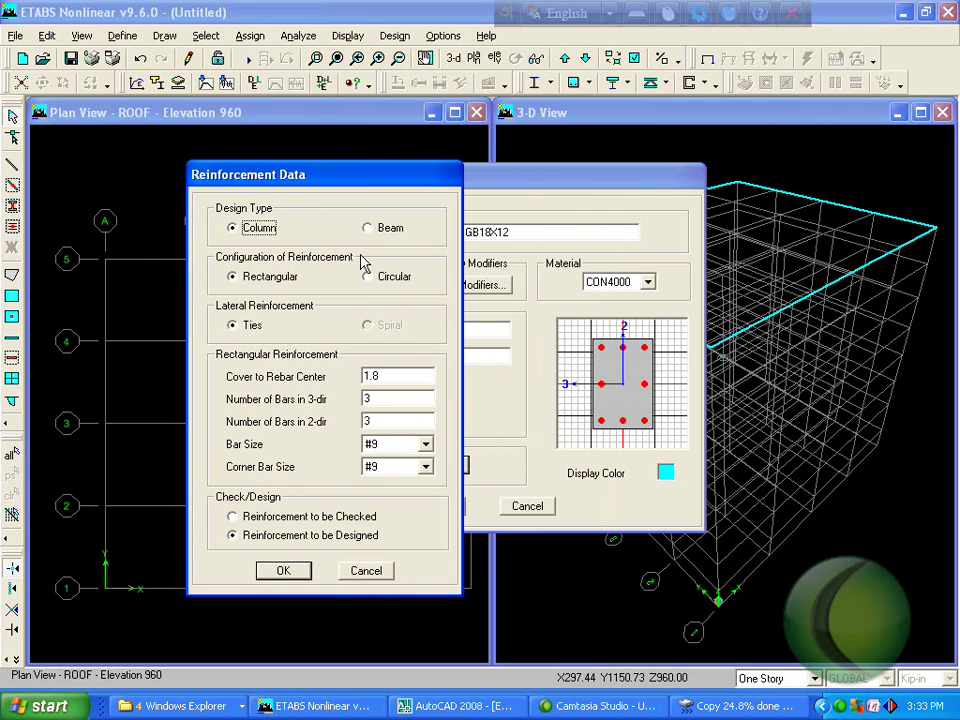
{"action": "left_click", "coordinate": [383, 230]}
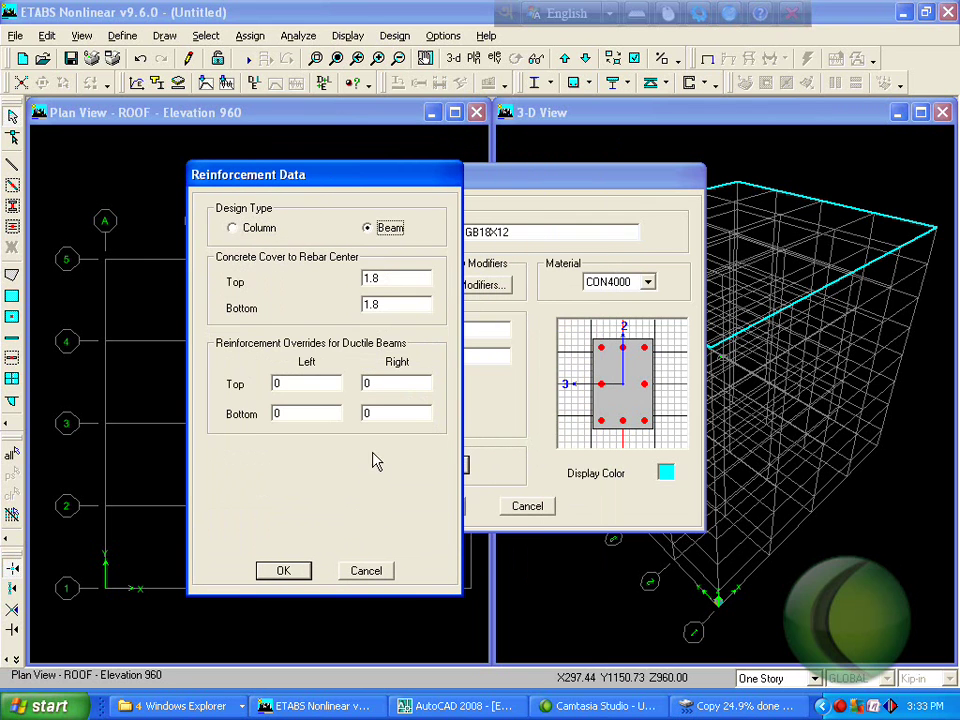
{"action": "double_click", "coordinate": [420, 278]}
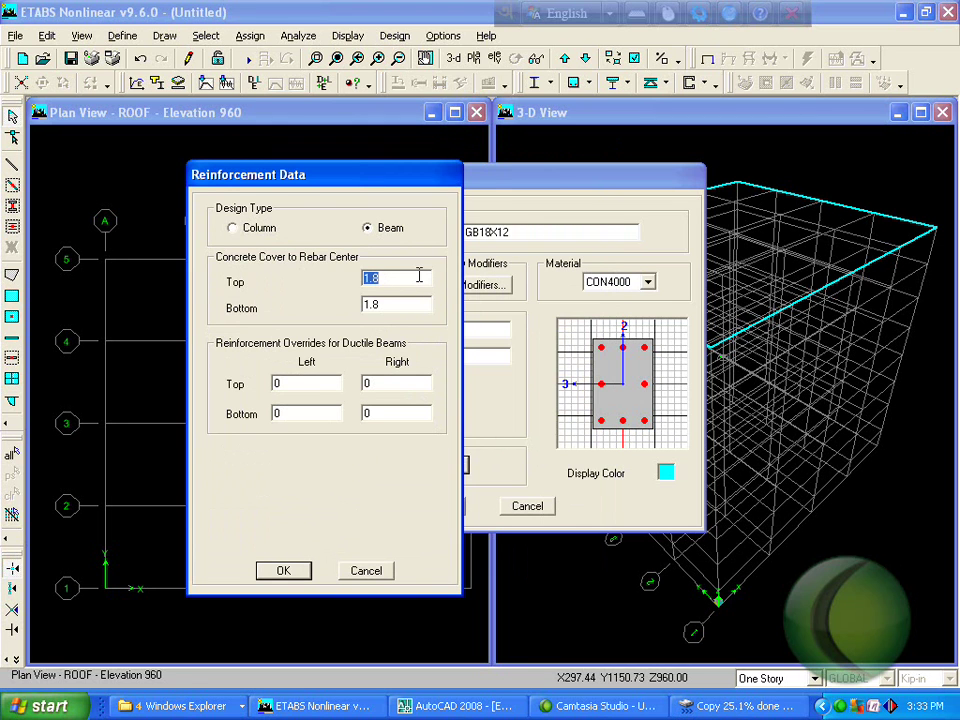
{"action": "double_click", "coordinate": [416, 307]}
{"action": "double_click", "coordinate": [409, 276]}
{"action": "left_click", "coordinate": [285, 573]}
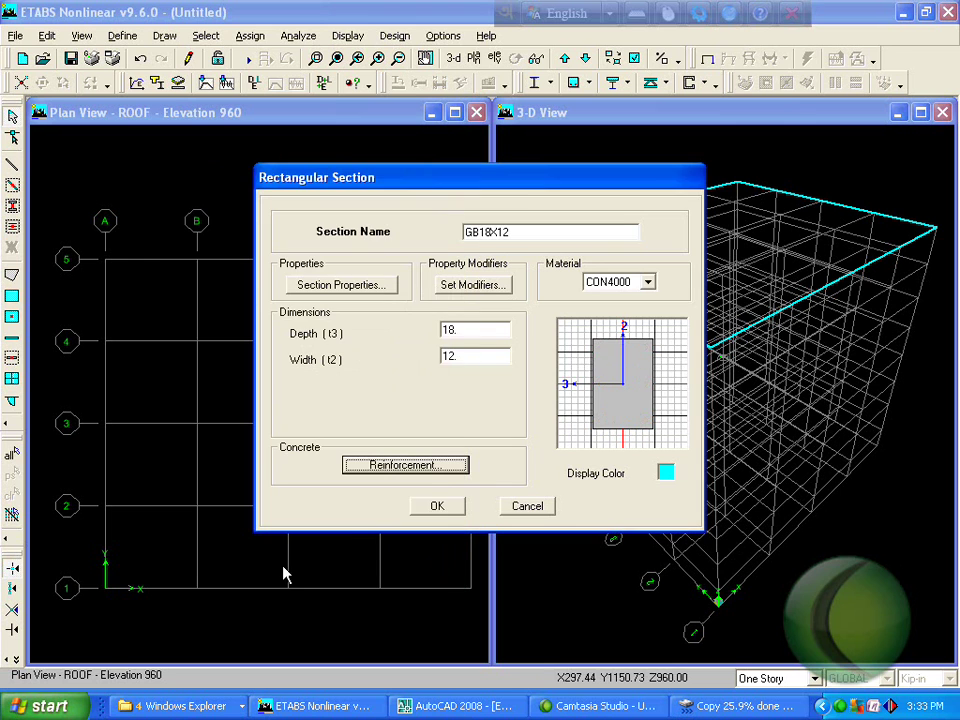
{"action": "left_click", "coordinate": [437, 510]}
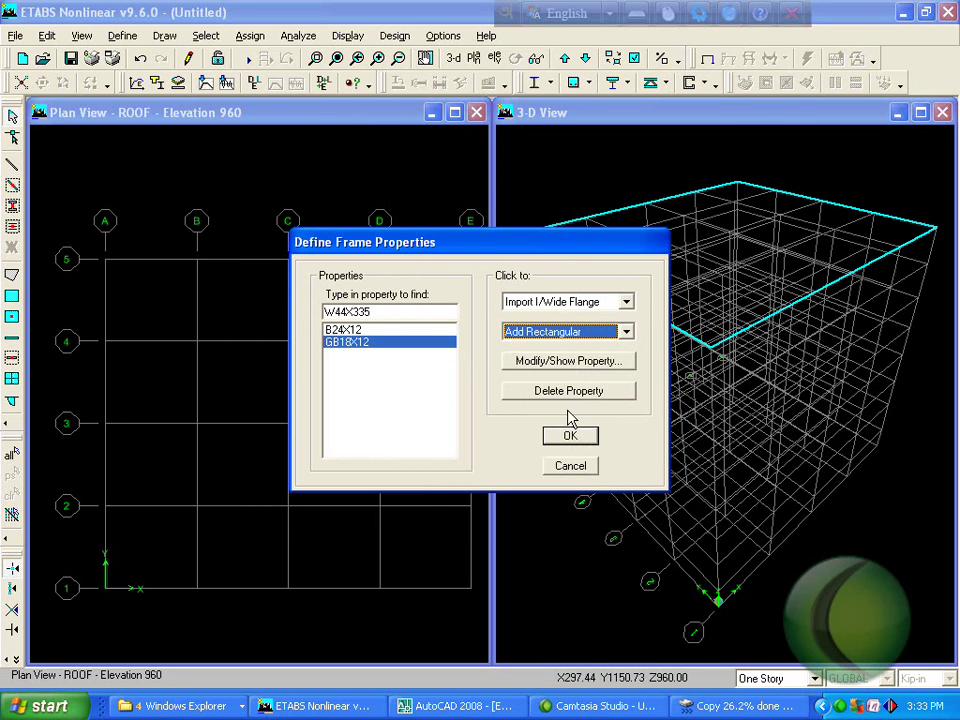
{"action": "left_click", "coordinate": [570, 437]}
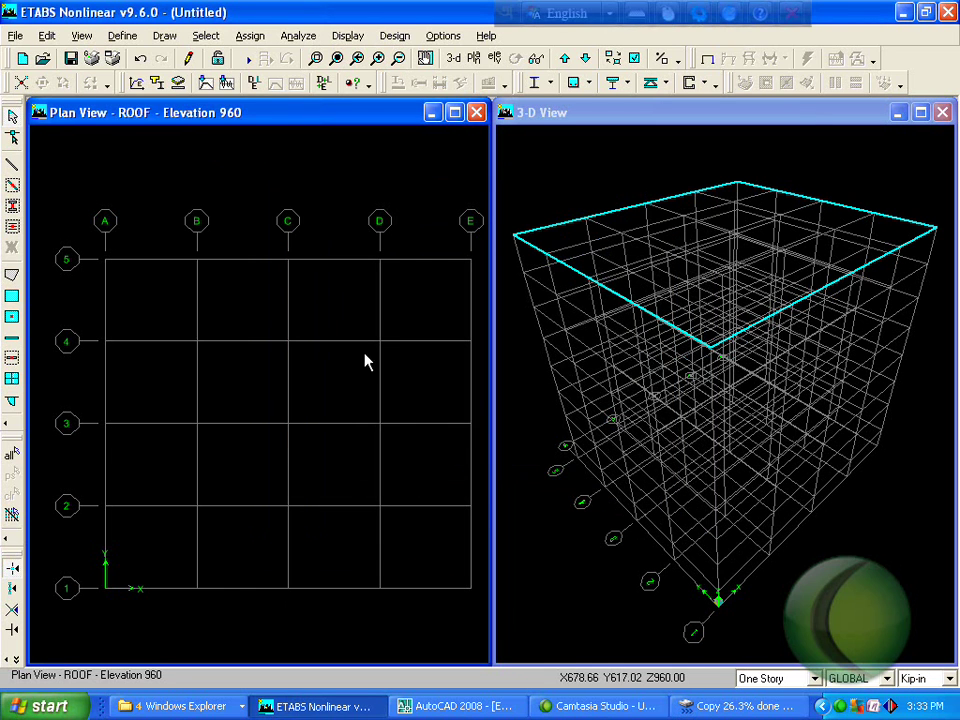
Add a rectangular frame section named C14X14 with depth 14 in, width 14 in and material CON4000.
{"action": "left_click", "coordinate": [126, 37]}
{"action": "left_click", "coordinate": [165, 74]}
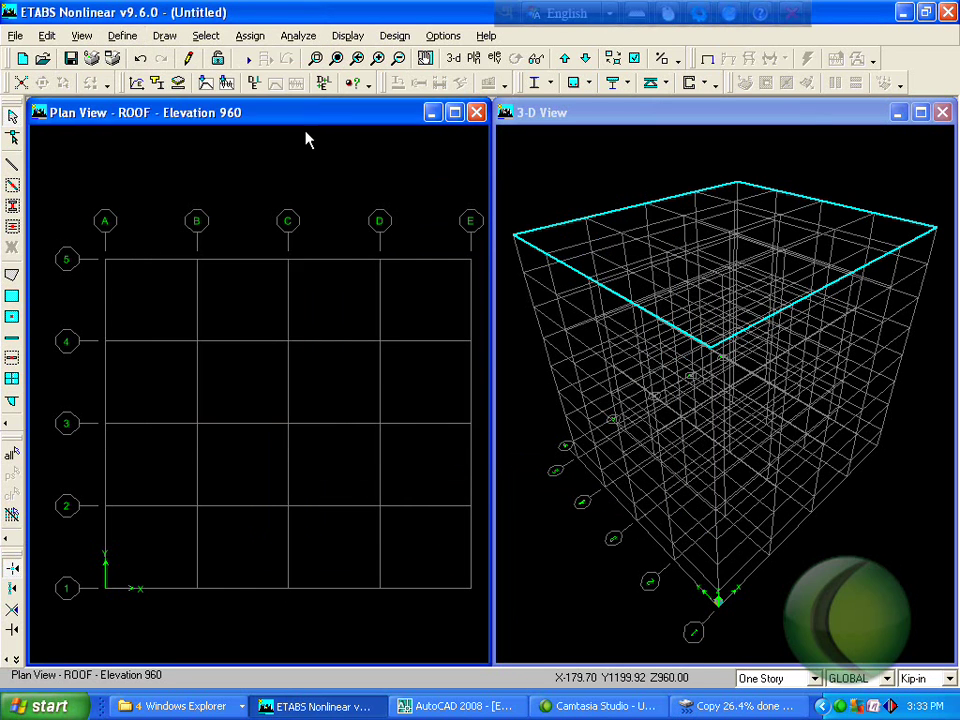
{"action": "left_click", "coordinate": [586, 330]}
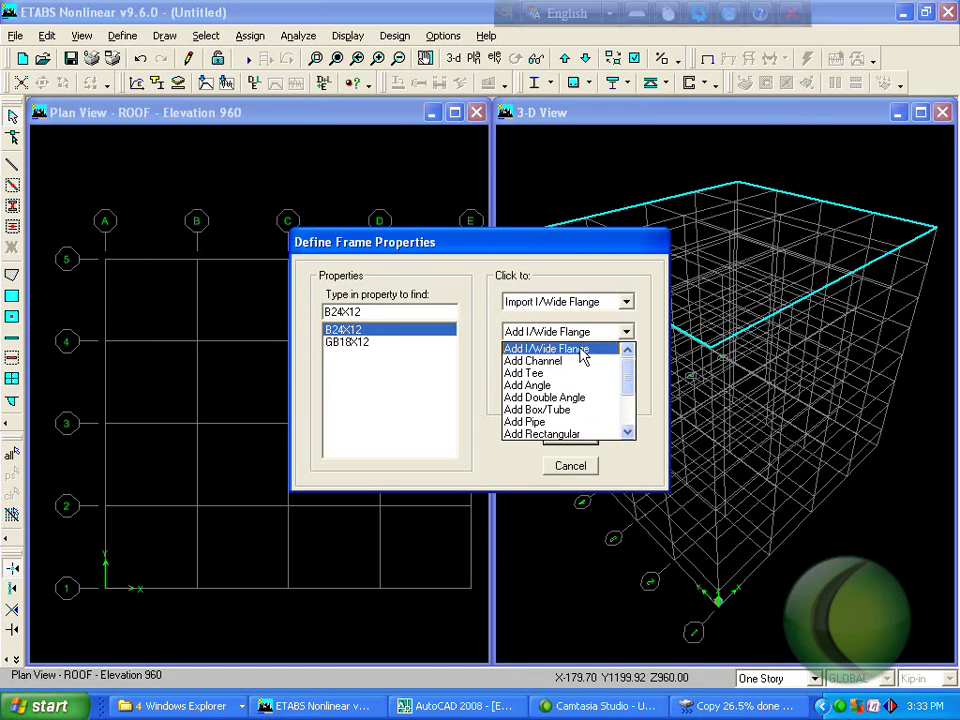
{"action": "left_click", "coordinate": [572, 435]}
{"action": "type", "text": "C14X14"}
{"action": "double_click", "coordinate": [480, 333]}
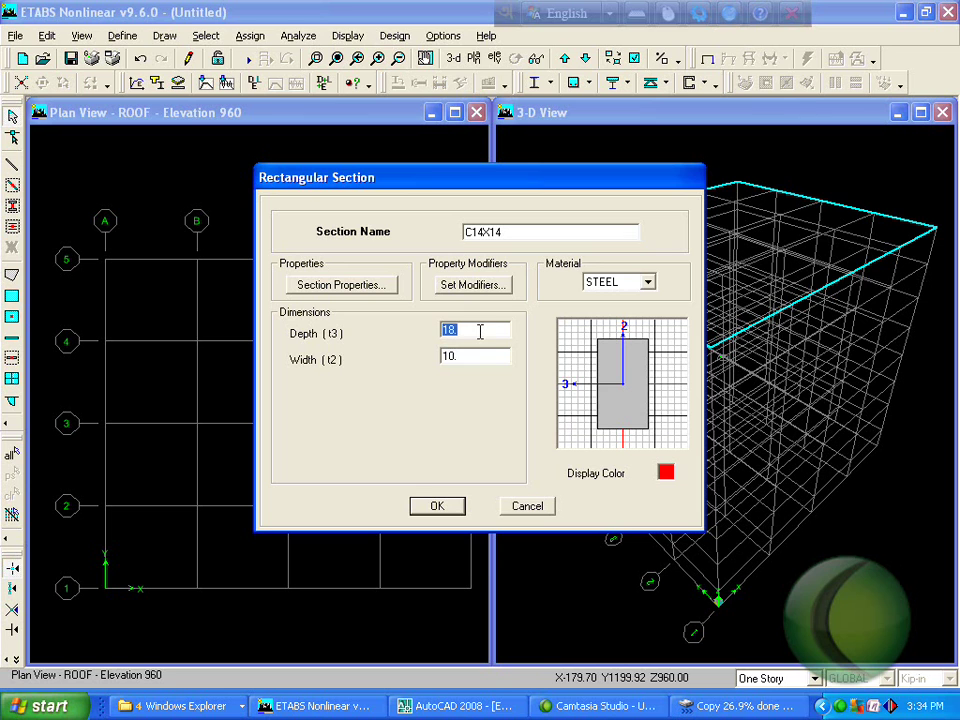
{"action": "double_click", "coordinate": [464, 358]}
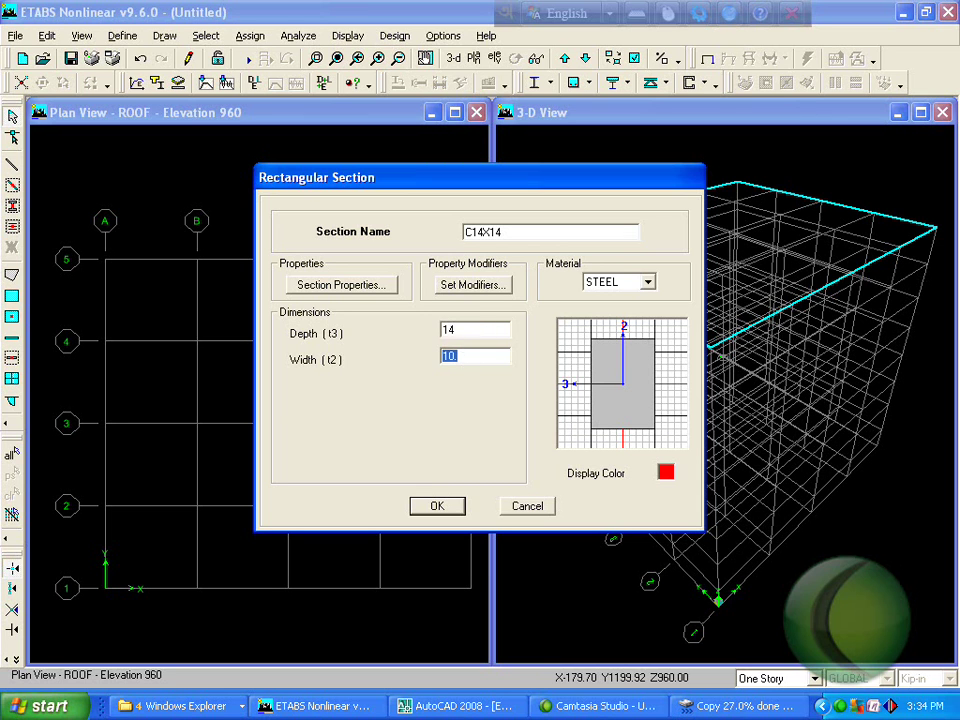
{"action": "left_click", "coordinate": [628, 286]}
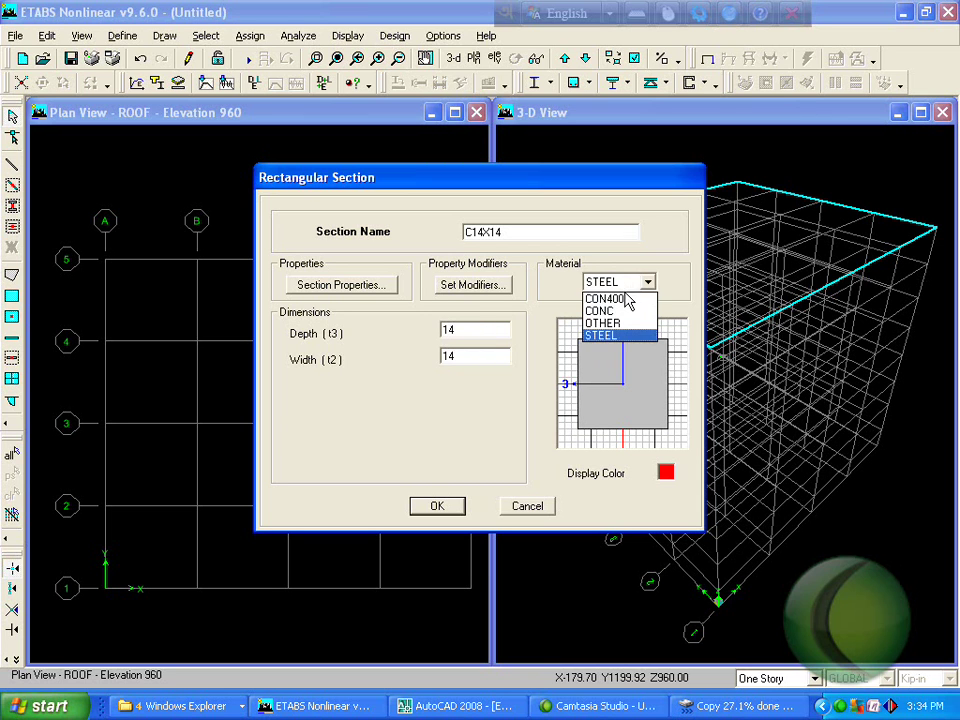
{"action": "left_click", "coordinate": [628, 297]}
Set the C14X14 column reinforcement's cover to rebar center to 2.5 in, and accept the section and frame properties.
{"action": "left_click", "coordinate": [464, 469]}
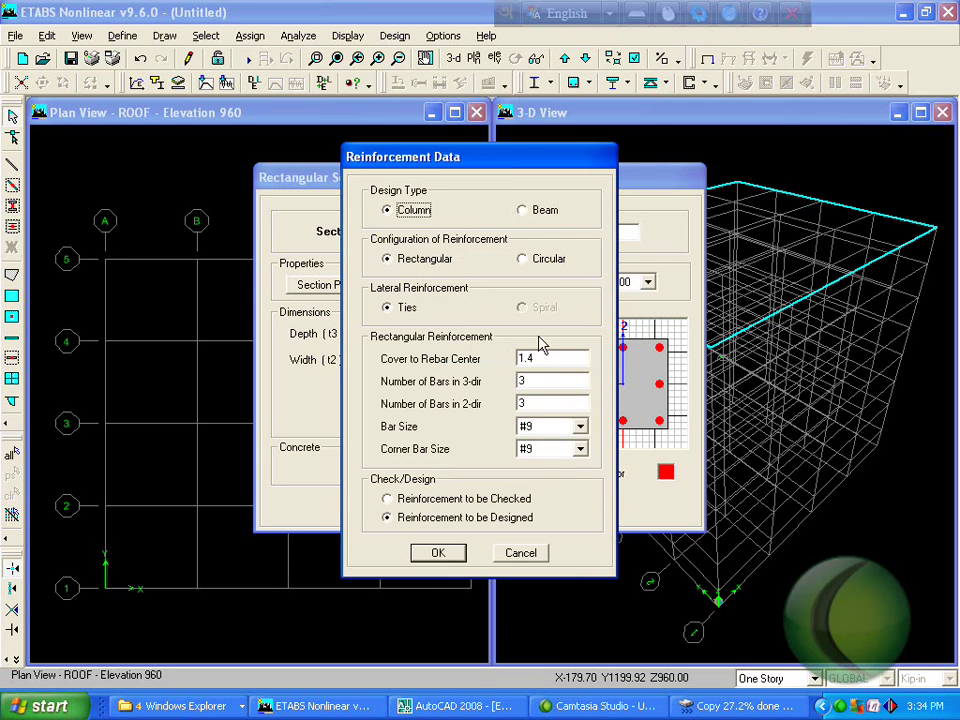
{"action": "double_click", "coordinate": [556, 358]}
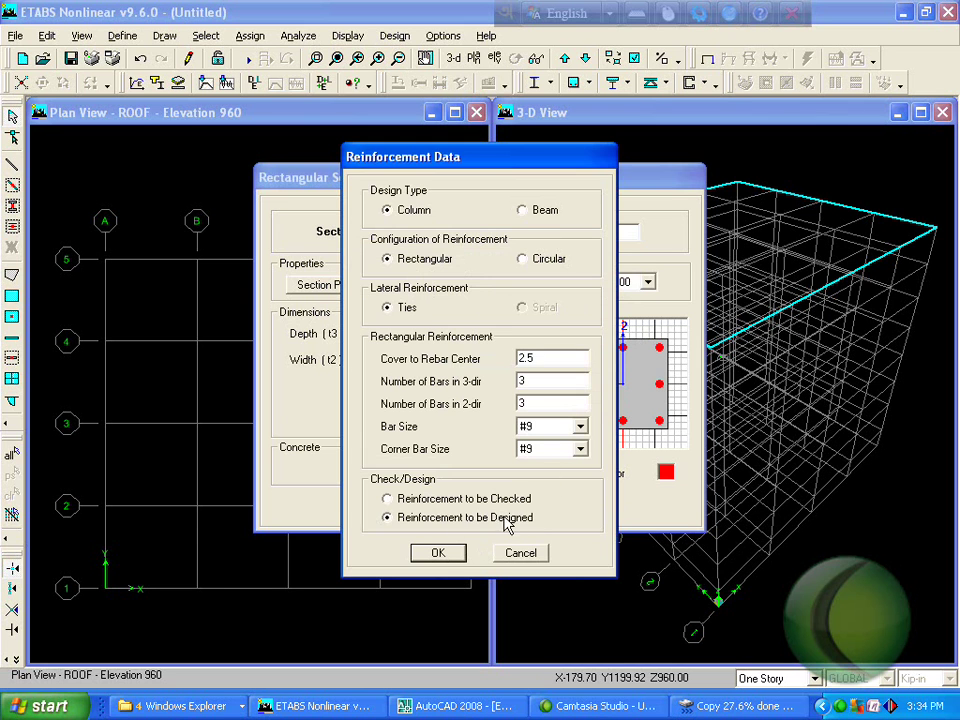
{"action": "left_click", "coordinate": [438, 554]}
{"action": "left_click", "coordinate": [440, 508]}
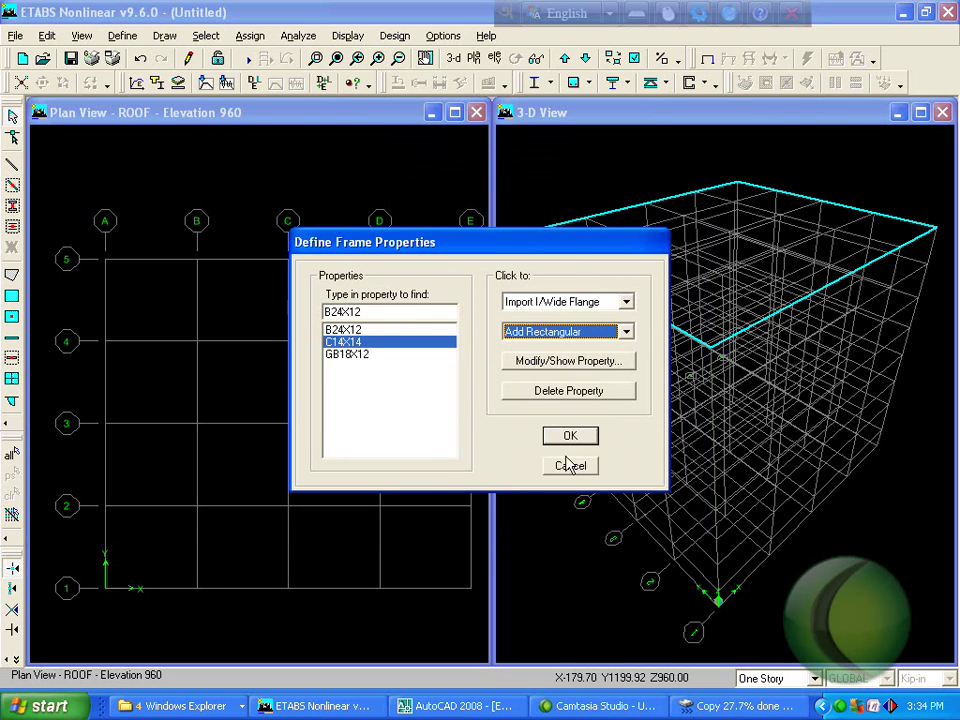
{"action": "left_click", "coordinate": [586, 438]}
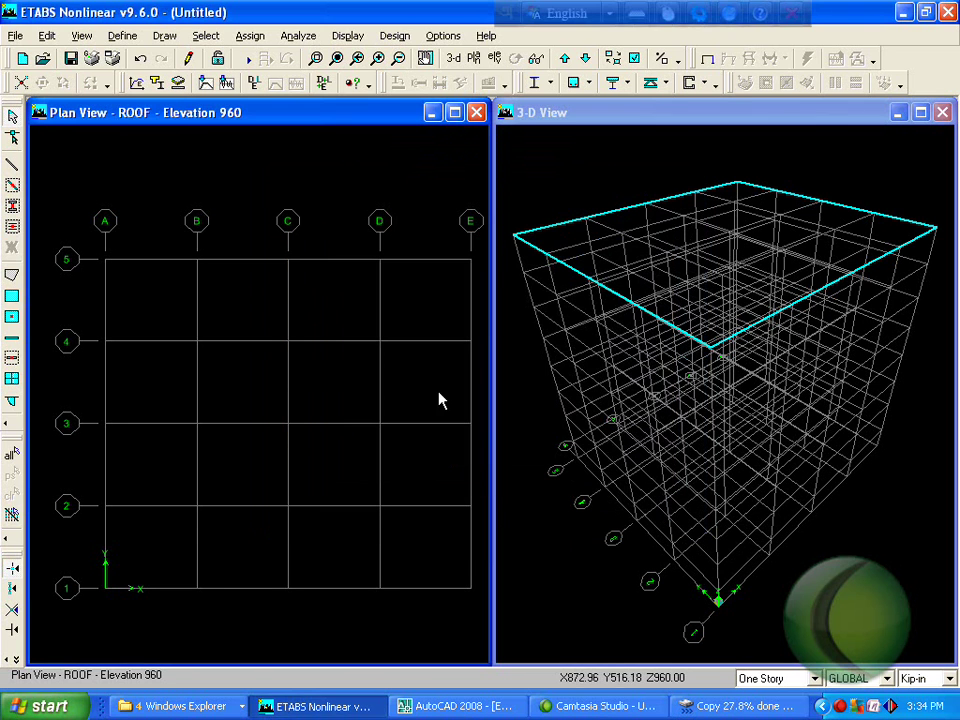
Switch to AutoCAD to check the slab and shear wall thickness notes below the plan, and return to ETABS.
{"action": "left_click", "coordinate": [123, 35]}
{"action": "left_click", "coordinate": [469, 606]}
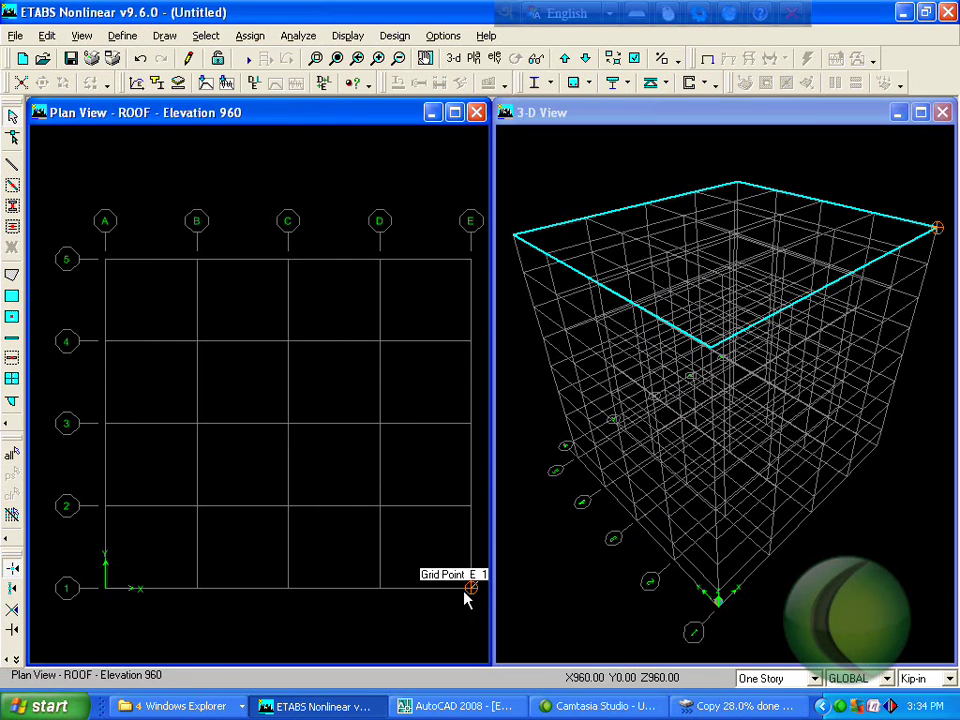
{"action": "left_click", "coordinate": [455, 706]}
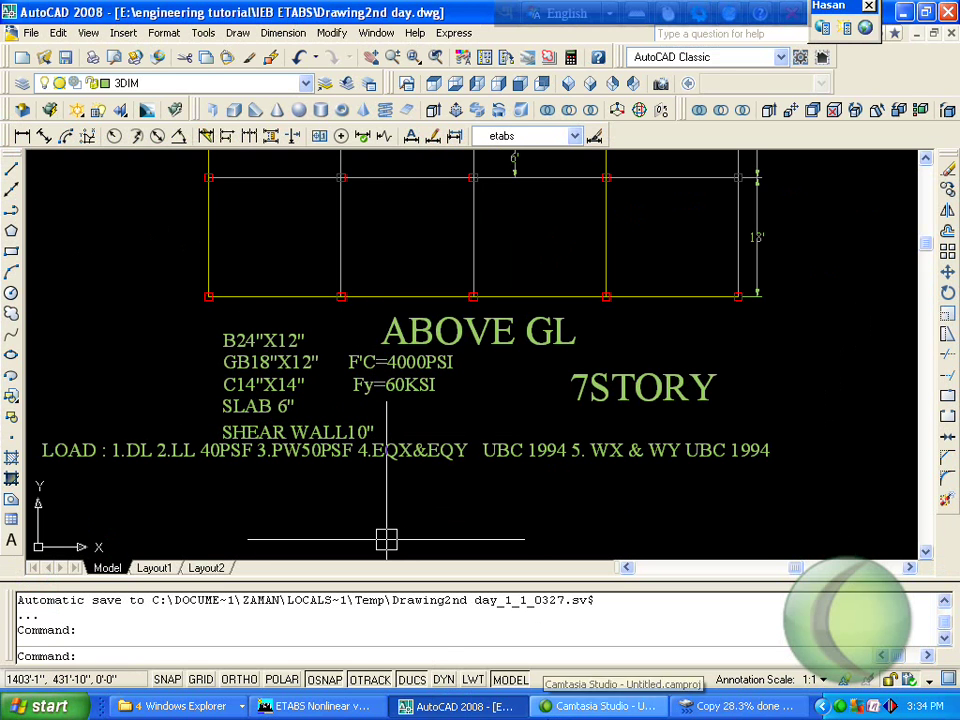
{"action": "left_click", "coordinate": [315, 706]}
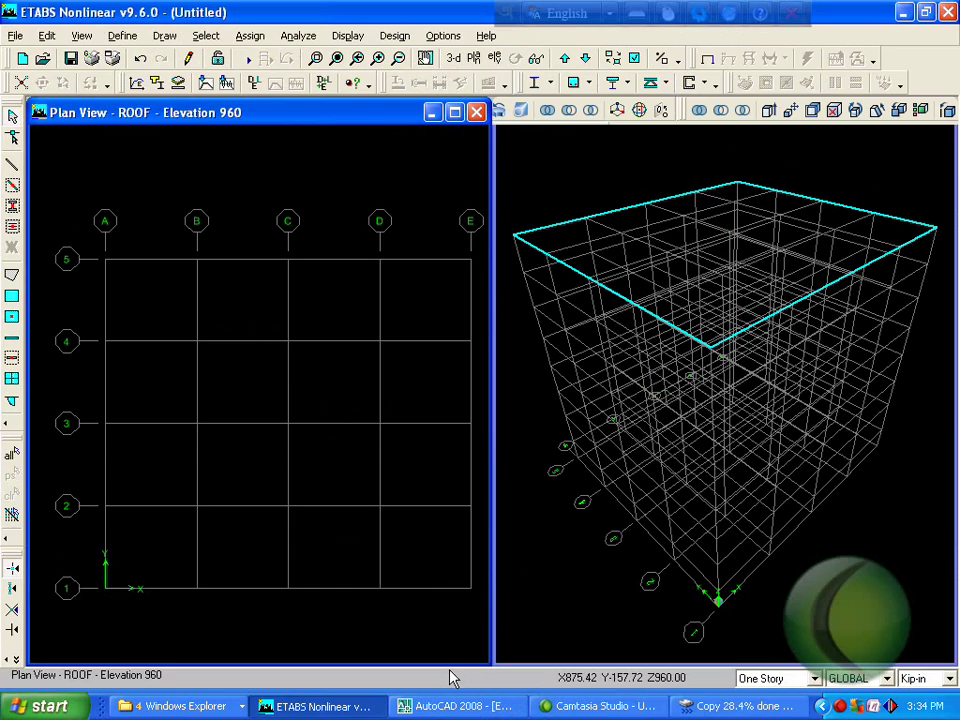
Add a slab section named S6 with material CON4000, membrane thickness 6 in and a new bending thickness.
{"action": "left_click", "coordinate": [164, 36]}
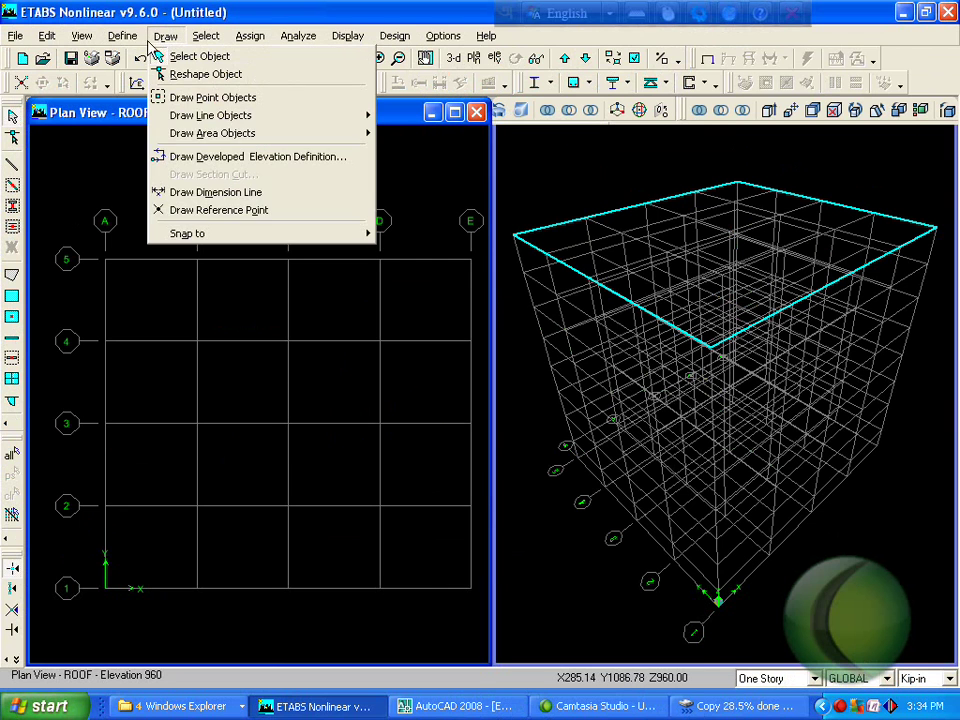
{"action": "mouse_move", "coordinate": [123, 36]}
{"action": "left_click", "coordinate": [190, 92]}
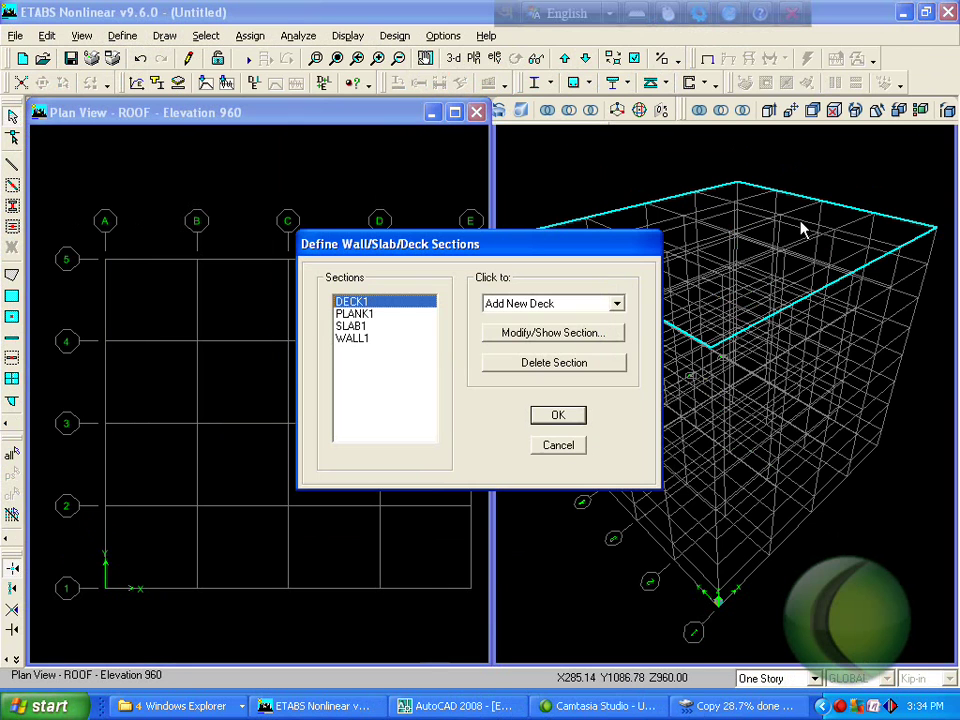
{"action": "left_click", "coordinate": [615, 303]}
{"action": "left_click", "coordinate": [600, 332]}
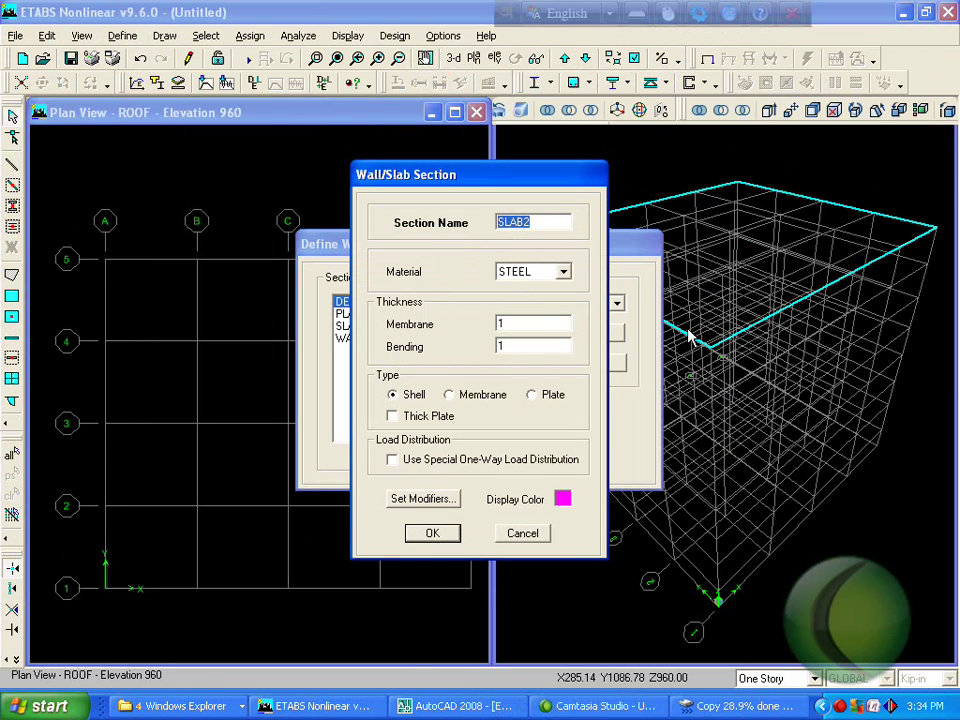
{"action": "type", "text": "S6"}
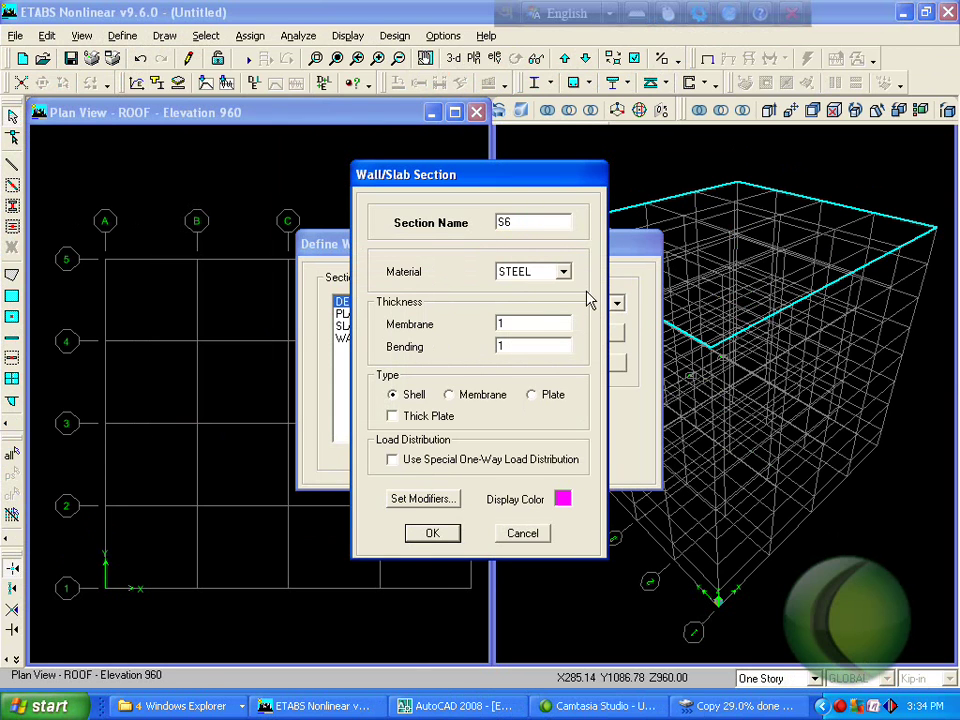
{"action": "left_click", "coordinate": [563, 272]}
{"action": "left_click", "coordinate": [548, 284]}
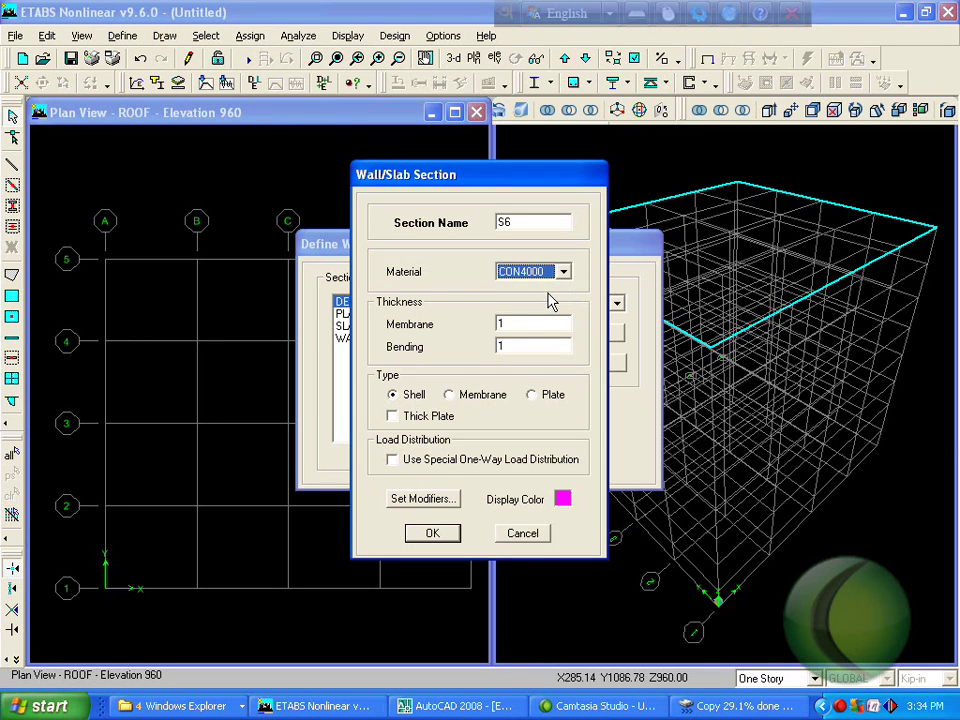
{"action": "double_click", "coordinate": [540, 323]}
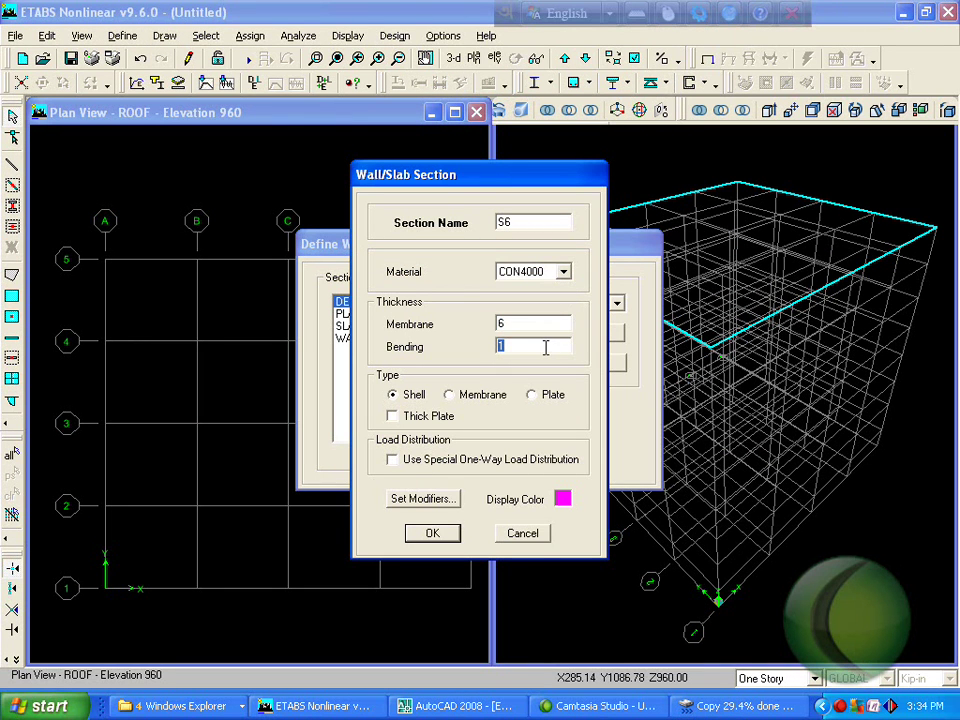
{"action": "left_click", "coordinate": [432, 533]}
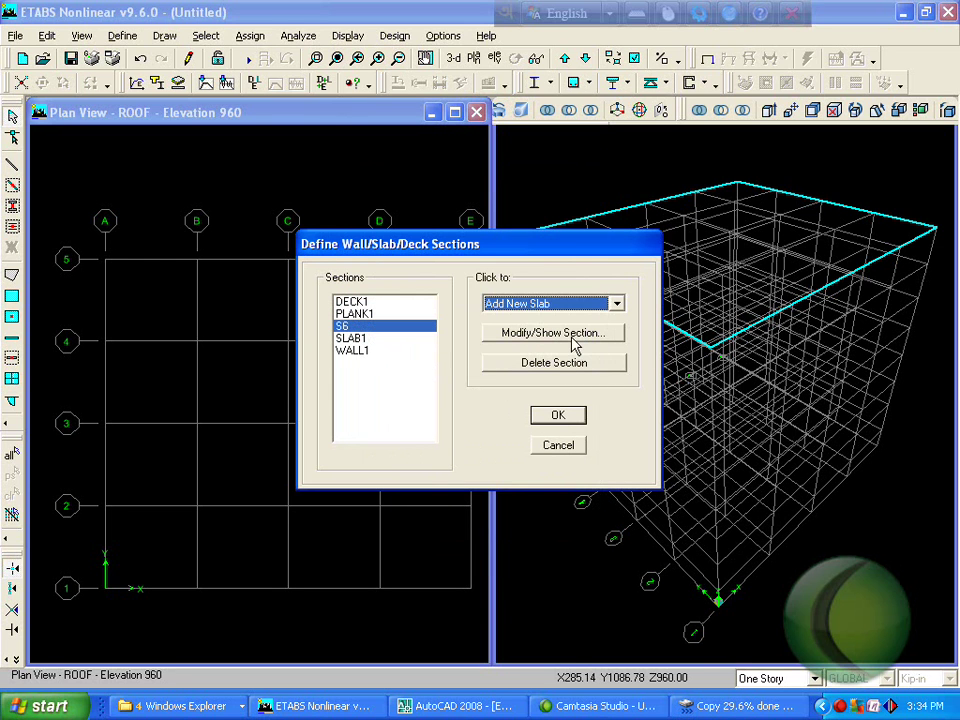
Add a wall section named W10 with material CON4000, membrane thickness 10 in and a new bending thickness, and accept the wall/slab/deck sections.
{"action": "left_click", "coordinate": [617, 304]}
{"action": "left_click", "coordinate": [579, 344]}
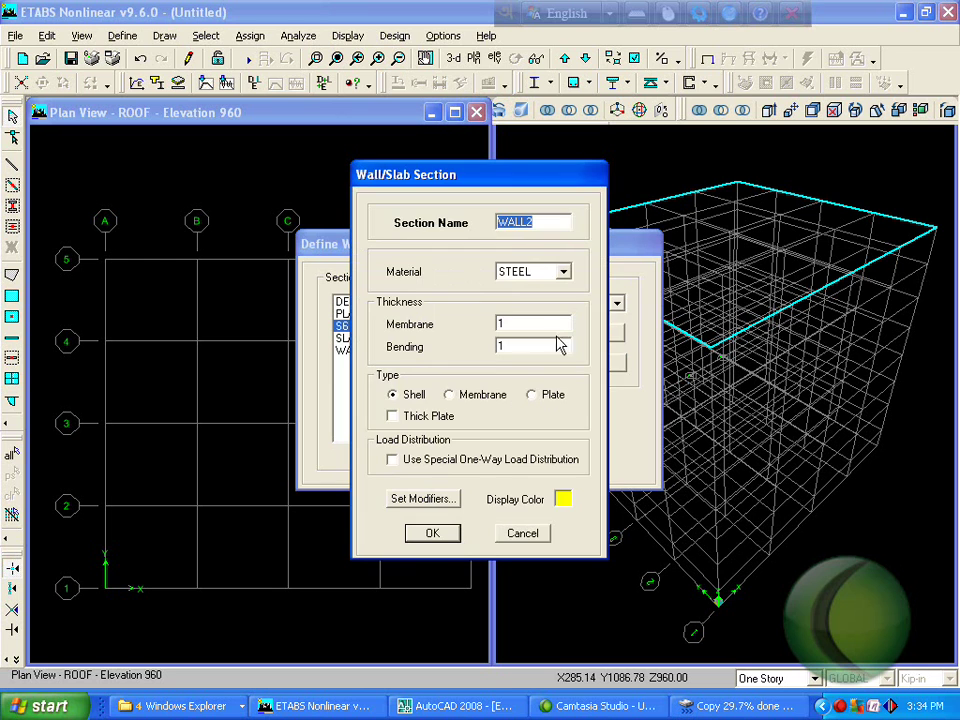
{"action": "type", "text": "W"}
{"action": "left_click", "coordinate": [563, 272]}
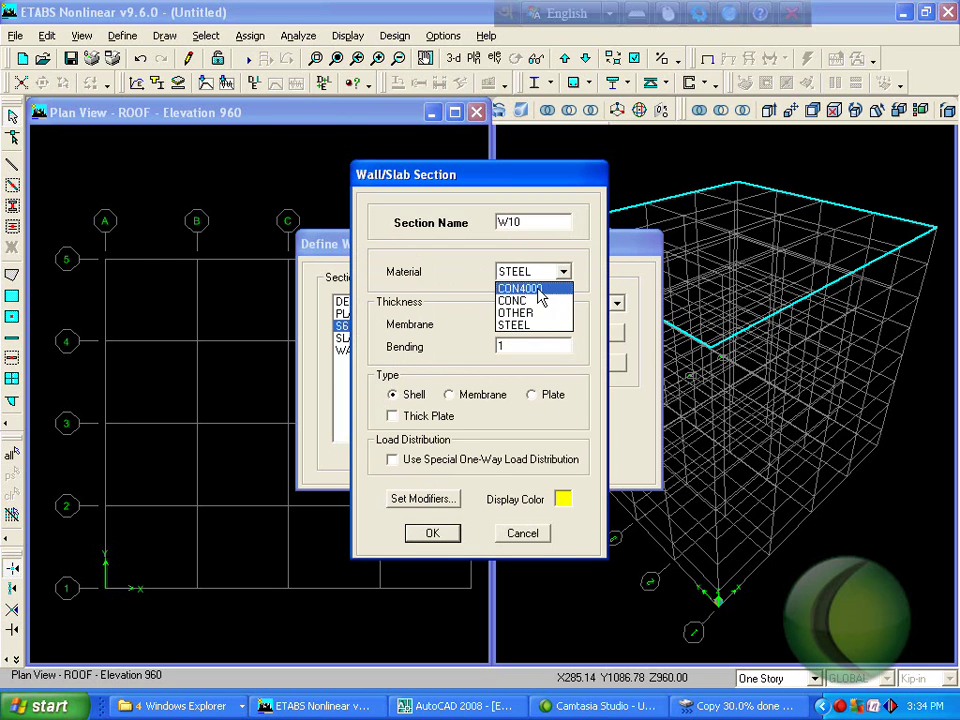
{"action": "left_click", "coordinate": [545, 284]}
{"action": "double_click", "coordinate": [515, 322]}
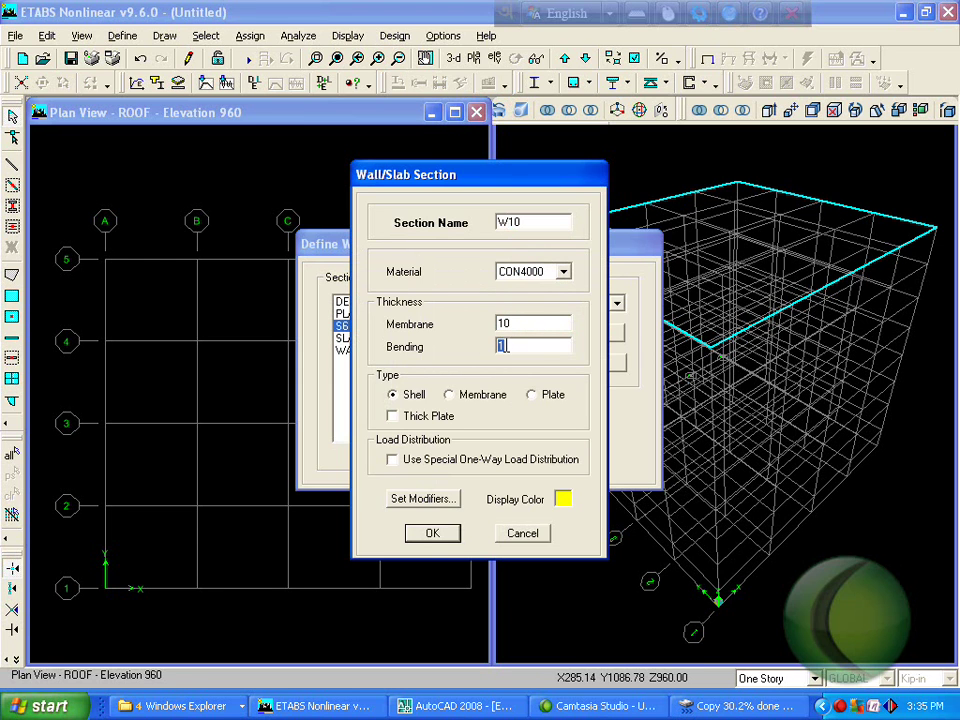
{"action": "left_click", "coordinate": [441, 536]}
{"action": "left_click", "coordinate": [556, 416]}
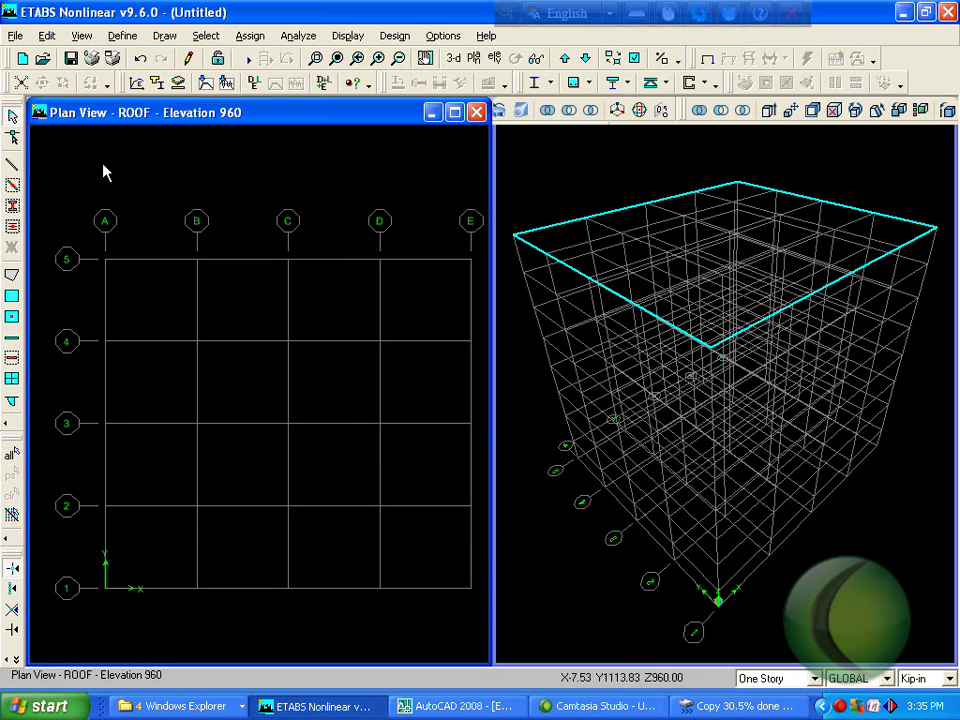
Place C14X14 columns at every grid intersection of the plan, with drawing applied to all stories.
{"action": "left_click", "coordinate": [800, 680]}
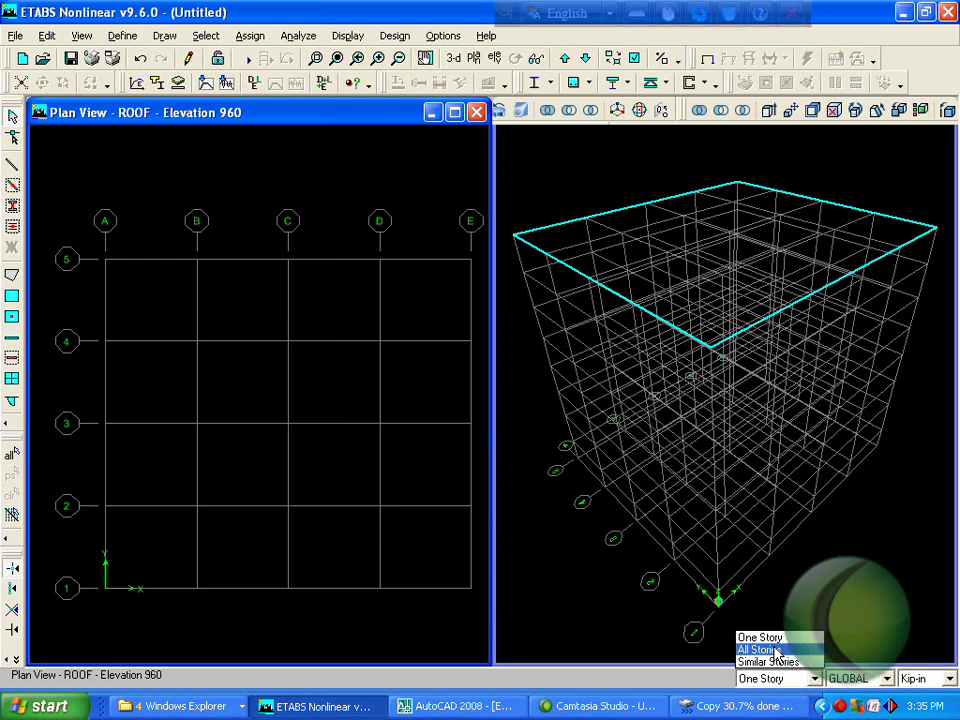
{"action": "left_click", "coordinate": [775, 651]}
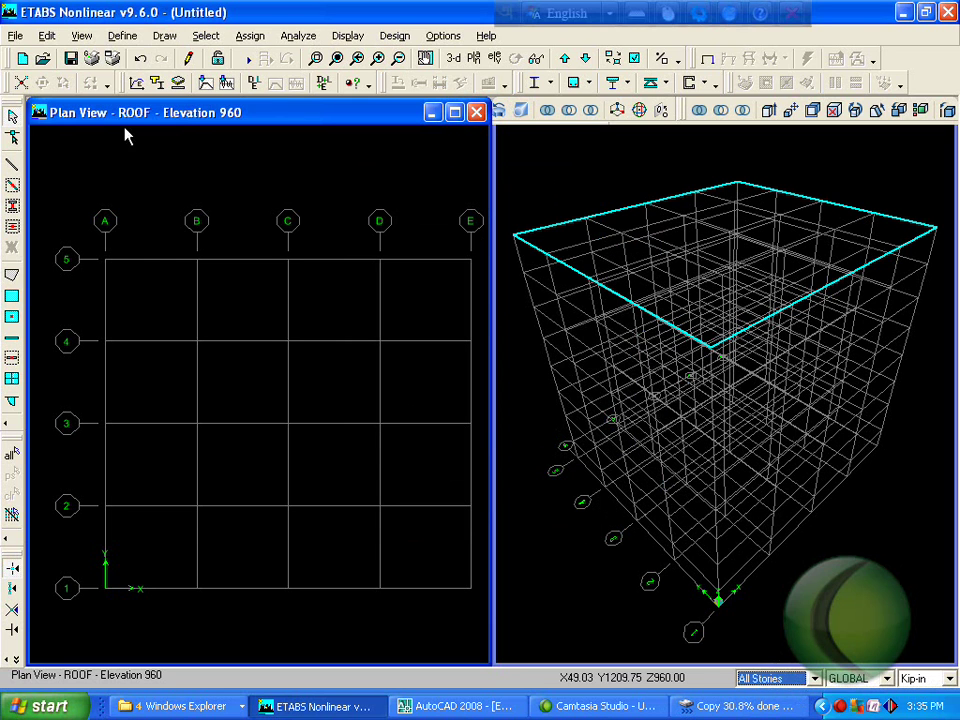
{"action": "left_click", "coordinate": [13, 207]}
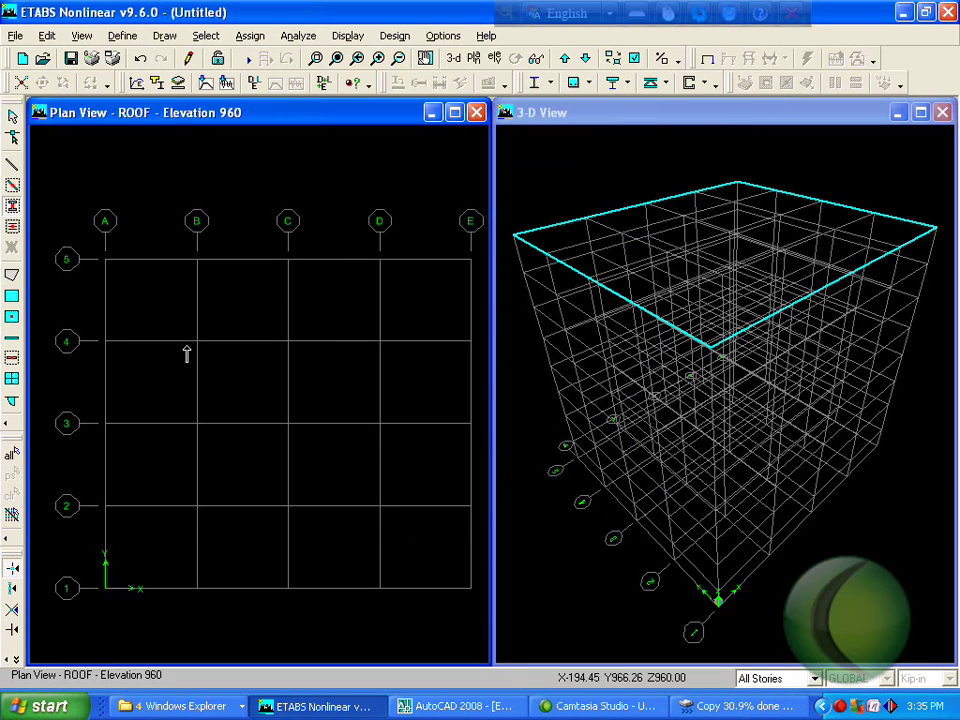
{"action": "left_click_drag", "start_coordinate": [518, 300], "coordinate": [657, 273]}
{"action": "left_click", "coordinate": [660, 290]}
{"action": "left_click", "coordinate": [660, 290]}
{"action": "left_click", "coordinate": [655, 326]}
{"action": "left_click_drag", "start_coordinate": [50, 233], "coordinate": [440, 614]}
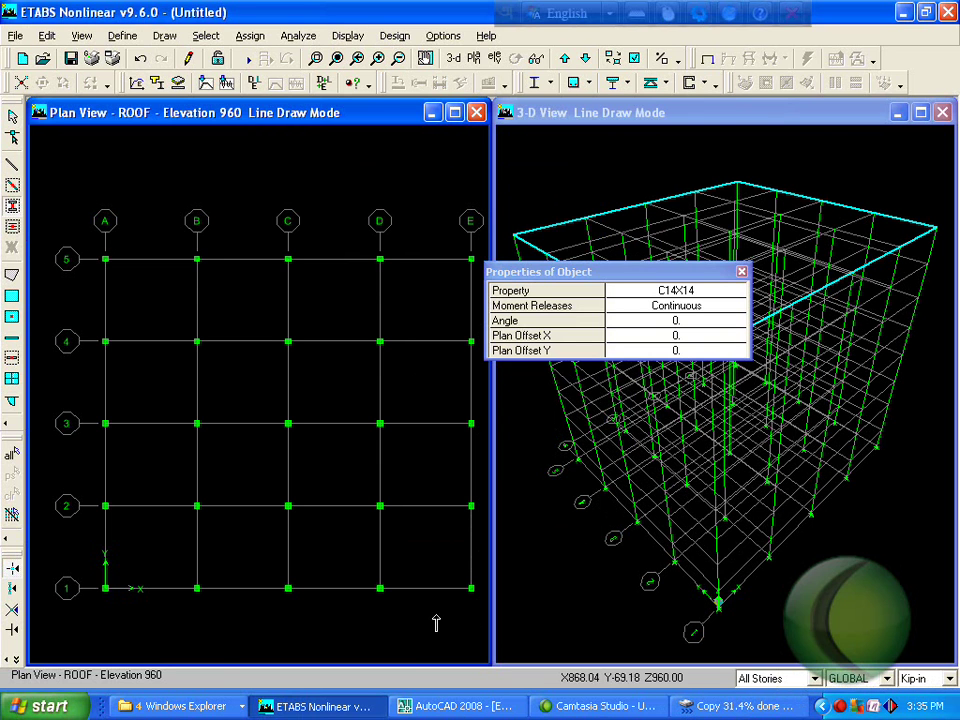
{"action": "left_click", "coordinate": [741, 272]}
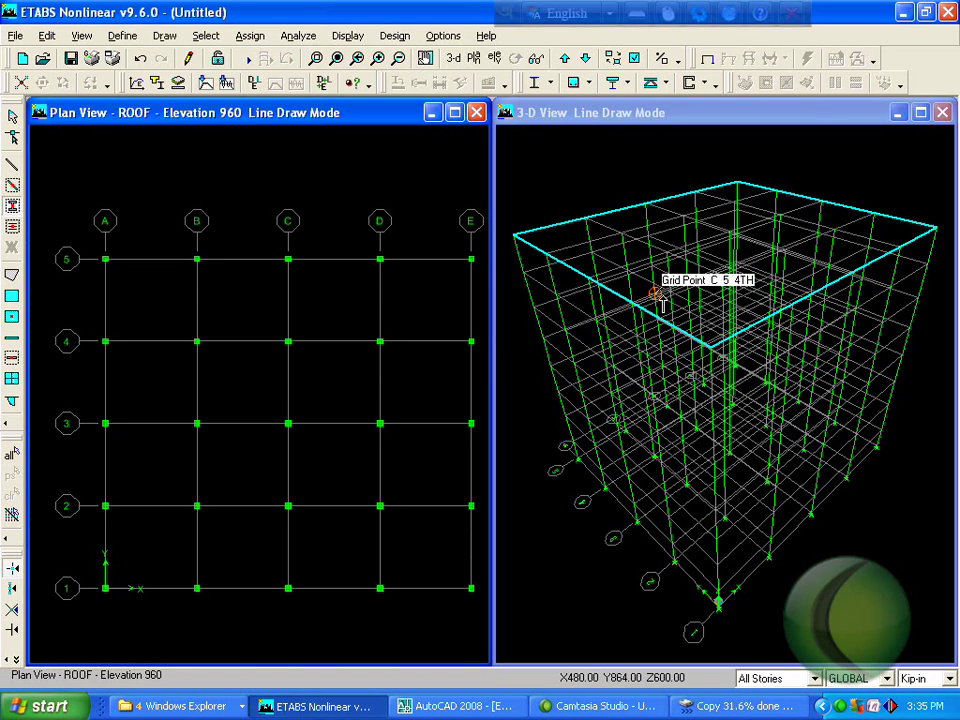
Create B24X12 beams along all grid lines in plan for all stories.
{"action": "left_click", "coordinate": [12, 205]}
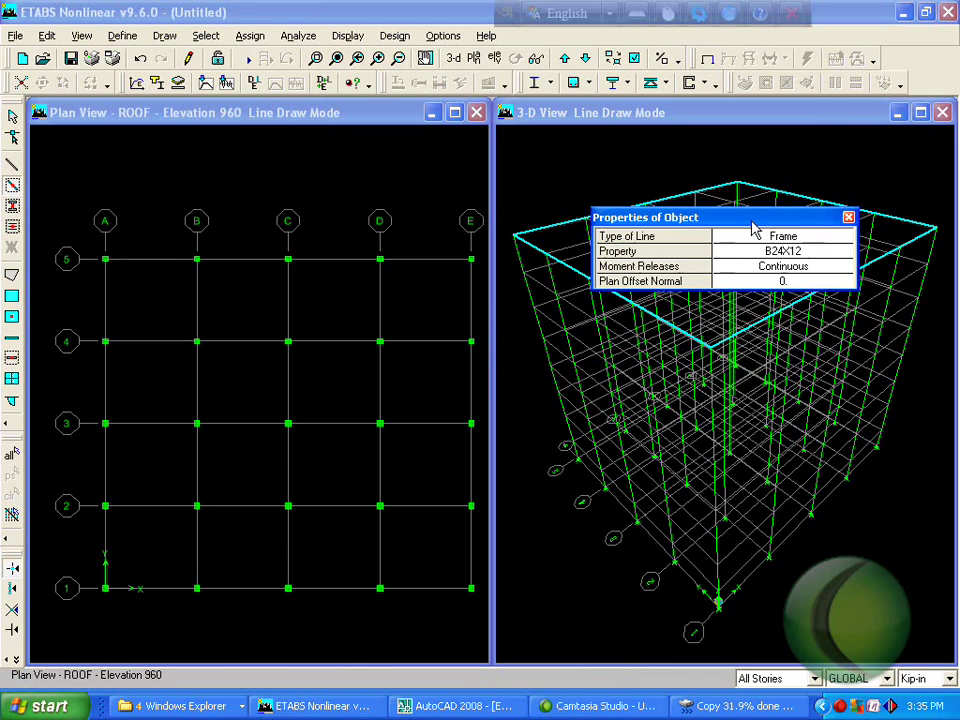
{"action": "mouse_move", "coordinate": [84, 224]}
{"action": "left_mouse_down"}
{"action": "mouse_move", "coordinate": [441, 621]}
{"action": "mouse_move", "coordinate": [474, 621]}
{"action": "left_mouse_up"}
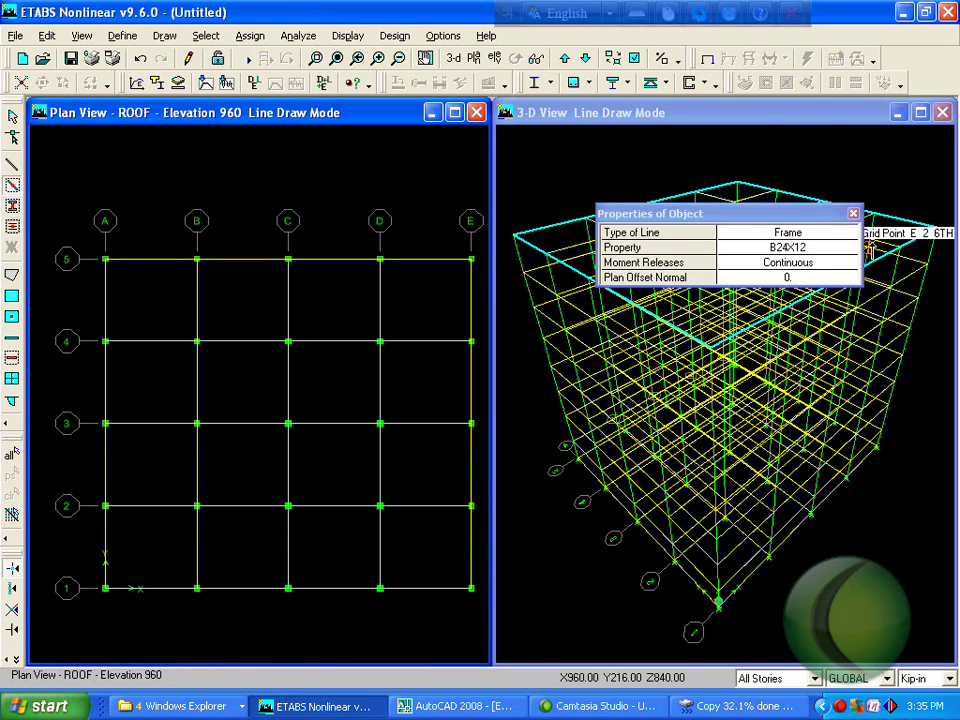
{"action": "left_click", "coordinate": [852, 213]}
Select all B24X12 frame members and deselect those on the ROOF through 1ST story levels.
{"action": "left_click", "coordinate": [206, 35]}
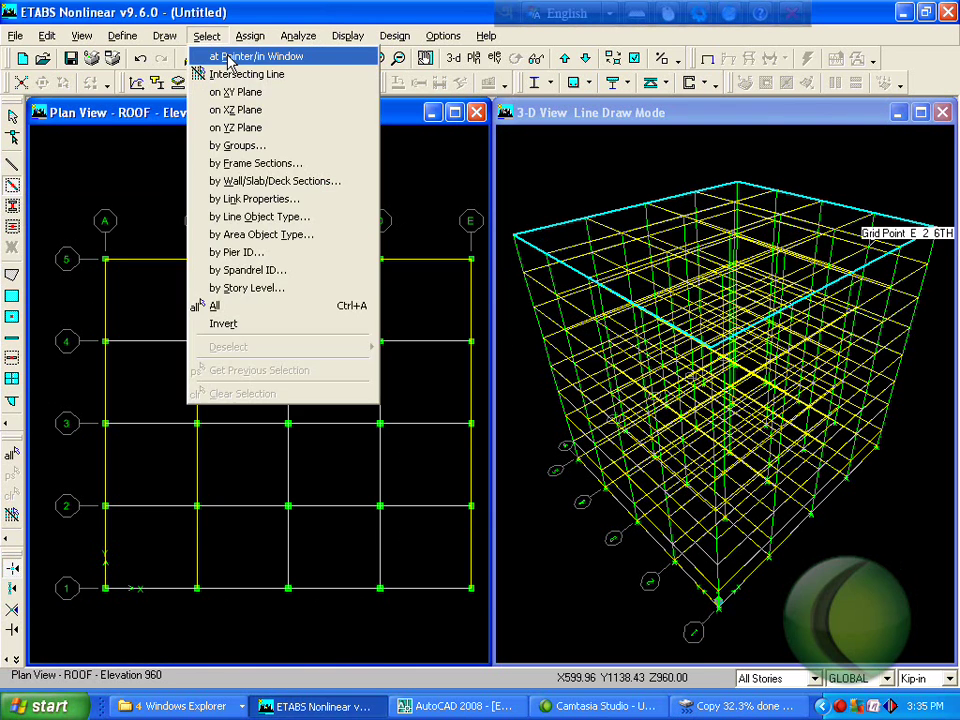
{"action": "left_click", "coordinate": [262, 164]}
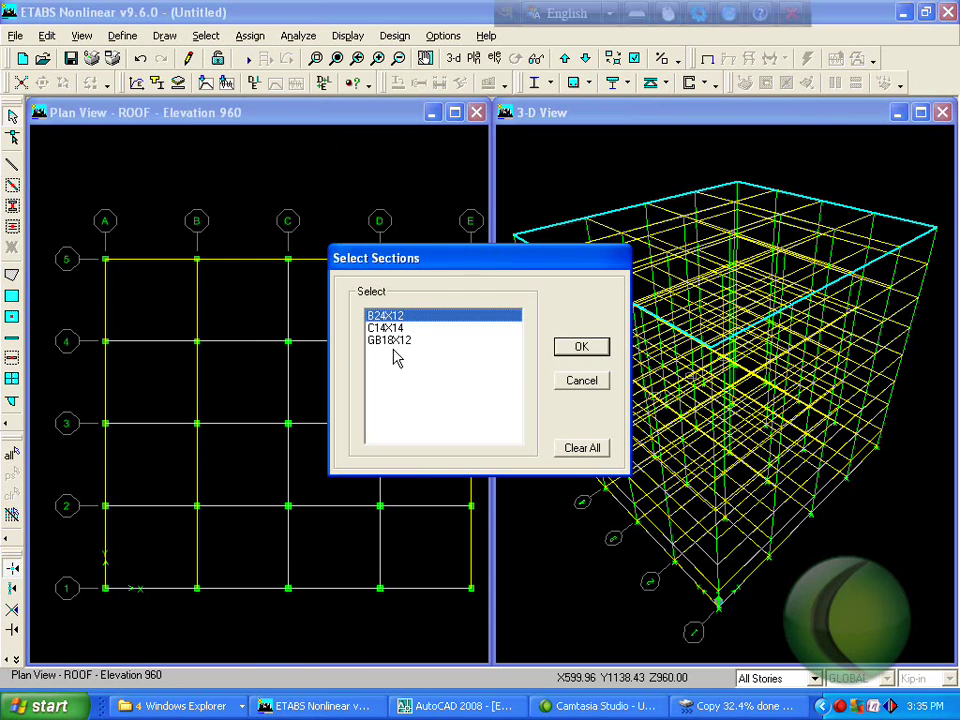
{"action": "left_click", "coordinate": [577, 348]}
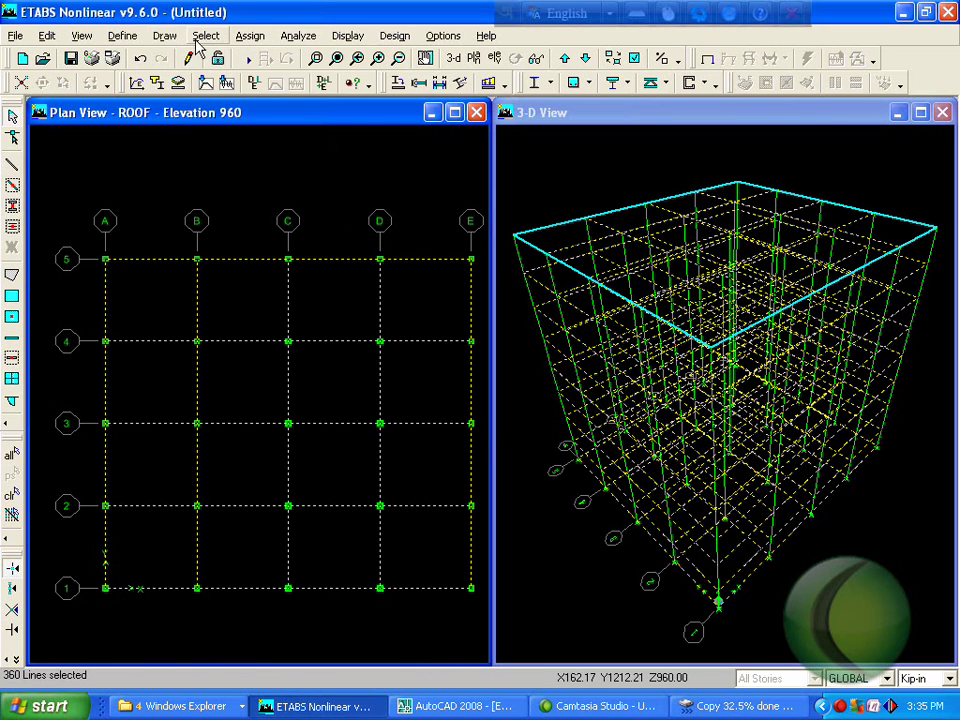
{"action": "left_click", "coordinate": [206, 35]}
{"action": "mouse_move", "coordinate": [262, 347]}
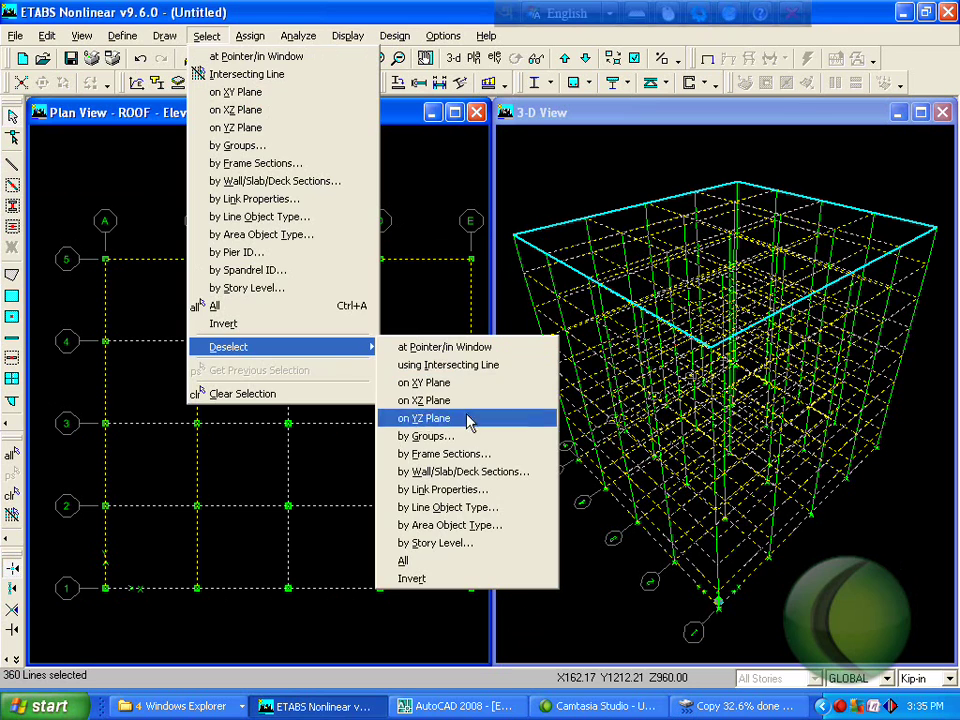
{"action": "left_click", "coordinate": [458, 545]}
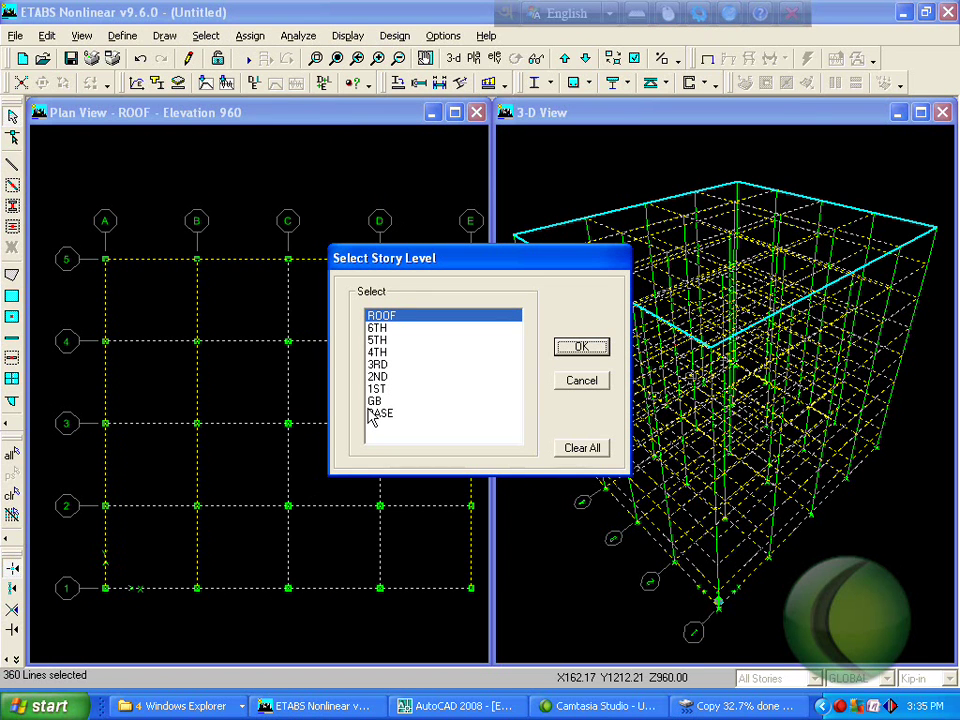
{"action": "left_click_drag", "start_coordinate": [403, 328], "coordinate": [403, 393], "text": "shift"}
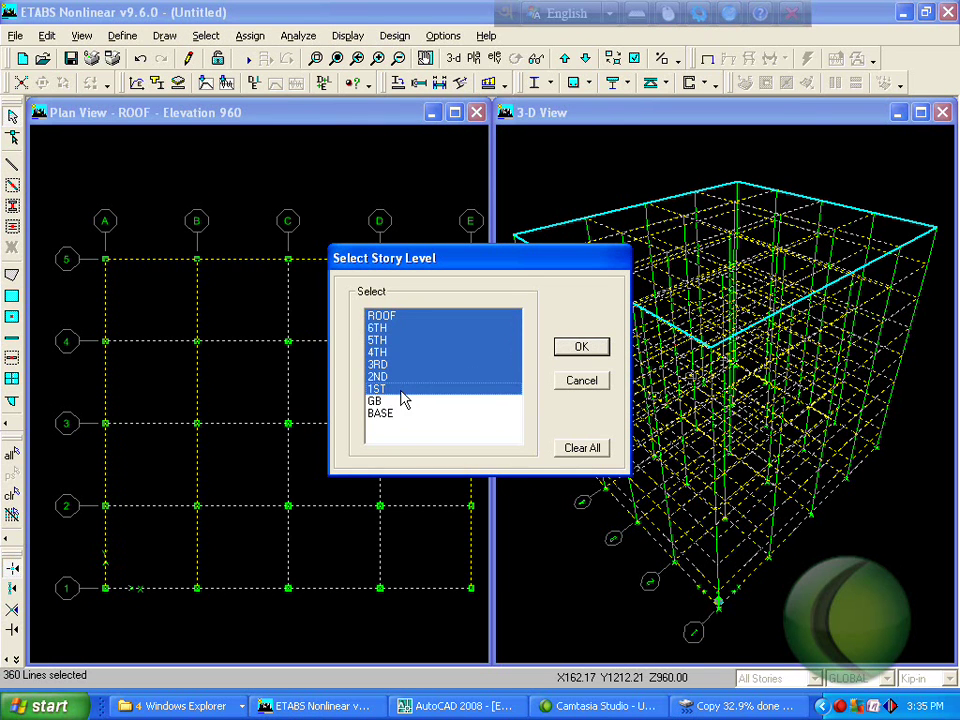
{"action": "left_click", "coordinate": [581, 346]}
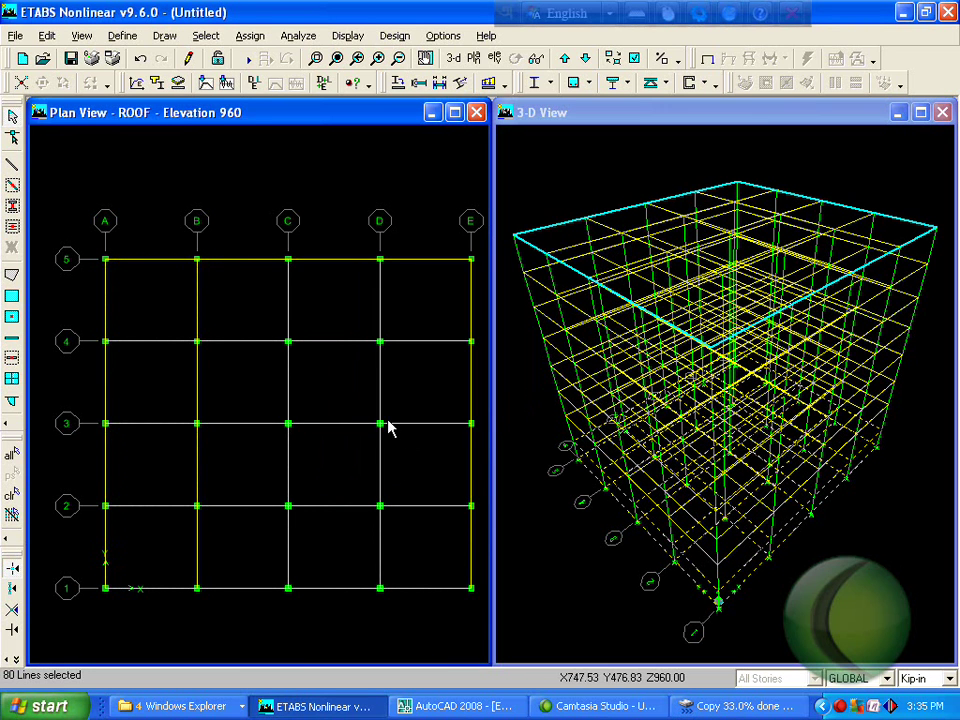
Assign the GB18X12 frame section to the selected lower-level beams.
{"action": "left_click", "coordinate": [247, 37]}
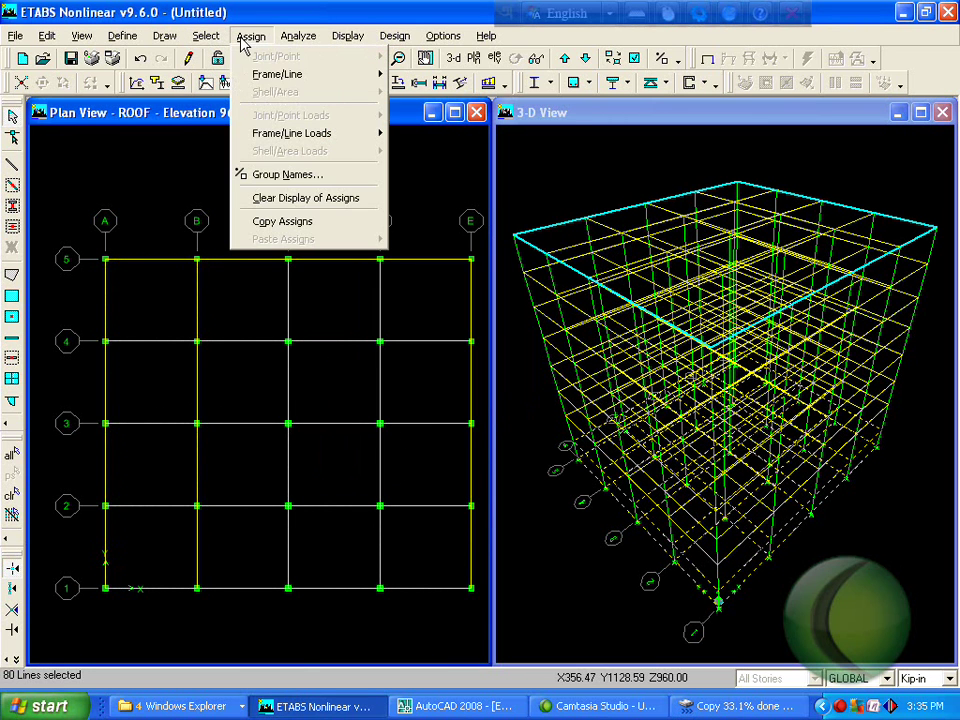
{"action": "mouse_move", "coordinate": [283, 74]}
{"action": "left_click", "coordinate": [432, 73]}
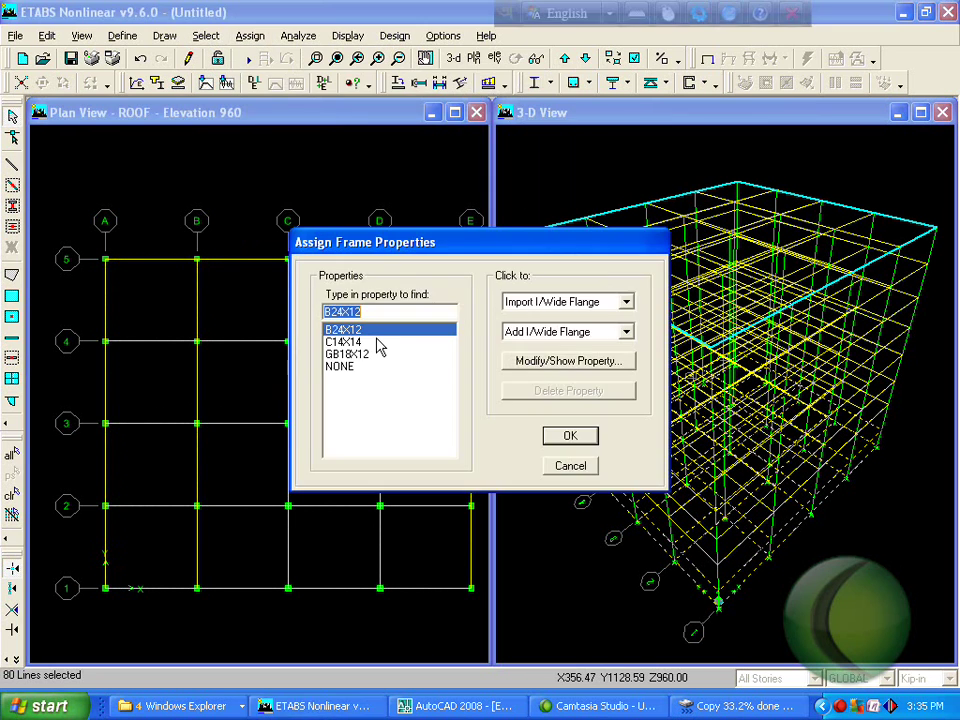
{"action": "left_click", "coordinate": [352, 355]}
{"action": "left_click", "coordinate": [566, 432]}
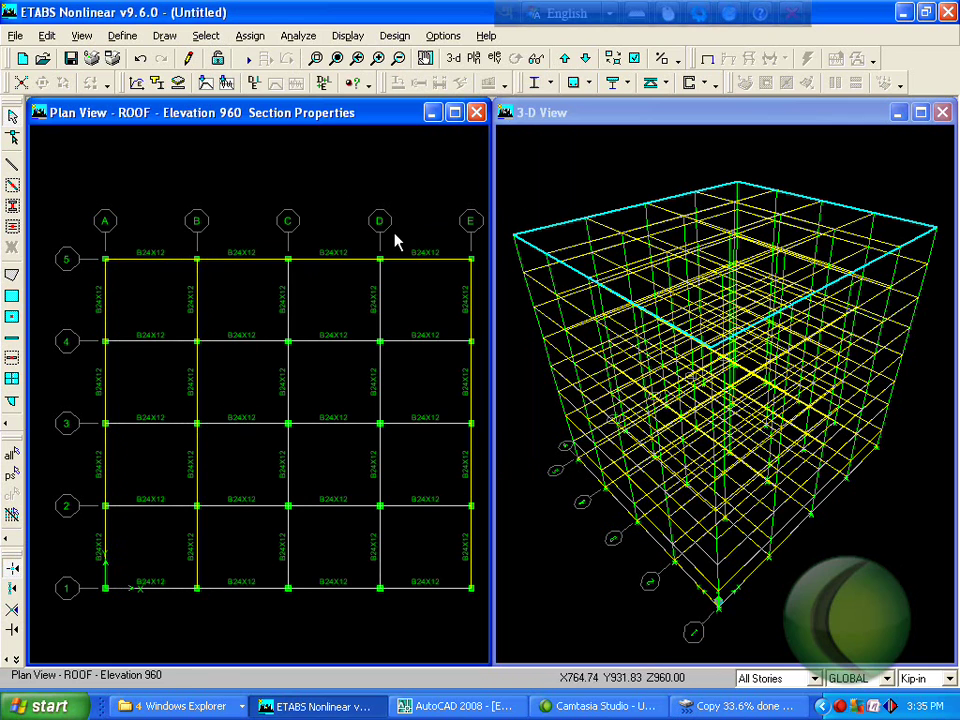
Show the BASE level in plan, limit editing to one story, and delete all beams at that level.
{"action": "left_click", "coordinate": [565, 58]}
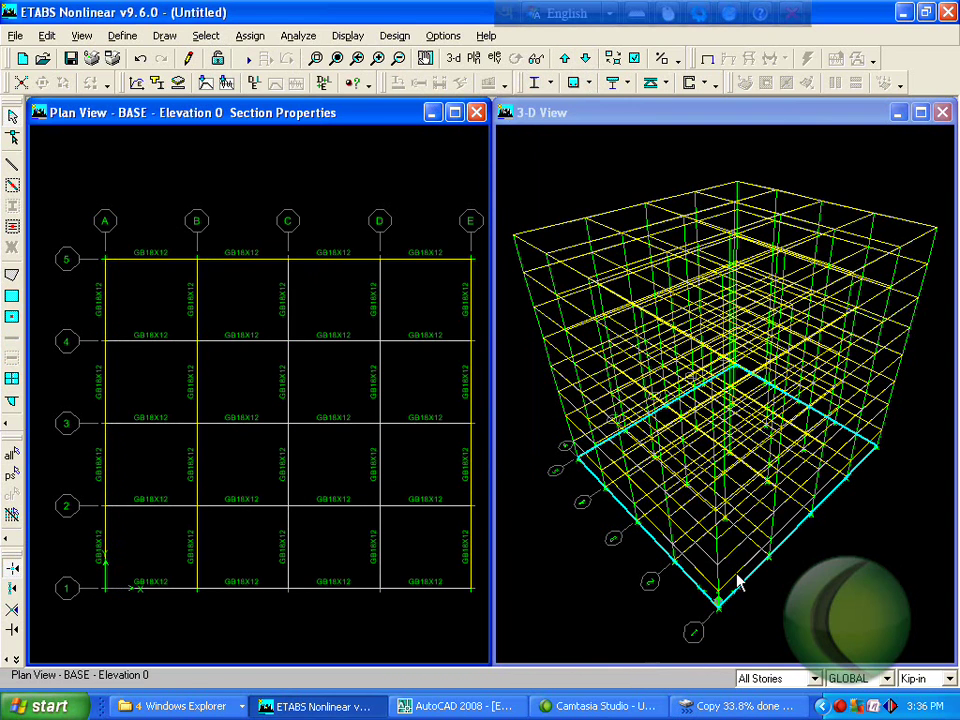
{"action": "left_click", "coordinate": [815, 679]}
{"action": "left_click", "coordinate": [760, 637]}
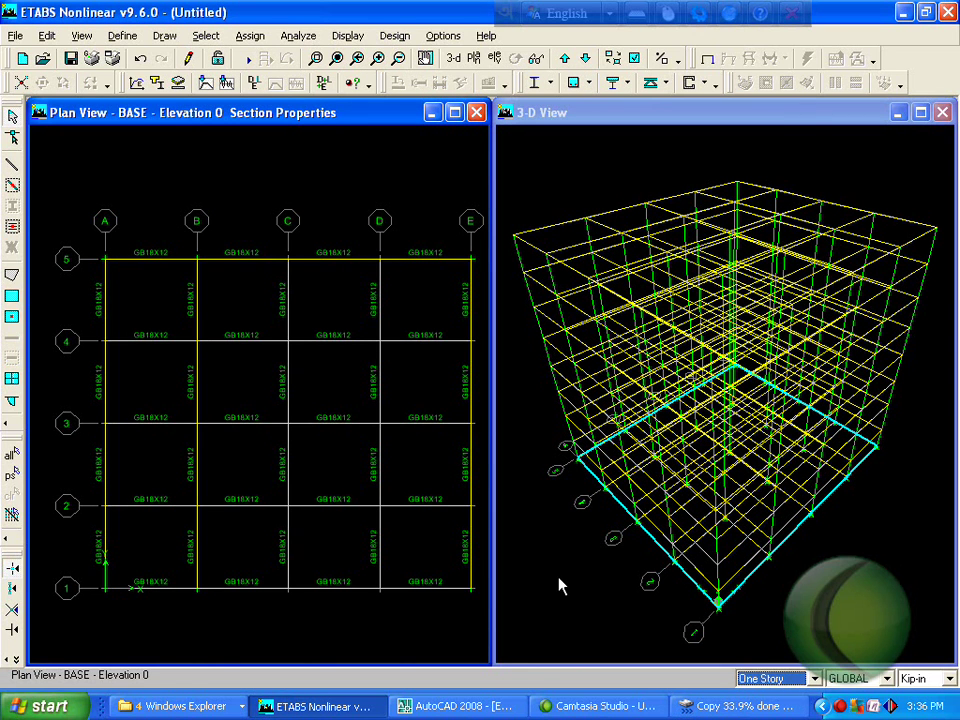
{"action": "left_click_drag", "start_coordinate": [59, 195], "coordinate": [482, 630]}
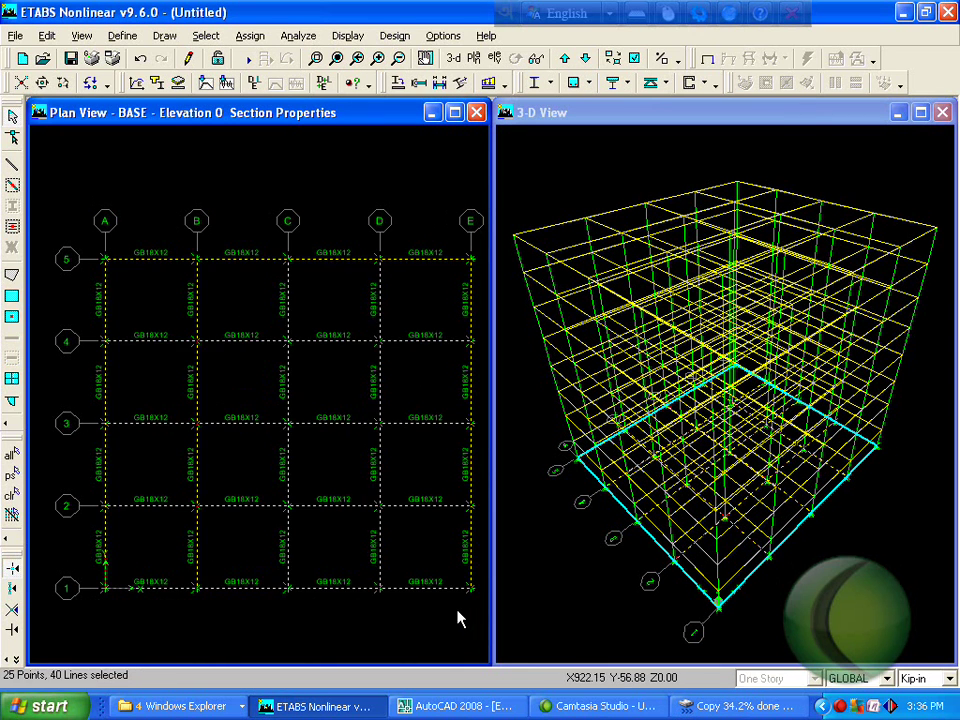
{"action": "key", "text": "Delete"}
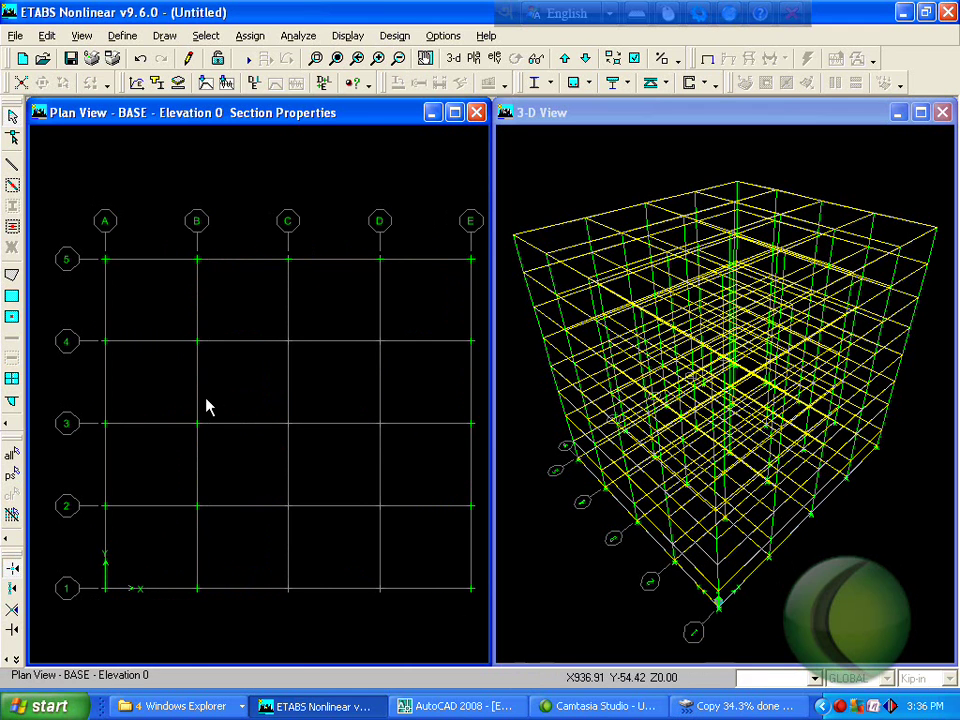
Select all column base points in the BASE plan and assign support restraints to them.
{"action": "left_click_drag", "start_coordinate": [36, 200], "coordinate": [476, 647]}
{"action": "left_click", "coordinate": [252, 36]}
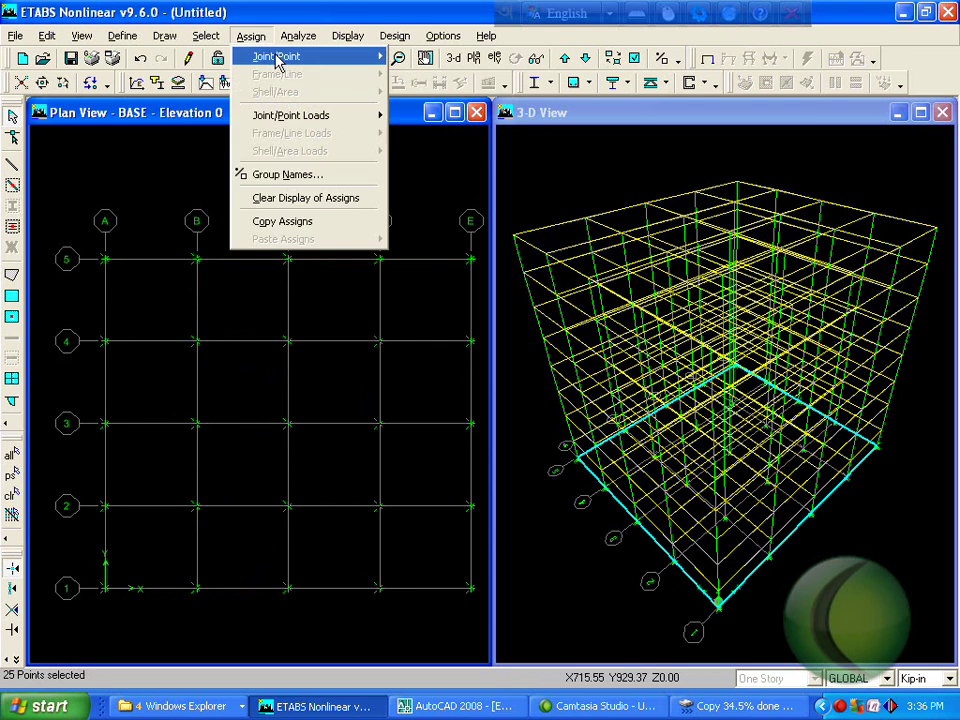
{"action": "mouse_move", "coordinate": [279, 62]}
{"action": "left_click", "coordinate": [458, 92]}
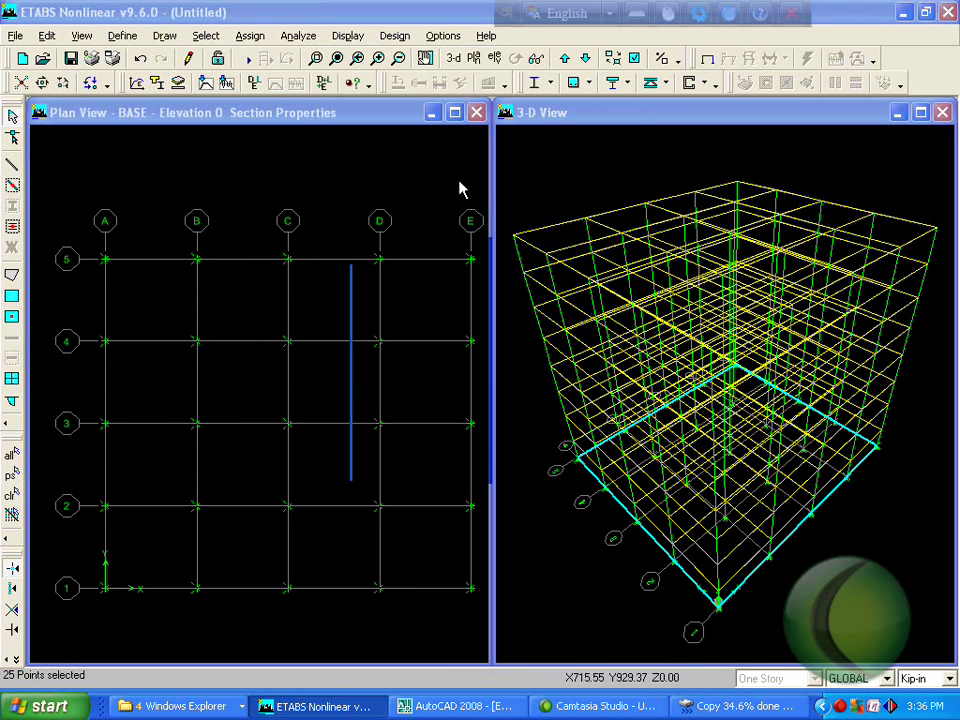
{"action": "left_click", "coordinate": [437, 455]}
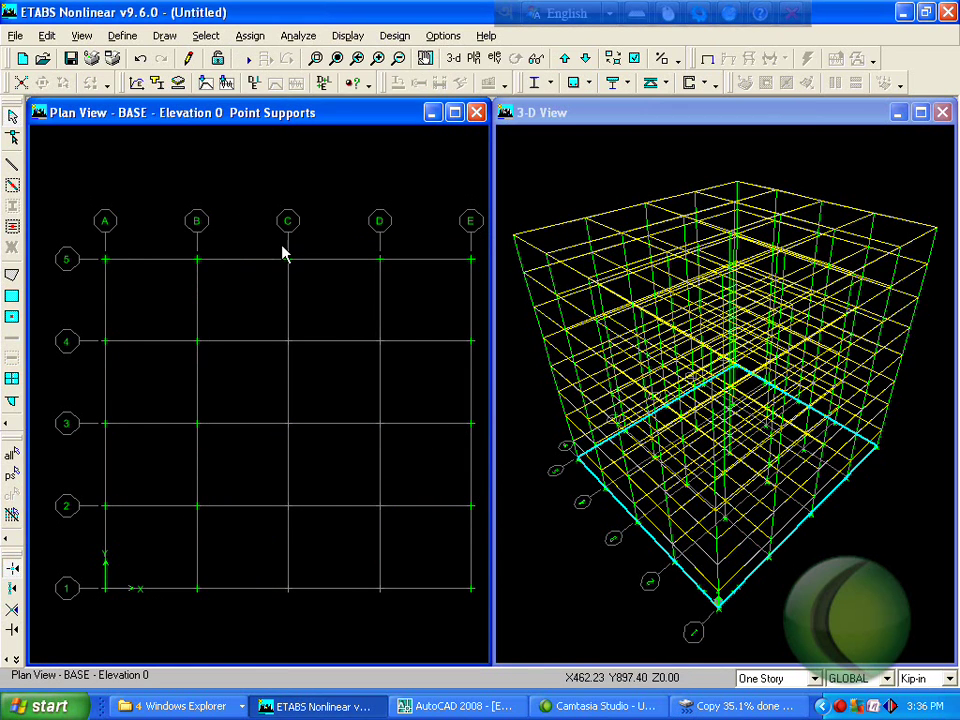
Show the ROOF level in plan and create S6 slab areas in all grid bays.
{"action": "left_click", "coordinate": [587, 58]}
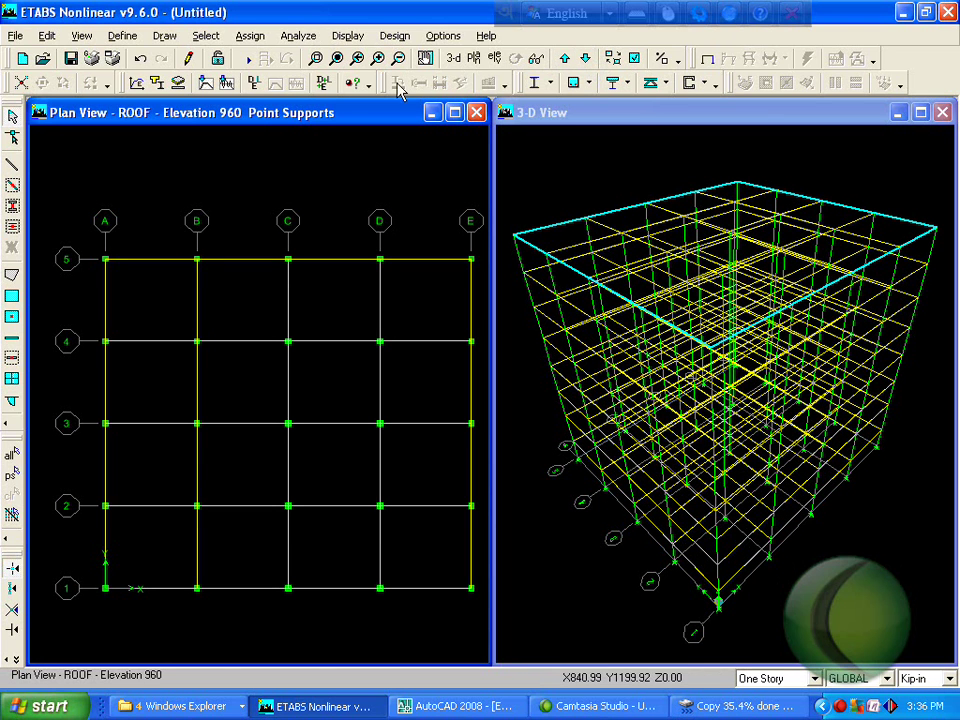
{"action": "left_click", "coordinate": [205, 37]}
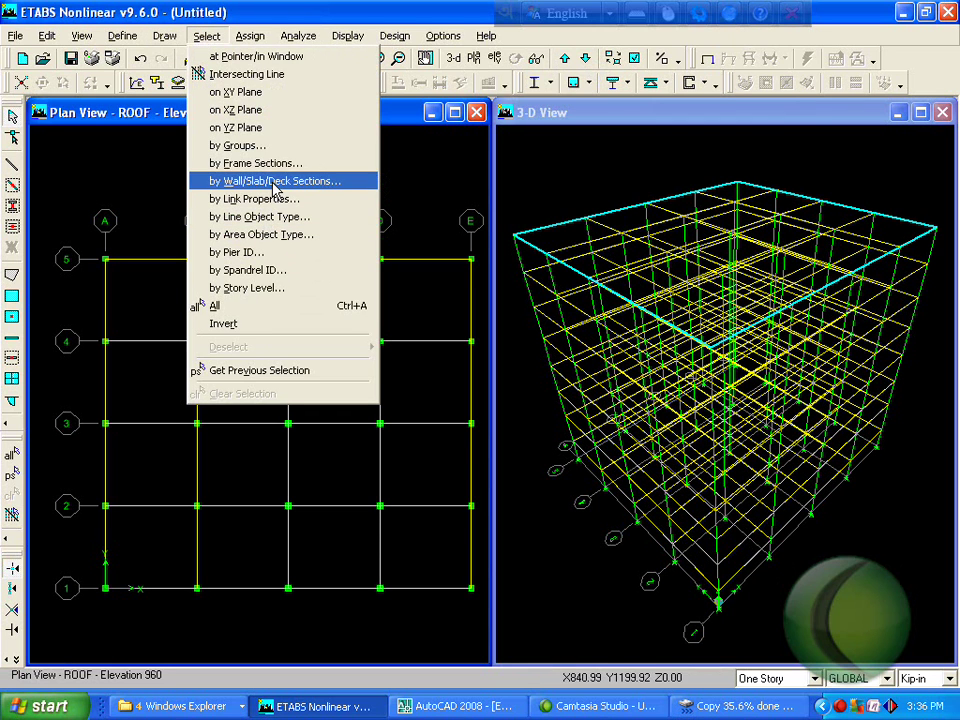
{"action": "left_click", "coordinate": [165, 35]}
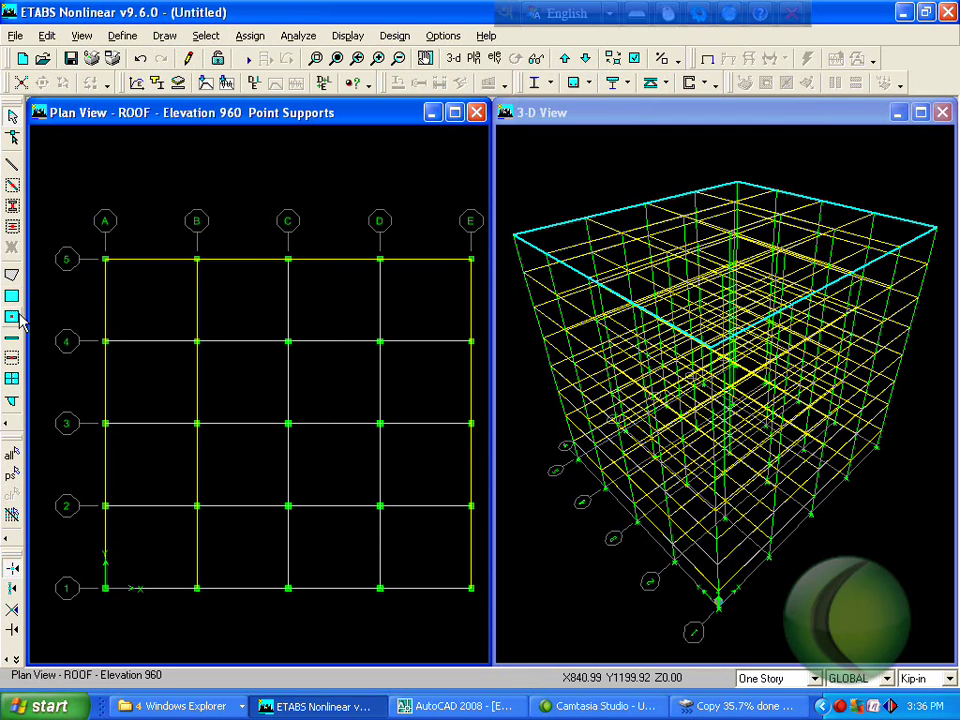
{"action": "left_click", "coordinate": [12, 317]}
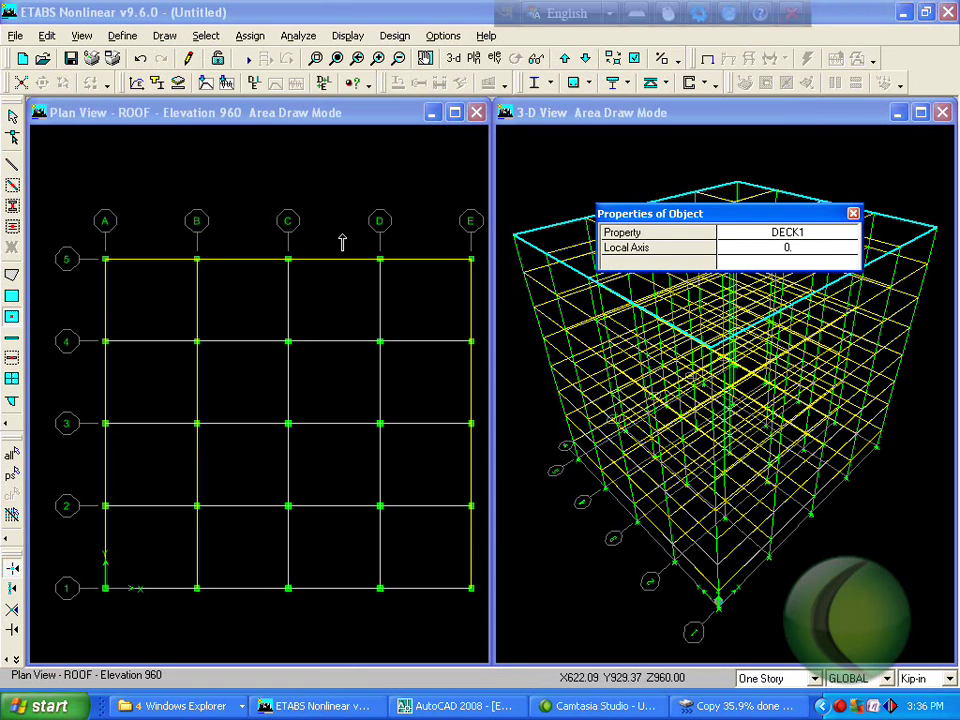
{"action": "left_click", "coordinate": [820, 241]}
{"action": "left_click", "coordinate": [812, 240]}
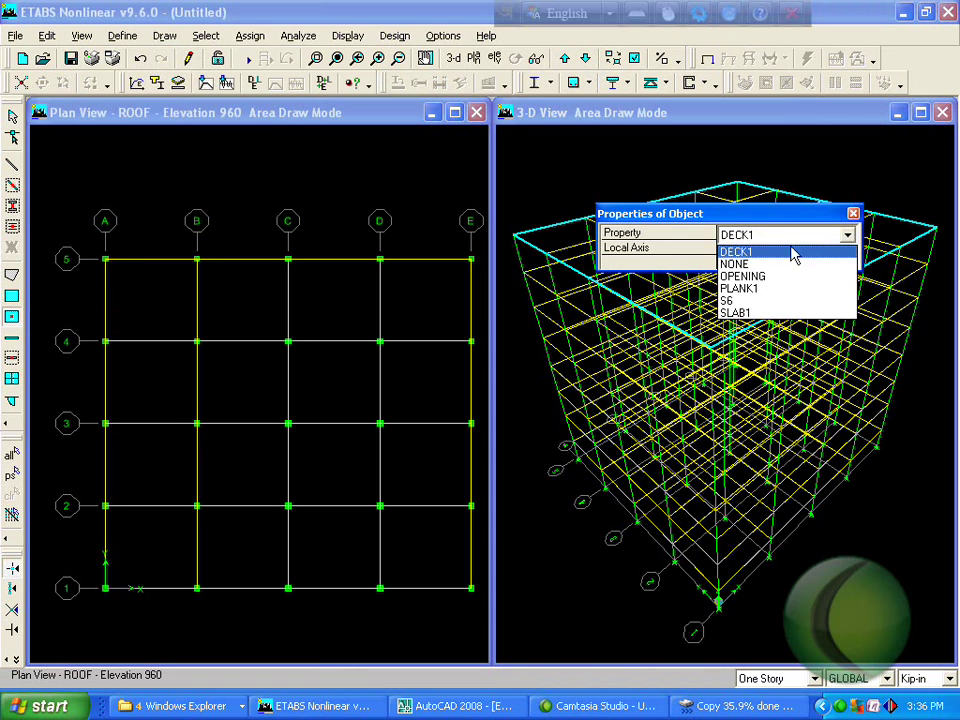
{"action": "left_click", "coordinate": [765, 303]}
{"action": "left_click_drag", "start_coordinate": [68, 210], "coordinate": [476, 639]}
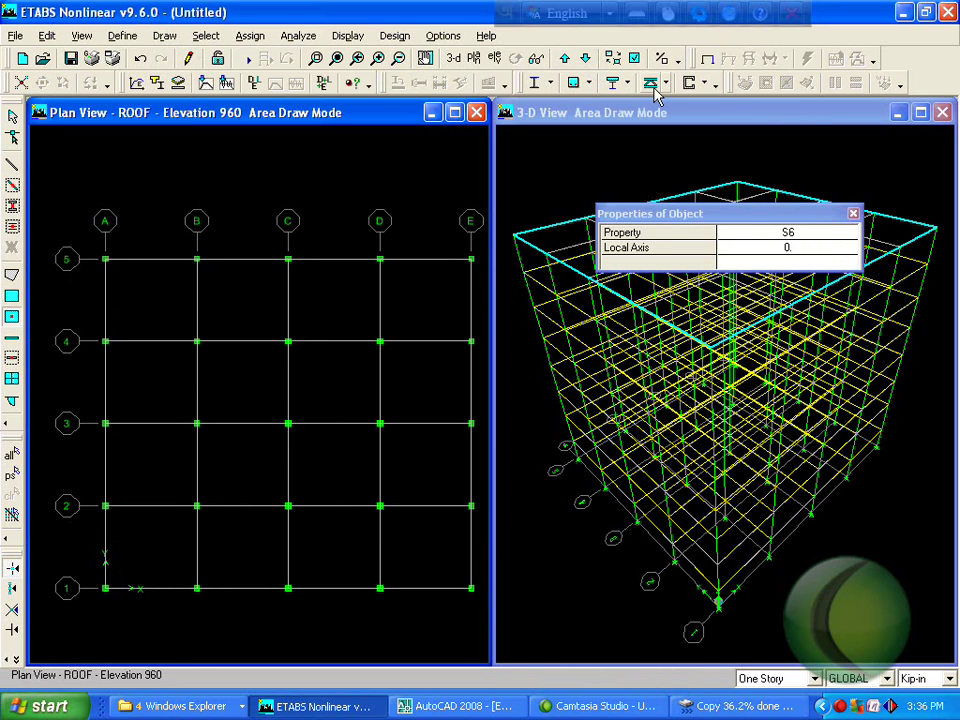
Turn on object fill in the building view options and leave area drawing mode.
{"action": "left_click", "coordinate": [634, 59]}
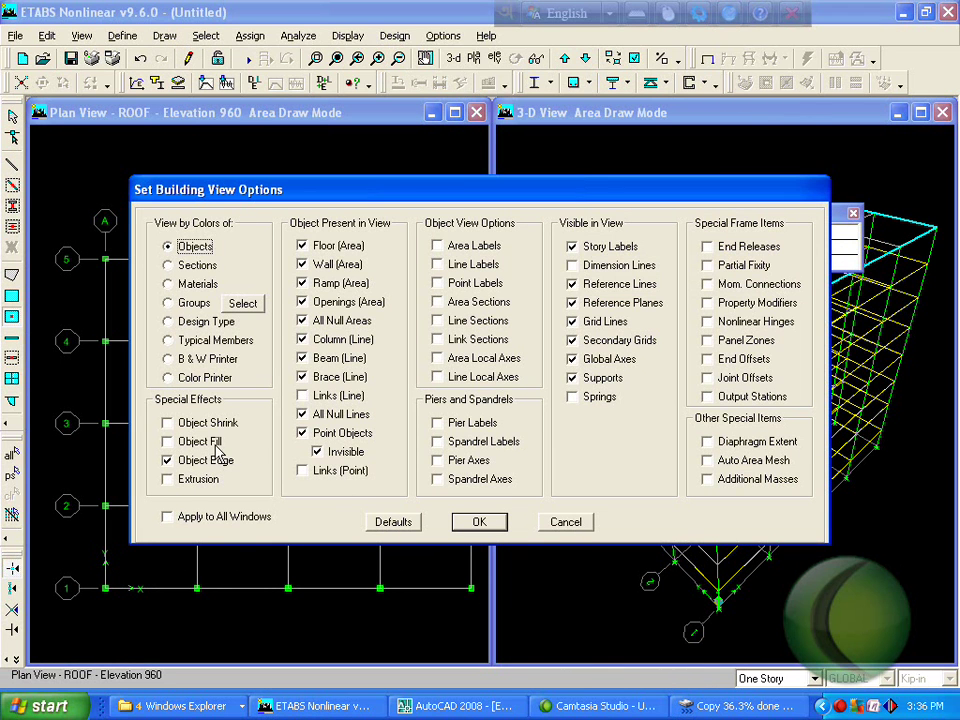
{"action": "left_click", "coordinate": [484, 522]}
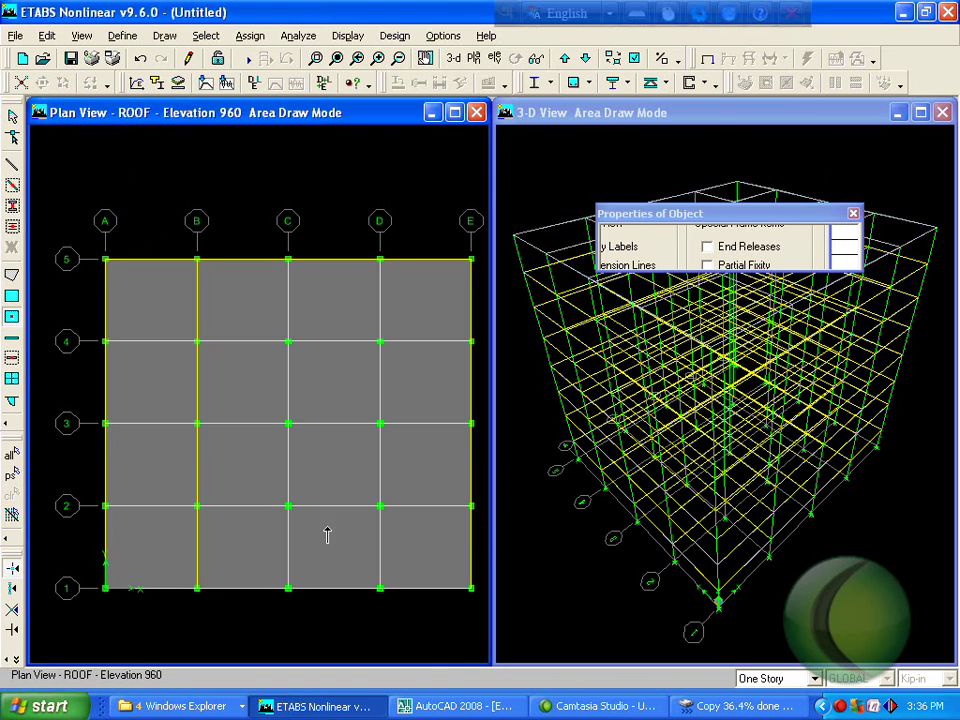
{"action": "key", "text": "Escape"}
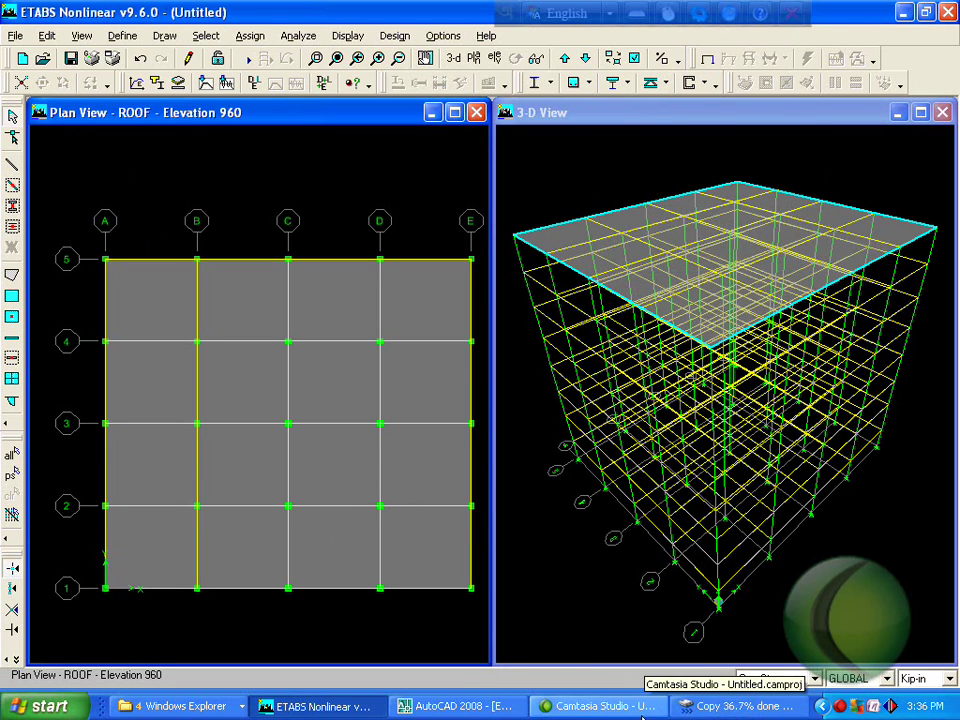
Switch to AutoCAD and examine the U-shaped shear wall's dimensions and offsets from the surrounding columns.
{"action": "left_click", "coordinate": [455, 706]}
{"action": "scroll", "coordinate": [506, 497], "scroll_direction": "down", "scroll_amount": 5}
{"action": "scroll", "coordinate": [489, 300], "scroll_direction": "up", "scroll_amount": 3}
{"action": "scroll", "coordinate": [472, 326], "scroll_direction": "up", "scroll_amount": 4}
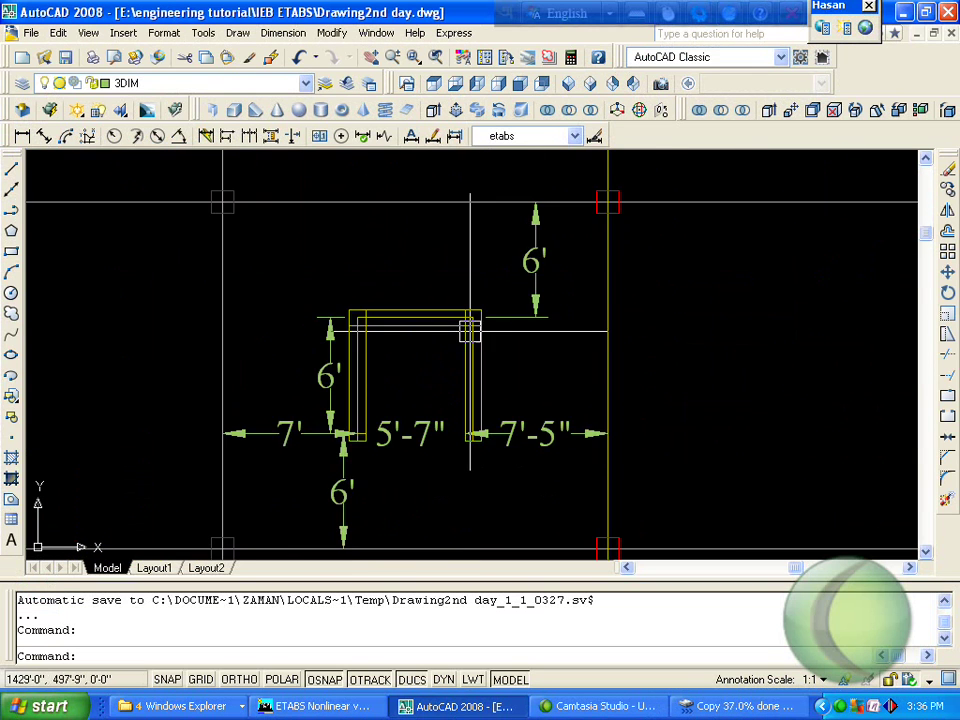
{"action": "scroll", "coordinate": [400, 320], "scroll_direction": "down", "scroll_amount": 1}
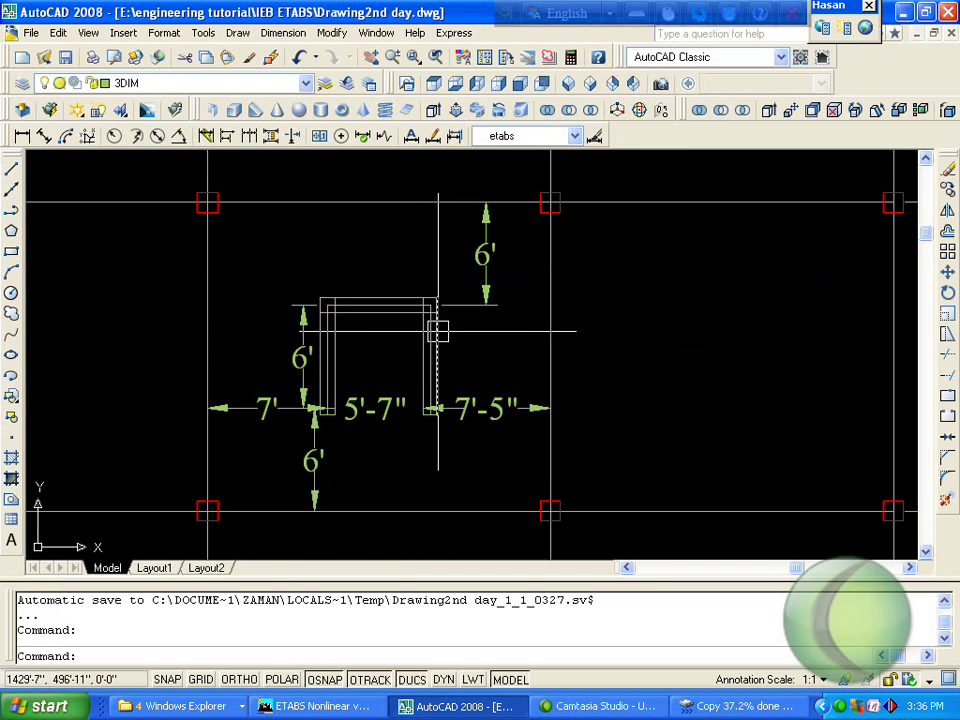
Examine where the U-shaped shear wall sits among the grid bays of the ABOVE GL plan.
{"action": "scroll", "coordinate": [438, 330], "scroll_direction": "down", "scroll_amount": 2}
{"action": "scroll", "coordinate": [360, 346], "scroll_direction": "up", "scroll_amount": 2}
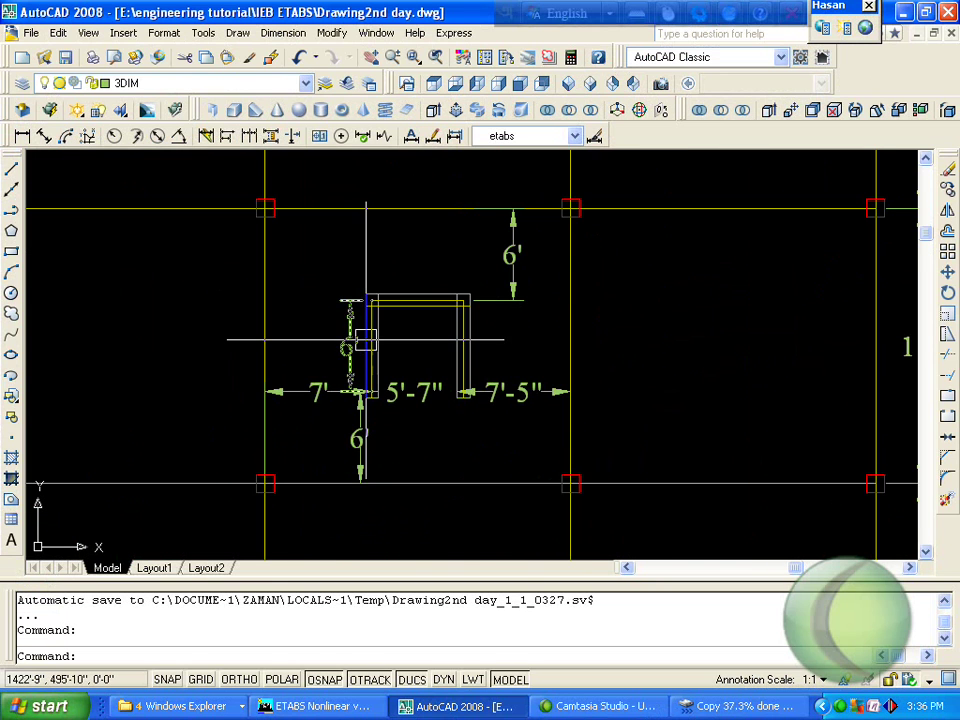
{"action": "scroll", "coordinate": [410, 345], "scroll_direction": "down", "scroll_amount": 5}
{"action": "scroll", "coordinate": [428, 321], "scroll_direction": "up", "scroll_amount": 6}
{"action": "scroll", "coordinate": [422, 315], "scroll_direction": "down", "scroll_amount": 6}
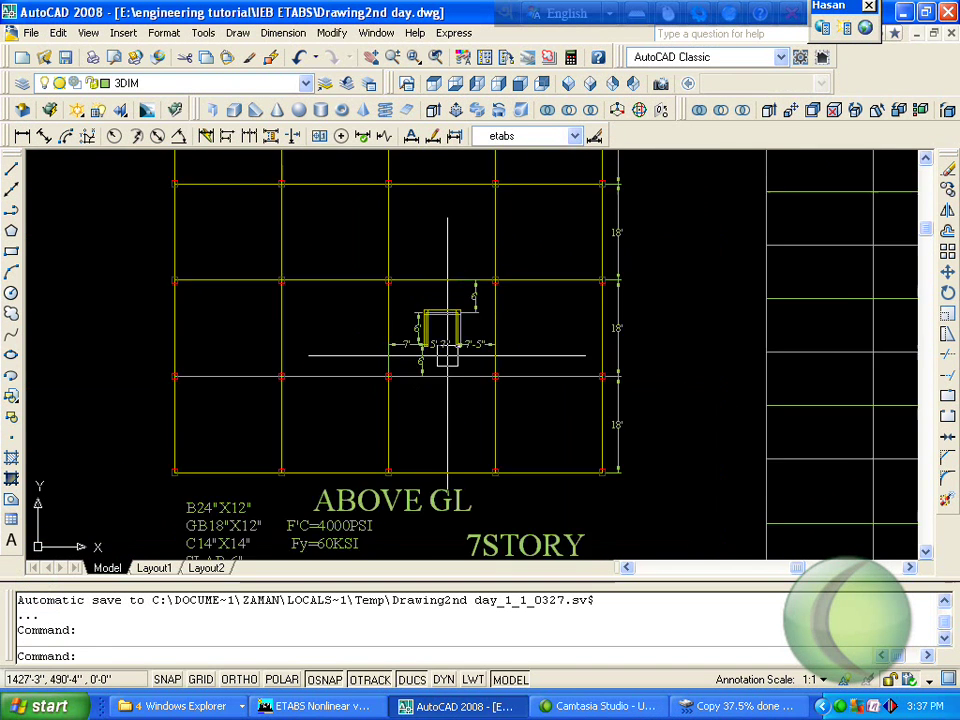
Switch to ETABS and select all roof slab areas by their slab section.
{"action": "left_click", "coordinate": [410, 706]}
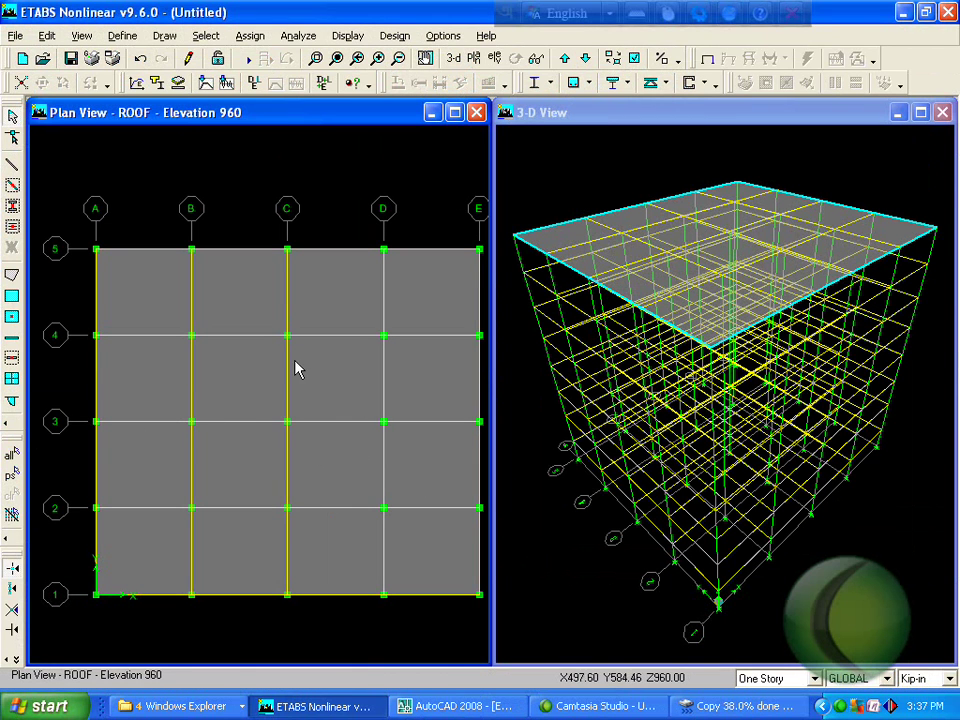
{"action": "left_click", "coordinate": [205, 38]}
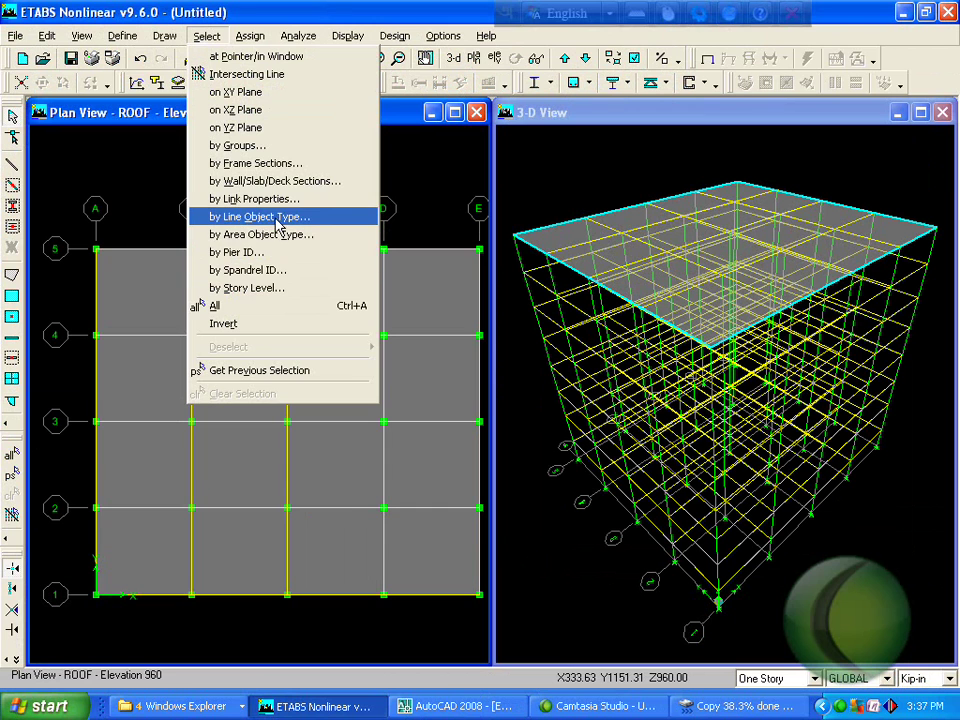
{"action": "left_click", "coordinate": [263, 182]}
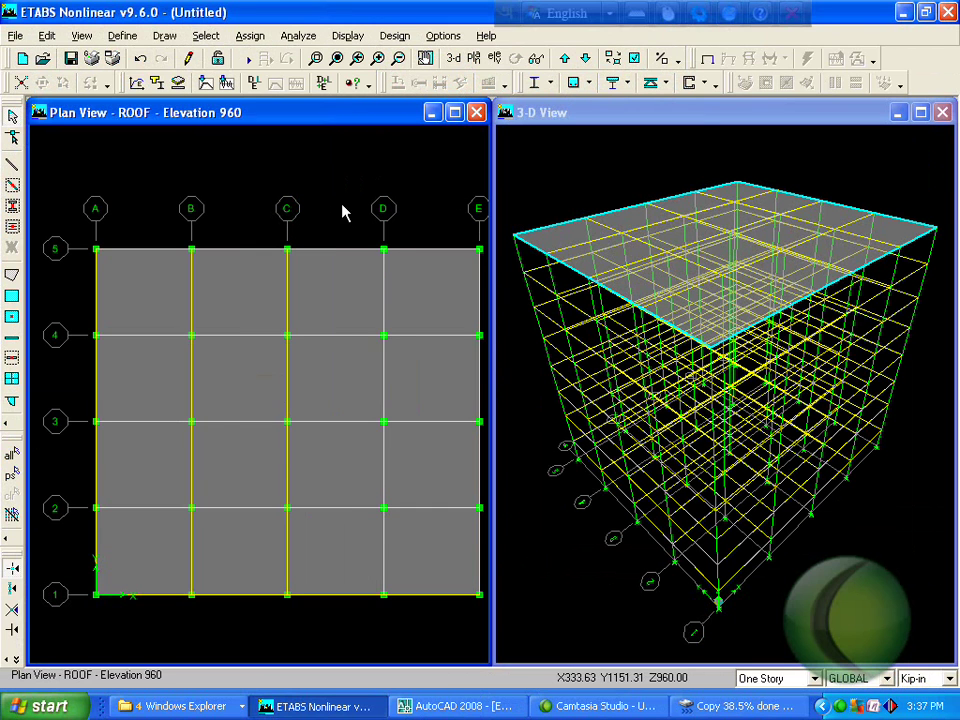
{"action": "left_click", "coordinate": [380, 341]}
{"action": "left_click", "coordinate": [578, 348]}
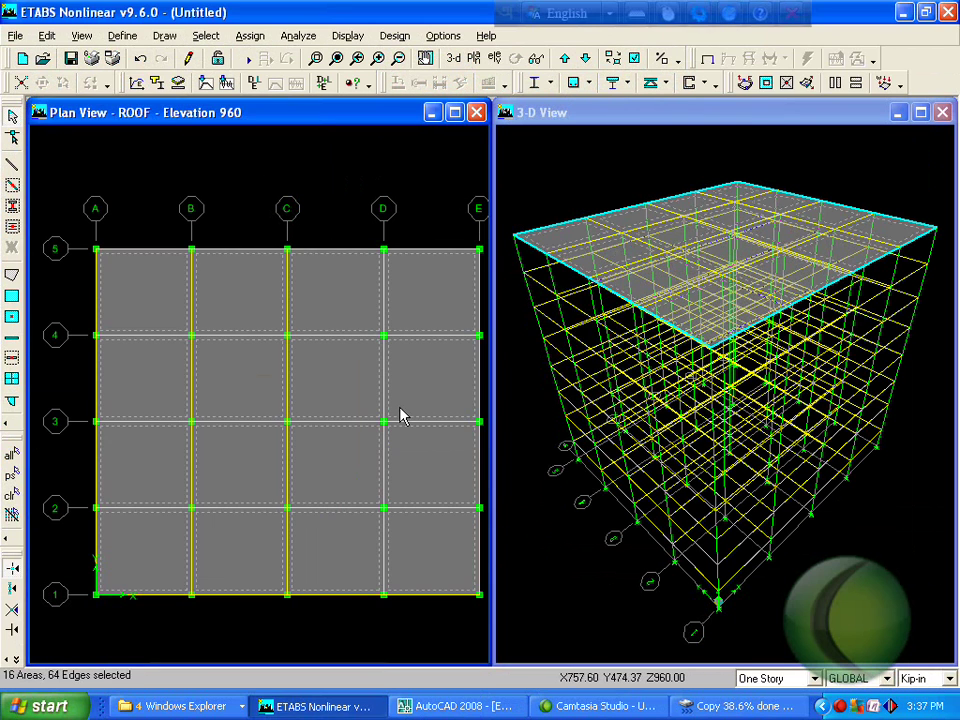
{"action": "left_click", "coordinate": [250, 36]}
{"action": "mouse_move", "coordinate": [300, 150]}
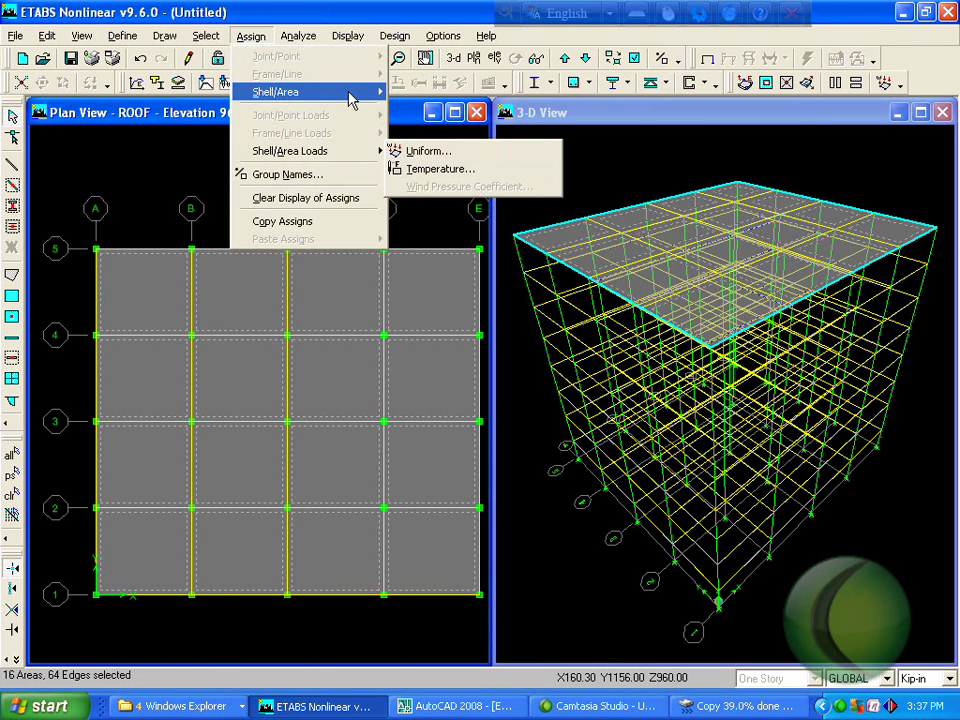
{"action": "mouse_move", "coordinate": [378, 92]}
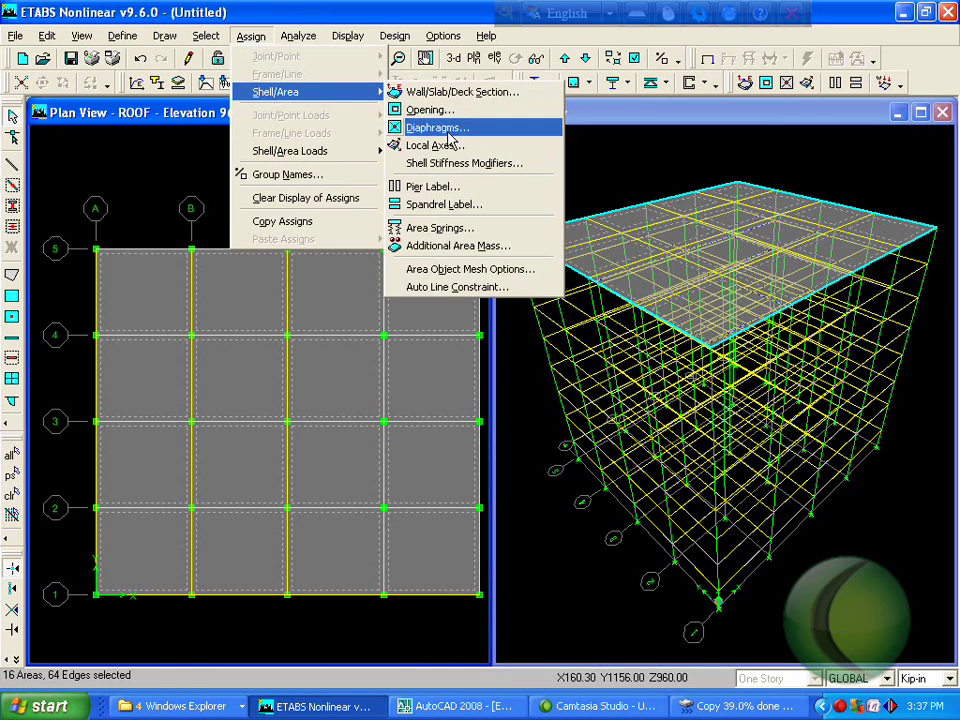
{"action": "left_click", "coordinate": [466, 287]}
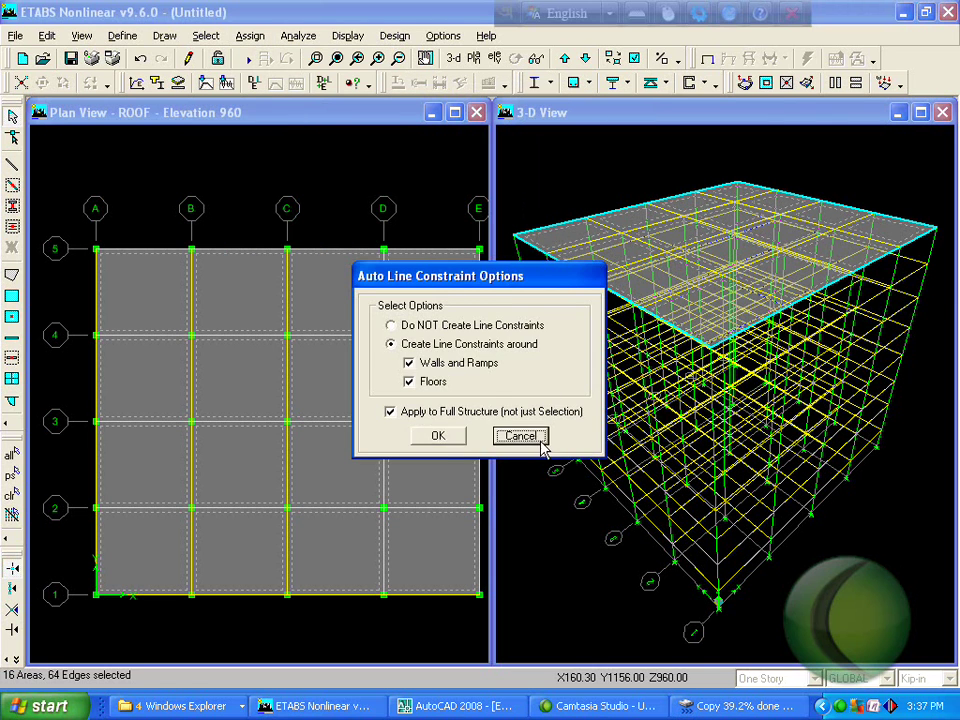
{"action": "left_click", "coordinate": [534, 438]}
Auto mesh the selected slabs into structural elements, including at visible grids, with maximum element size 48, and display the auto area mesh.
{"action": "left_click", "coordinate": [247, 38]}
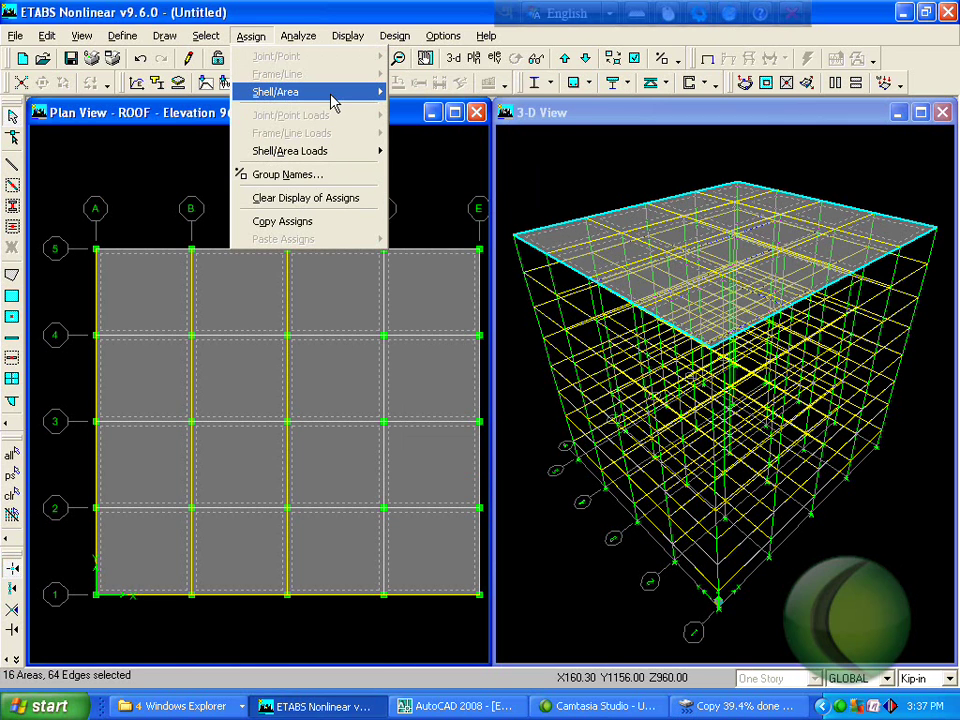
{"action": "mouse_move", "coordinate": [331, 97]}
{"action": "left_click", "coordinate": [446, 269]}
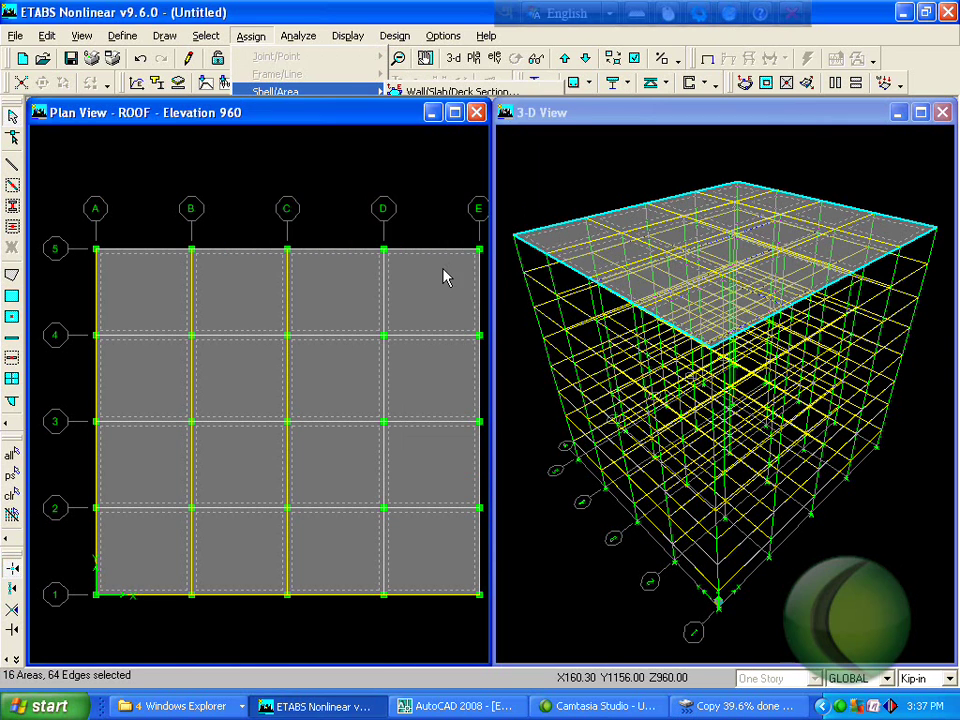
{"action": "left_click", "coordinate": [336, 288]}
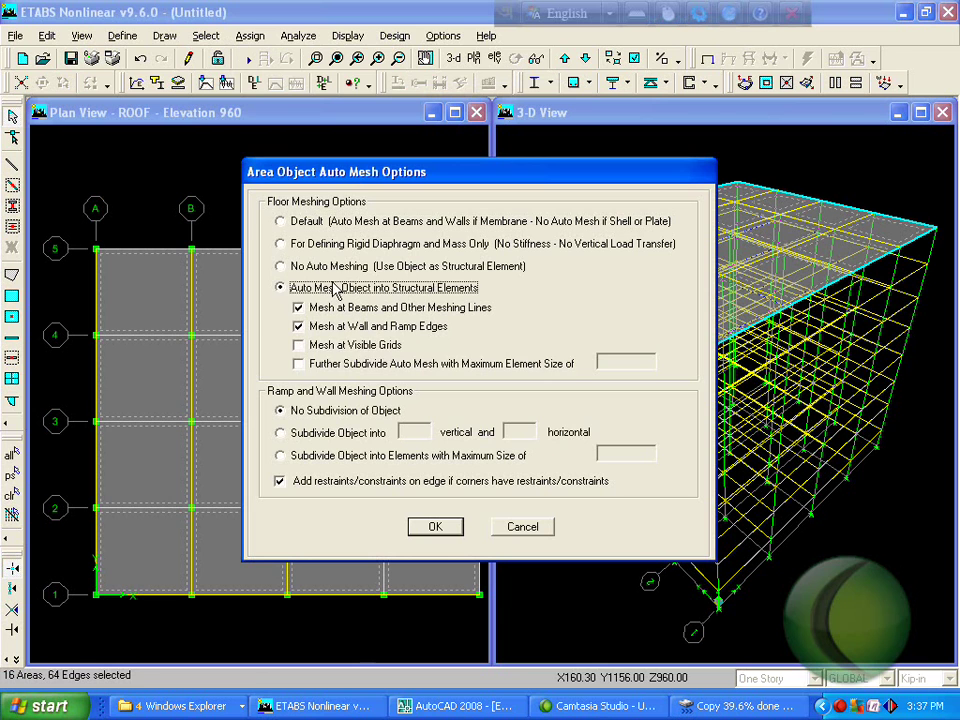
{"action": "left_click", "coordinate": [336, 364]}
{"action": "left_click", "coordinate": [355, 345]}
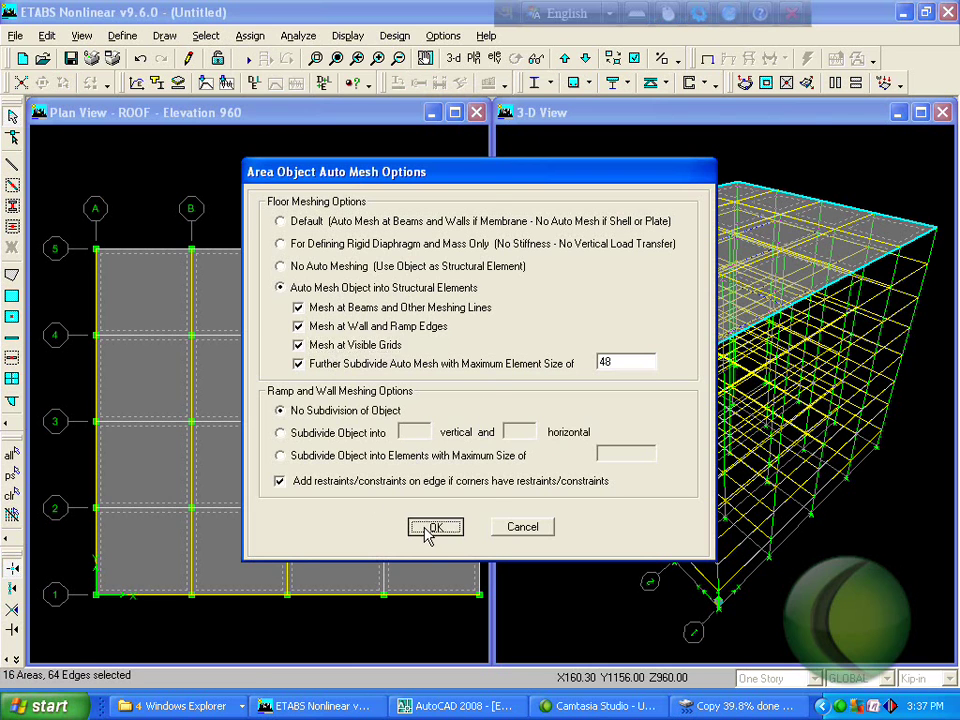
{"action": "left_click", "coordinate": [433, 528]}
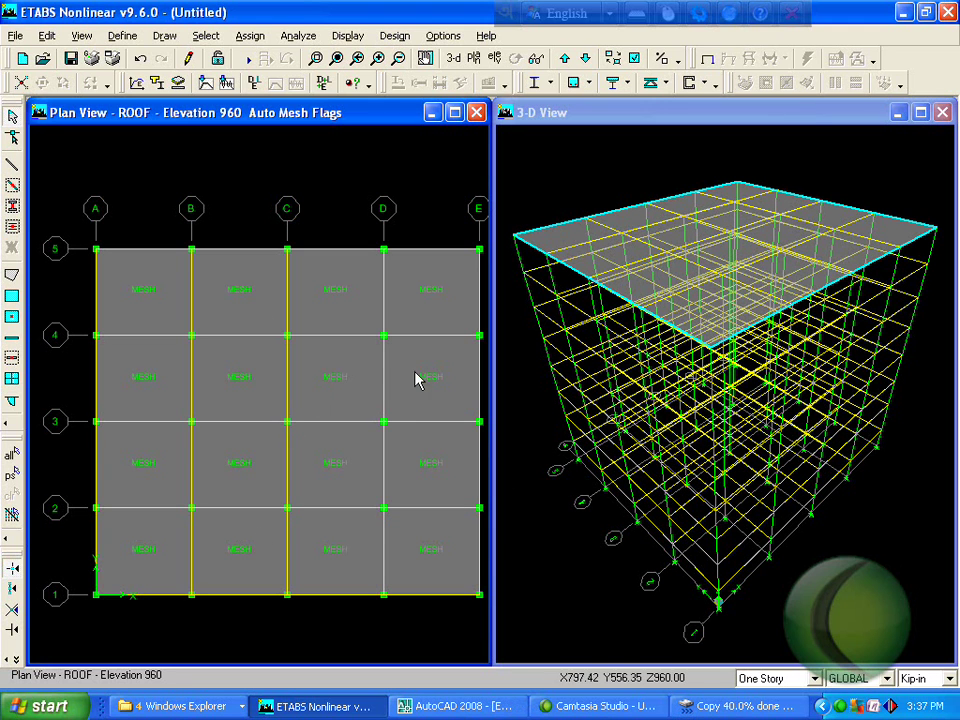
{"action": "left_click", "coordinate": [636, 60]}
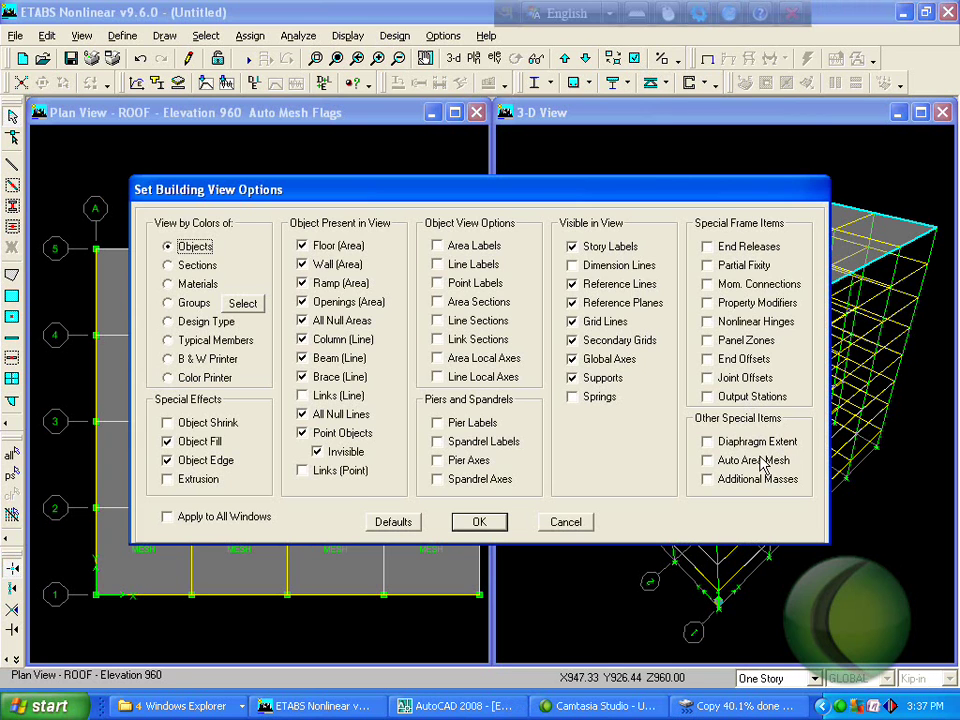
{"action": "left_click", "coordinate": [481, 522]}
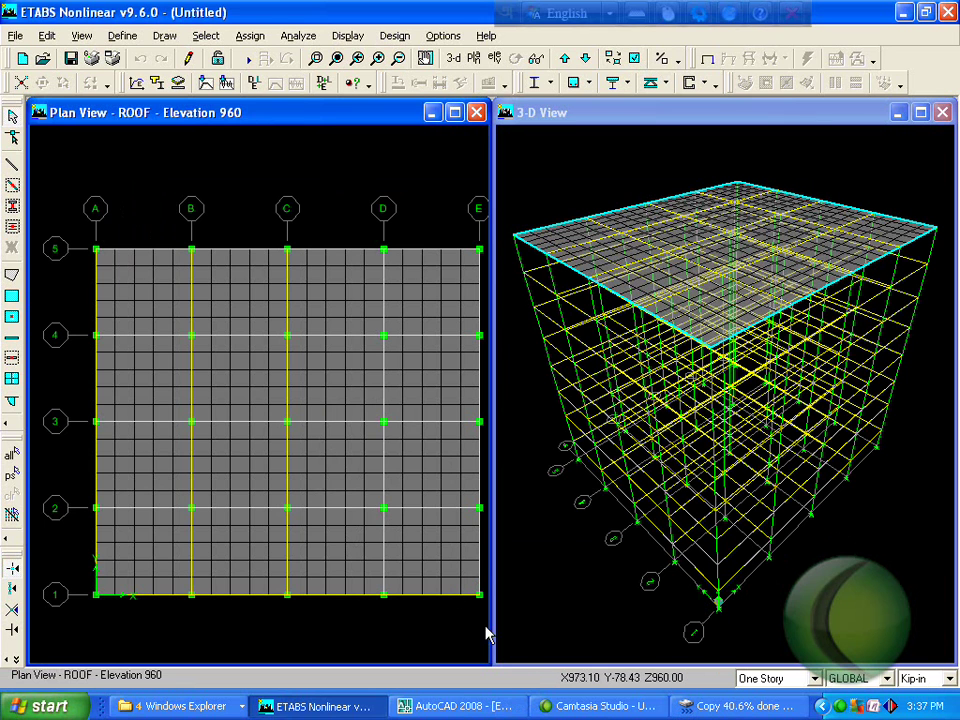
Switch to AutoCAD and stretch the 7'-5" dimension's wall end to the centerline of the shear wall leg.
{"action": "left_click", "coordinate": [446, 709]}
{"action": "scroll", "coordinate": [451, 340], "scroll_direction": "up", "scroll_amount": 5}
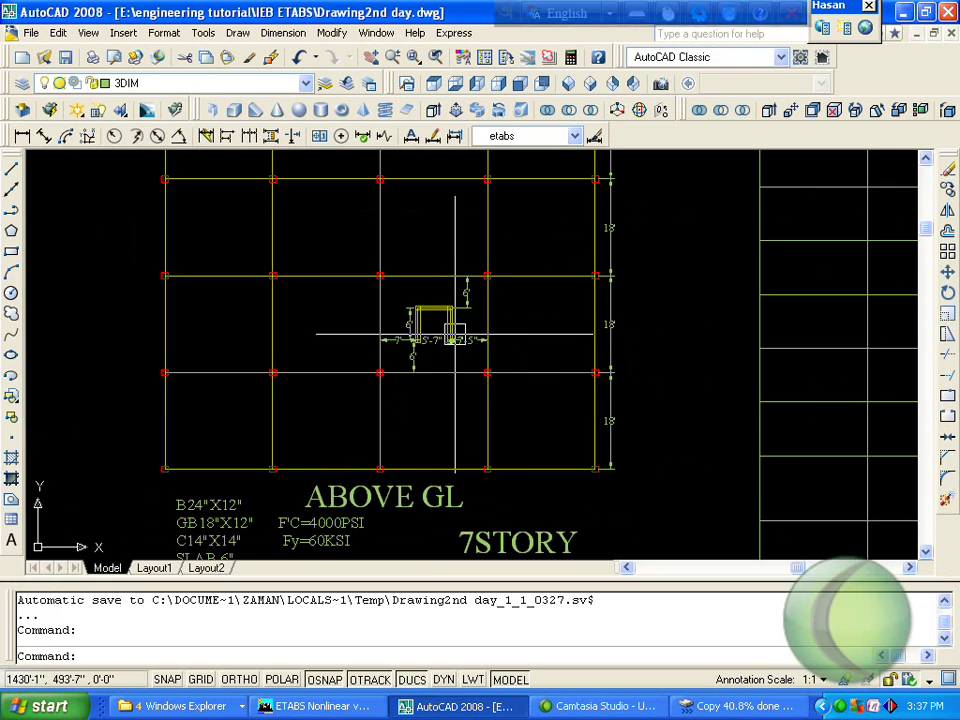
{"action": "scroll", "coordinate": [446, 332], "scroll_direction": "up", "scroll_amount": 3}
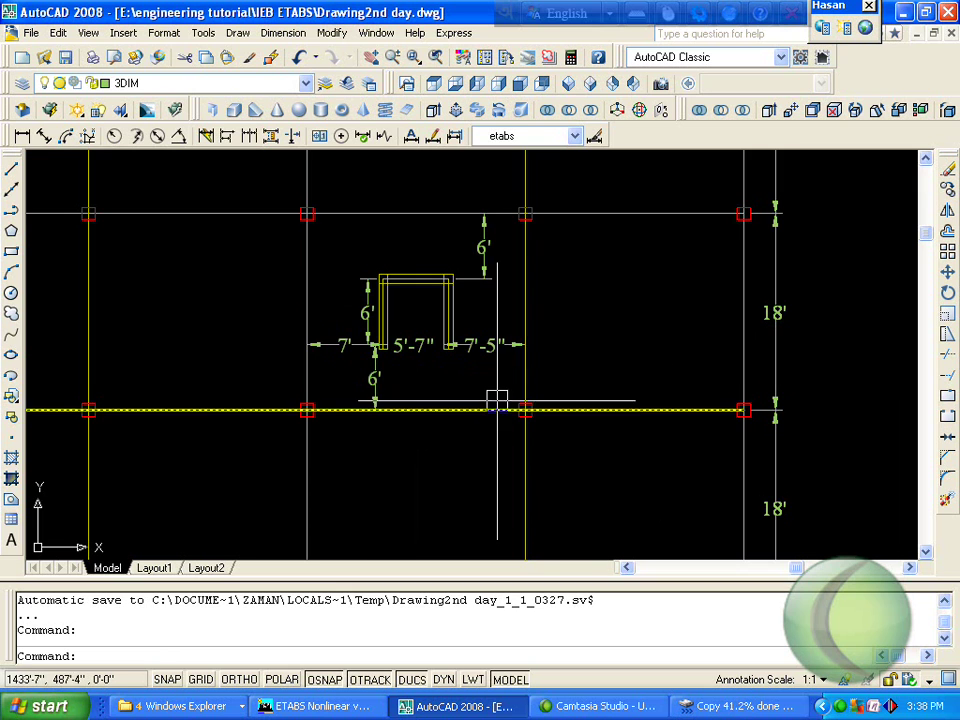
{"action": "scroll", "coordinate": [497, 401], "scroll_direction": "up", "scroll_amount": 5}
{"action": "scroll", "coordinate": [523, 375], "scroll_direction": "down", "scroll_amount": 3}
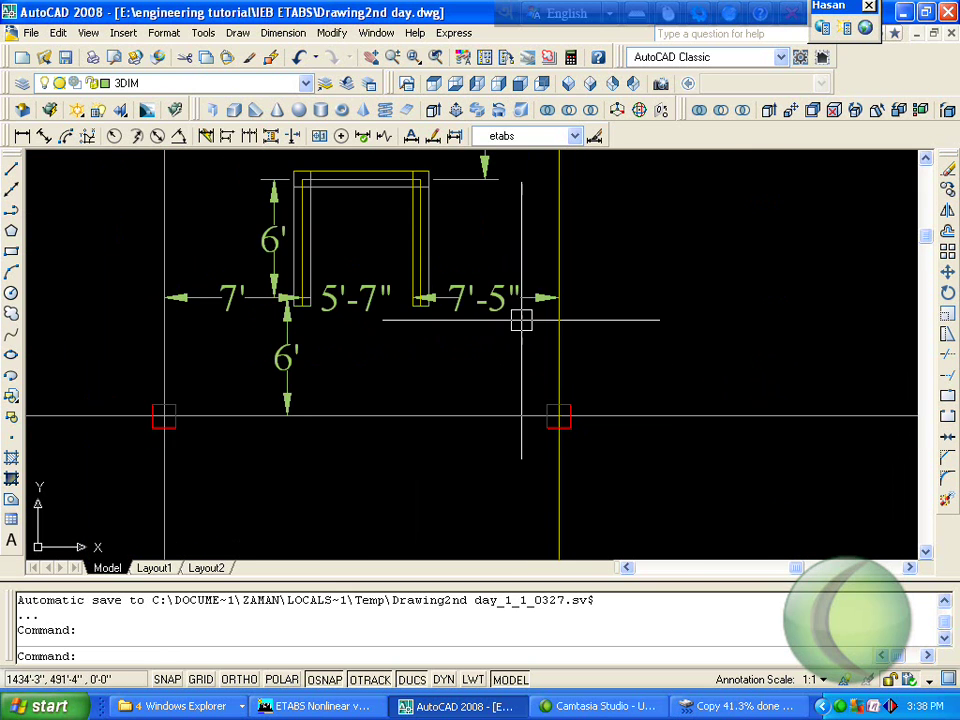
{"action": "scroll", "coordinate": [526, 343], "scroll_direction": "up", "scroll_amount": 2}
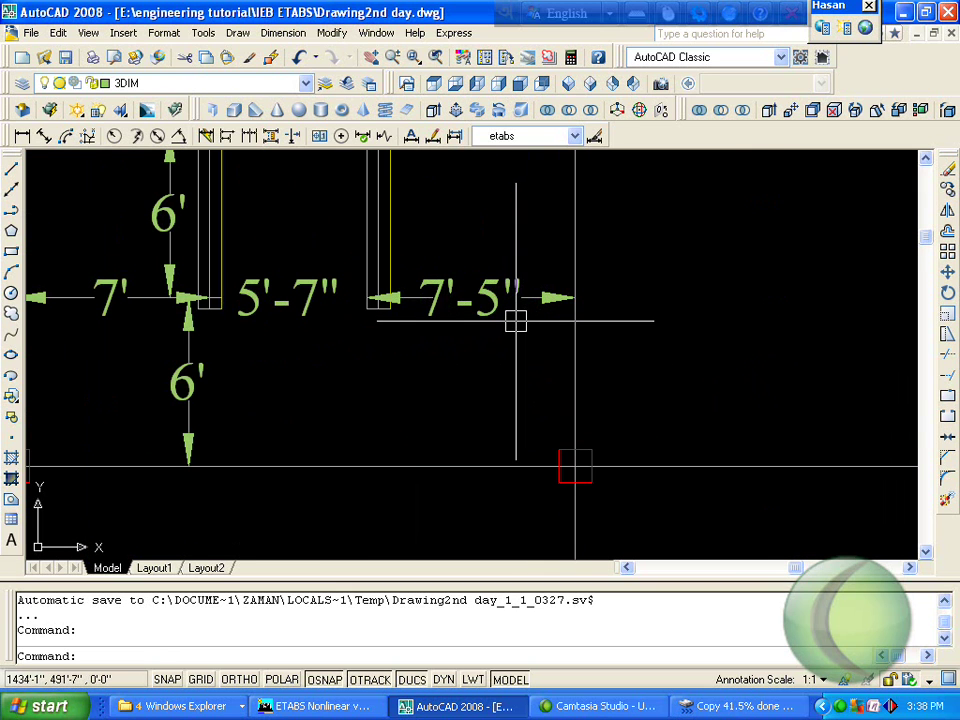
{"action": "scroll", "coordinate": [403, 310], "scroll_direction": "up", "scroll_amount": 6}
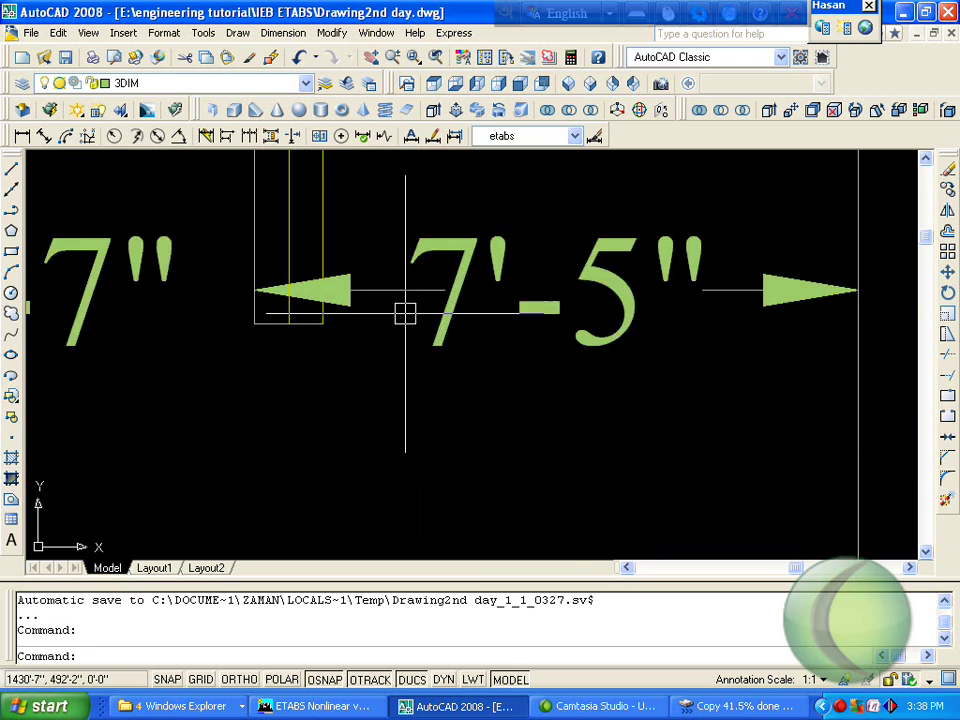
{"action": "left_click", "coordinate": [312, 290]}
{"action": "left_click", "coordinate": [880, 170]}
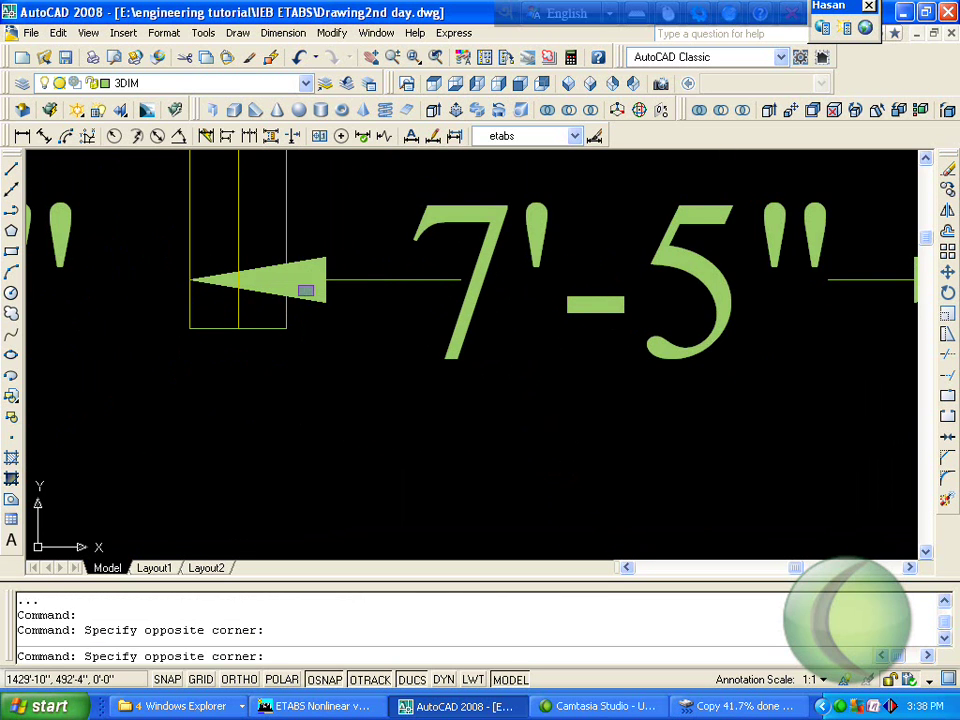
{"action": "left_click", "coordinate": [328, 298]}
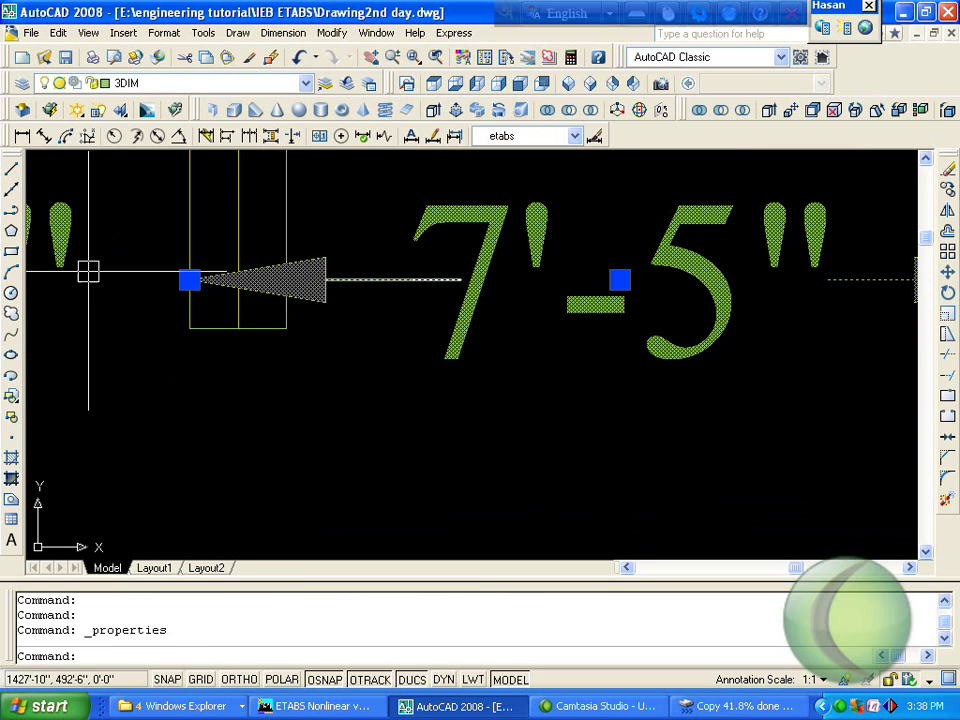
{"action": "left_click", "coordinate": [189, 279]}
{"action": "scroll", "coordinate": [240, 282], "scroll_direction": "down", "scroll_amount": 2}
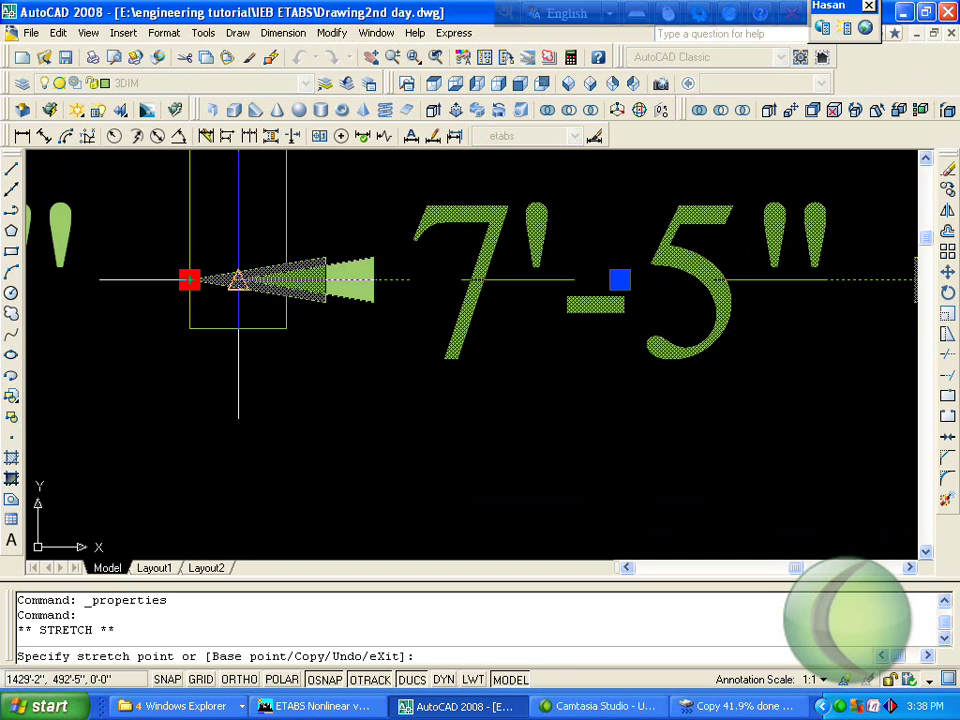
{"action": "left_click", "coordinate": [238, 279]}
{"action": "scroll", "coordinate": [238, 279], "scroll_direction": "up", "scroll_amount": 2}
{"action": "key", "text": "Escape"}
Delete the dimension between the two shear wall legs that overlaps the adjusted 7' dimension.
{"action": "scroll", "coordinate": [391, 388], "scroll_direction": "down", "scroll_amount": 2}
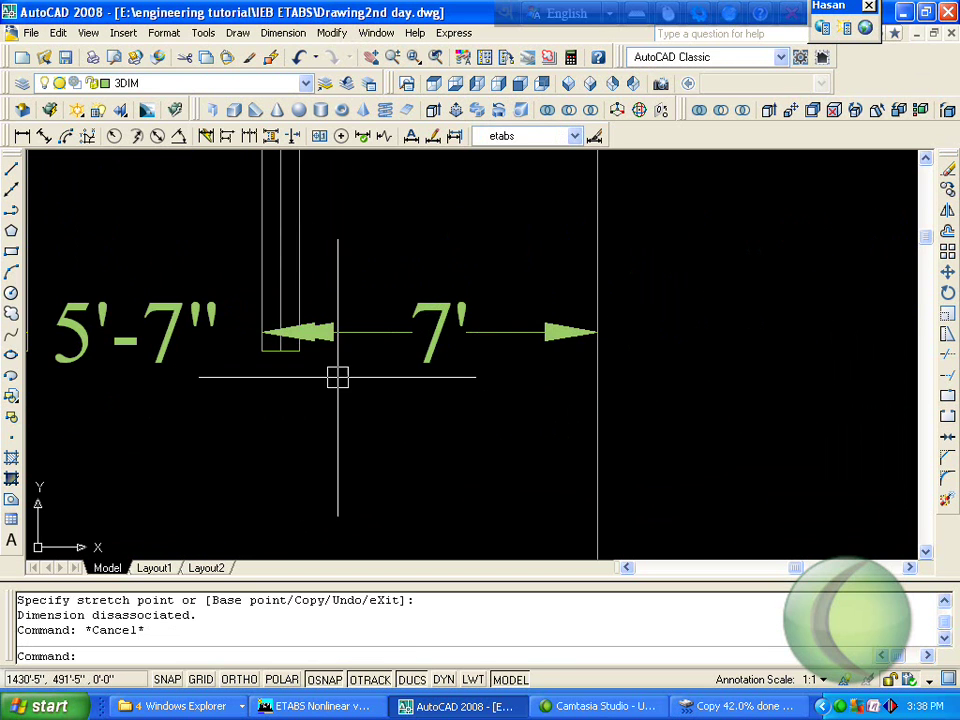
{"action": "scroll", "coordinate": [310, 345], "scroll_direction": "up", "scroll_amount": 3}
{"action": "scroll", "coordinate": [284, 318], "scroll_direction": "up", "scroll_amount": 4}
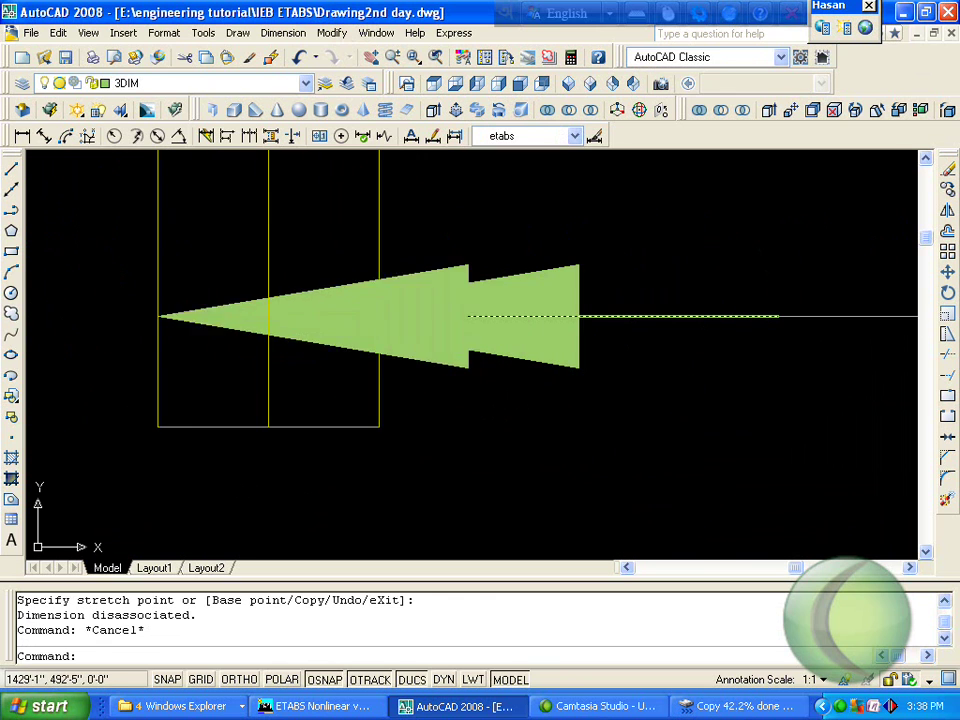
{"action": "left_click", "coordinate": [210, 322]}
{"action": "key", "text": "Delete"}
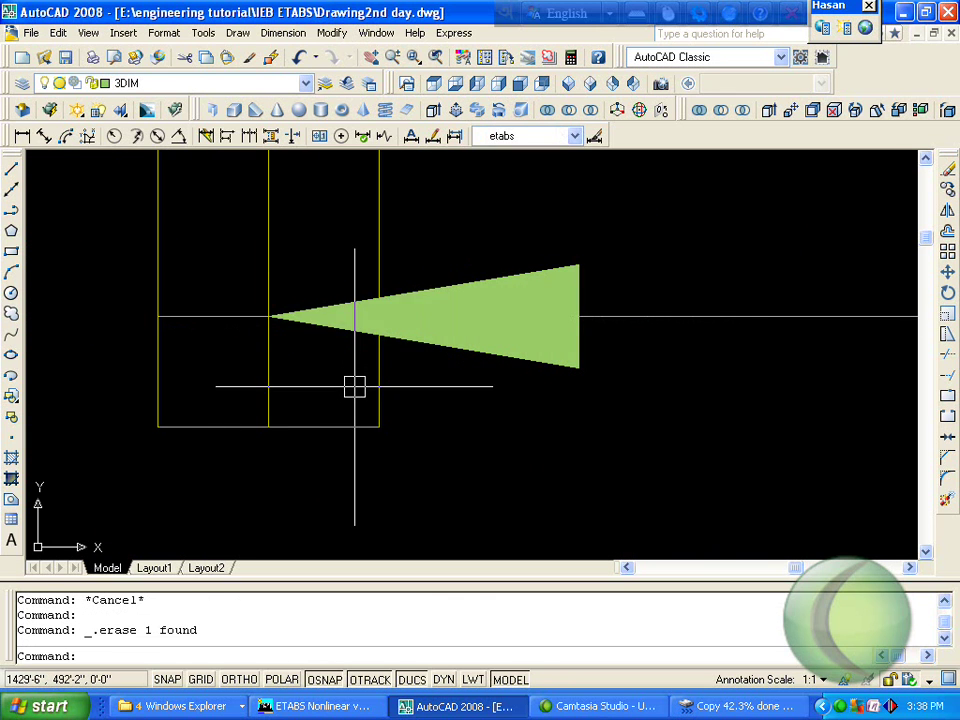
{"action": "scroll", "coordinate": [354, 383], "scroll_direction": "down", "scroll_amount": 5}
{"action": "scroll", "coordinate": [403, 377], "scroll_direction": "down", "scroll_amount": 4}
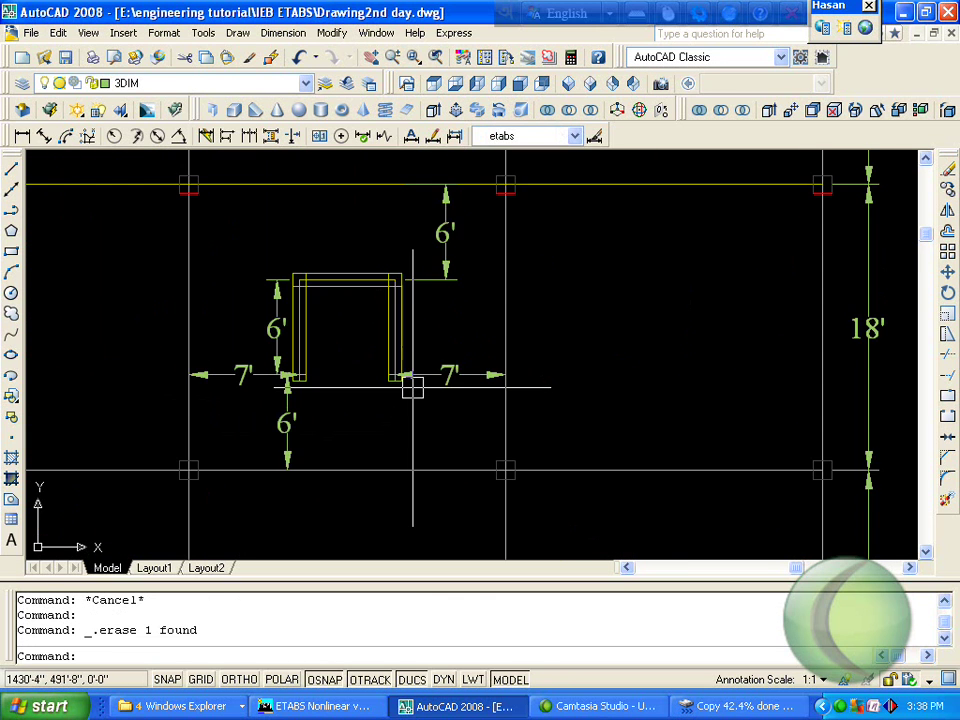
Undo the deletion of the dimension between the shear wall legs.
{"action": "key", "text": "ctrl+z"}
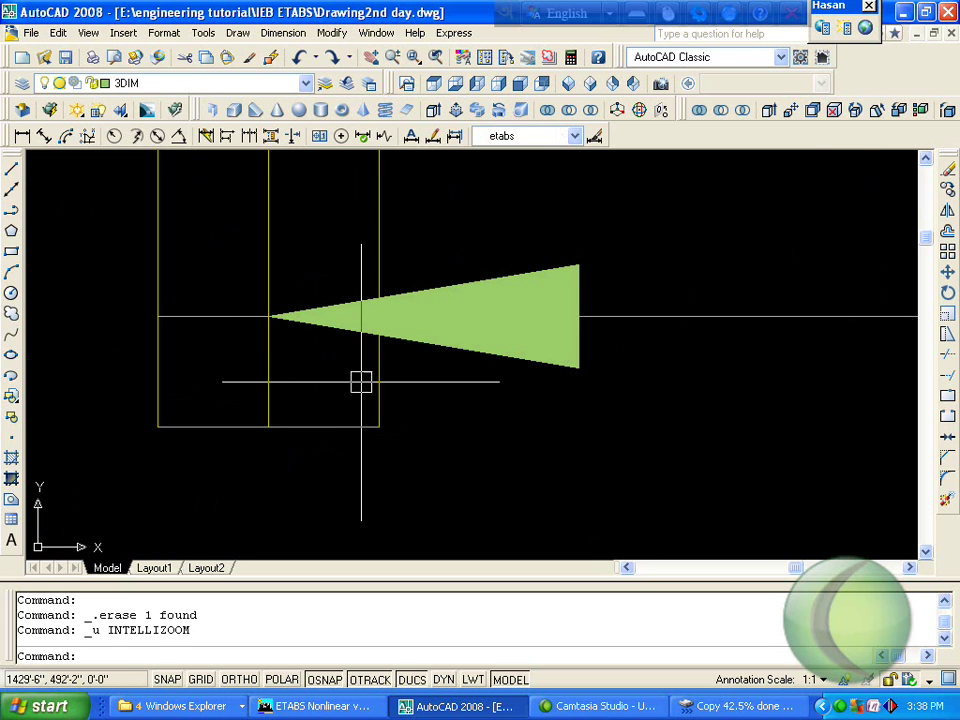
{"action": "key", "text": "ctrl+z"}
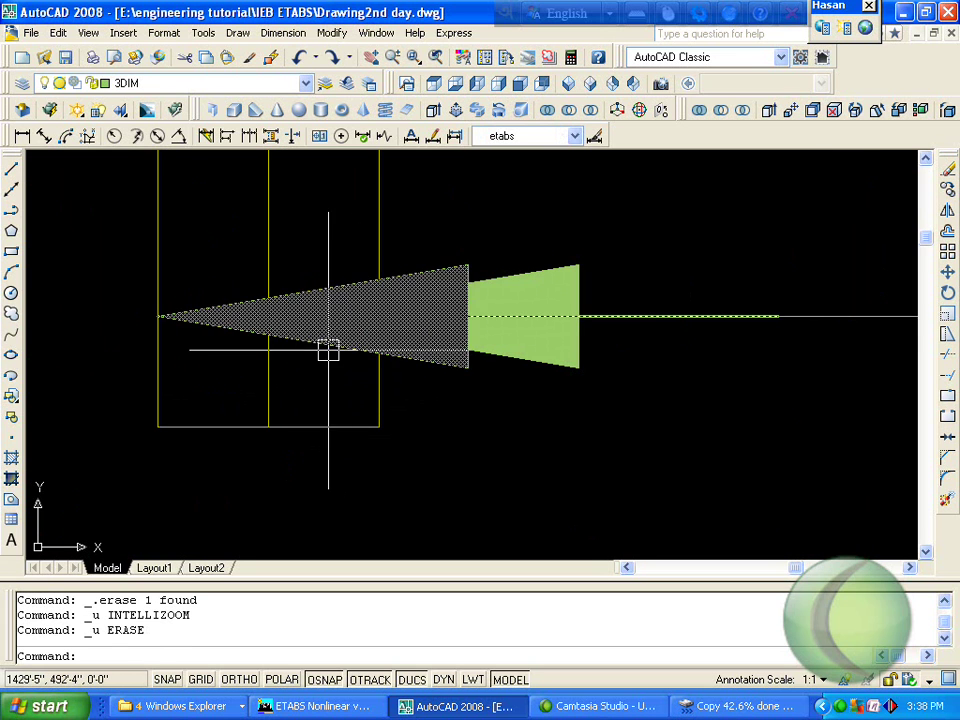
{"action": "scroll", "coordinate": [343, 365], "scroll_direction": "up", "scroll_amount": 2}
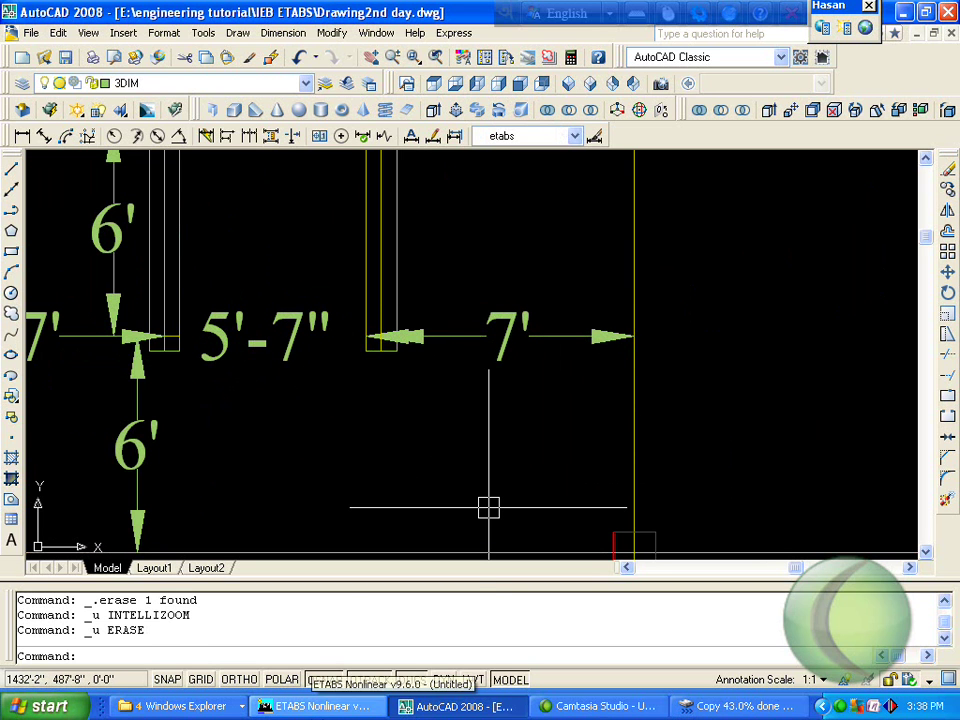
Switch to ETABS and draw a point object from grid intersection C-3 with plan offsets X 7 and Y -6.
{"action": "left_click", "coordinate": [326, 705]}
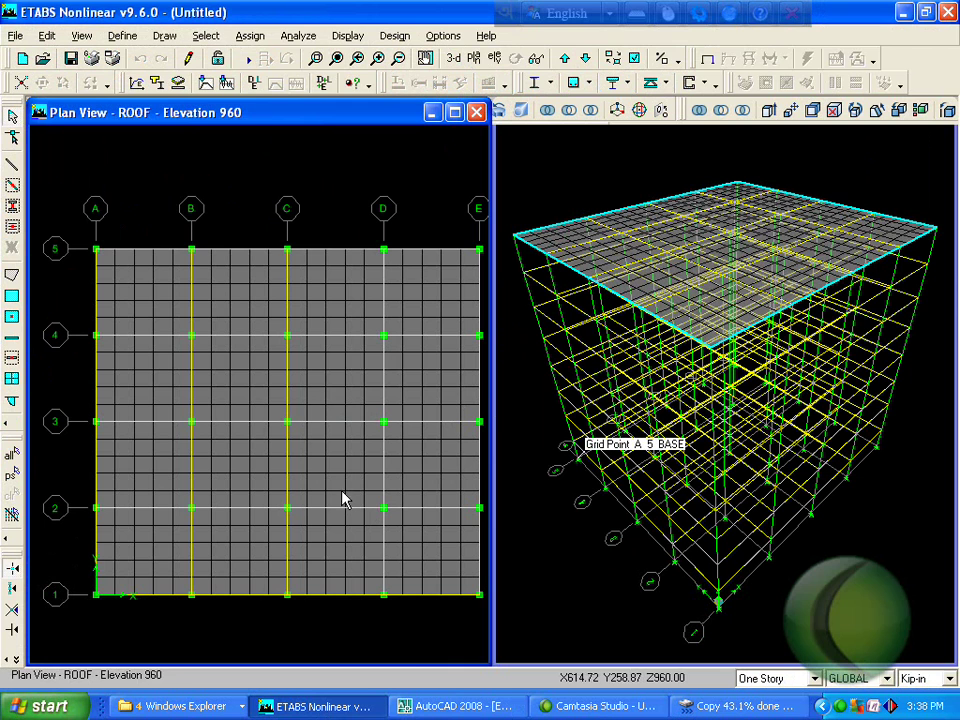
{"action": "left_click", "coordinate": [165, 35]}
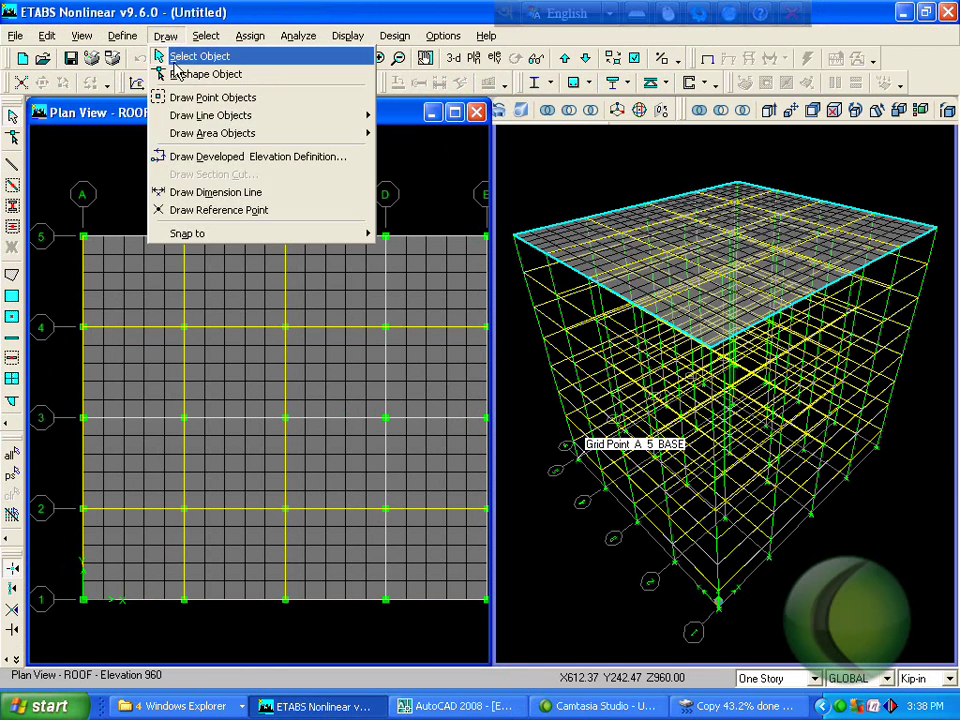
{"action": "left_click", "coordinate": [211, 98]}
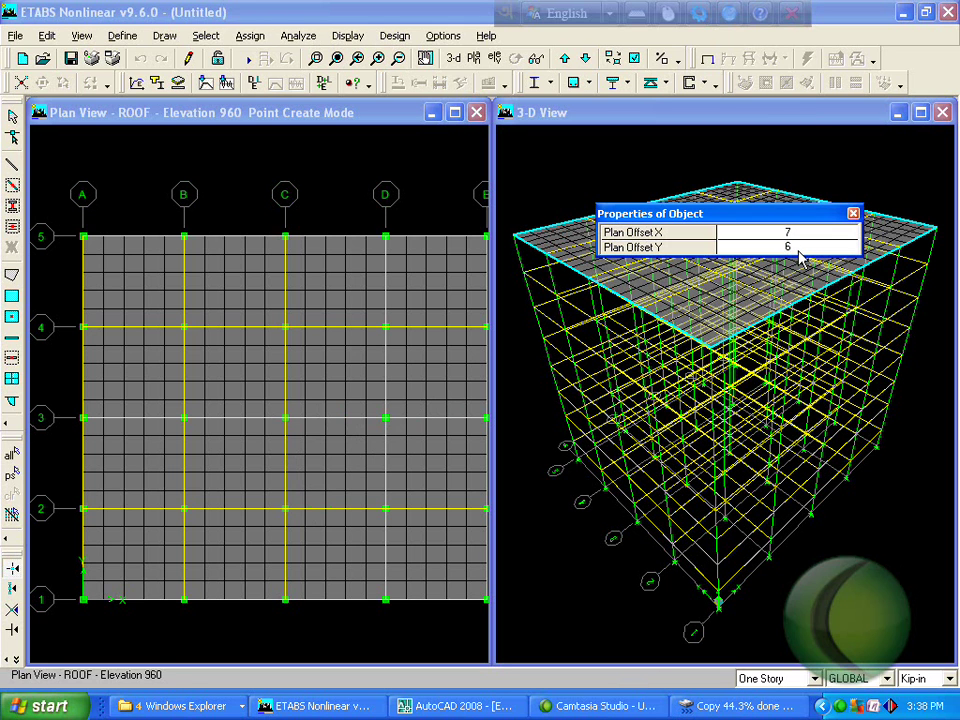
{"action": "left_click", "coordinate": [285, 418]}
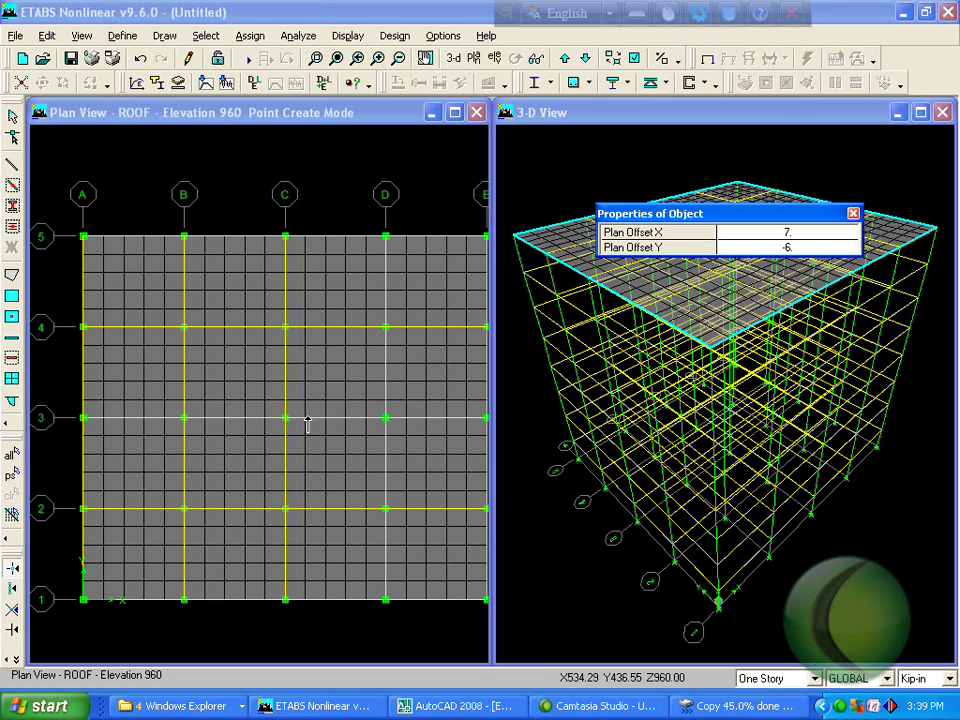
Undo the last point, set the units to Kip-ft and redraw it from grid intersection C-3 with plan offsets X 7 and Y -6.
{"action": "left_click", "coordinate": [141, 60]}
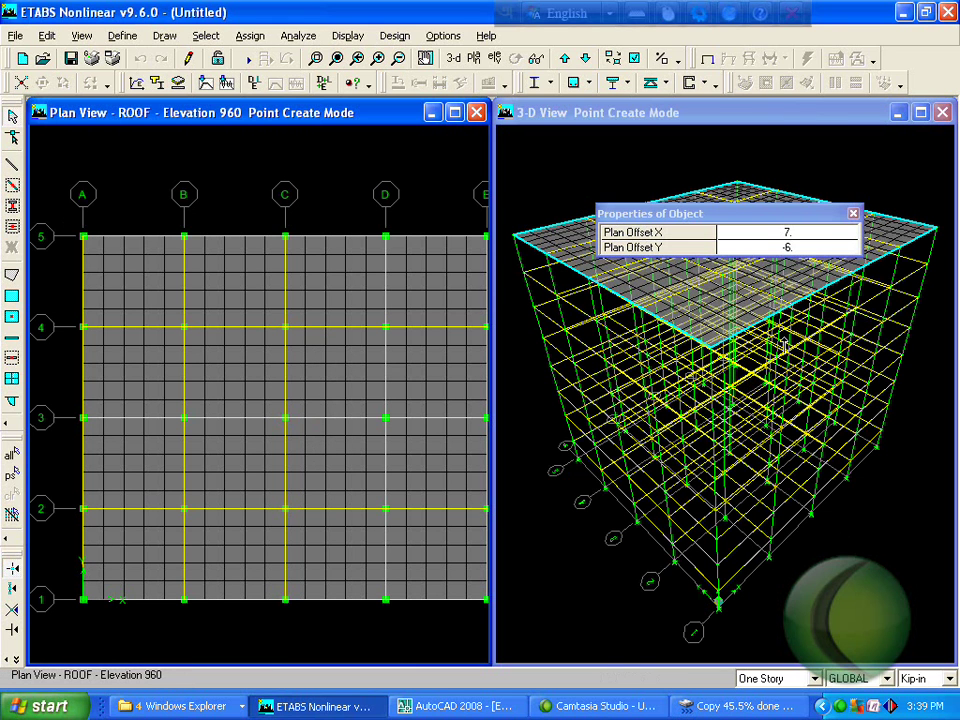
{"action": "left_click", "coordinate": [949, 678]}
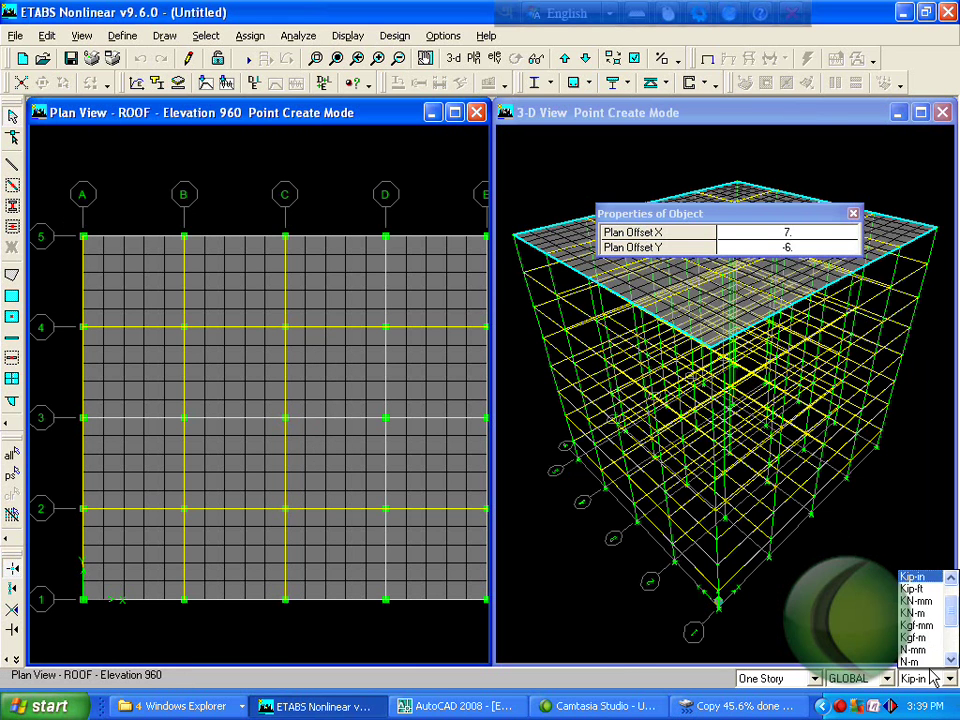
{"action": "left_click", "coordinate": [915, 589]}
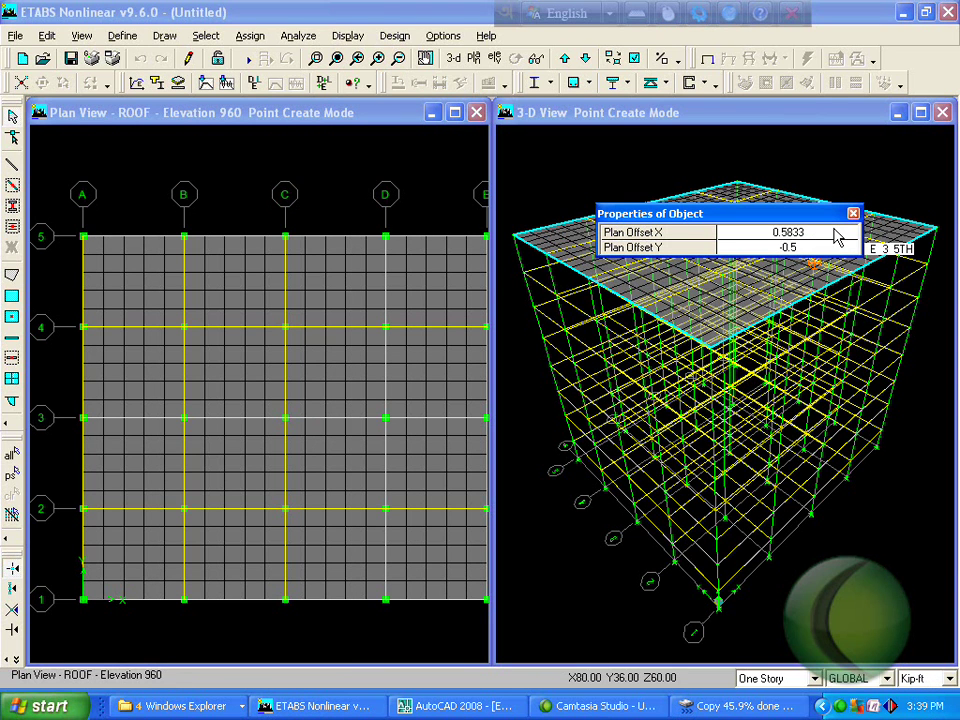
{"action": "type", "text": "7"}
{"action": "left_click", "coordinate": [813, 248]}
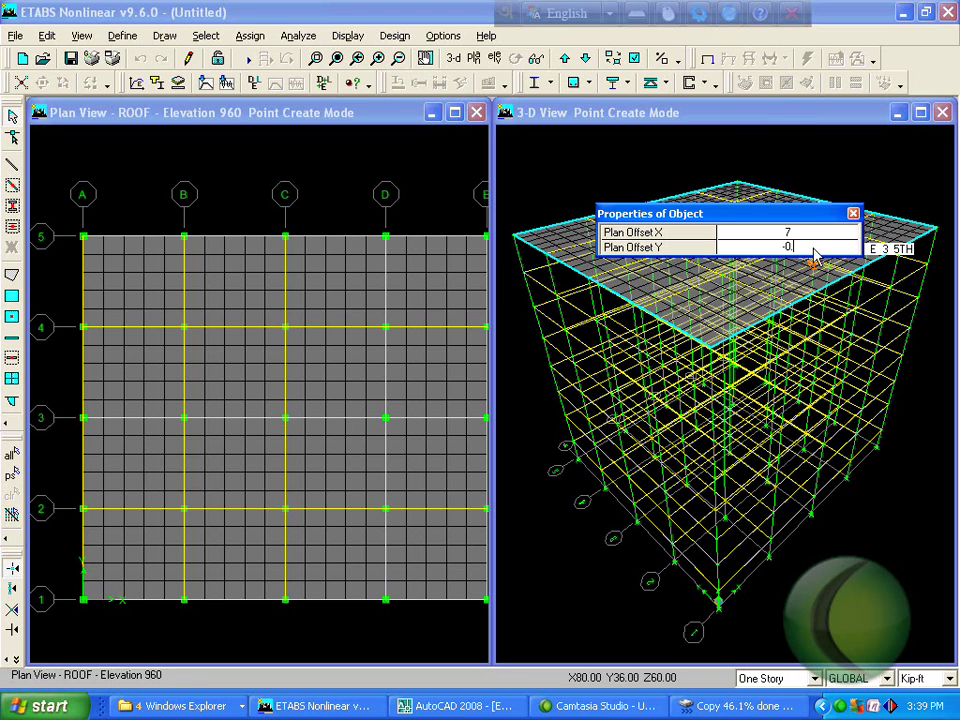
{"action": "type", "text": "-6"}
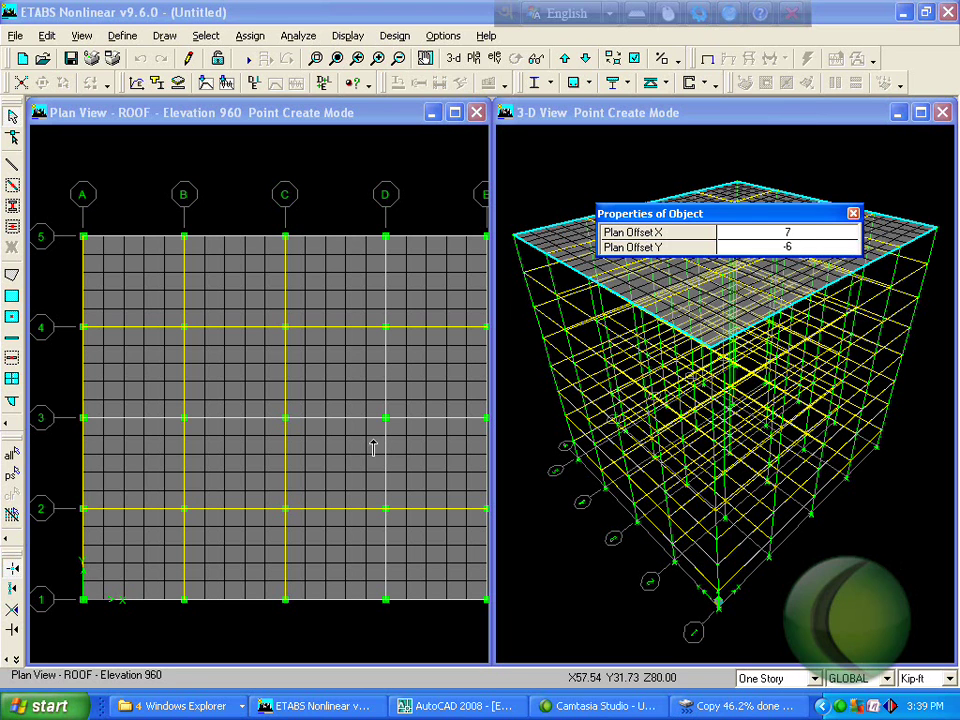
{"action": "left_click", "coordinate": [287, 419]}
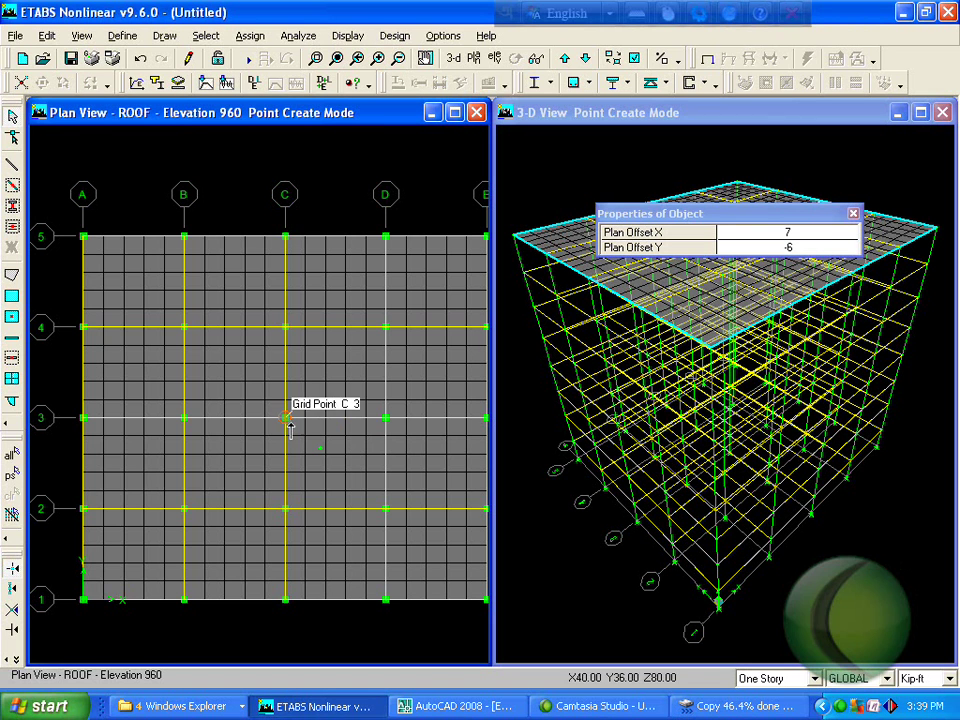
Draw a point object from grid intersection D-3 with plan offsets X -7 and Y -6.
{"action": "left_click", "coordinate": [383, 420]}
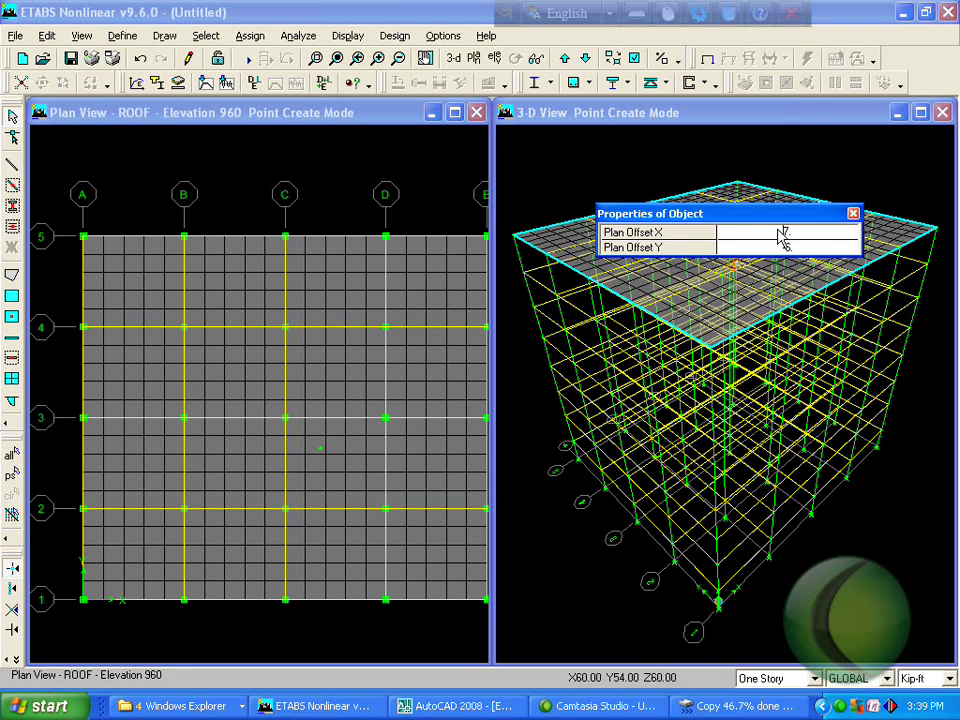
{"action": "left_click", "coordinate": [386, 419]}
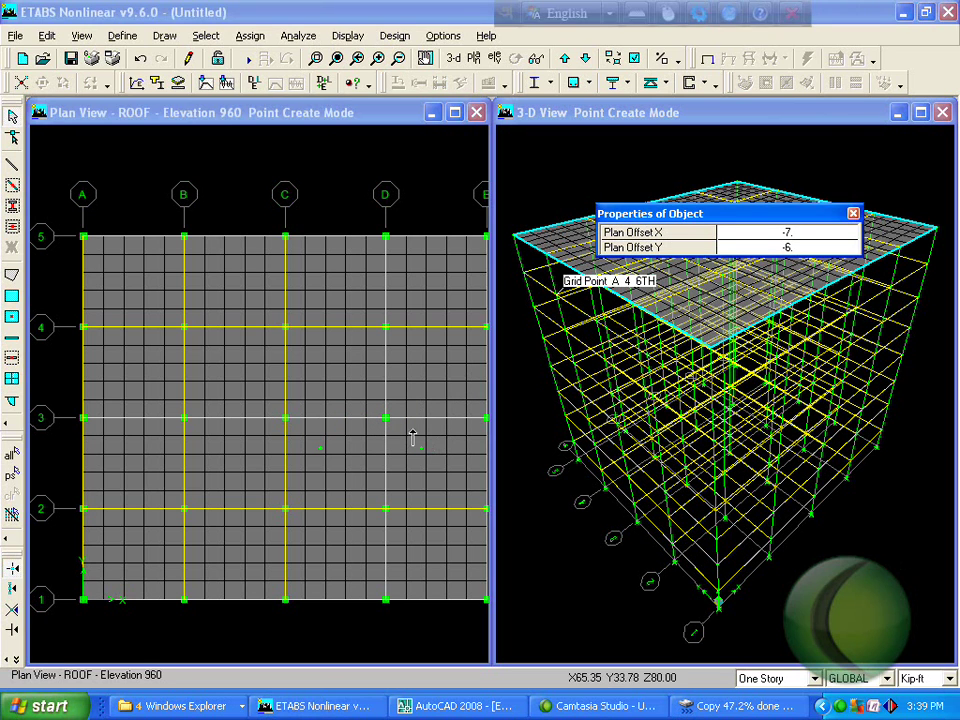
{"action": "left_click", "coordinate": [388, 421]}
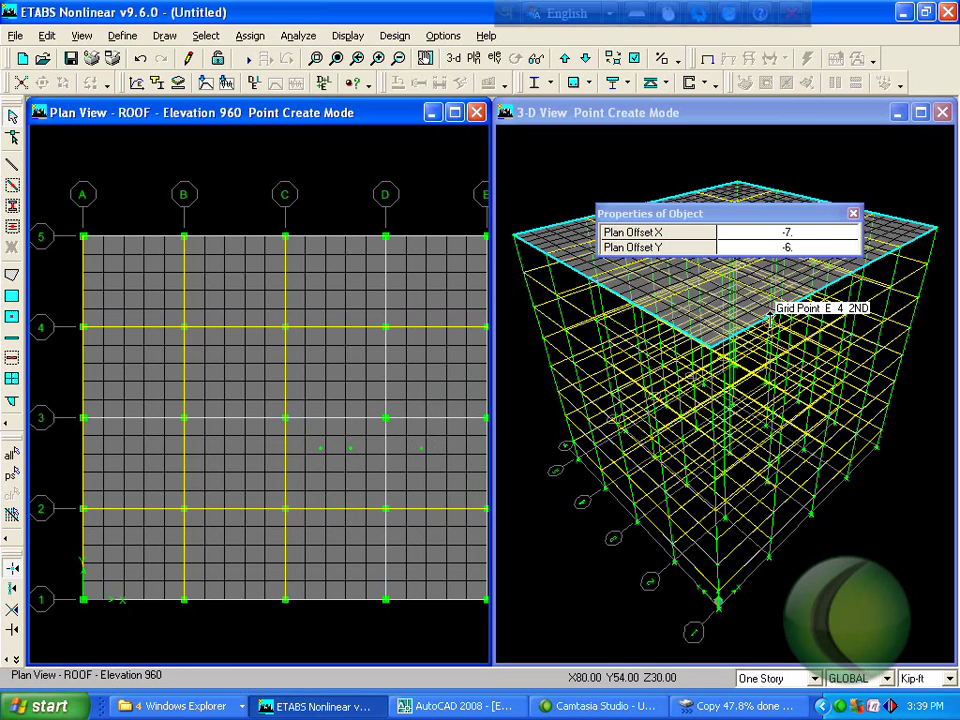
Draw points from grid intersections C-2 with plan offsets X 7, Y 6 and D-2 with X -7, Y 6.
{"action": "left_click", "coordinate": [786, 233]}
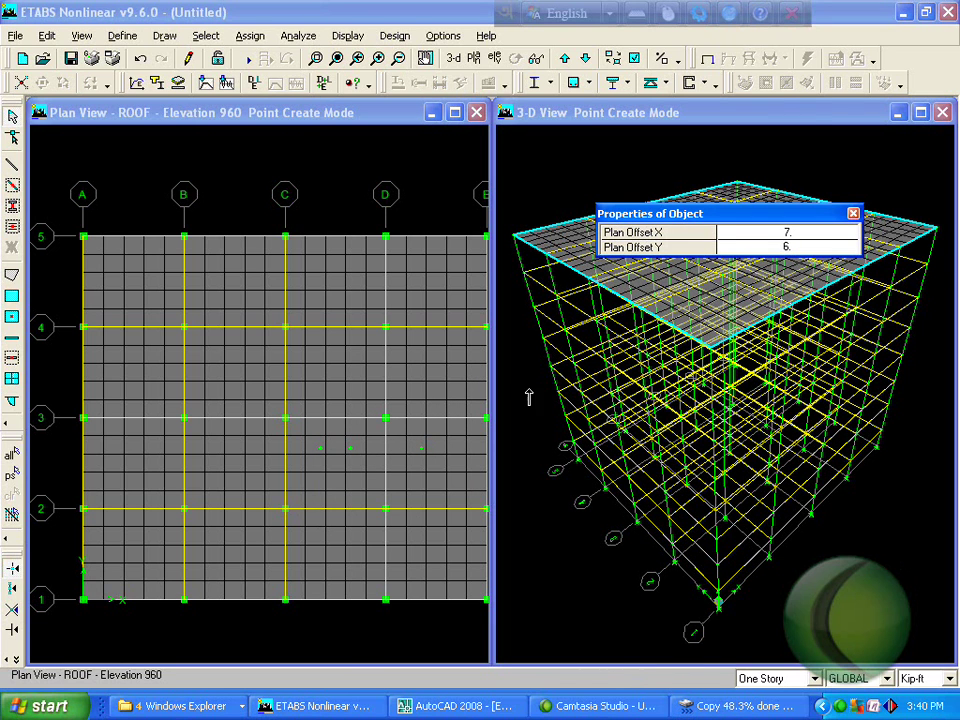
{"action": "left_click", "coordinate": [285, 509]}
{"action": "left_click", "coordinate": [384, 512]}
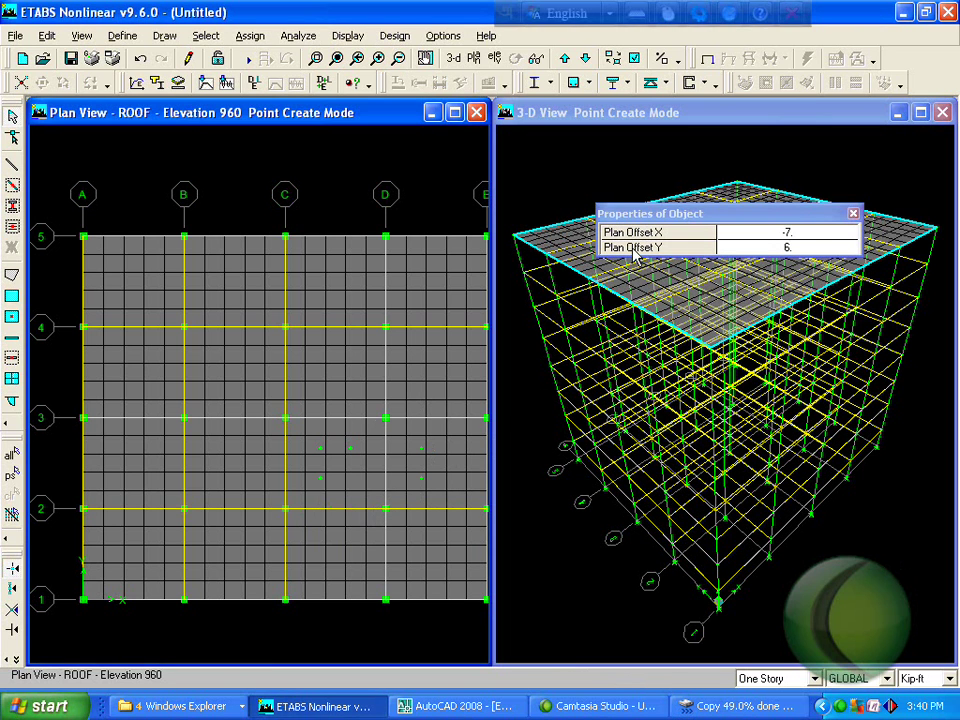
{"action": "left_click", "coordinate": [386, 508]}
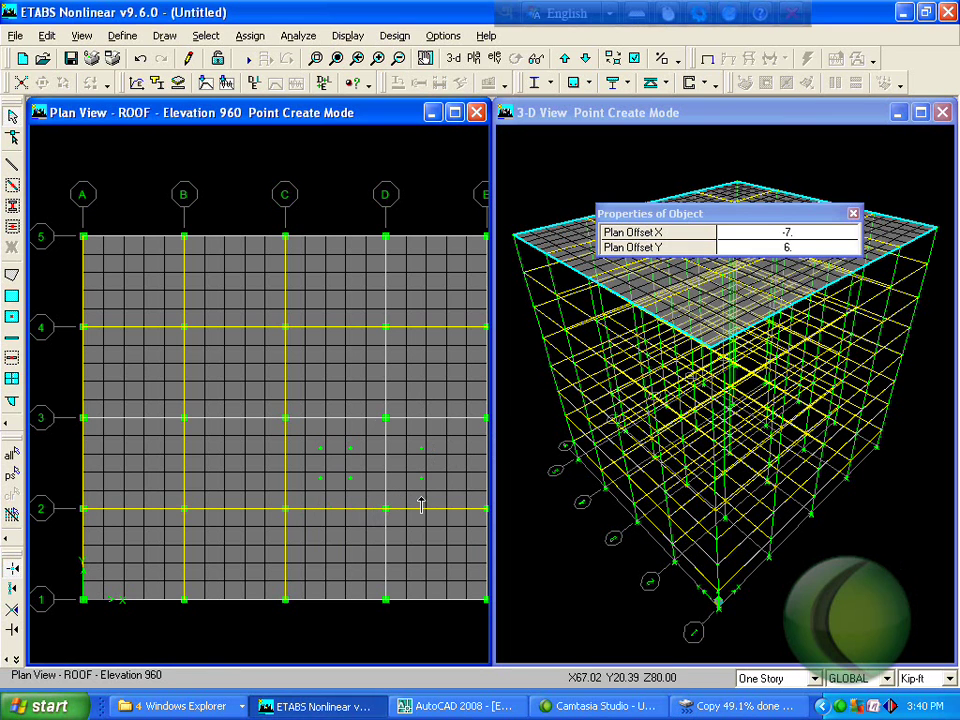
{"action": "key", "text": "Escape"}
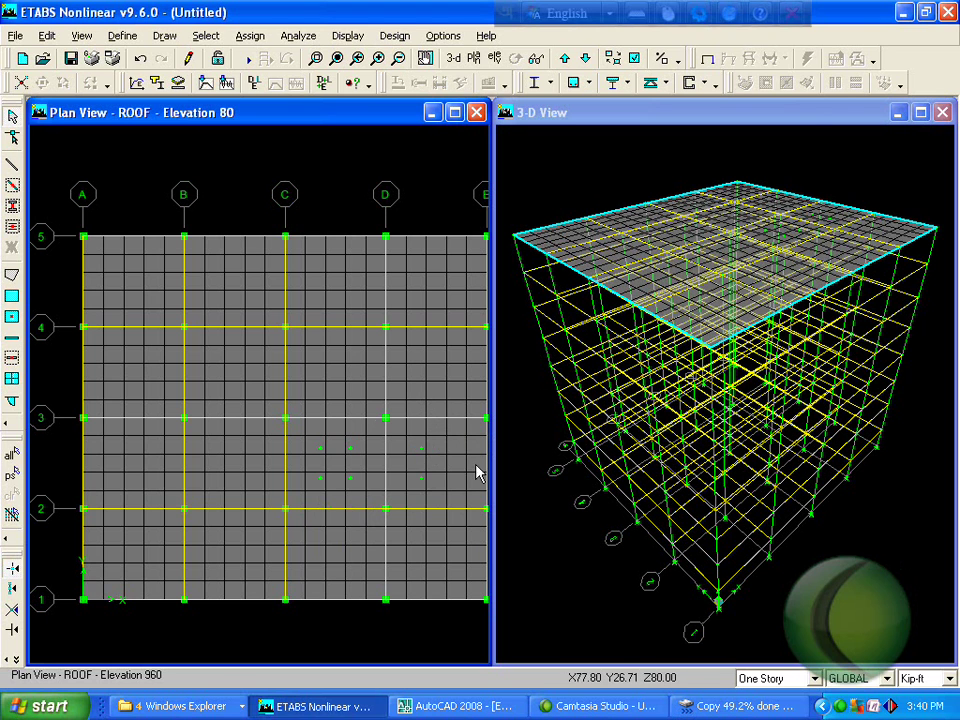
Delete the two stray points between grid lines D and E on the roof plan.
{"action": "left_click", "coordinate": [421, 450]}
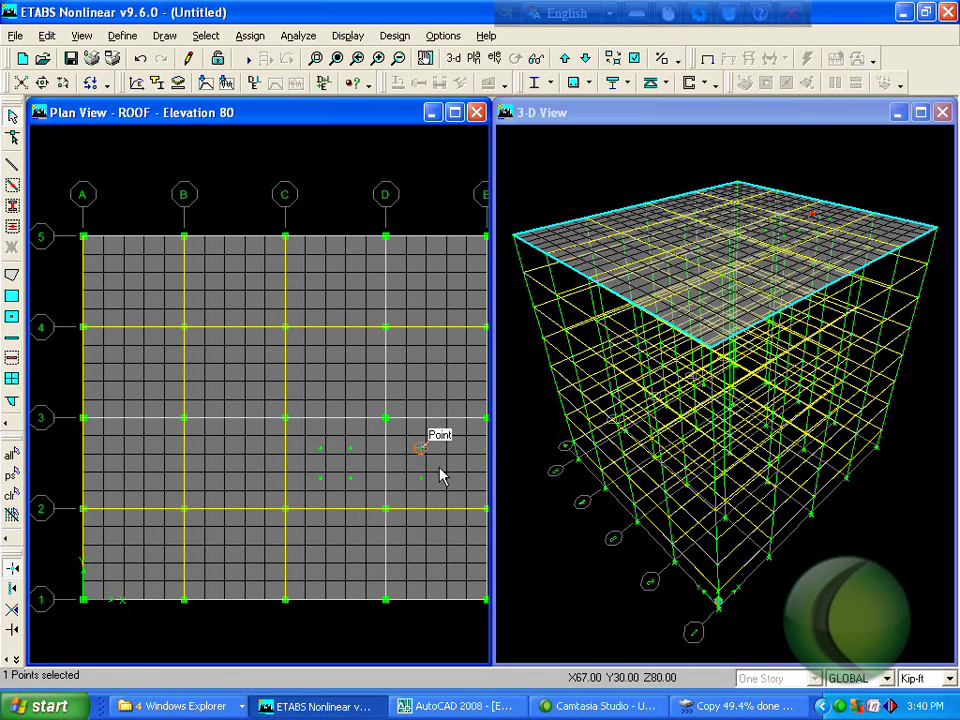
{"action": "key", "text": "F5"}
{"action": "left_click", "coordinate": [421, 452]}
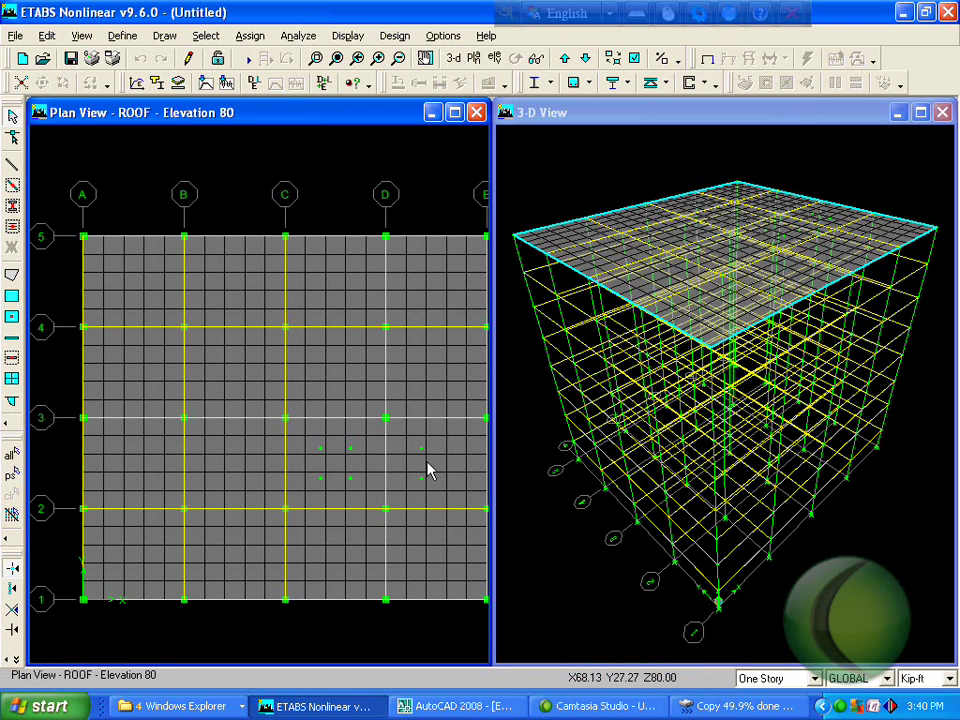
{"action": "left_click_drag", "start_coordinate": [441, 467], "coordinate": [431, 461]}
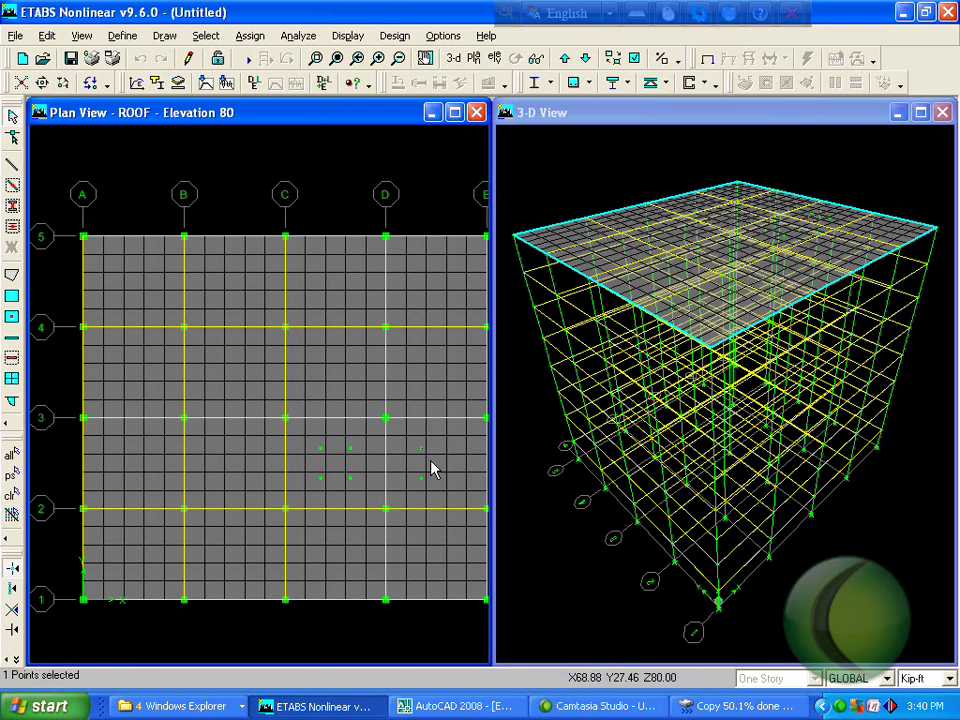
{"action": "key", "text": "Delete"}
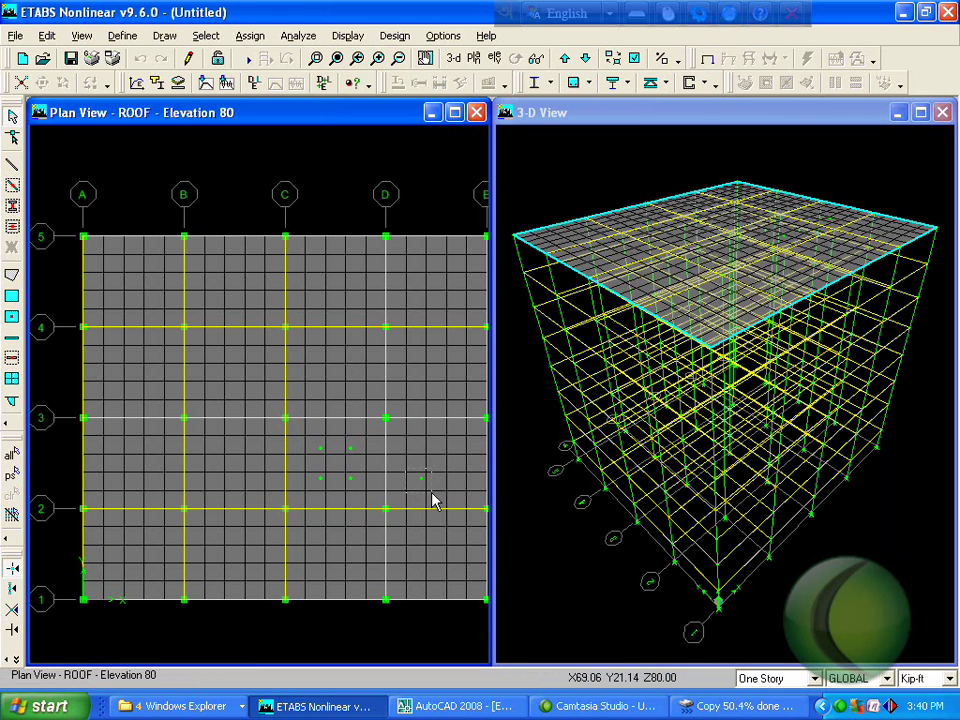
{"action": "left_click", "coordinate": [429, 497]}
{"action": "key", "text": "Delete"}
Draw frame lines with property NONE joining the four offset points into a closed square in bay C-D/2-3.
{"action": "left_click", "coordinate": [13, 167]}
{"action": "left_click", "coordinate": [770, 248]}
{"action": "left_click", "coordinate": [729, 252]}
{"action": "left_click", "coordinate": [766, 304]}
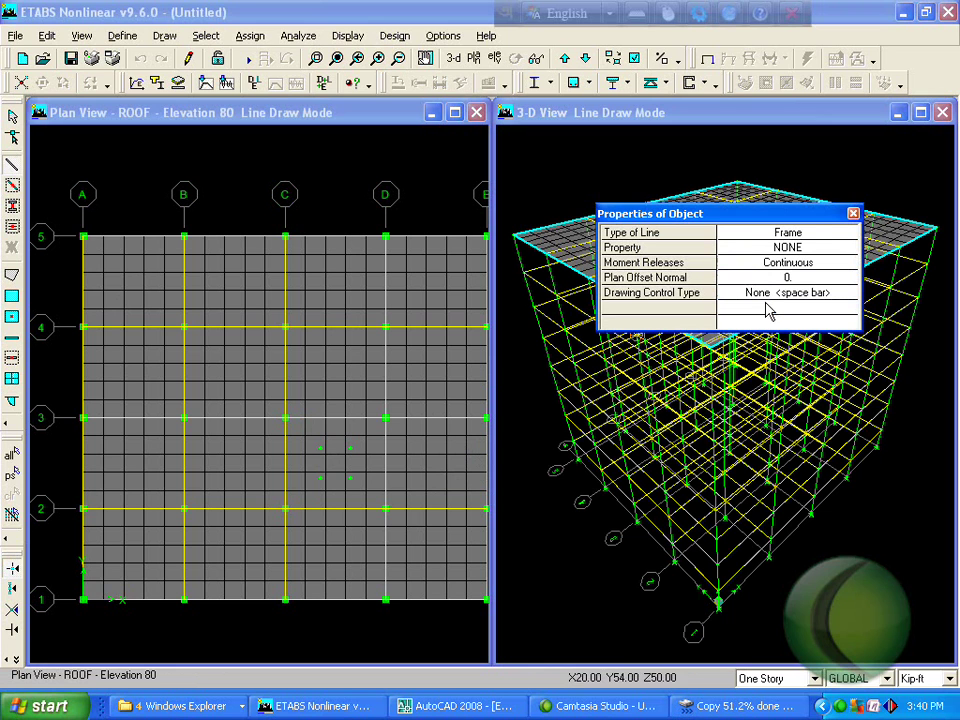
{"action": "left_click", "coordinate": [319, 479]}
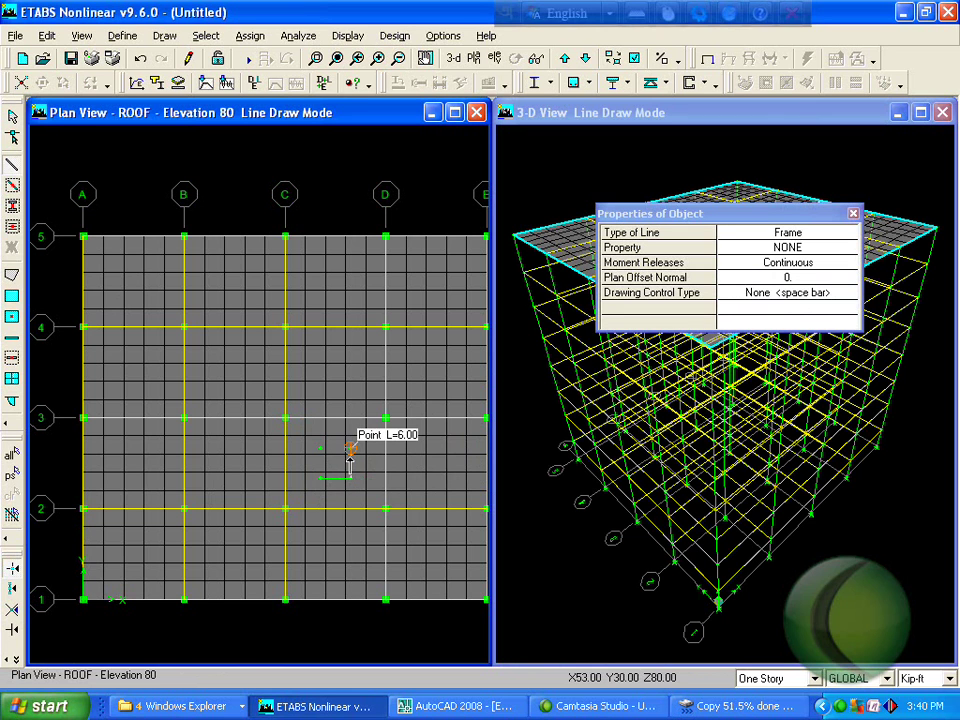
{"action": "left_click", "coordinate": [321, 448]}
{"action": "double_click", "coordinate": [321, 479]}
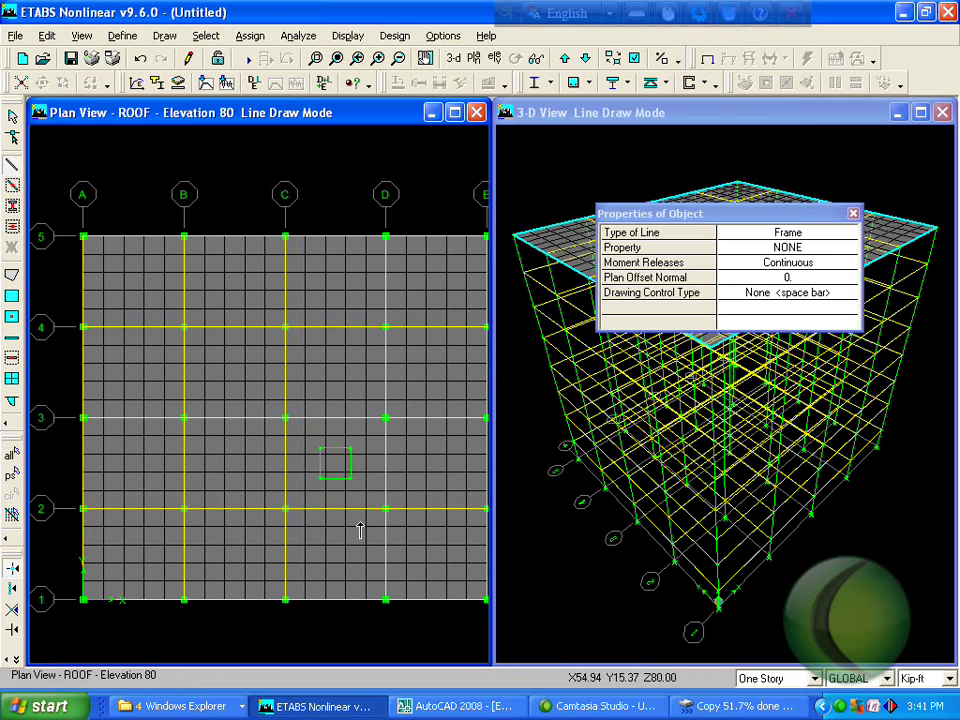
Extend the square's sides with NONE lines snapped perpendicular to grid lines A, 1 and 5.
{"action": "left_click", "coordinate": [321, 479]}
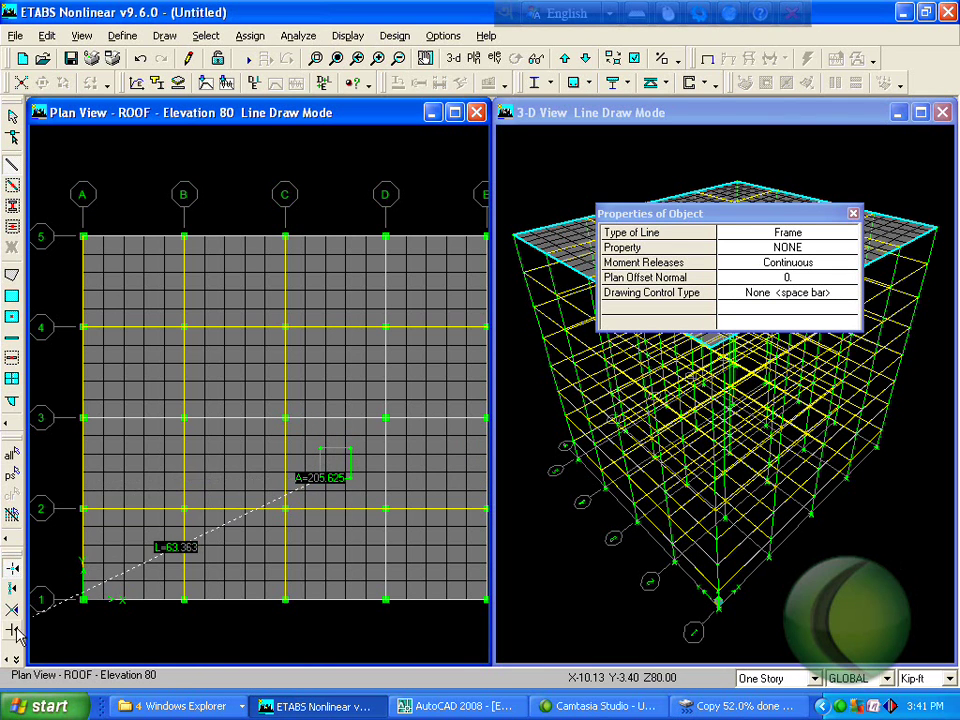
{"action": "left_click", "coordinate": [82, 479]}
{"action": "left_click", "coordinate": [82, 479]}
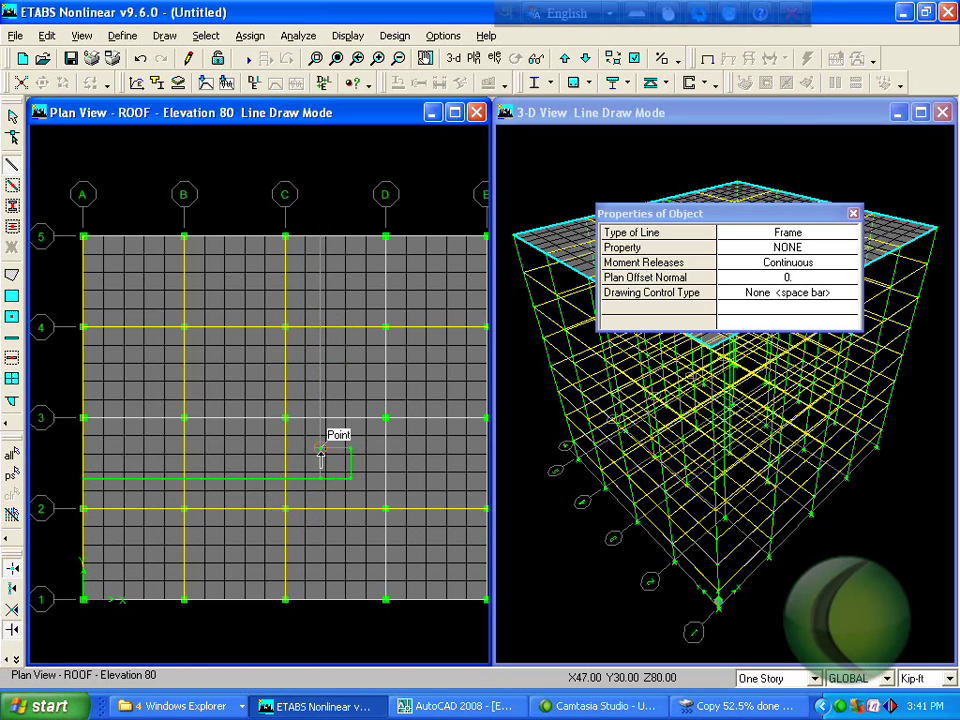
{"action": "left_click", "coordinate": [85, 449]}
{"action": "key", "text": "Escape"}
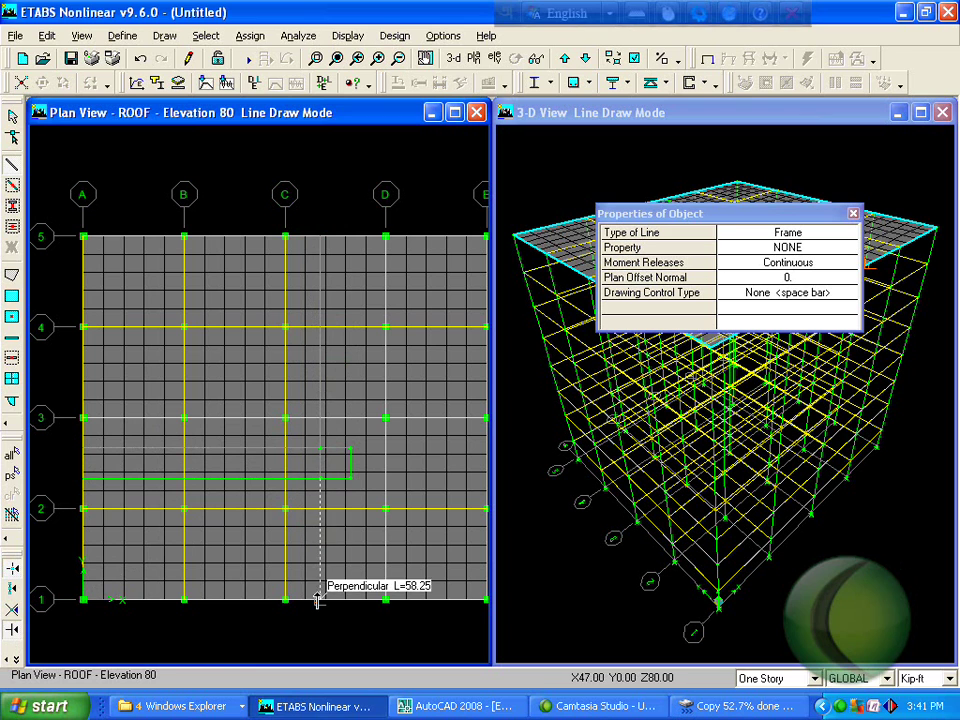
{"action": "left_click", "coordinate": [351, 479]}
{"action": "left_click", "coordinate": [351, 600]}
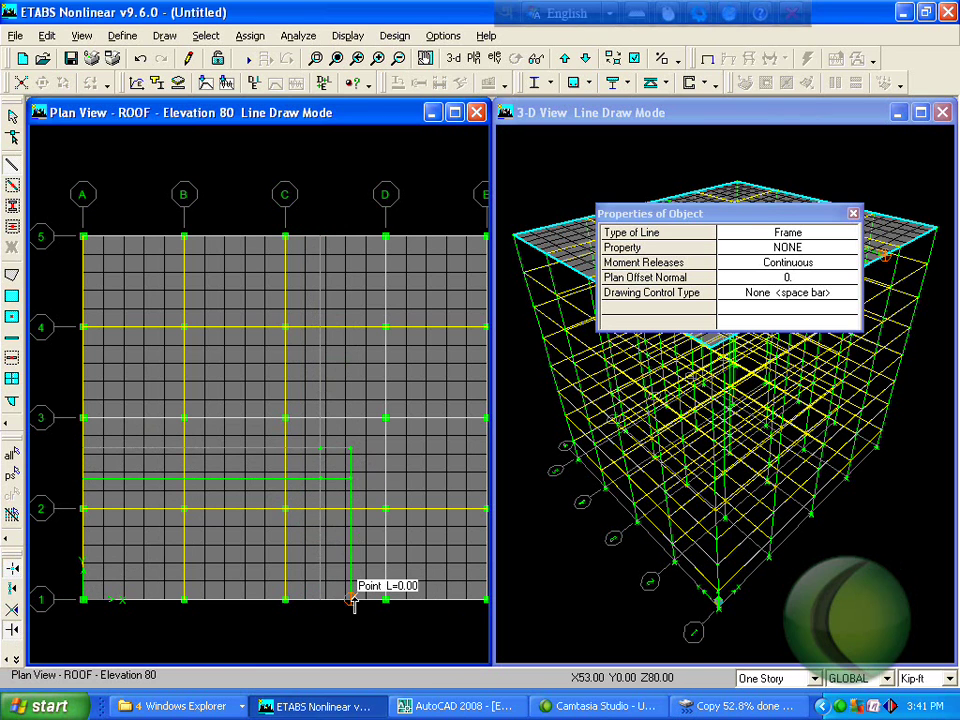
{"action": "left_click", "coordinate": [351, 237]}
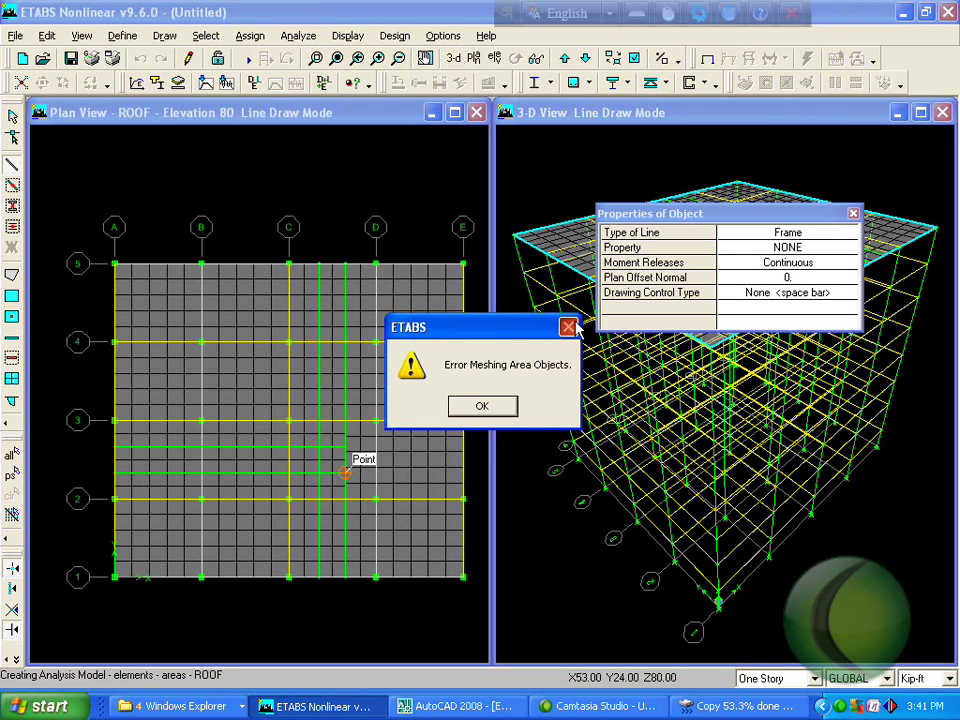
Dismiss the area meshing and element edge tracing error messages.
{"action": "left_click", "coordinate": [568, 327]}
{"action": "left_click", "coordinate": [568, 327]}
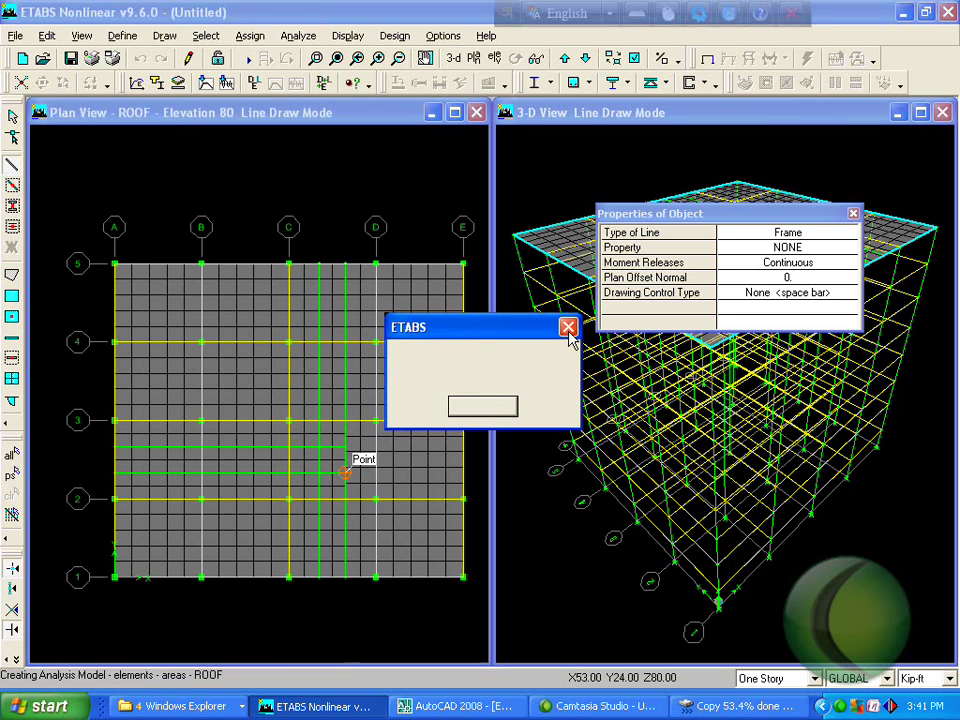
{"action": "left_click", "coordinate": [500, 410]}
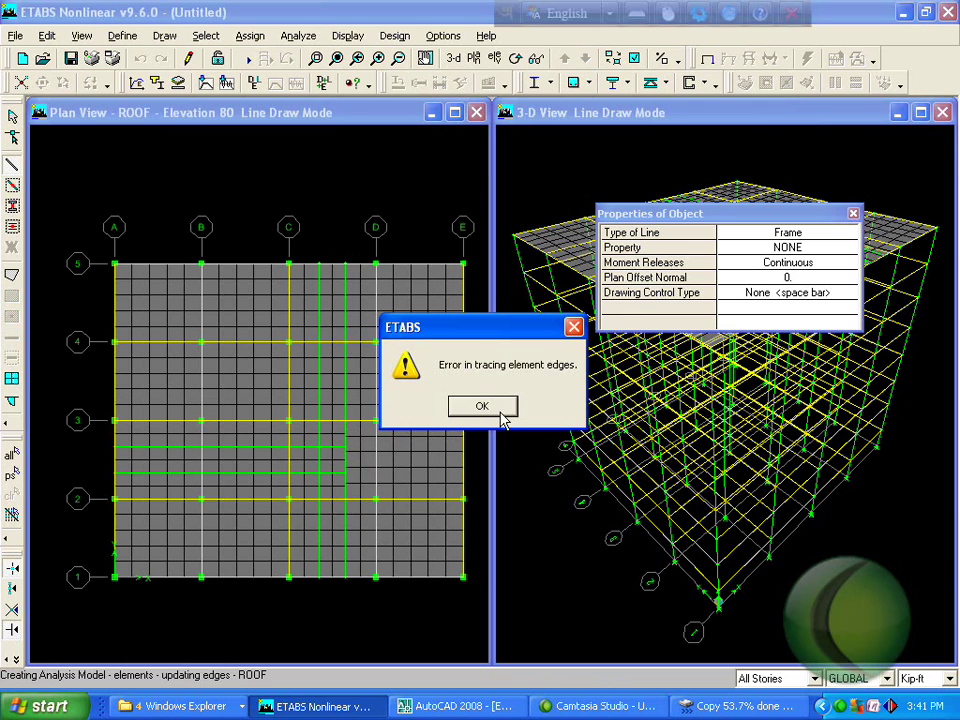
{"action": "left_click", "coordinate": [503, 418]}
{"action": "left_click", "coordinate": [501, 414]}
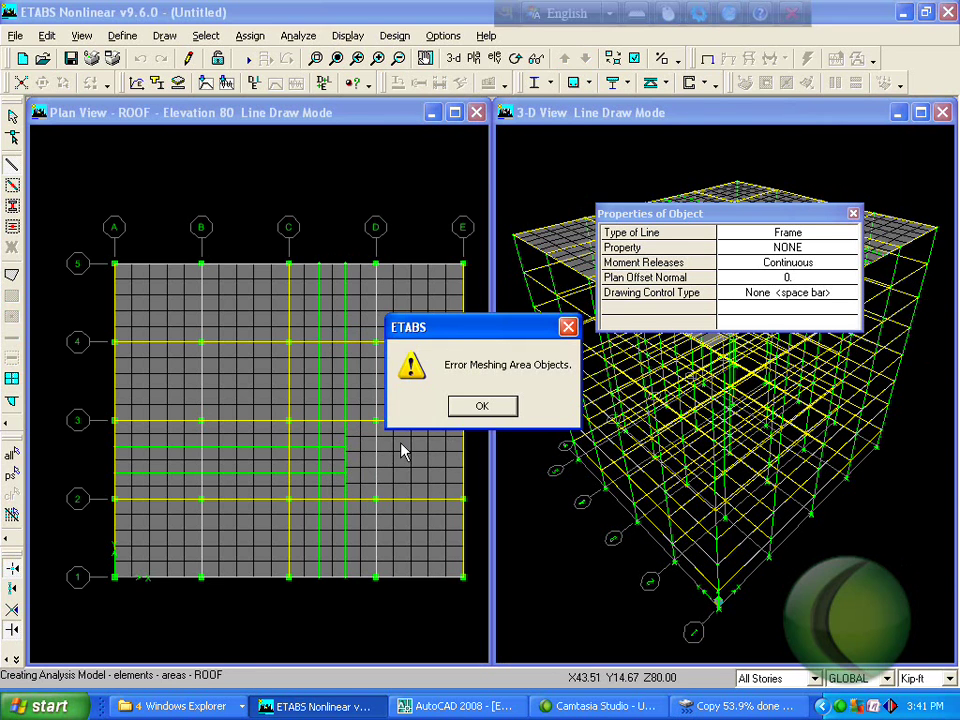
{"action": "left_click", "coordinate": [481, 409]}
{"action": "left_click", "coordinate": [480, 410]}
{"action": "left_click", "coordinate": [480, 409]}
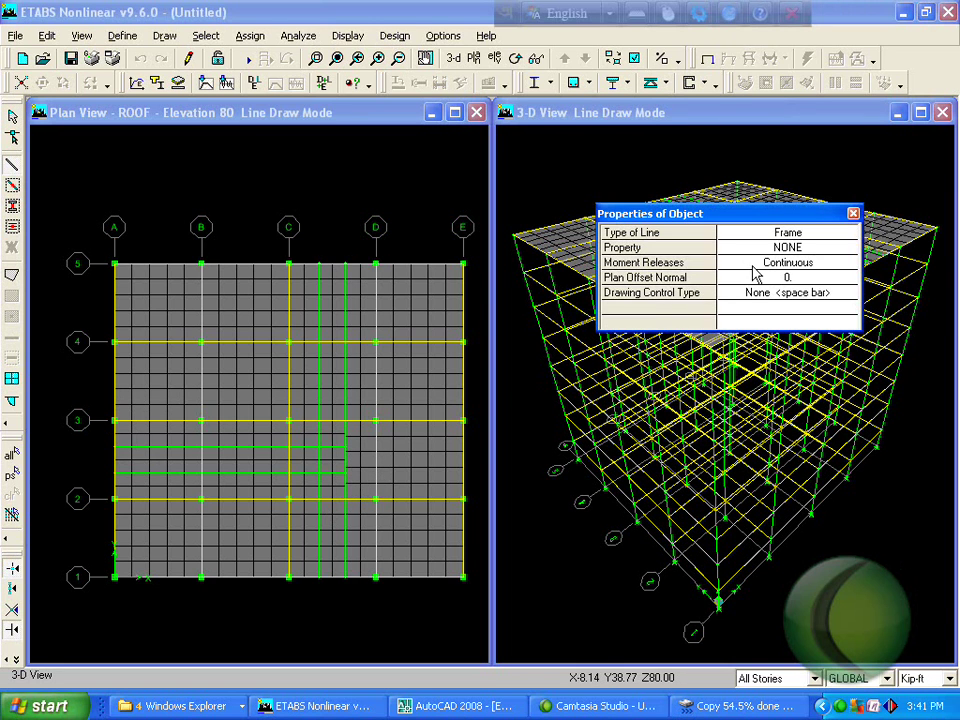
Draw two NONE lines from the square's corners nearest grid D, perpendicular to grid line E.
{"action": "left_click", "coordinate": [345, 472]}
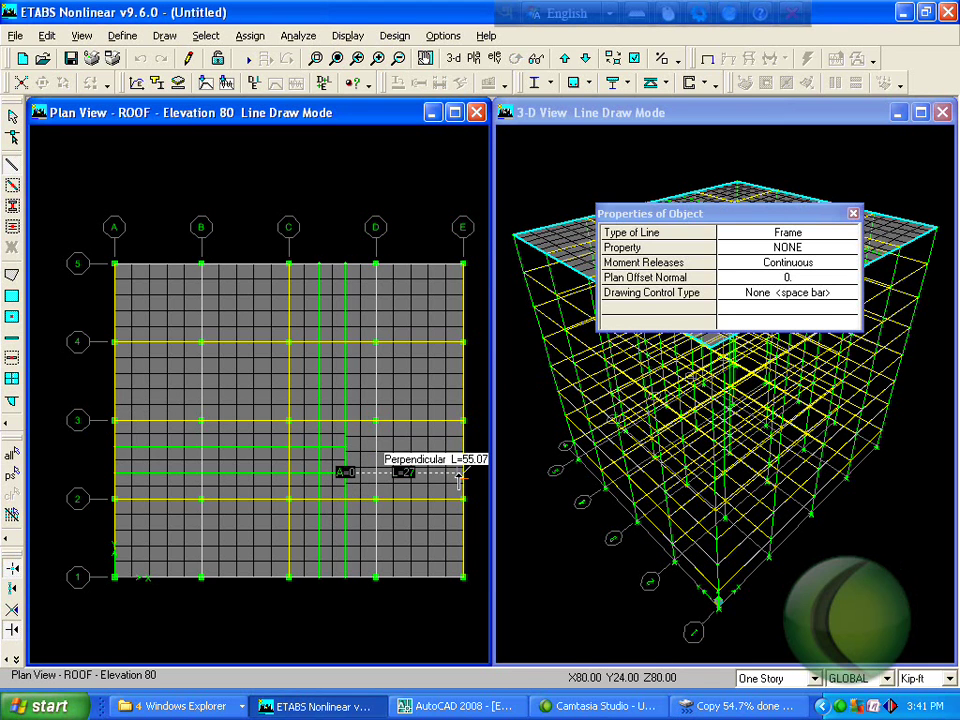
{"action": "left_click", "coordinate": [463, 472]}
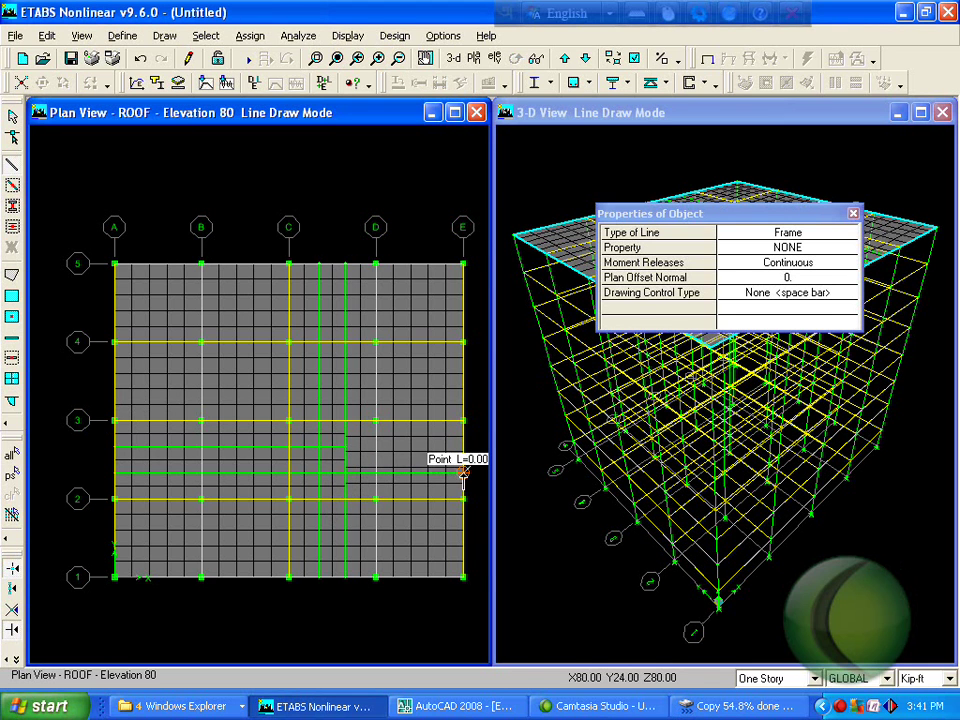
{"action": "left_click", "coordinate": [344, 446]}
{"action": "left_click", "coordinate": [463, 446]}
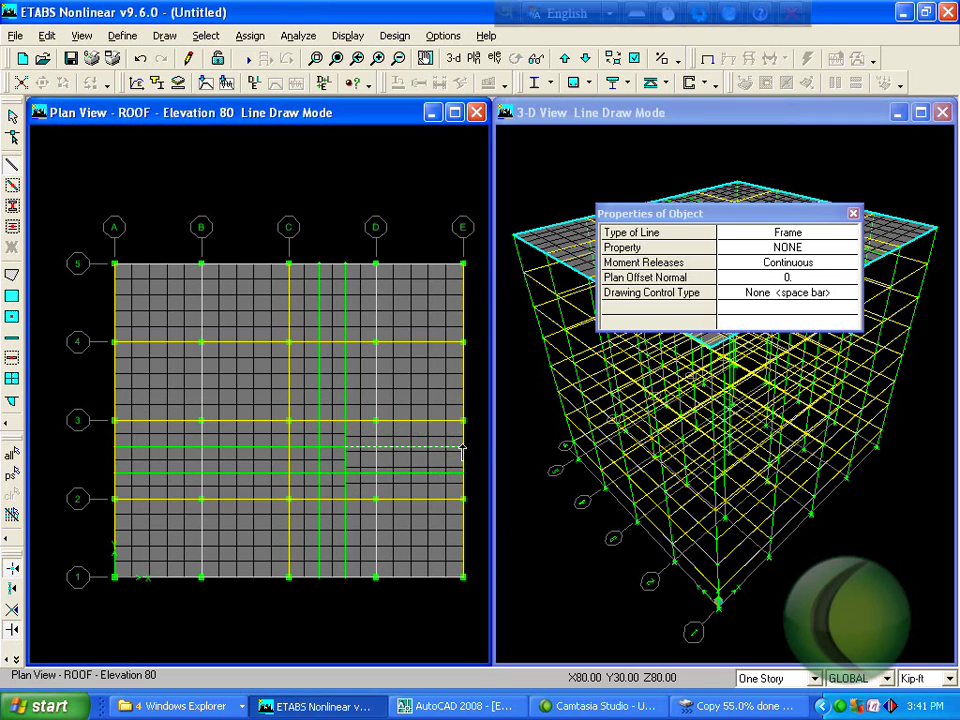
{"action": "key", "text": "Escape"}
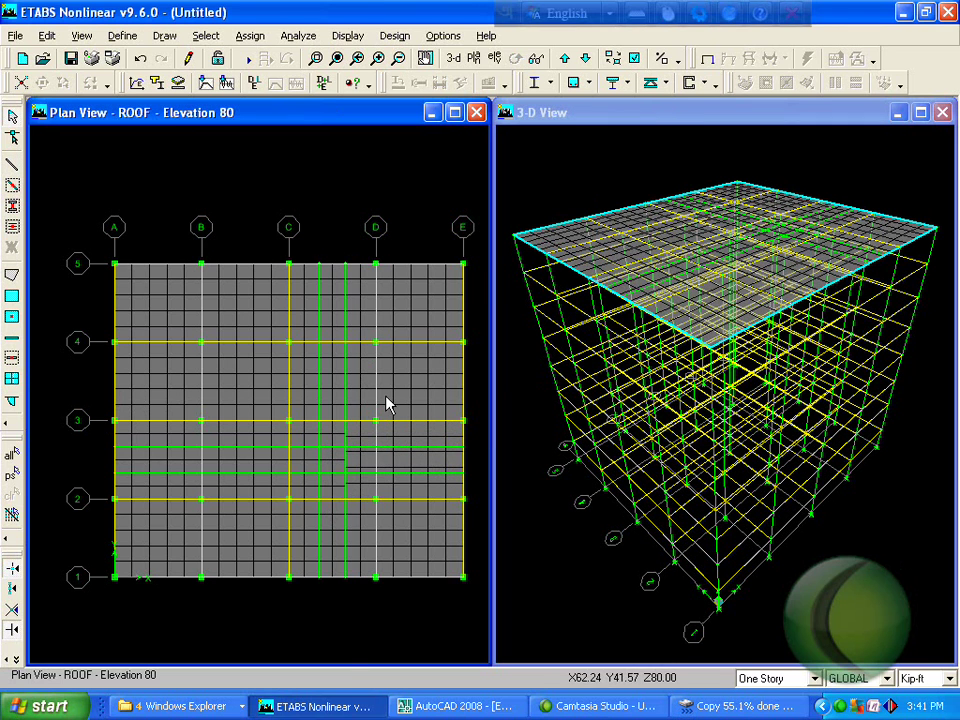
Select the slabs and NONE guide lines in strips C-D and 2-3, and mesh the areas by cookie cut at selected line objects.
{"action": "left_click_drag", "start_coordinate": [352, 618], "coordinate": [313, 247]}
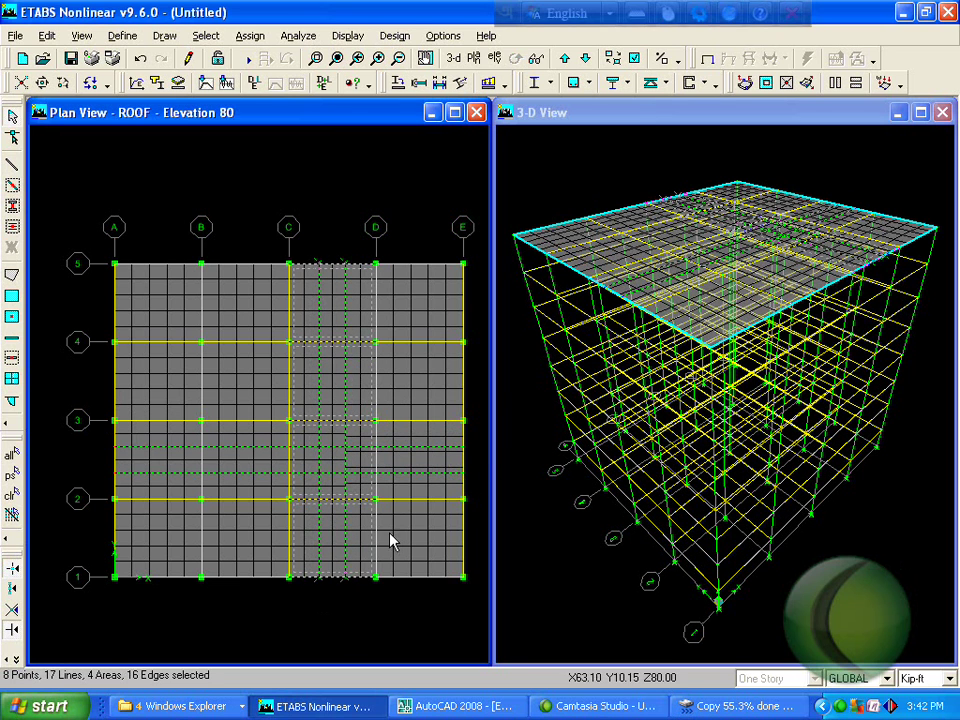
{"action": "left_click", "coordinate": [114, 459]}
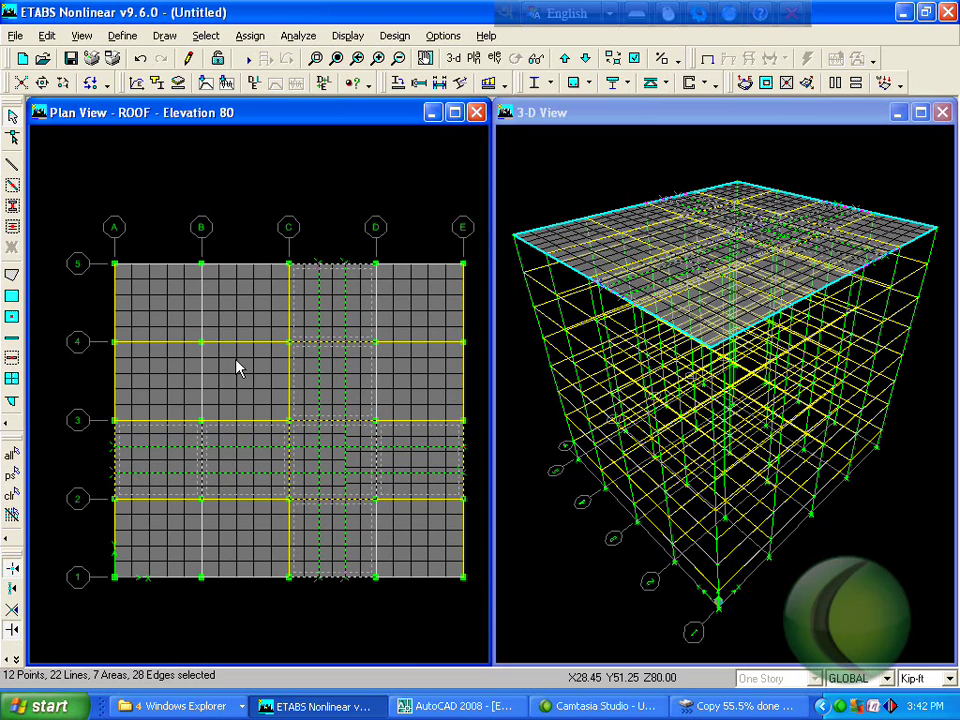
{"action": "left_click", "coordinate": [47, 35]}
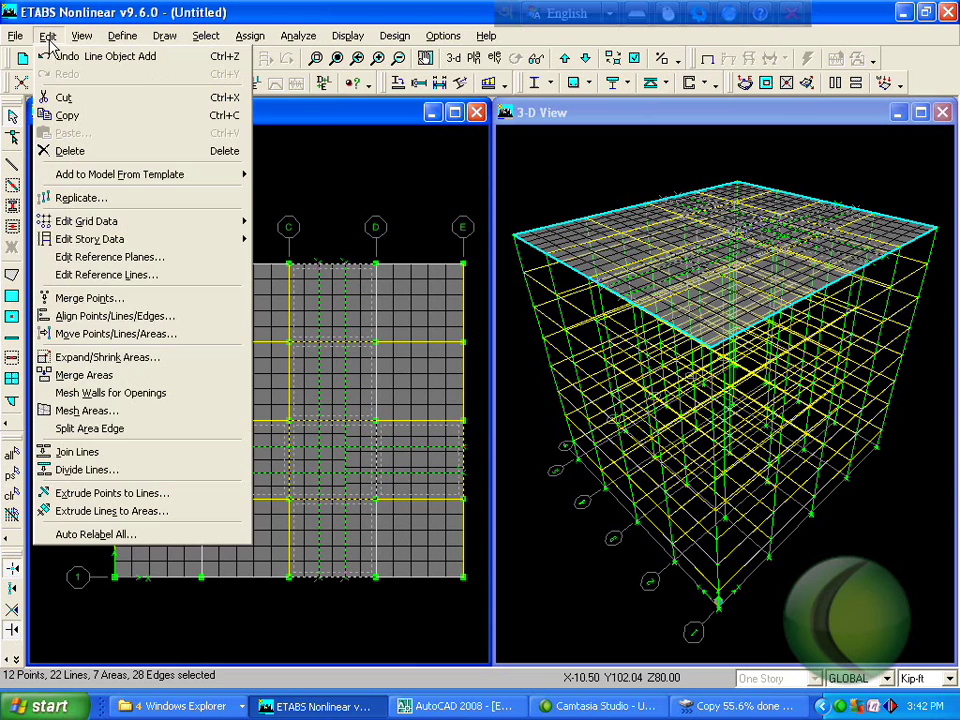
{"action": "left_click", "coordinate": [135, 410]}
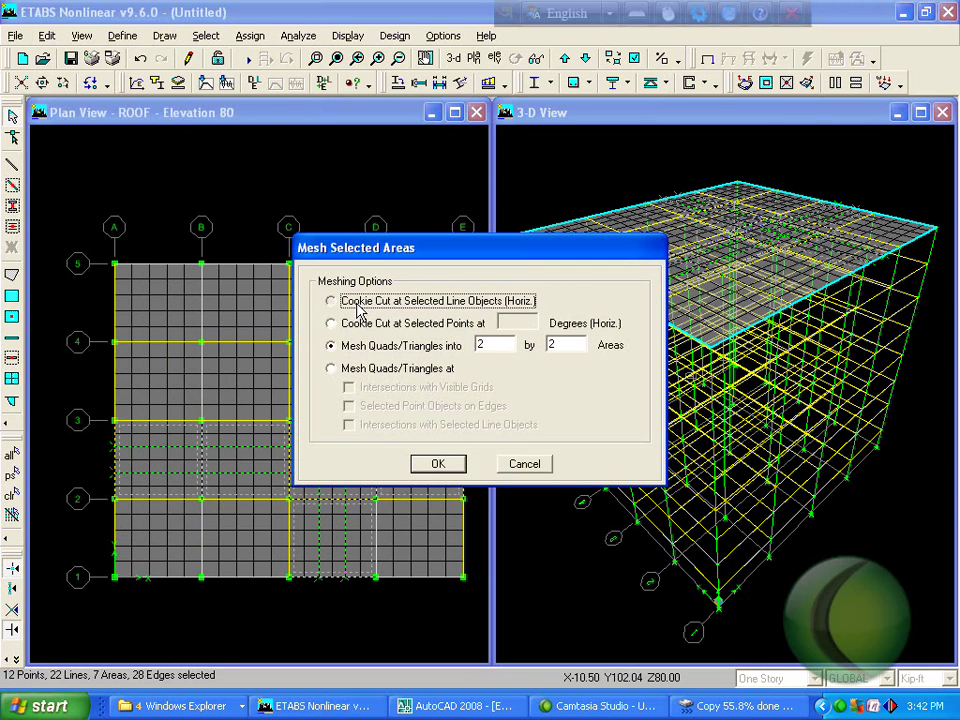
{"action": "left_click", "coordinate": [356, 304]}
{"action": "left_click", "coordinate": [437, 464]}
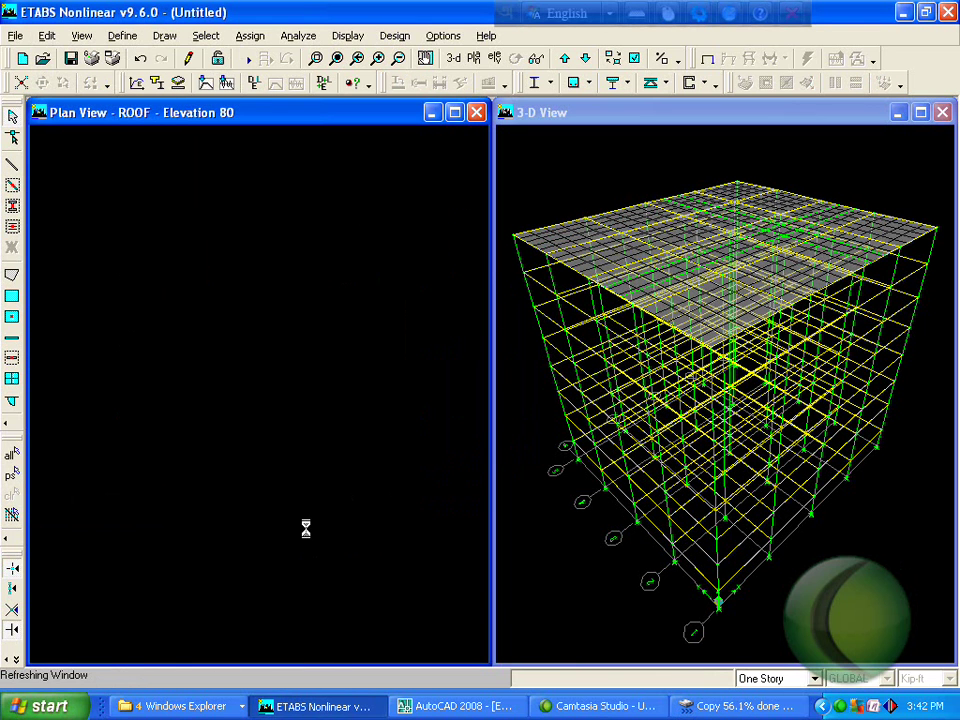
{"action": "left_click", "coordinate": [206, 35]}
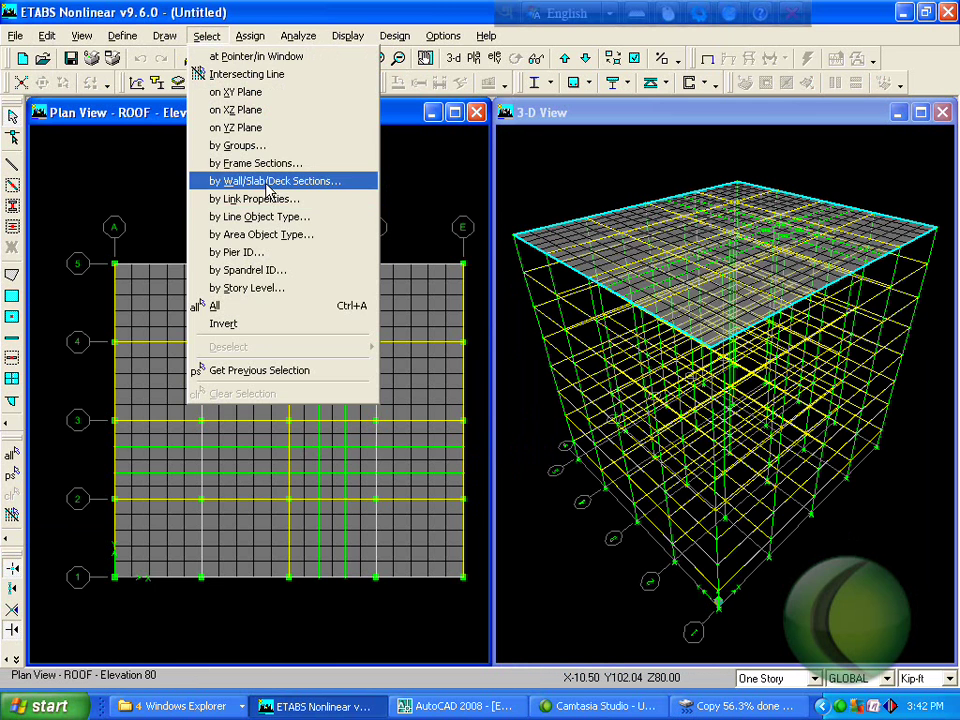
{"action": "left_click", "coordinate": [250, 199]}
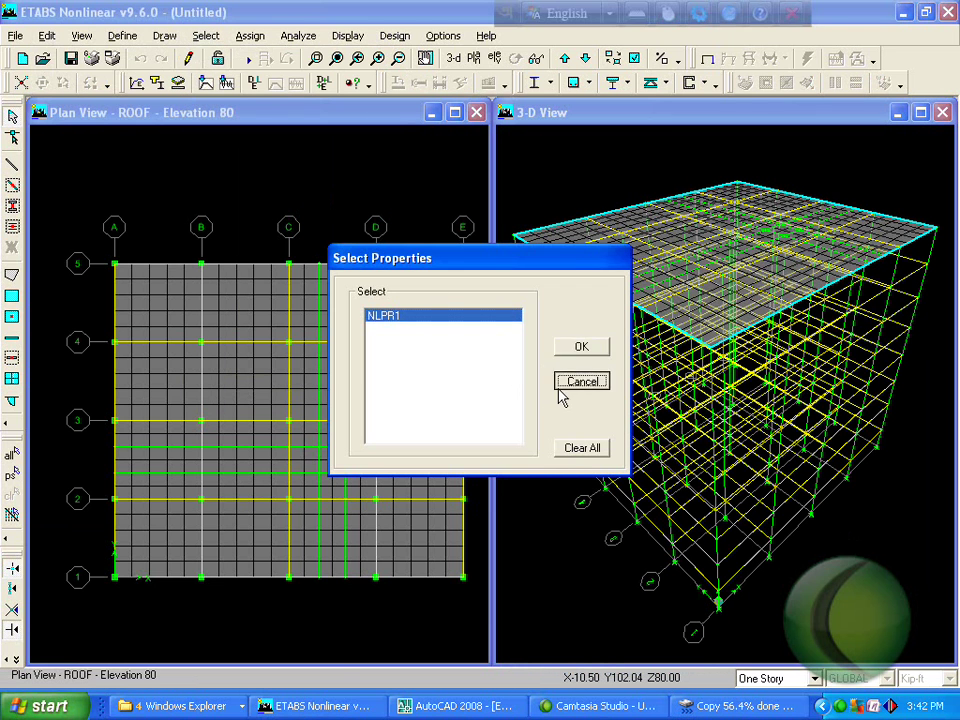
{"action": "left_click", "coordinate": [580, 381]}
{"action": "left_click", "coordinate": [206, 35]}
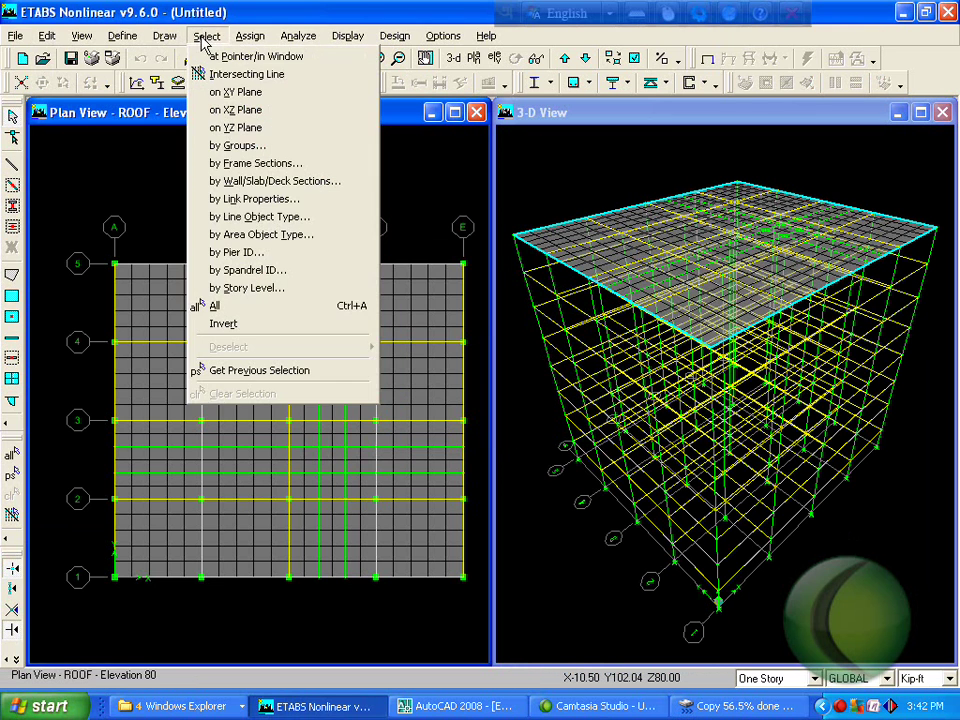
{"action": "left_click", "coordinate": [262, 164]}
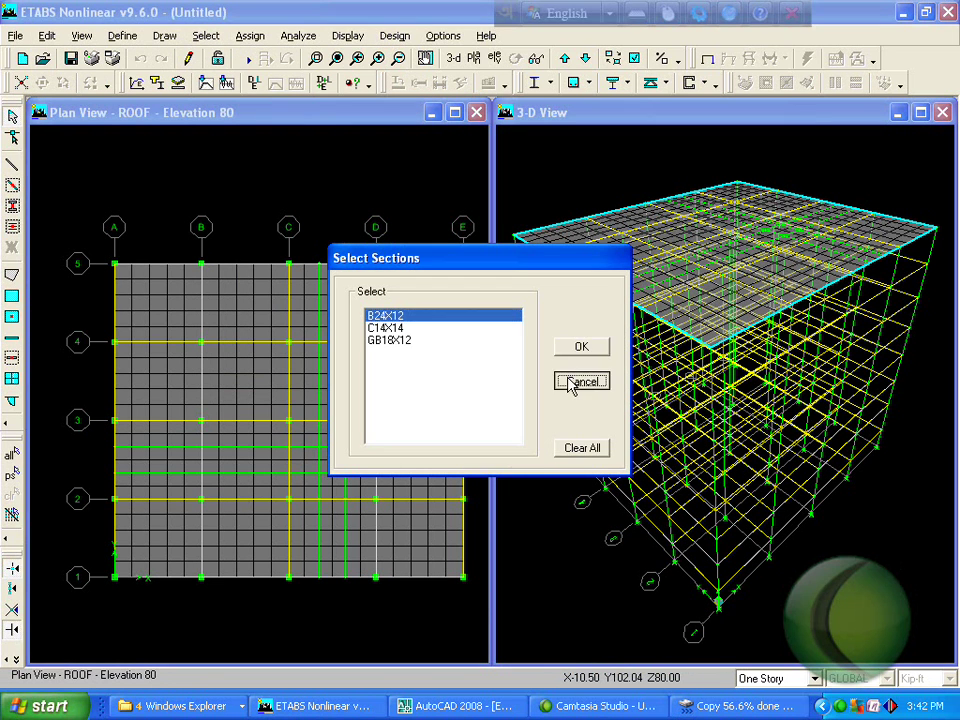
{"action": "left_click", "coordinate": [575, 382]}
Select the NONE guide lines by line object type and delete them.
{"action": "left_click", "coordinate": [206, 35]}
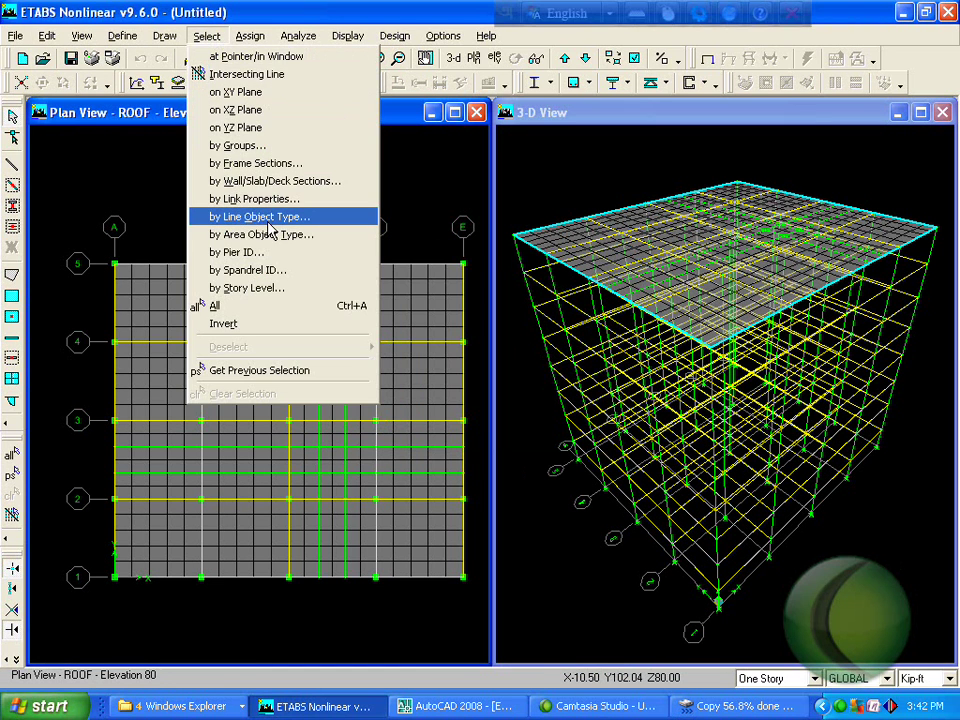
{"action": "left_click", "coordinate": [272, 216]}
{"action": "left_click", "coordinate": [395, 356]}
{"action": "left_click", "coordinate": [578, 350]}
{"action": "key", "text": "Delete"}
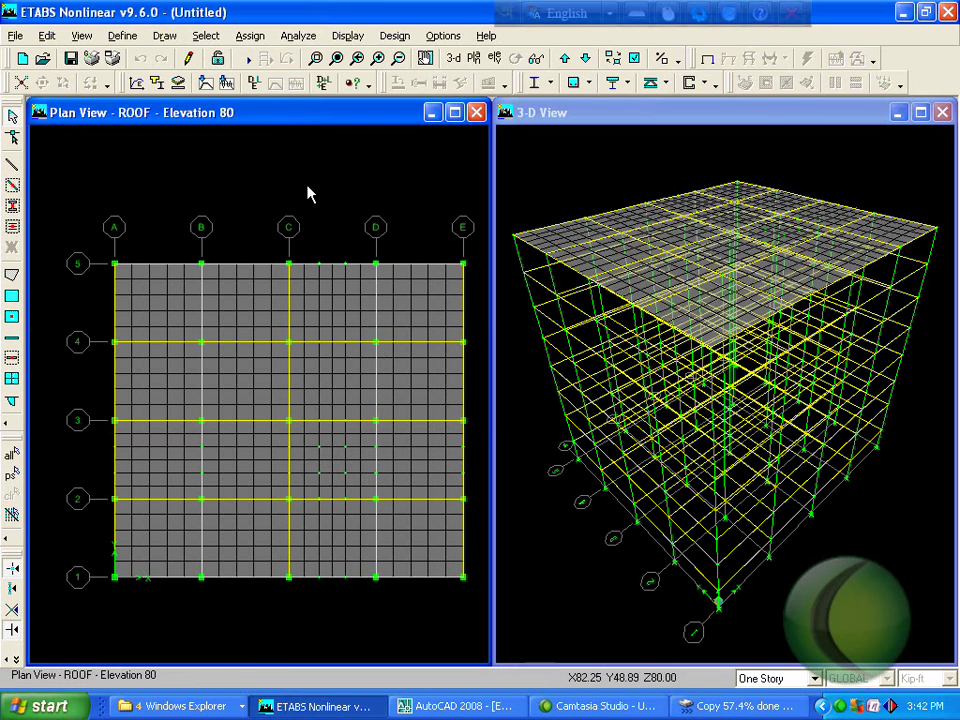
Delete the slab area enclosed by the four offset points in bay C-D/2-3 to form the shear wall opening.
{"action": "left_click", "coordinate": [316, 59]}
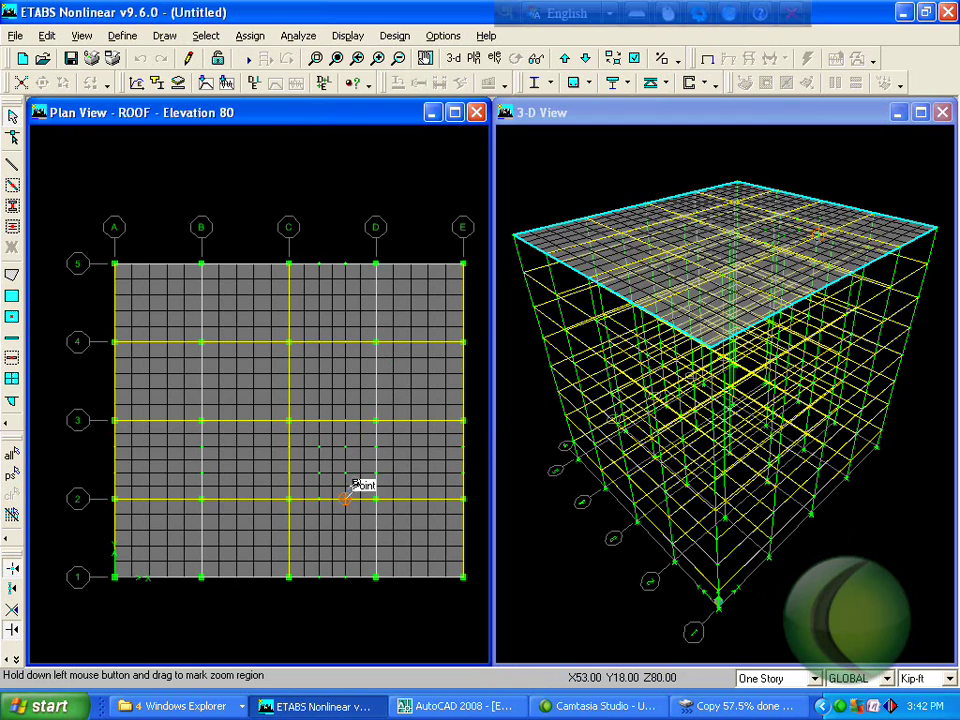
{"action": "mouse_move", "coordinate": [355, 487]}
{"action": "left_mouse_down"}
{"action": "mouse_move", "coordinate": [364, 482]}
{"action": "mouse_move", "coordinate": [367, 497]}
{"action": "left_mouse_up"}
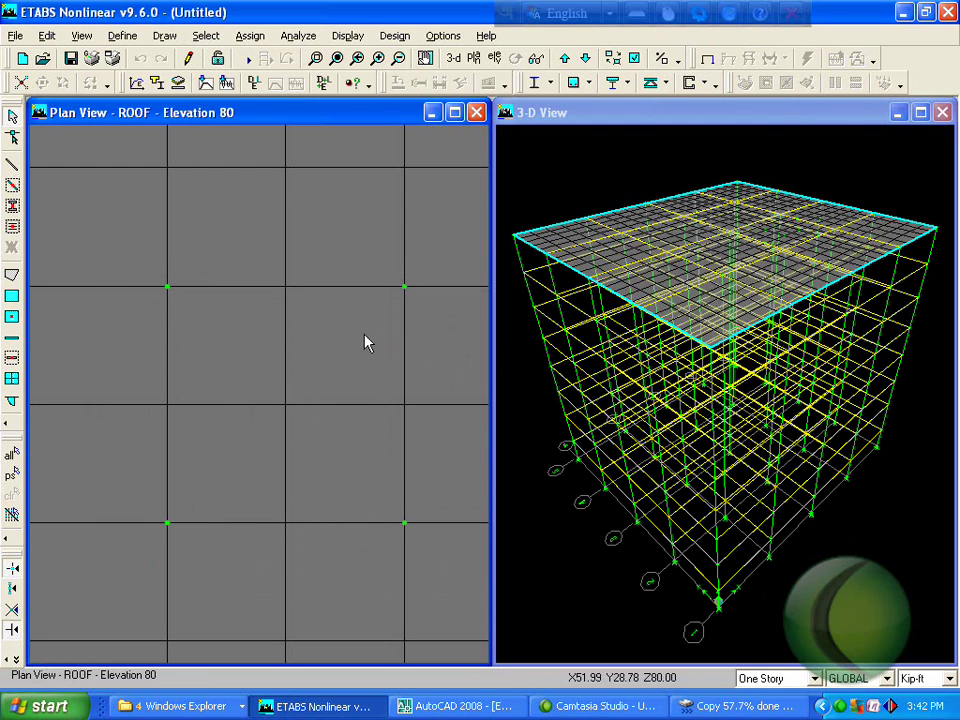
{"action": "left_click", "coordinate": [246, 458]}
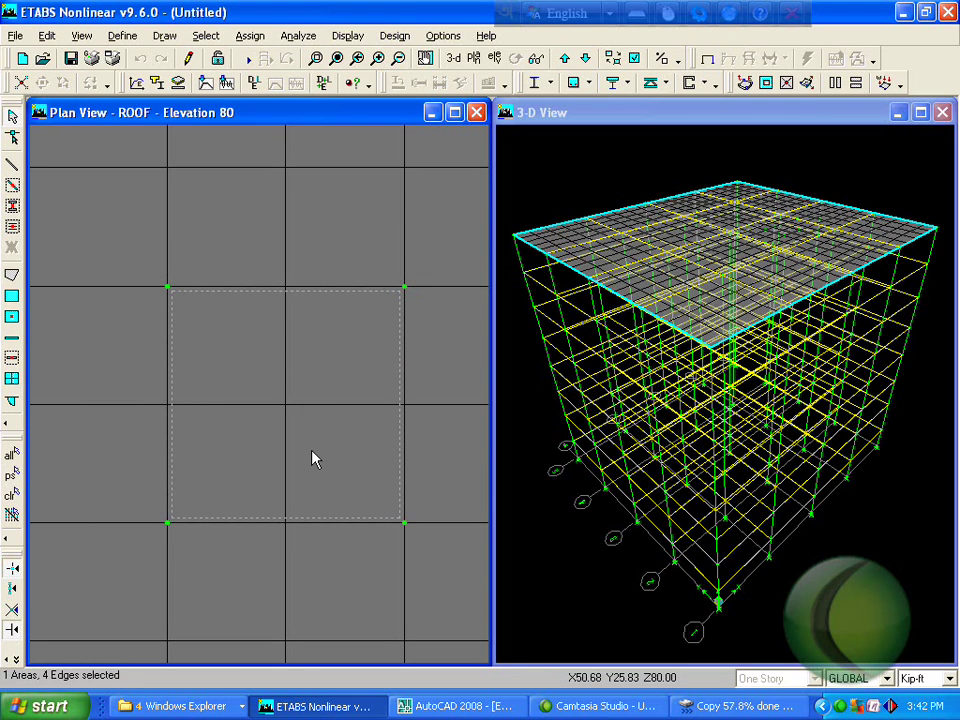
{"action": "key", "text": "F5"}
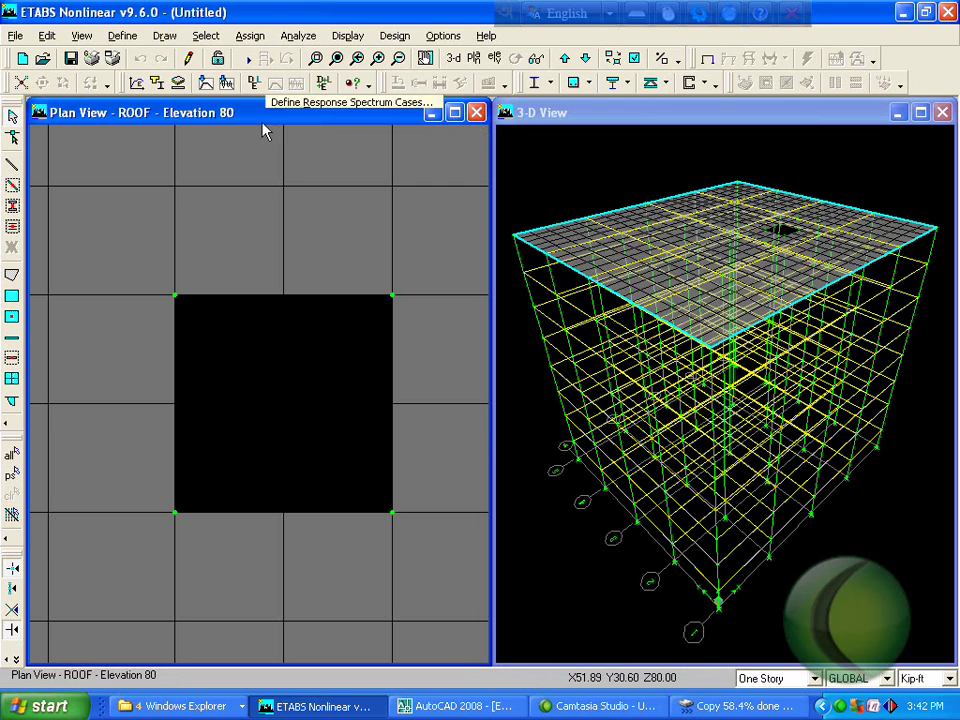
Select all roof slab areas by their slab section and replicate them to the lower stories.
{"action": "left_click", "coordinate": [207, 35]}
{"action": "left_click", "coordinate": [271, 182]}
{"action": "left_click", "coordinate": [376, 340]}
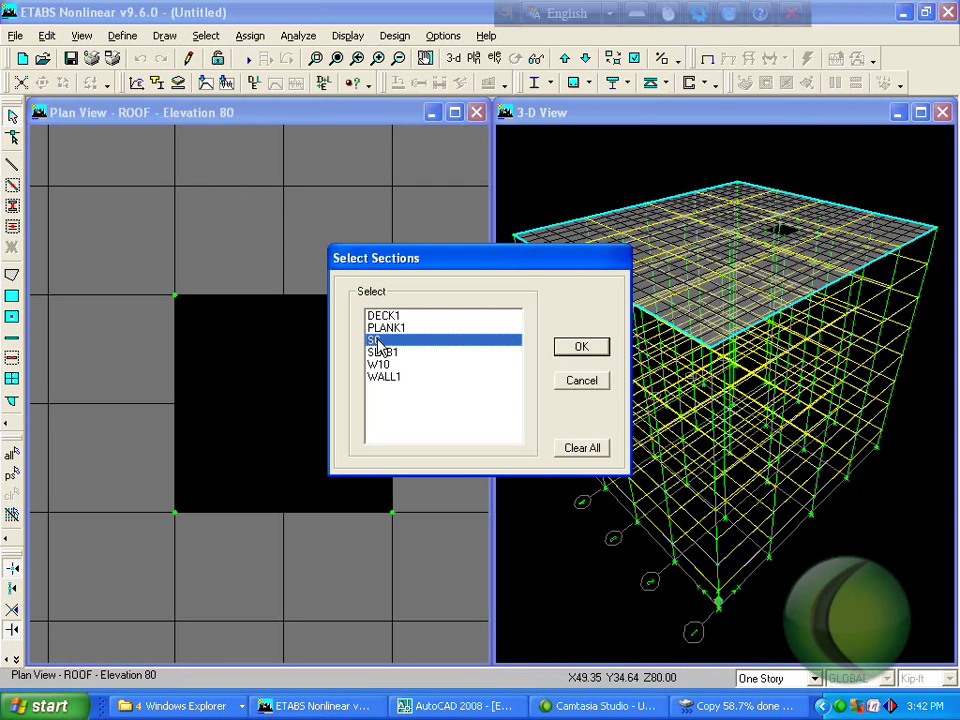
{"action": "left_click", "coordinate": [590, 350]}
{"action": "left_click", "coordinate": [48, 36]}
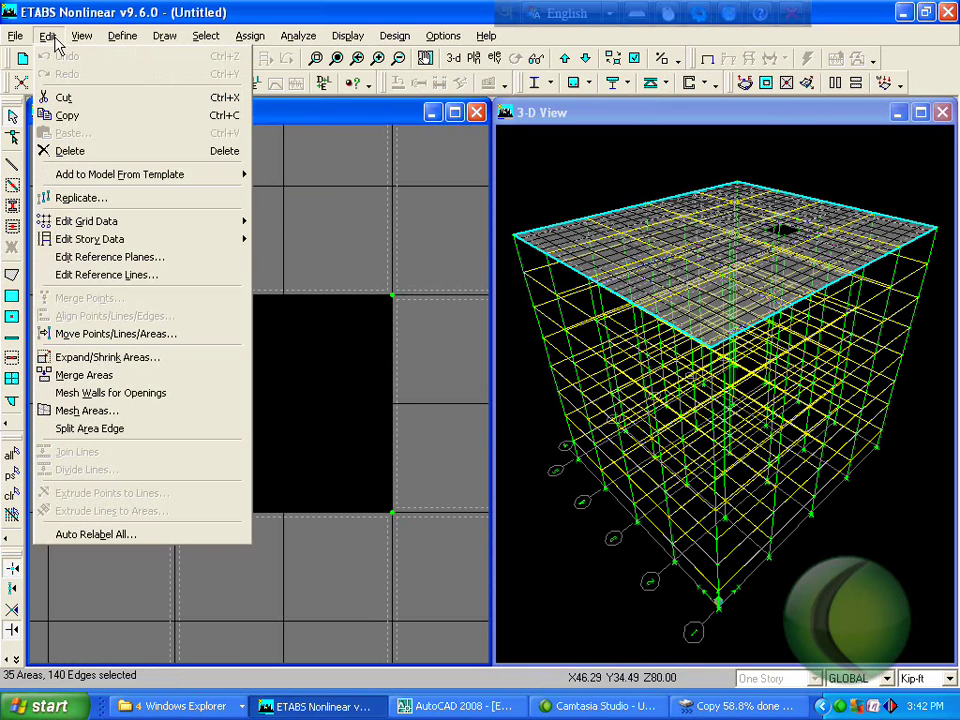
{"action": "left_click", "coordinate": [70, 196]}
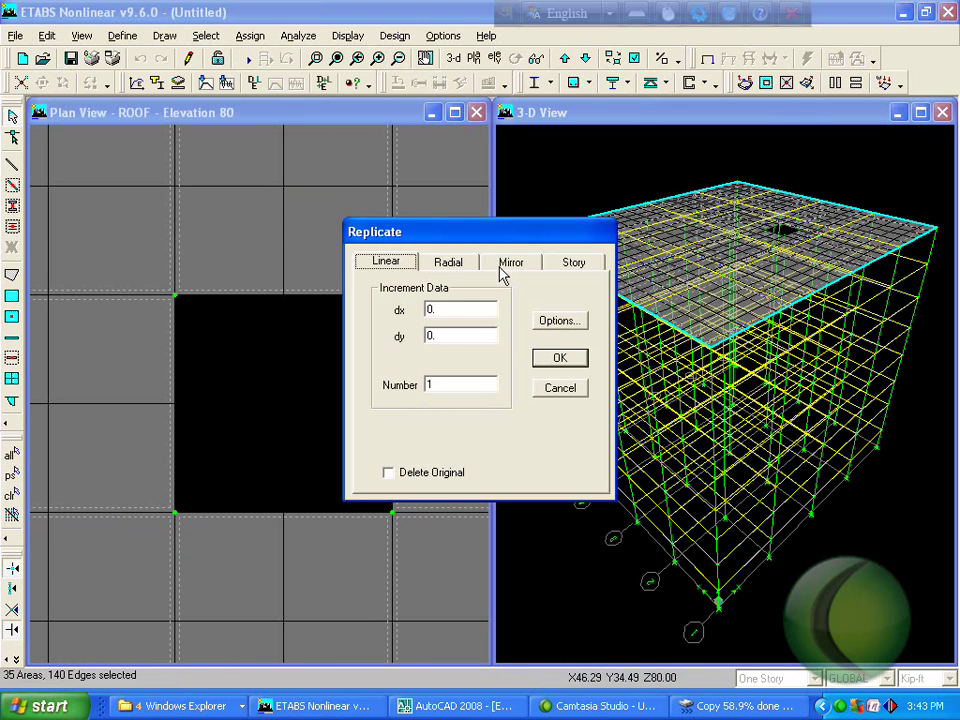
{"action": "left_click", "coordinate": [573, 262]}
{"action": "left_click_drag", "start_coordinate": [441, 326], "coordinate": [435, 365]}
{"action": "left_click", "coordinate": [553, 362]}
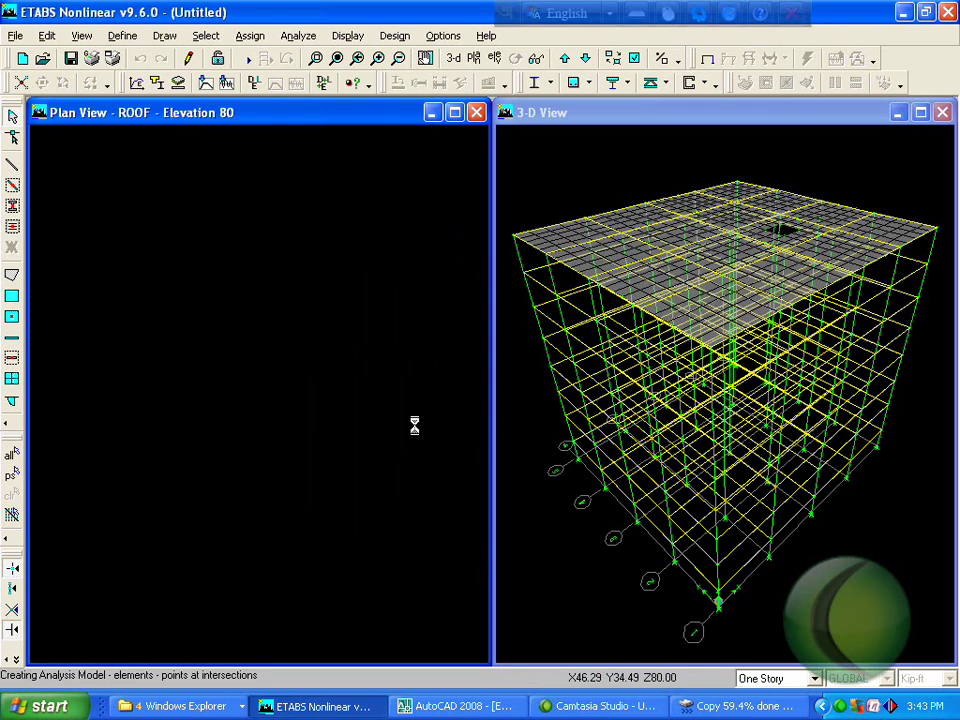
{"action": "double_click", "coordinate": [839, 706]}
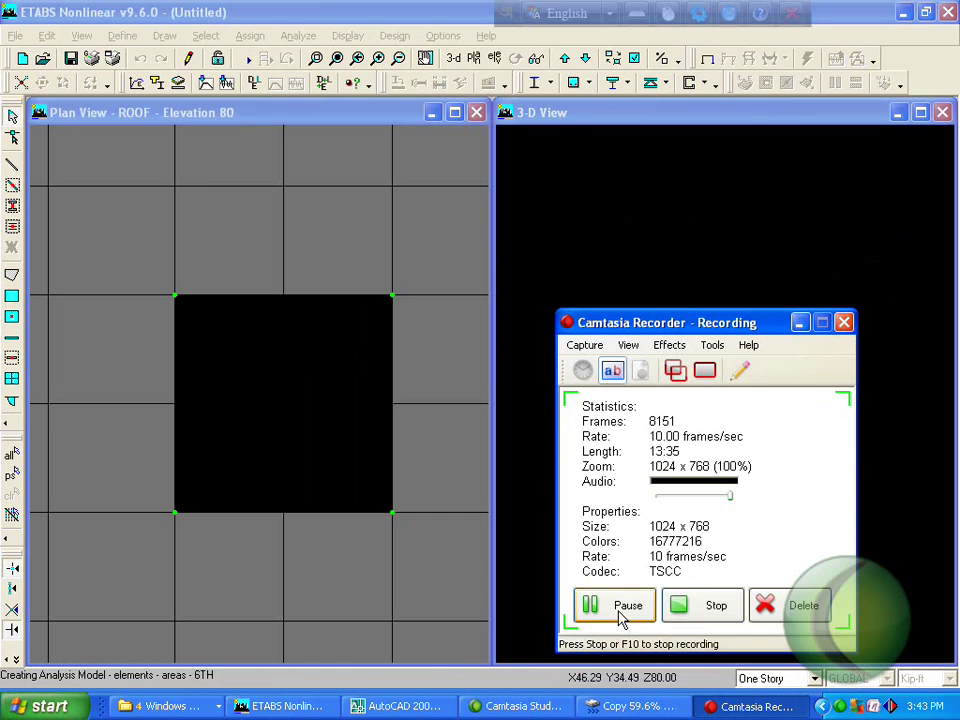
{"action": "left_click", "coordinate": [624, 612]}
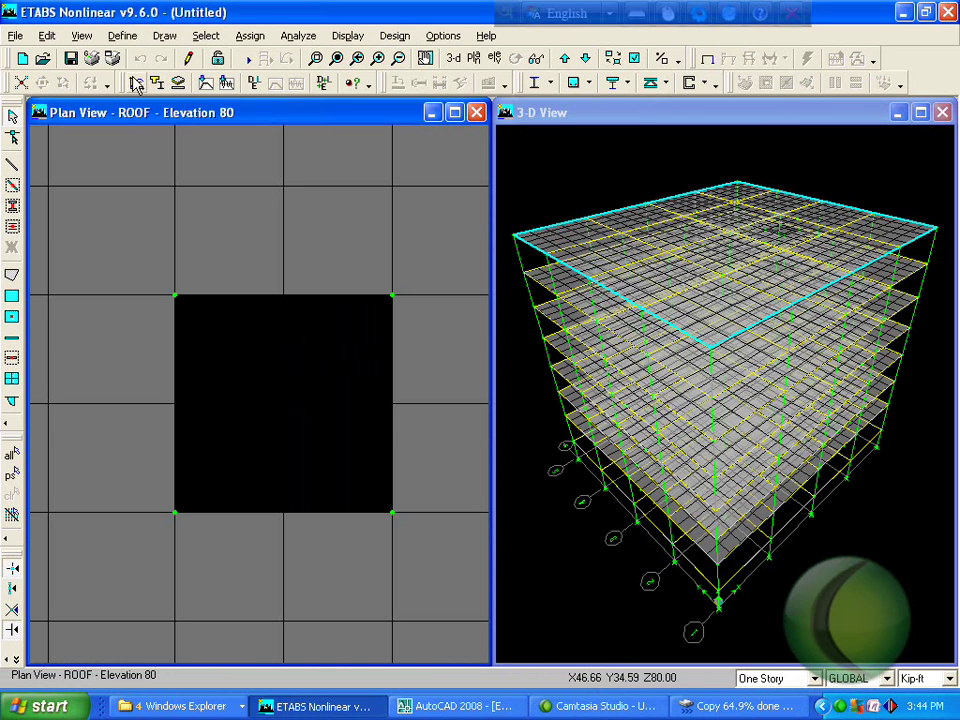
{"action": "left_click", "coordinate": [124, 36]}
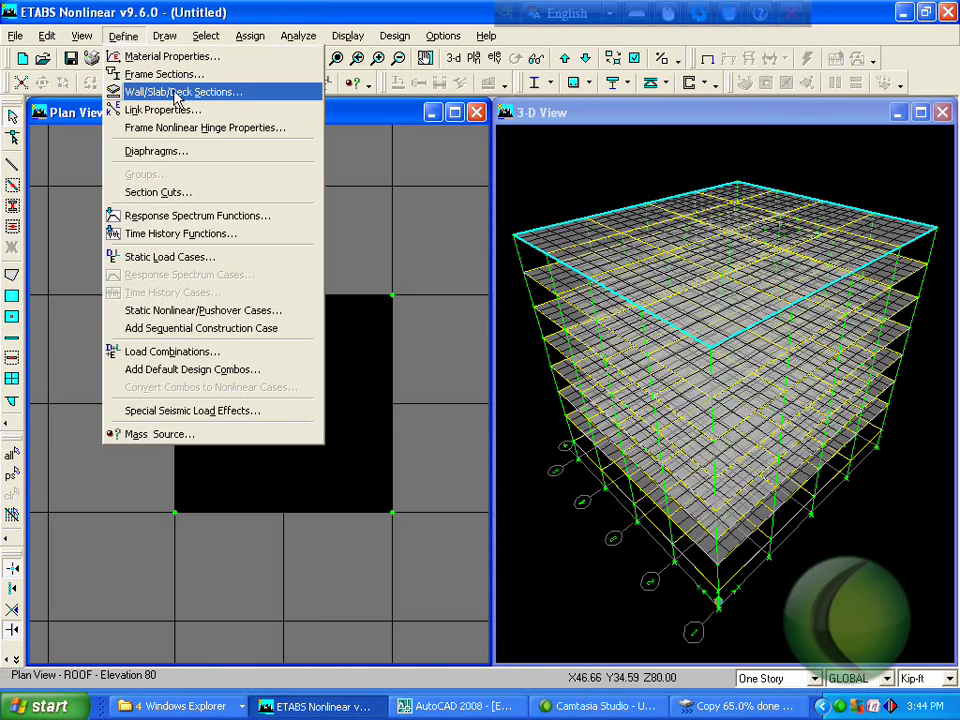
{"action": "left_click", "coordinate": [285, 9]}
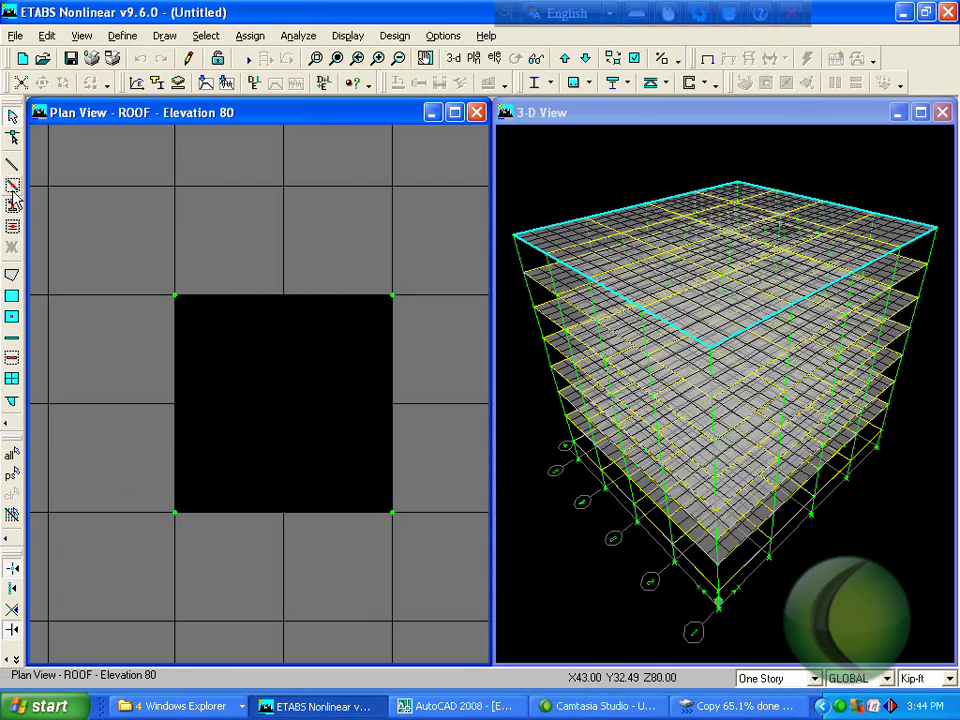
Start drawing walls in plan with area type Pier, property W10 and automatic pier/spandrel IDs set to Yes.
{"action": "left_click", "coordinate": [13, 339]}
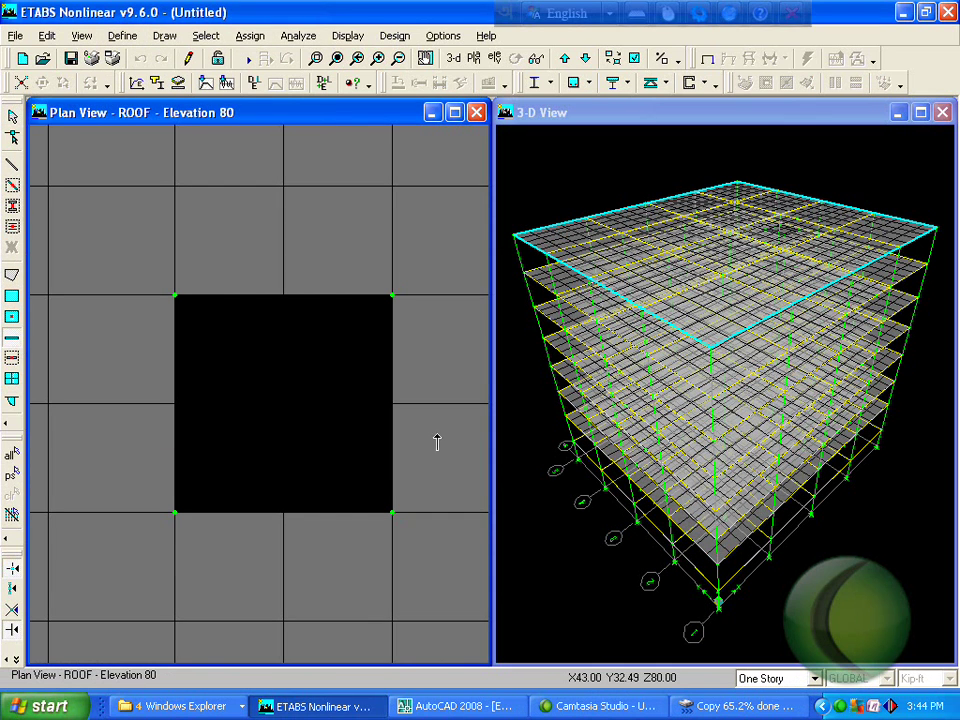
{"action": "left_click", "coordinate": [795, 234]}
{"action": "left_click", "coordinate": [795, 235]}
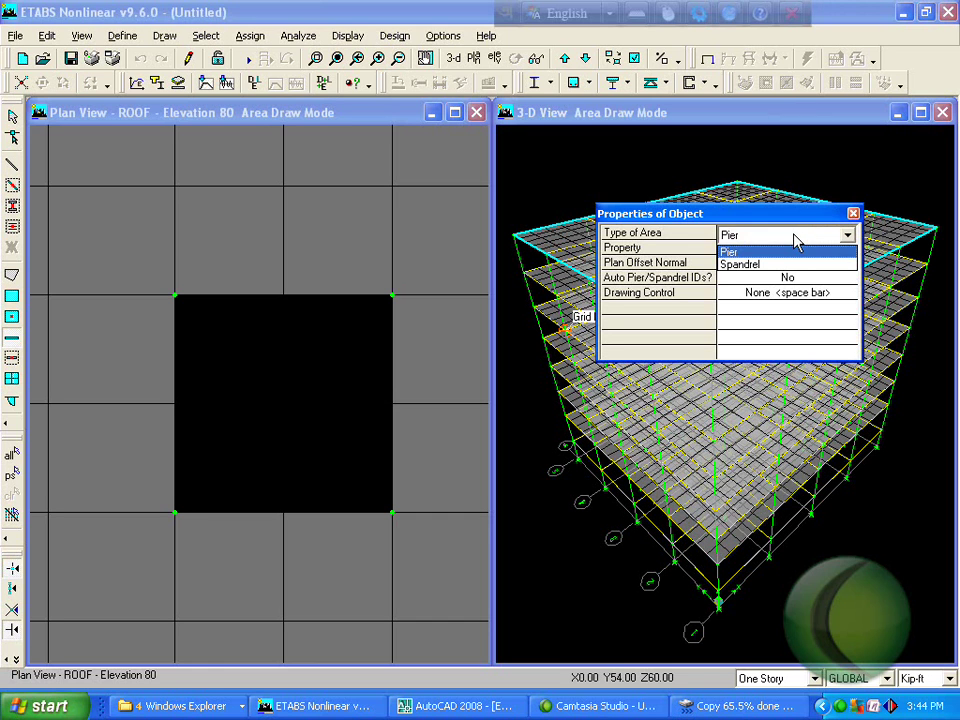
{"action": "left_click", "coordinate": [795, 236]}
{"action": "left_click", "coordinate": [814, 250]}
{"action": "left_click", "coordinate": [814, 251]}
{"action": "left_click", "coordinate": [814, 252]}
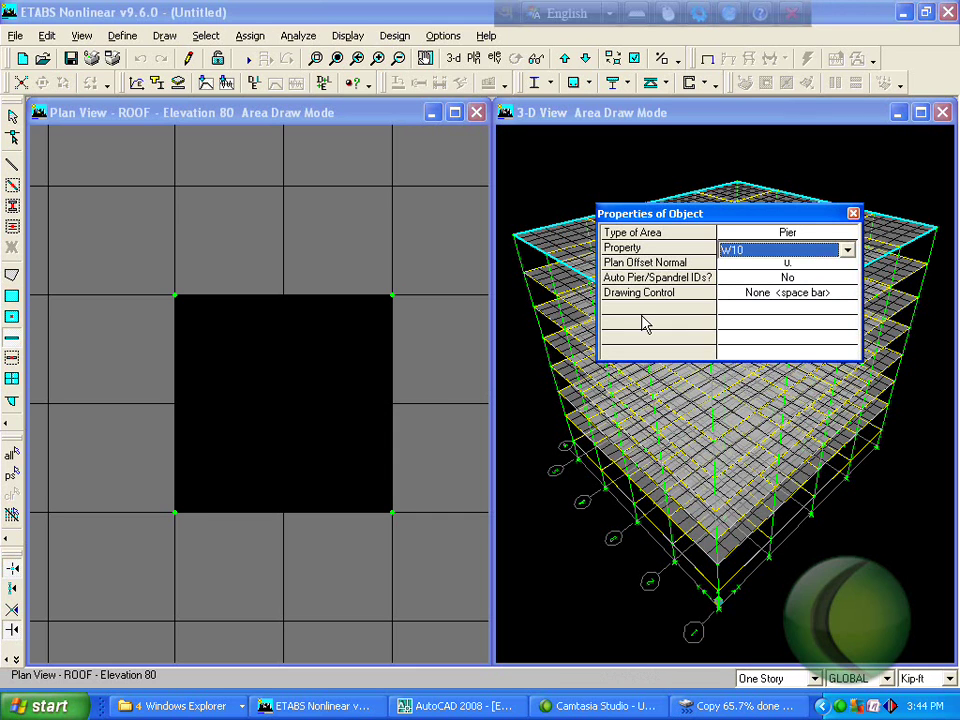
{"action": "left_click", "coordinate": [783, 279]}
{"action": "left_click", "coordinate": [750, 279]}
{"action": "left_click", "coordinate": [776, 310]}
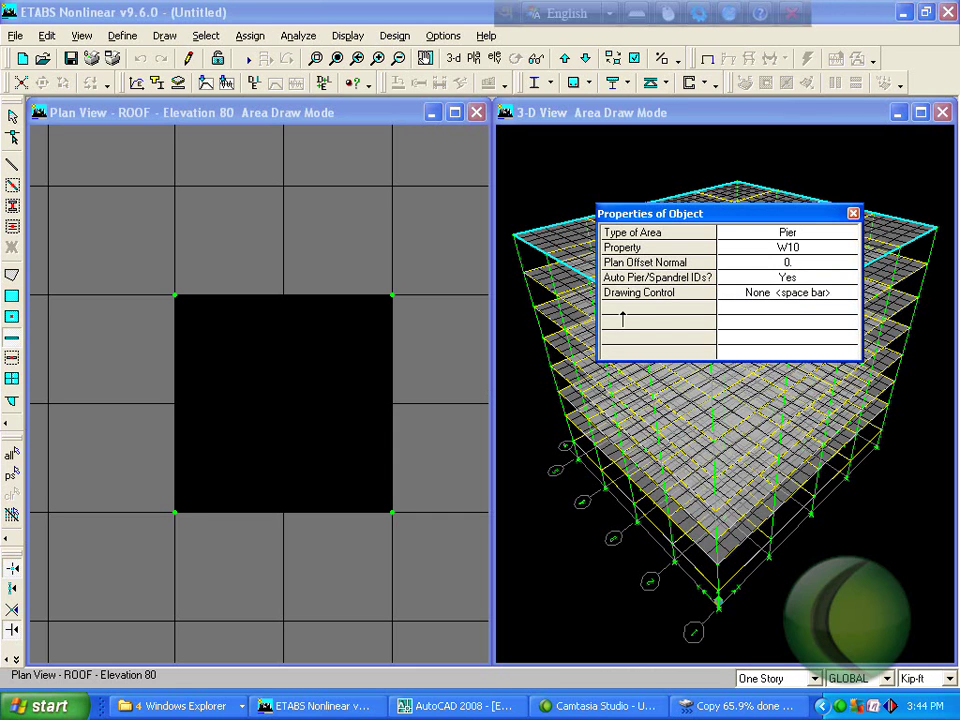
Draw W10 pier walls along three sides of the square roof opening, leaving the side facing grid line 2 open.
{"action": "left_click", "coordinate": [175, 515]}
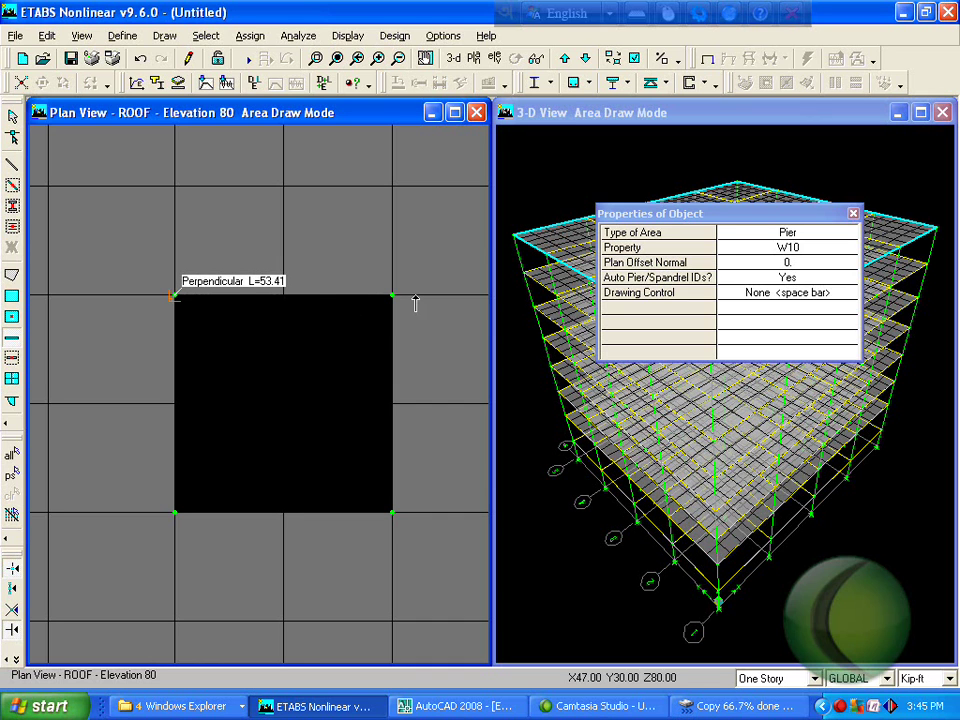
{"action": "key", "text": "Escape"}
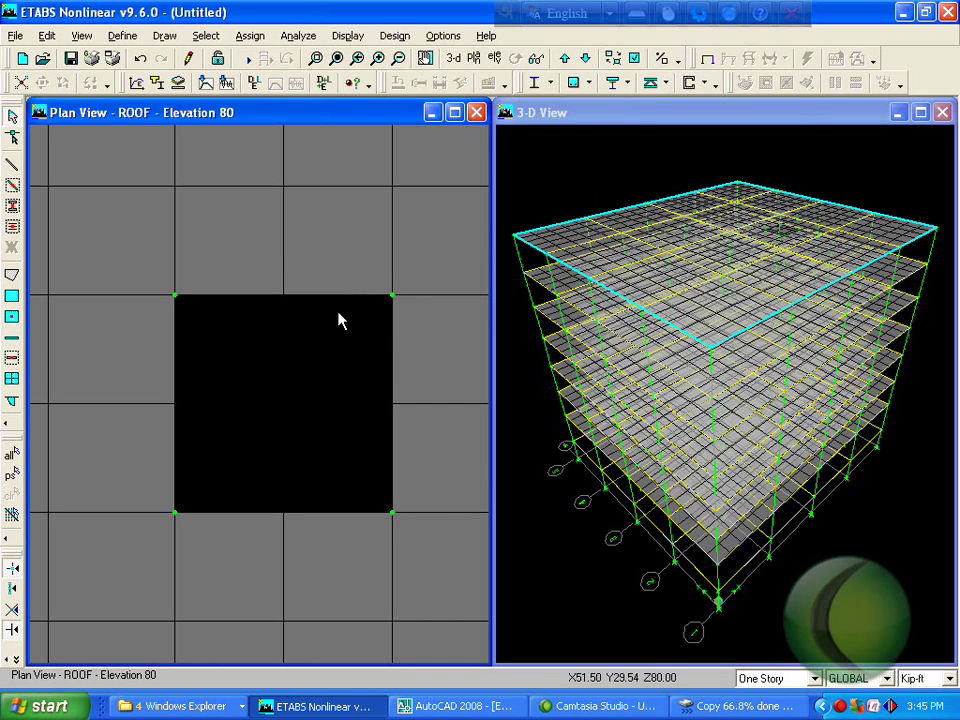
{"action": "left_click", "coordinate": [12, 347]}
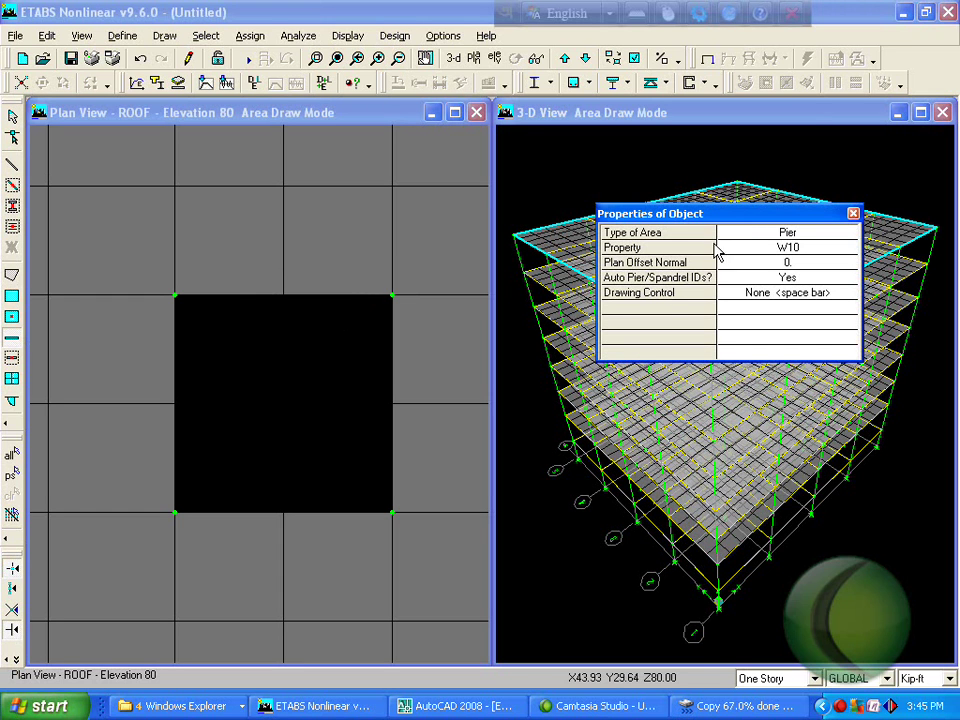
{"action": "left_click", "coordinate": [673, 246]}
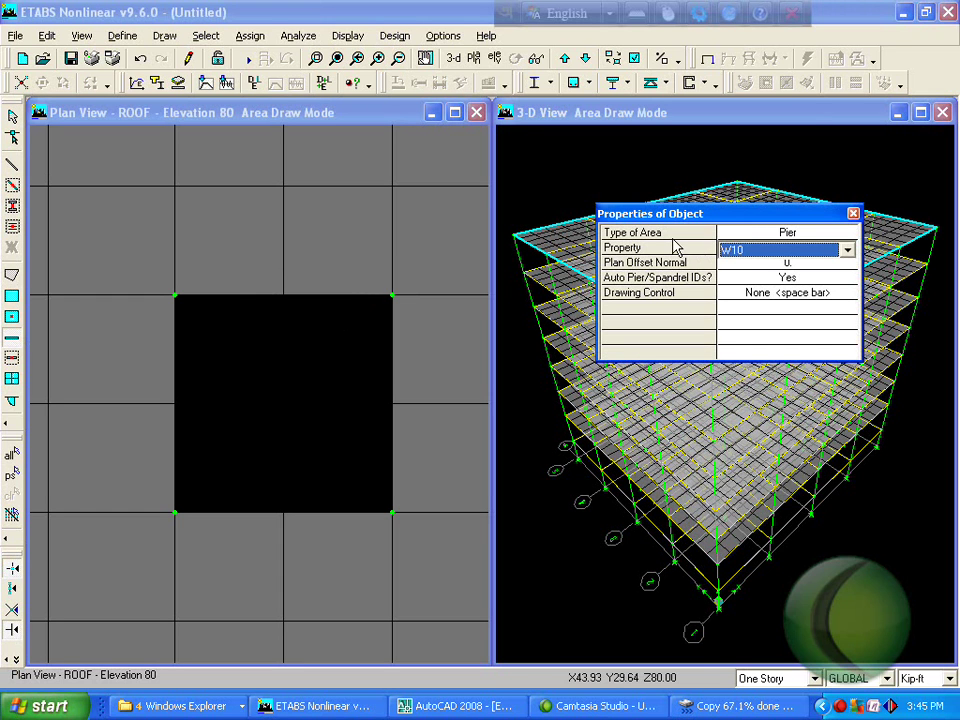
{"action": "left_click", "coordinate": [176, 512]}
{"action": "left_click", "coordinate": [177, 297]}
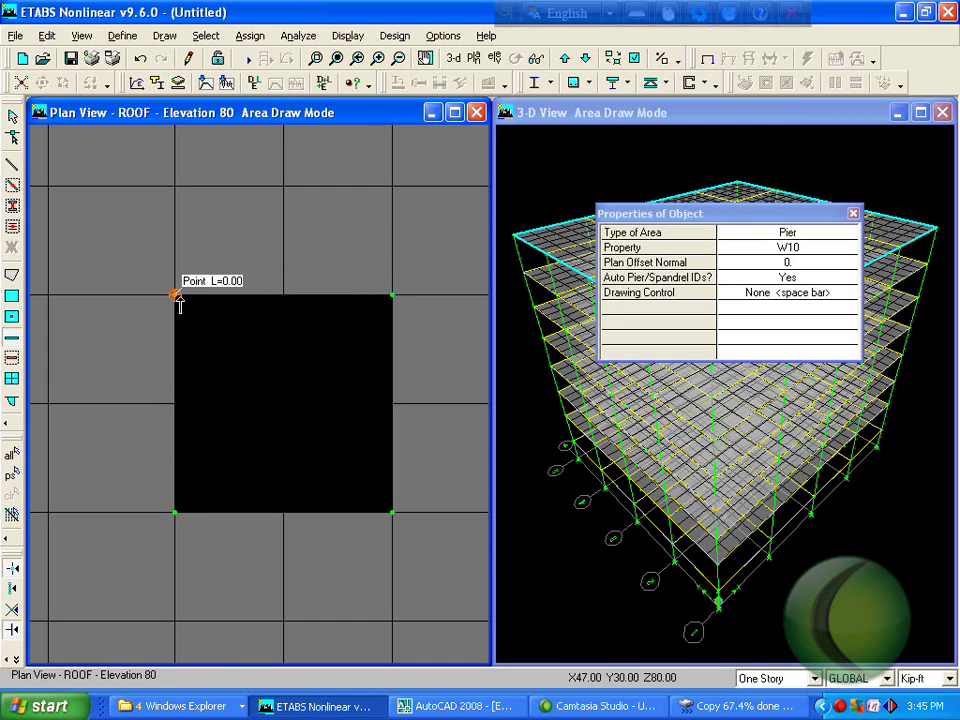
{"action": "left_click", "coordinate": [393, 296]}
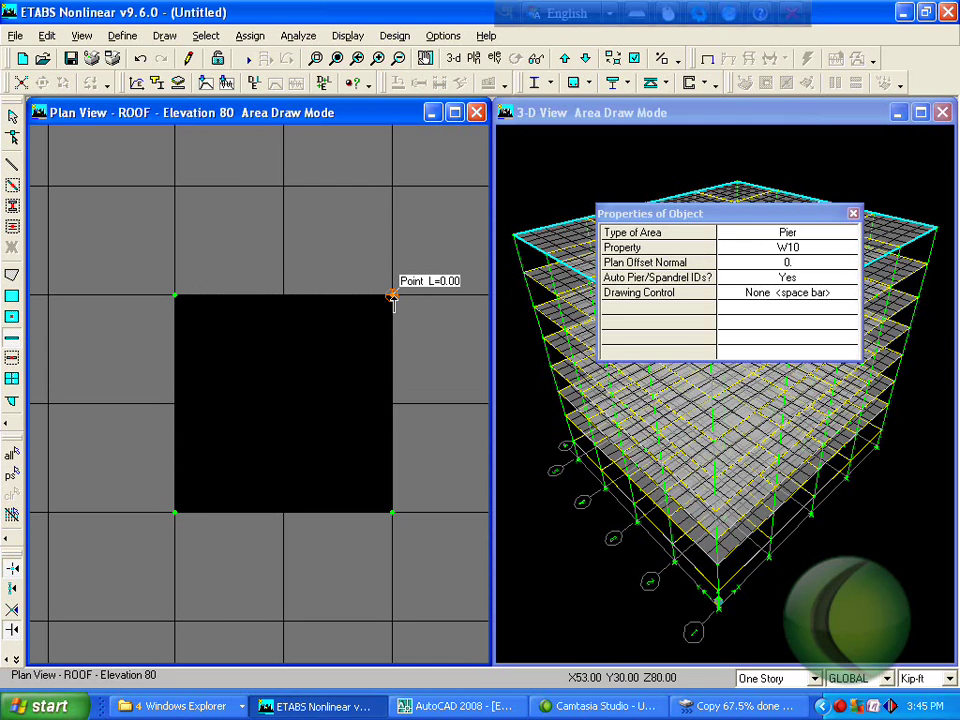
{"action": "left_click", "coordinate": [392, 511]}
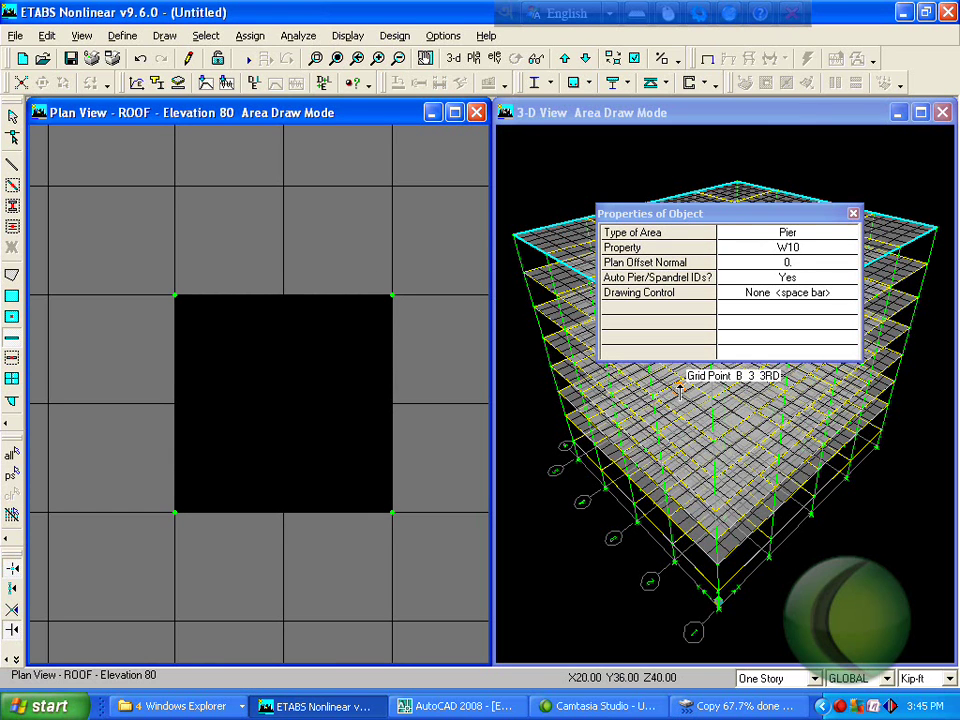
{"action": "left_click", "coordinate": [839, 707]}
{"action": "left_click", "coordinate": [620, 615]}
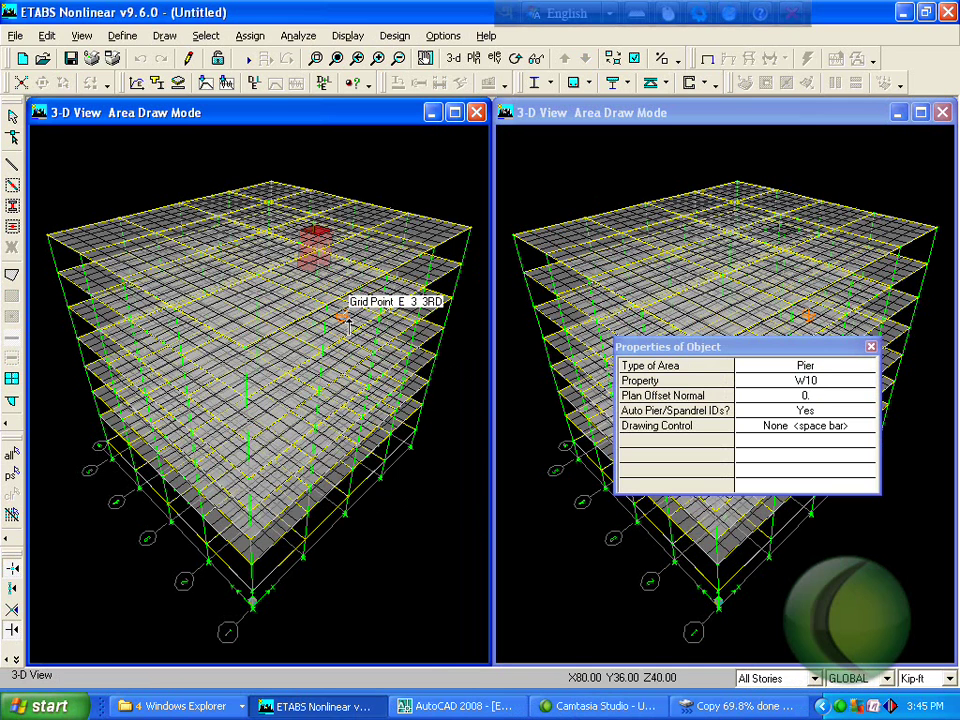
Select the three roof wall areas by section W10 and replicate them on stories 6TH down to BASE.
{"action": "key", "text": "Escape"}
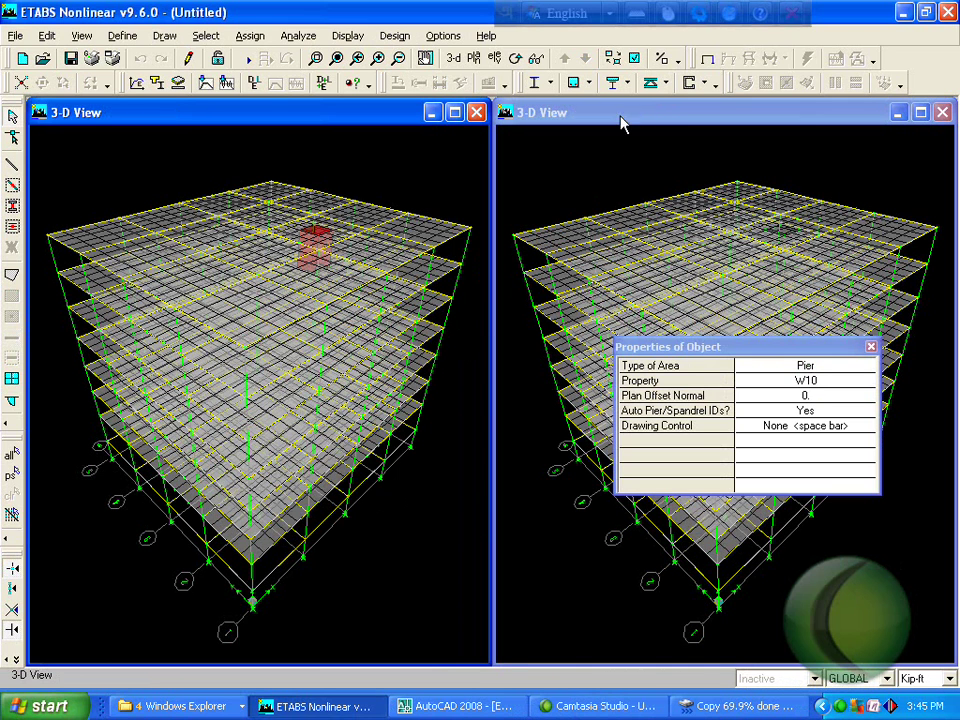
{"action": "left_click", "coordinate": [188, 60]}
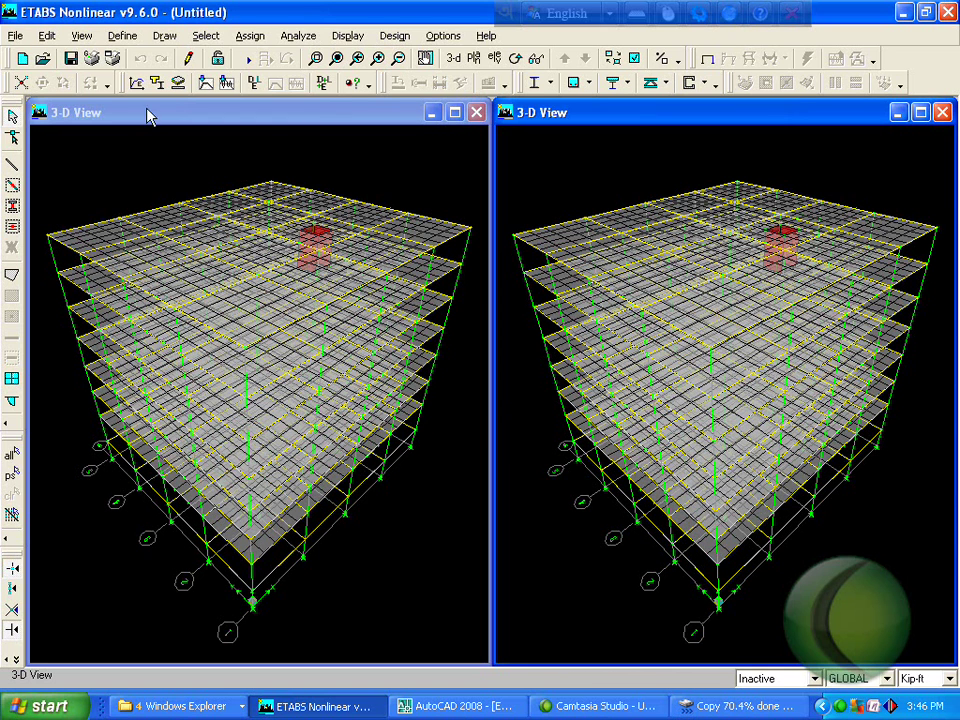
{"action": "left_click", "coordinate": [205, 35]}
{"action": "left_click", "coordinate": [304, 180]}
{"action": "left_click", "coordinate": [382, 365]}
{"action": "left_click", "coordinate": [581, 346]}
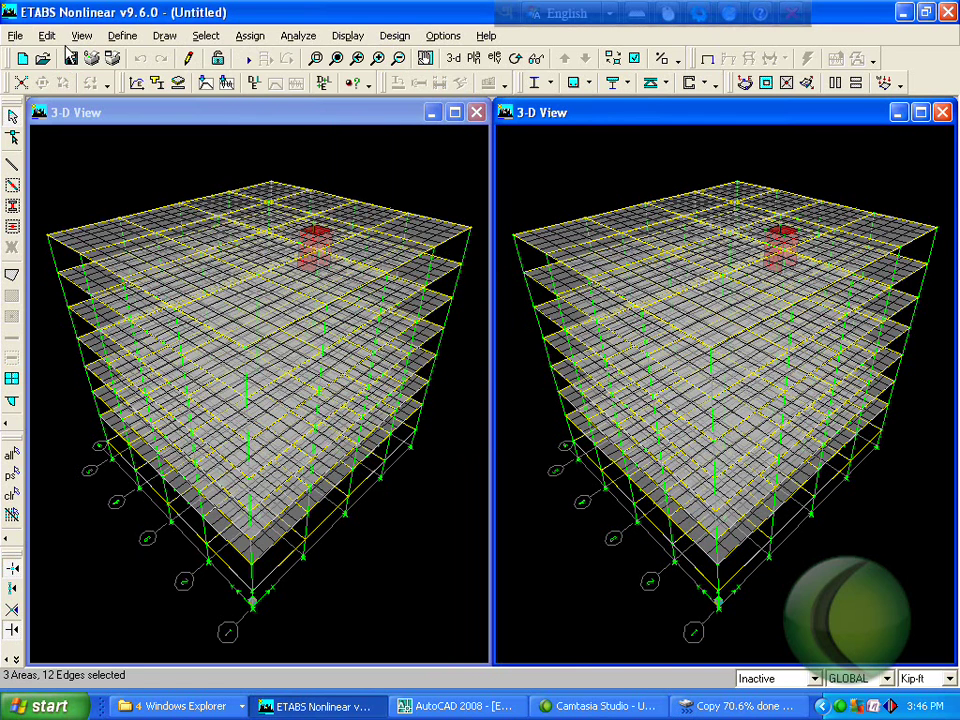
{"action": "left_click", "coordinate": [46, 35]}
{"action": "left_click", "coordinate": [100, 197]}
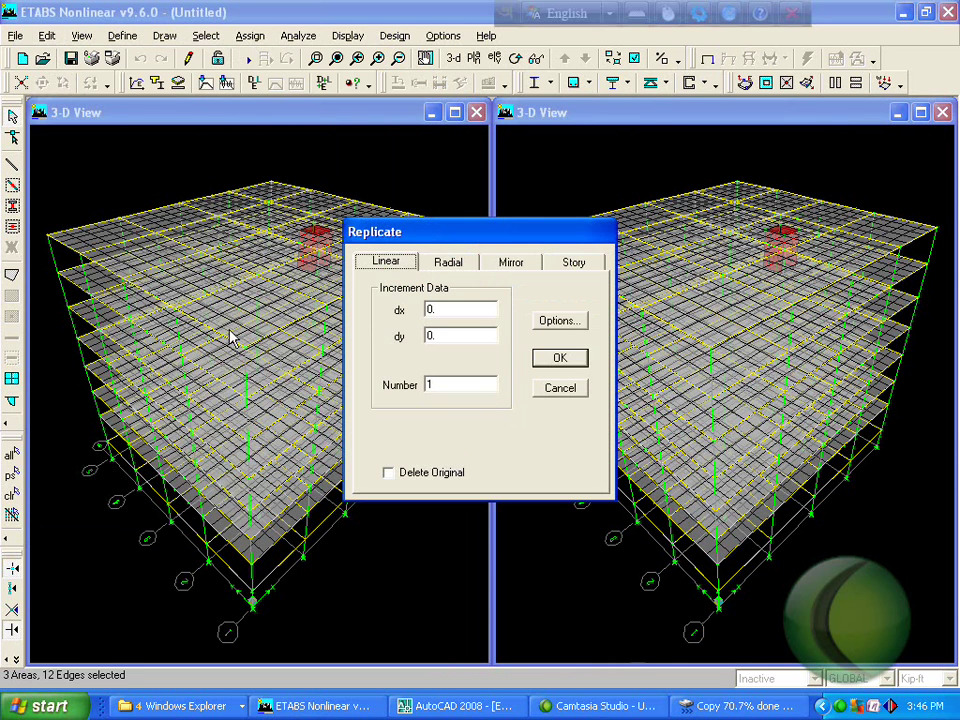
{"action": "left_click", "coordinate": [566, 263]}
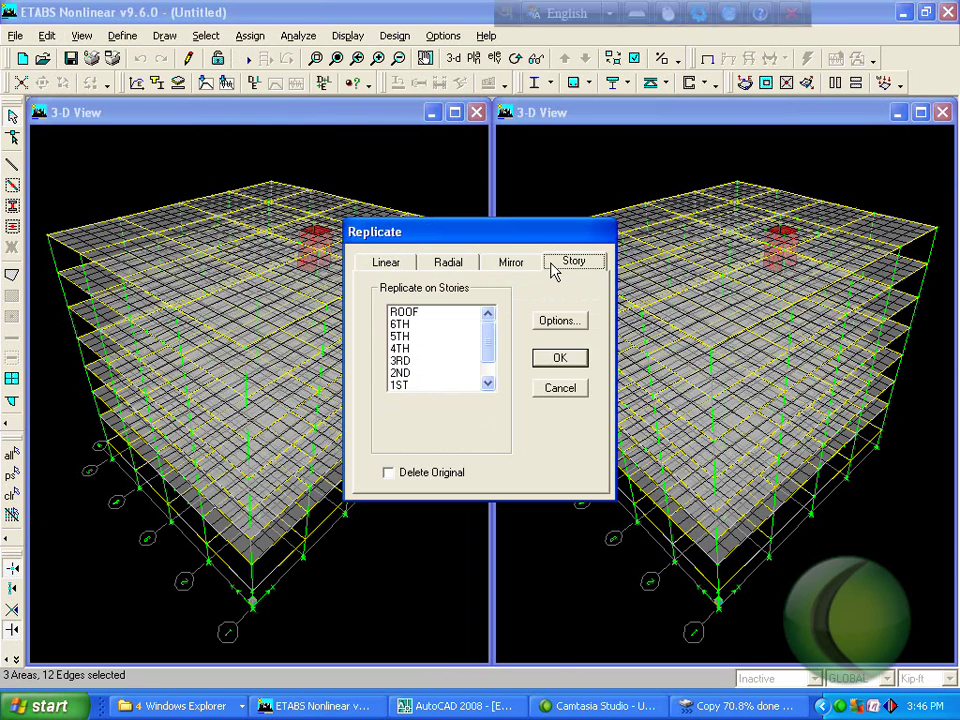
{"action": "left_click_drag", "start_coordinate": [429, 324], "coordinate": [425, 412]}
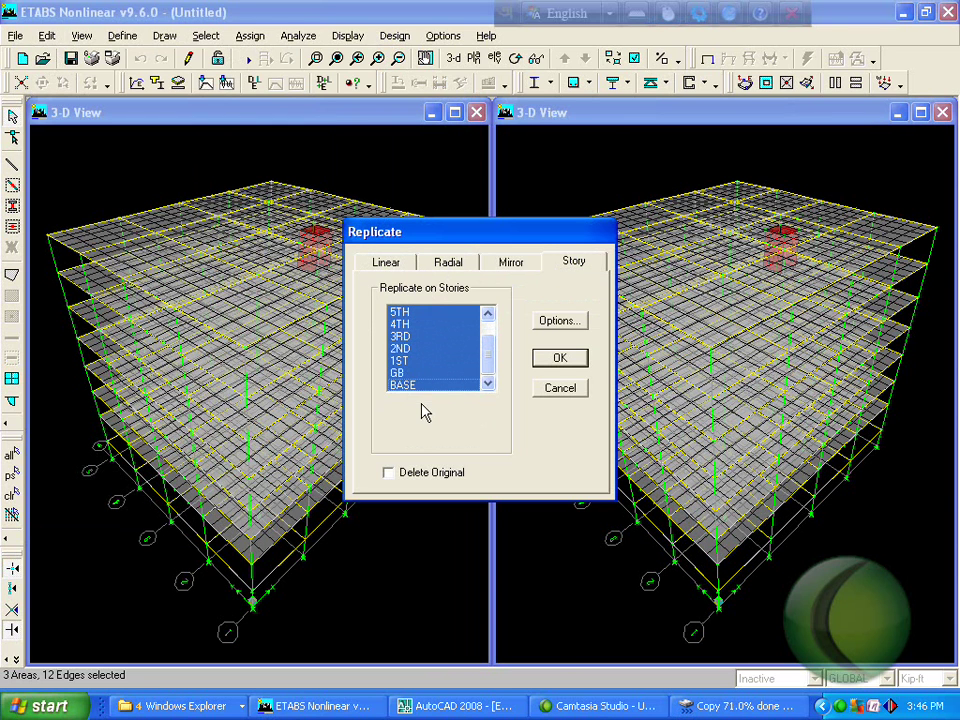
{"action": "left_click", "coordinate": [556, 362]}
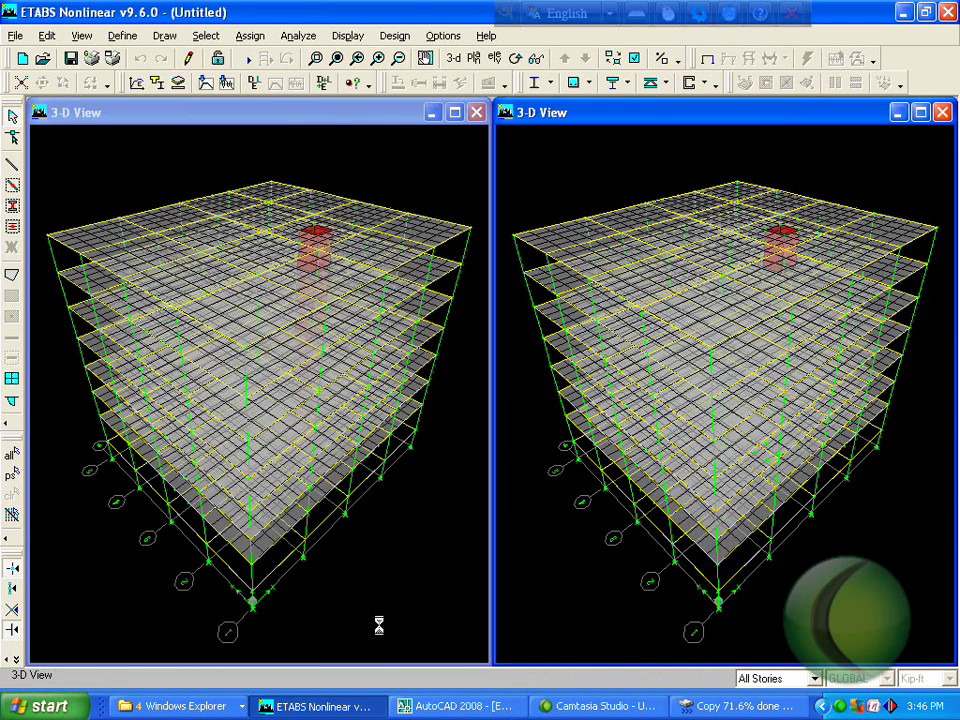
Switch to AutoCAD and look over the drawings to locate the shear wall layout in the BELOW GL plan.
{"action": "left_click", "coordinate": [455, 706]}
{"action": "scroll", "coordinate": [351, 257], "scroll_direction": "down", "scroll_amount": 5}
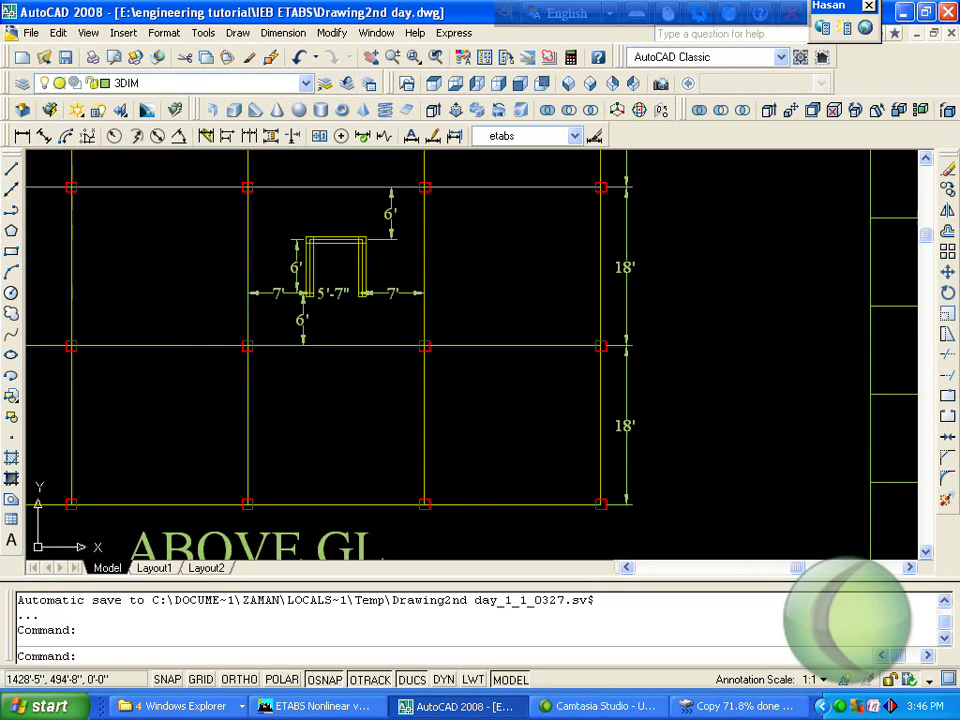
{"action": "scroll", "coordinate": [328, 306], "scroll_direction": "down", "scroll_amount": 4}
{"action": "scroll", "coordinate": [354, 306], "scroll_direction": "up", "scroll_amount": 3}
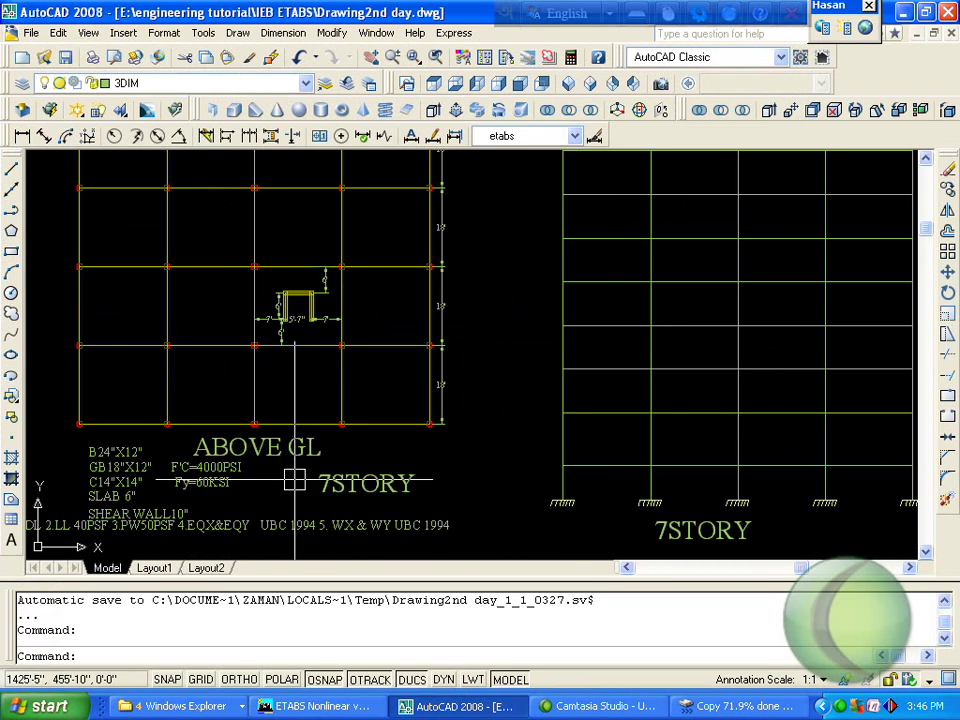
{"action": "scroll", "coordinate": [316, 318], "scroll_direction": "down", "scroll_amount": 5}
{"action": "scroll", "coordinate": [497, 332], "scroll_direction": "down", "scroll_amount": 2}
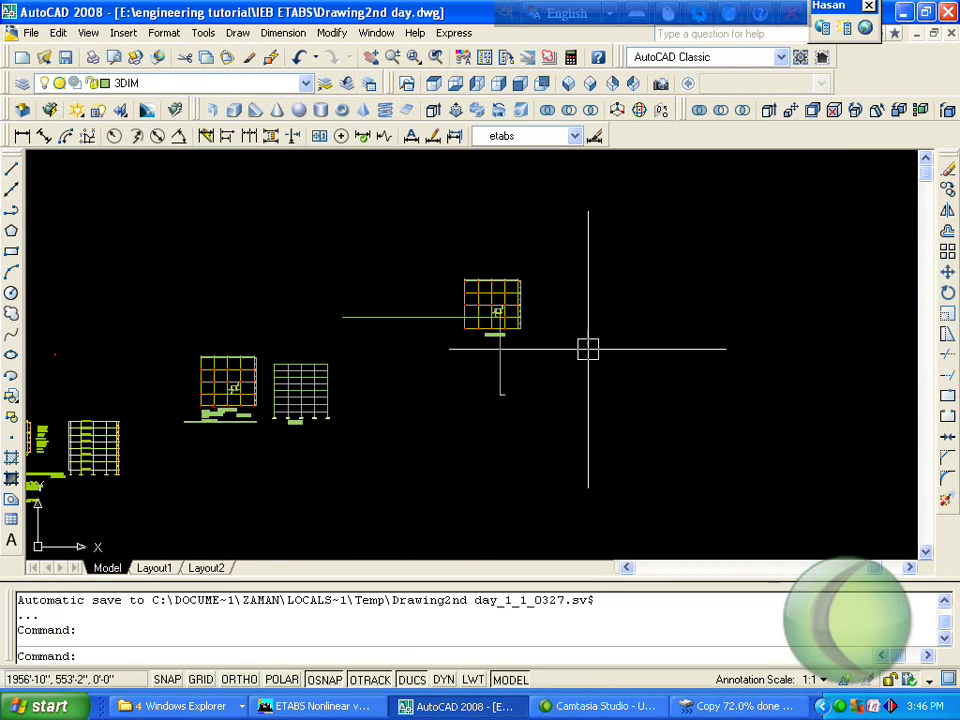
{"action": "scroll", "coordinate": [560, 340], "scroll_direction": "up", "scroll_amount": 3}
{"action": "scroll", "coordinate": [469, 299], "scroll_direction": "up", "scroll_amount": 4}
{"action": "scroll", "coordinate": [463, 291], "scroll_direction": "down", "scroll_amount": 2}
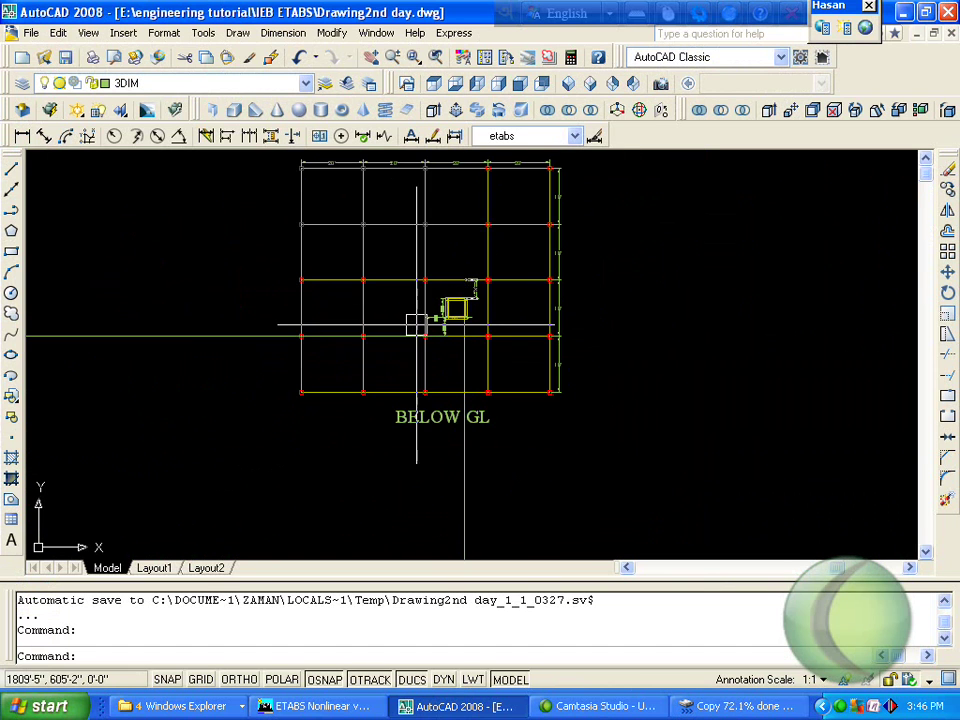
Erase the two stray lines, one horizontal and one vertical, that extend out of the BELOW GL plan.
{"action": "left_click", "coordinate": [162, 346]}
{"action": "key", "text": "Delete"}
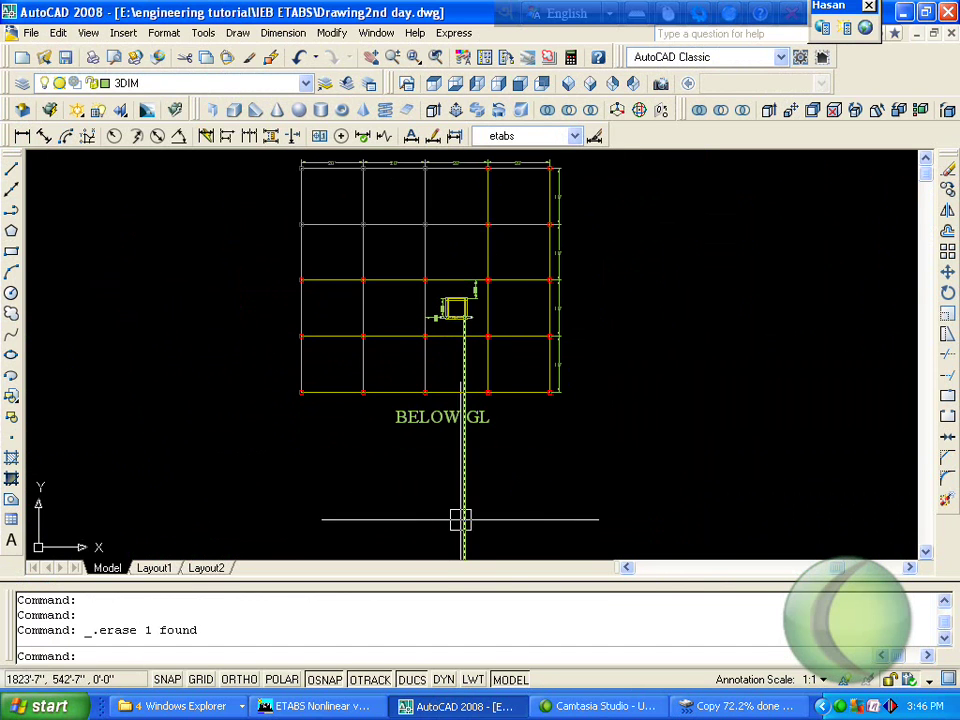
{"action": "left_click", "coordinate": [463, 522]}
{"action": "key", "text": "Delete"}
Examine the shear wall outline and its dimensions in the BELOW GL plan.
{"action": "scroll", "coordinate": [450, 324], "scroll_direction": "up", "scroll_amount": 8}
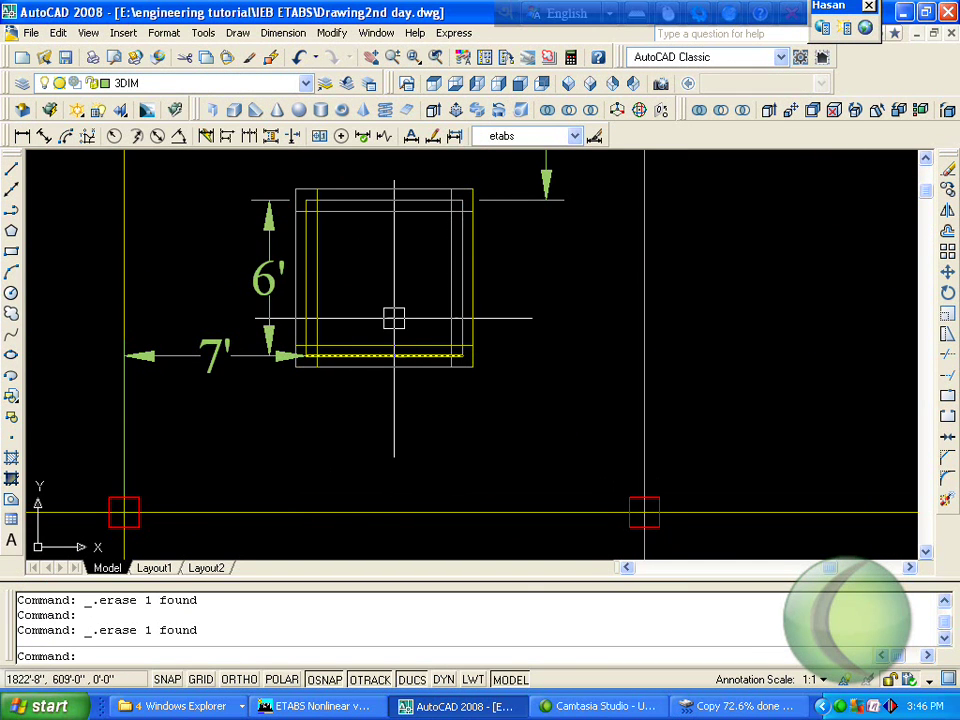
{"action": "scroll", "coordinate": [355, 349], "scroll_direction": "up", "scroll_amount": 4}
{"action": "scroll", "coordinate": [356, 349], "scroll_direction": "down", "scroll_amount": 5}
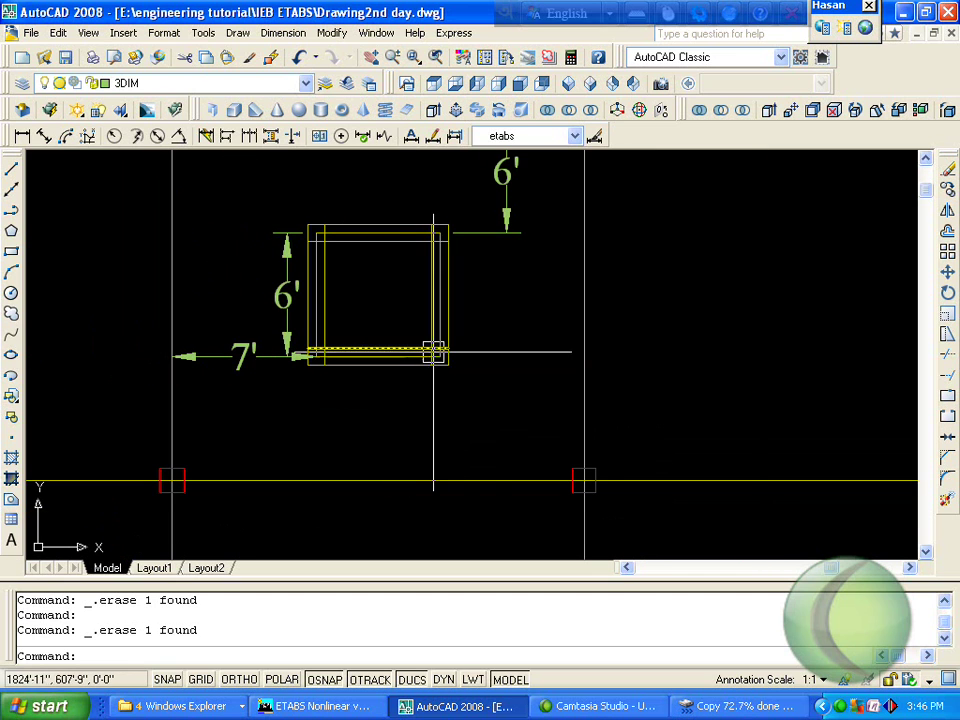
Switch to ETABS, select all areas with section W10 and show only that selection in the active 3-D view.
{"action": "key", "text": "alt+Tab"}
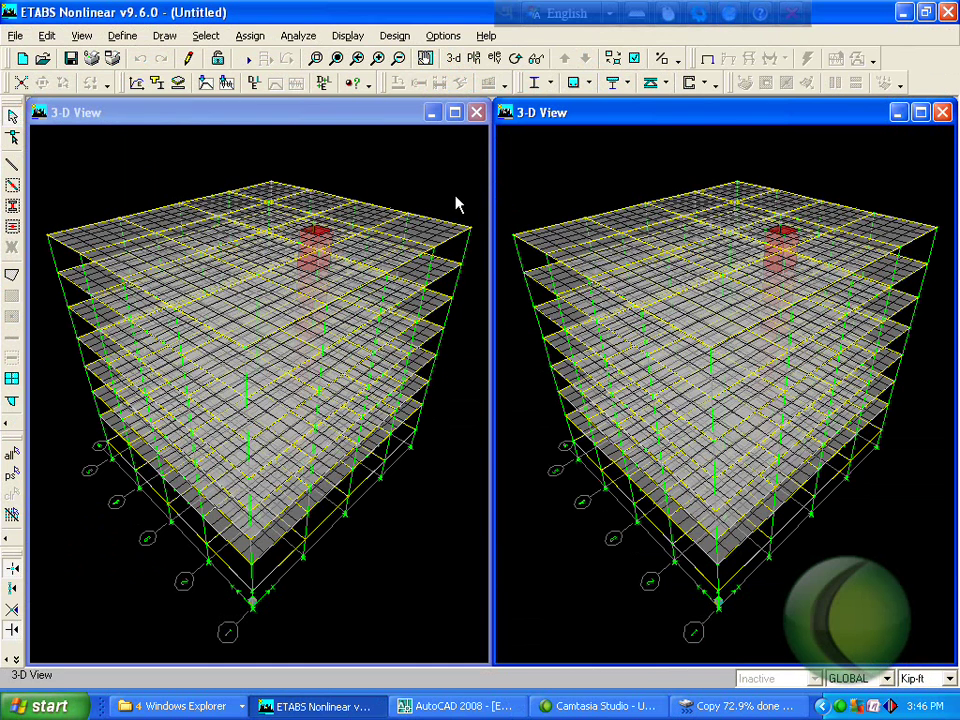
{"action": "left_click", "coordinate": [206, 35]}
{"action": "left_click", "coordinate": [372, 383]}
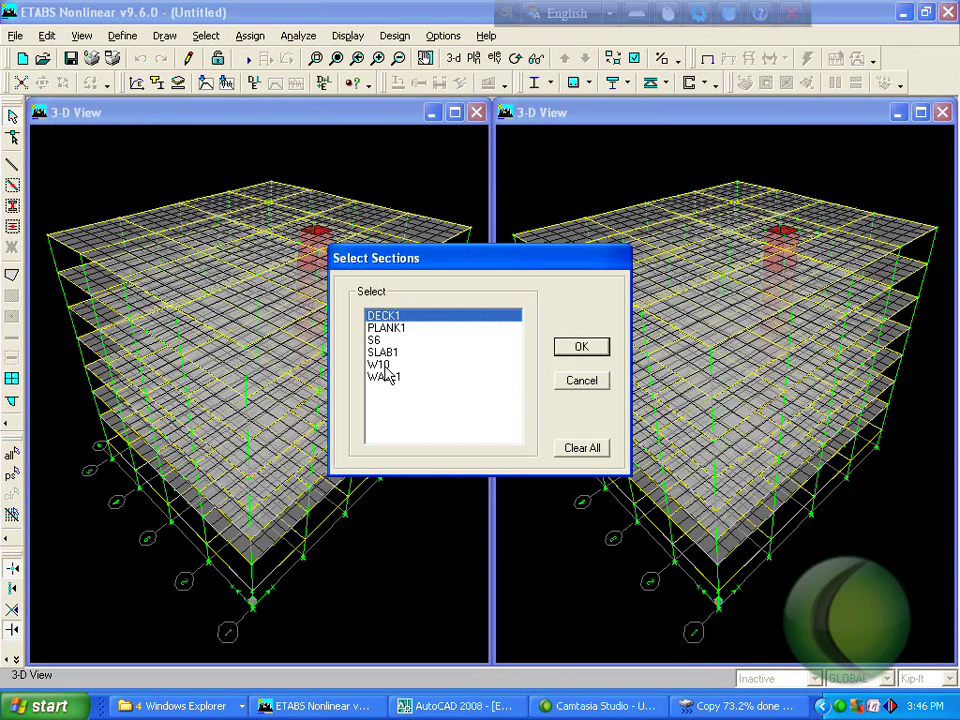
{"action": "left_click", "coordinate": [507, 366]}
{"action": "left_click", "coordinate": [572, 346]}
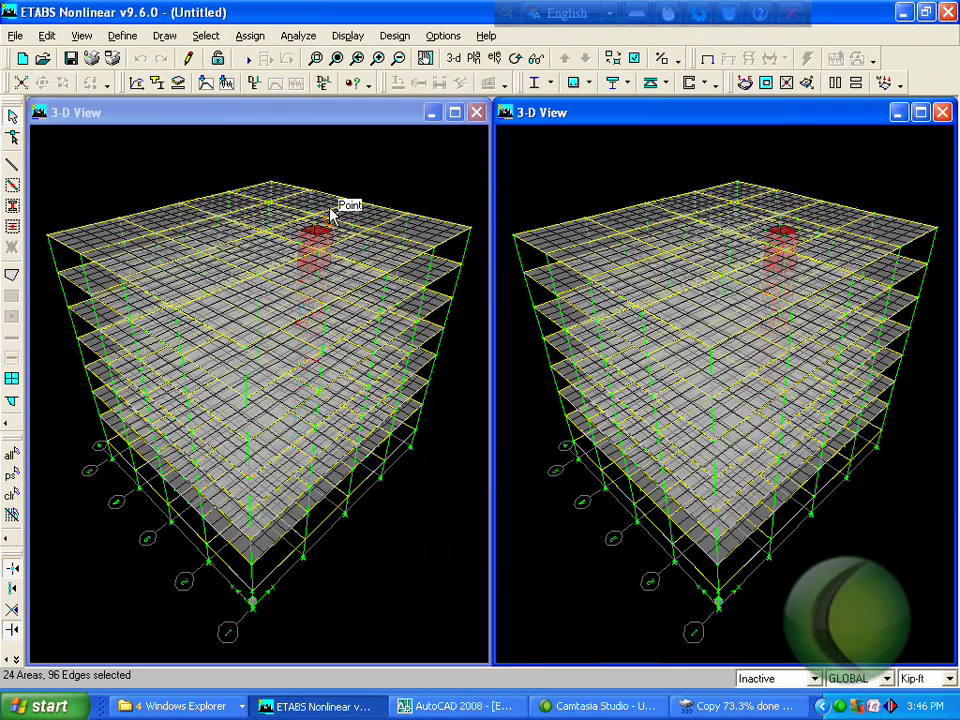
{"action": "left_click", "coordinate": [88, 36]}
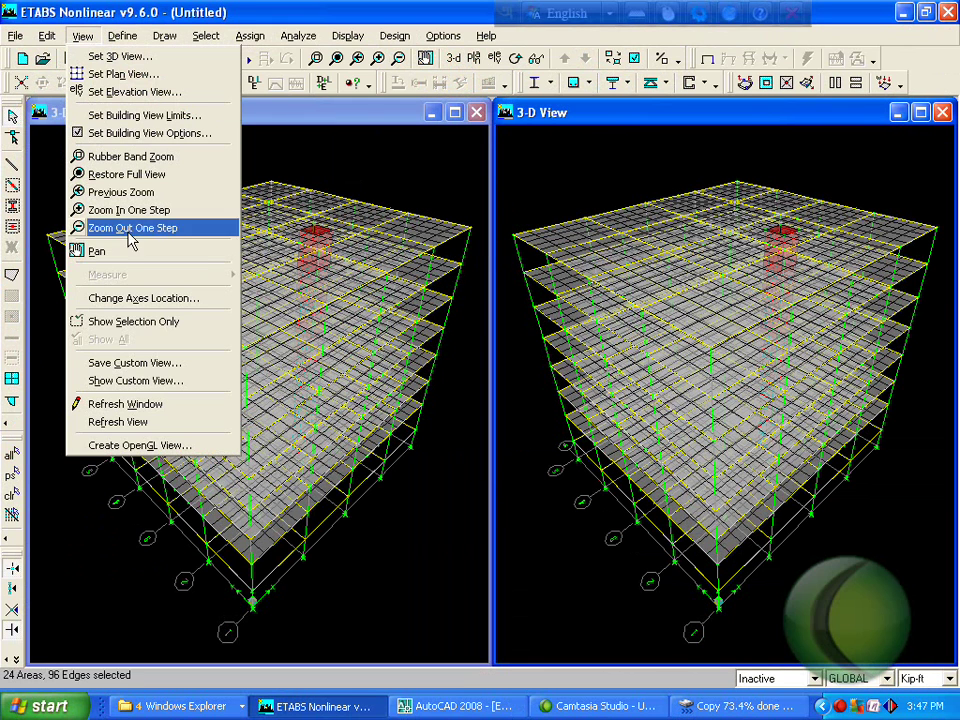
{"action": "left_click", "coordinate": [172, 323]}
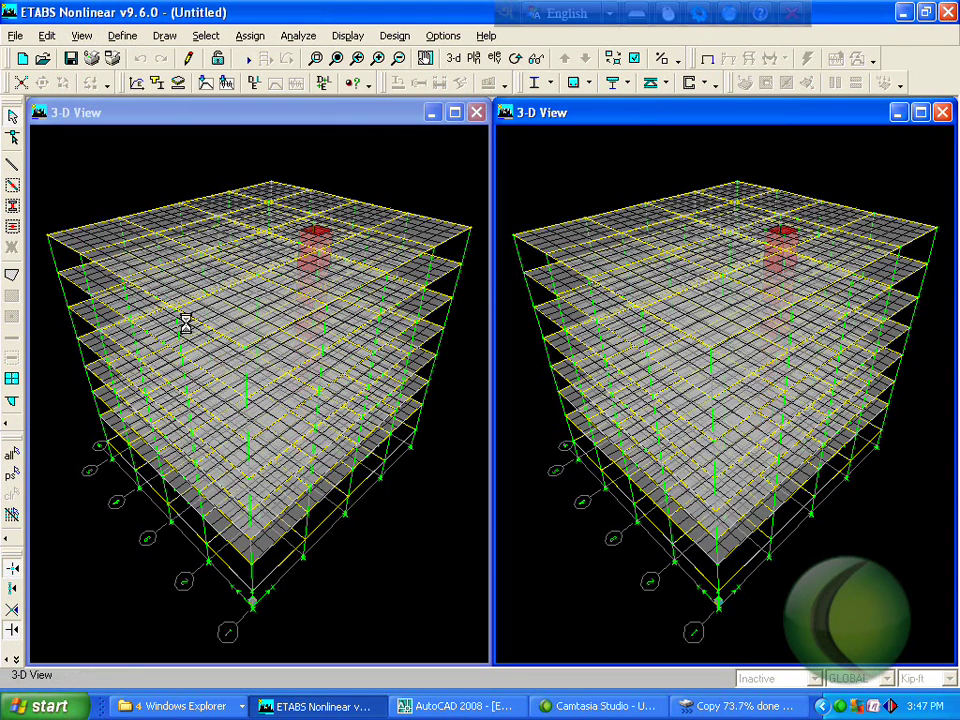
Set the unfiltered 3-D view to the ROOF plan and go down story by story to the GB plan.
{"action": "left_click", "coordinate": [413, 195]}
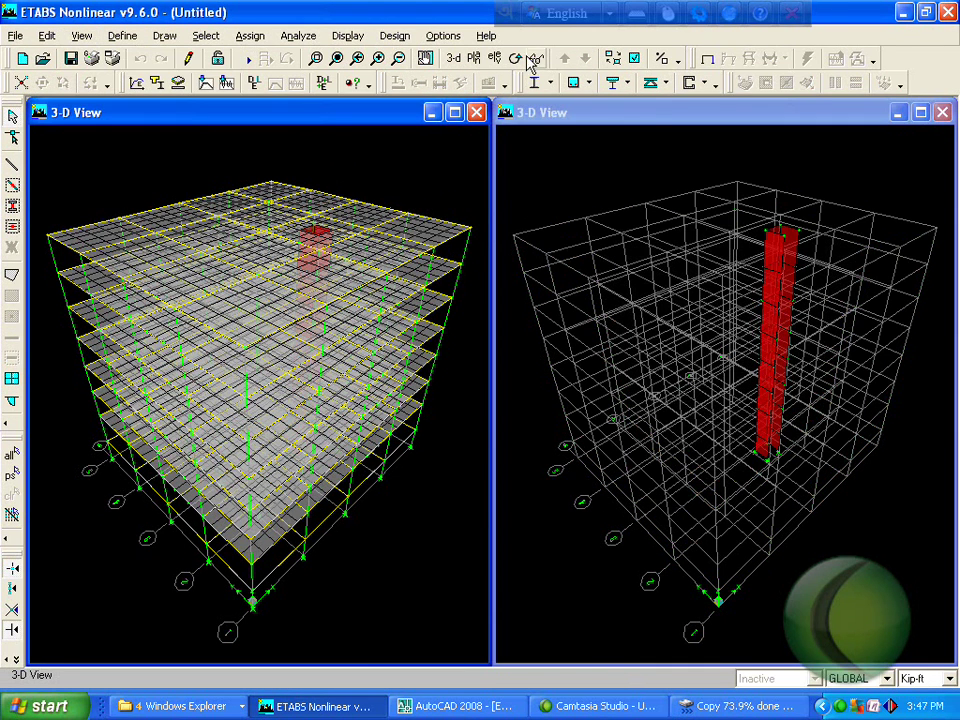
{"action": "left_click", "coordinate": [474, 58]}
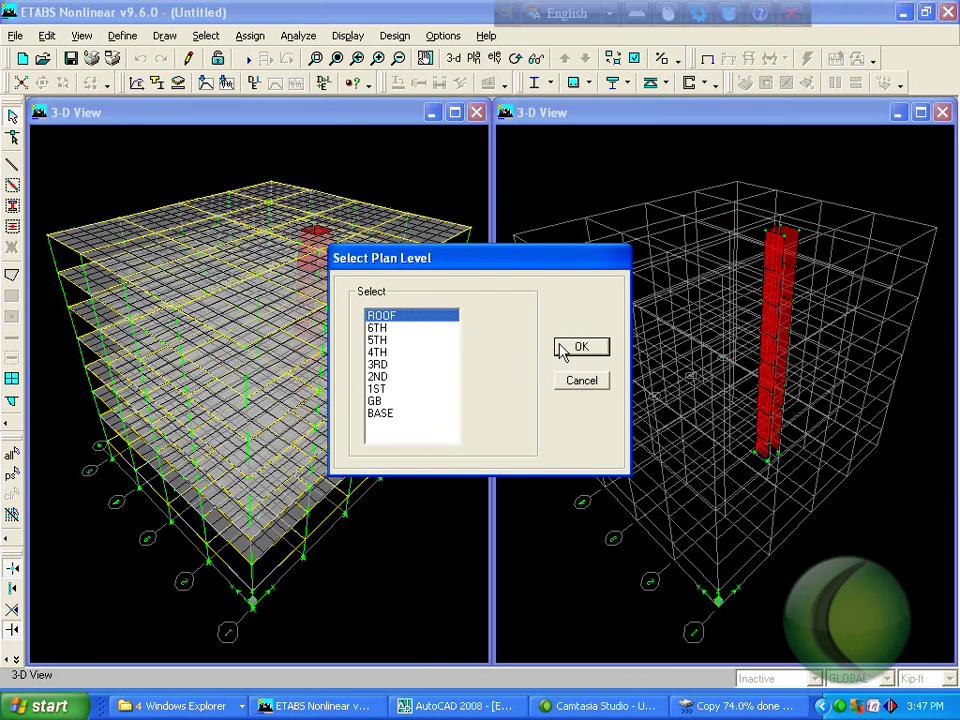
{"action": "left_click", "coordinate": [562, 348]}
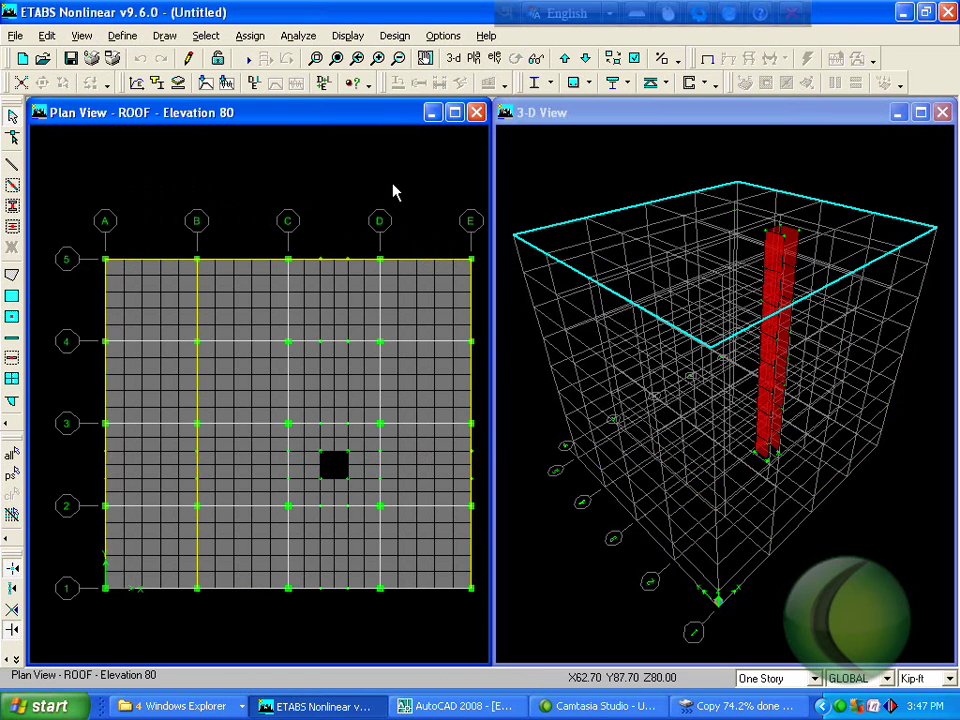
{"action": "left_click", "coordinate": [585, 58]}
{"action": "left_click", "coordinate": [586, 58]}
{"action": "left_click", "coordinate": [586, 58]}
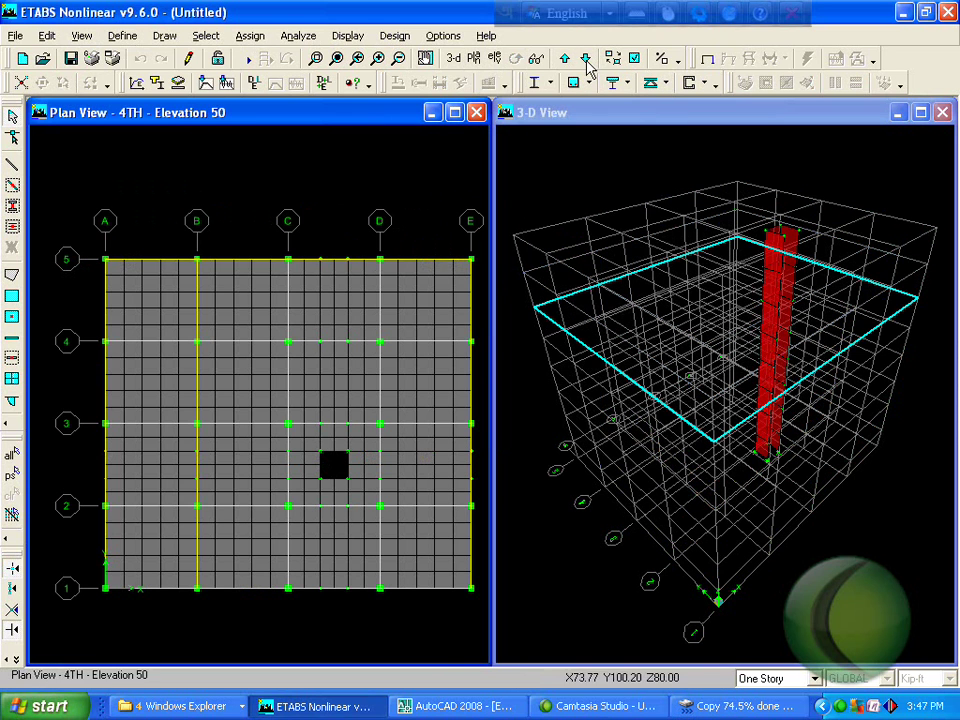
{"action": "left_click", "coordinate": [586, 58]}
{"action": "left_click", "coordinate": [586, 58]}
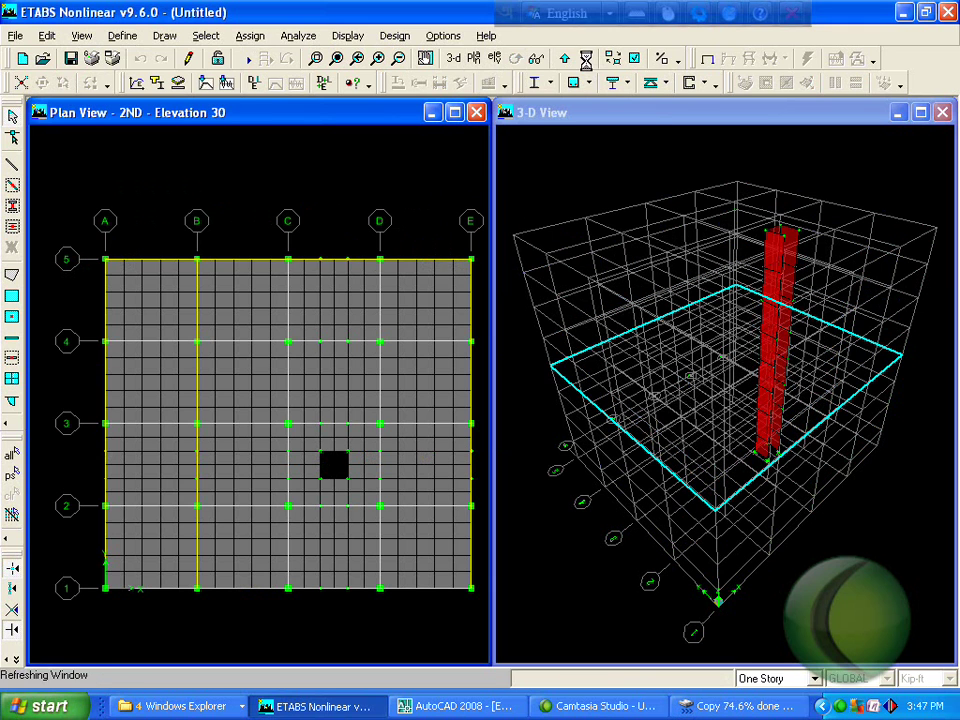
{"action": "left_click", "coordinate": [586, 58]}
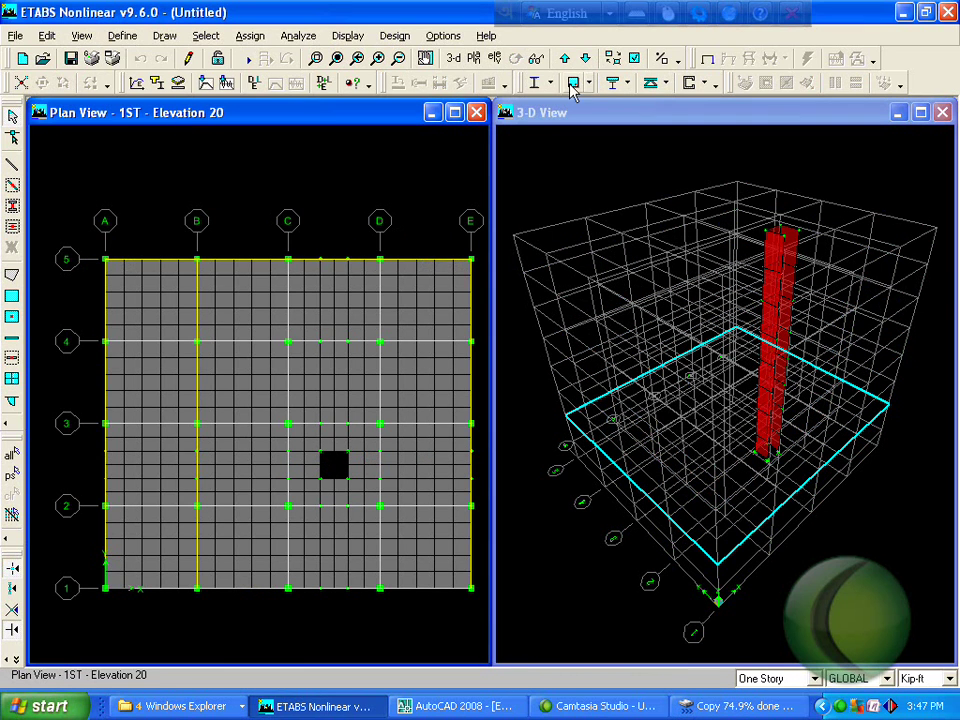
{"action": "left_click", "coordinate": [586, 58]}
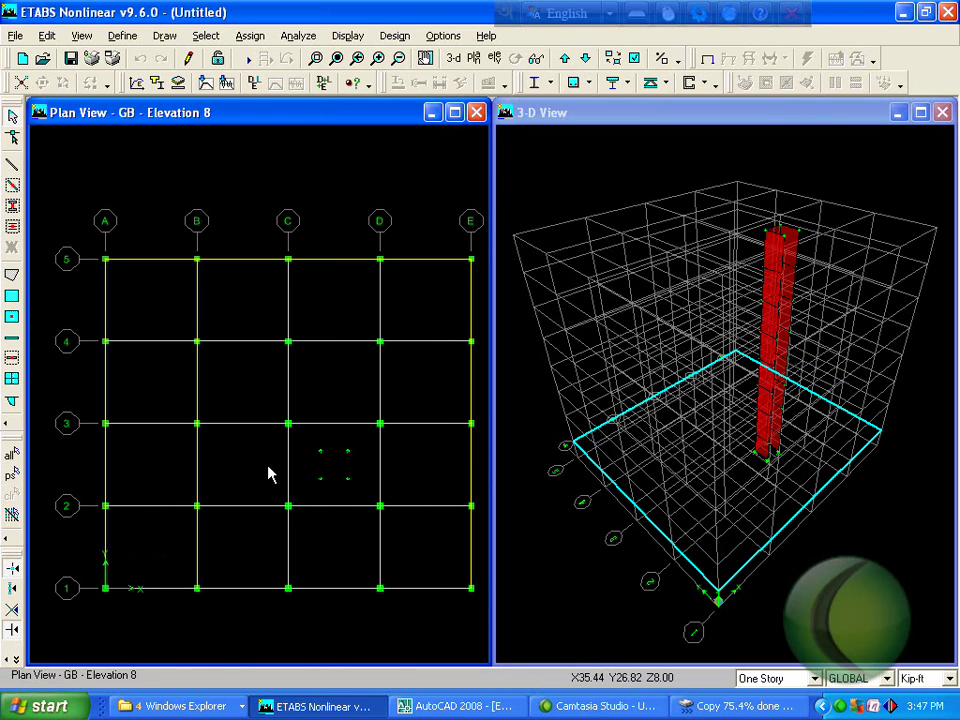
Draw a W10 pier wall on story GB between the two offset points nearest grid line 2 and refresh the 3-D view.
{"action": "left_click", "coordinate": [16, 342]}
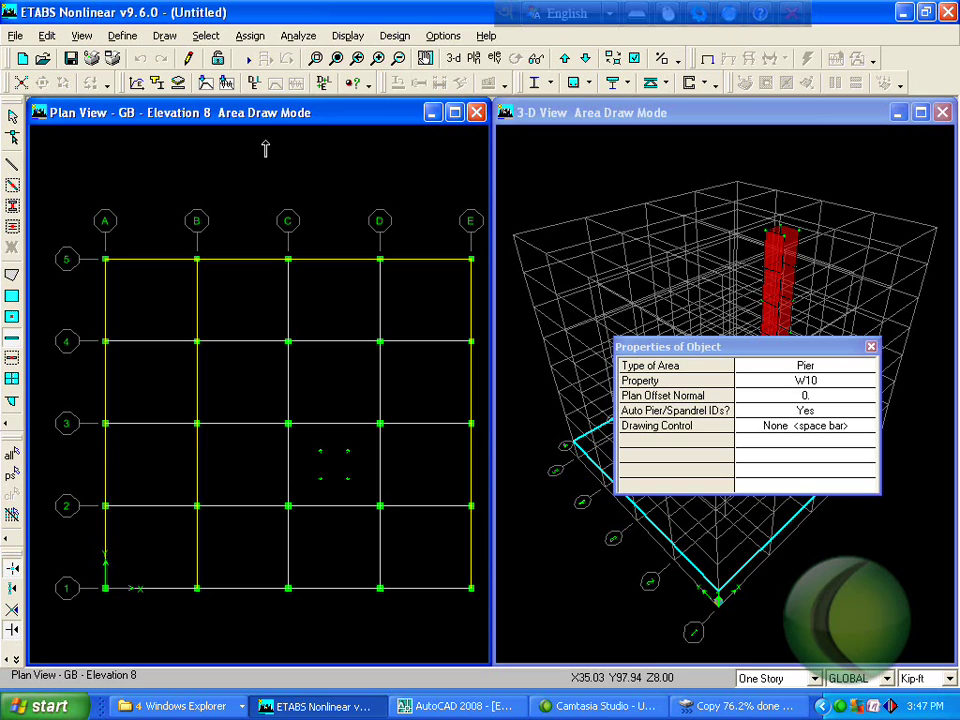
{"action": "left_click", "coordinate": [320, 59]}
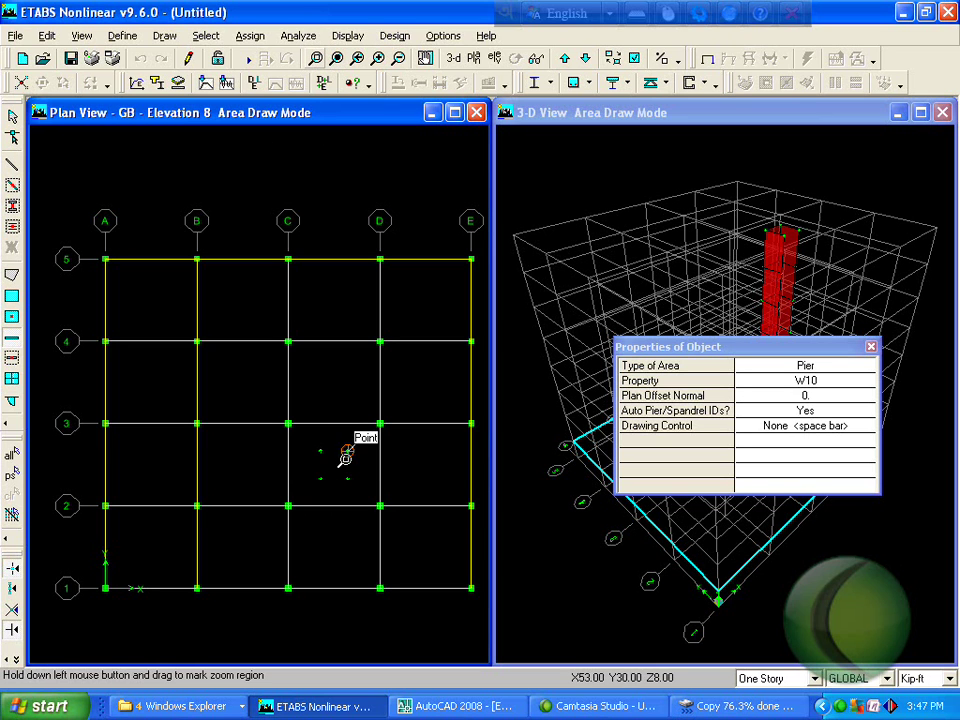
{"action": "left_click_drag", "start_coordinate": [361, 437], "coordinate": [294, 492]}
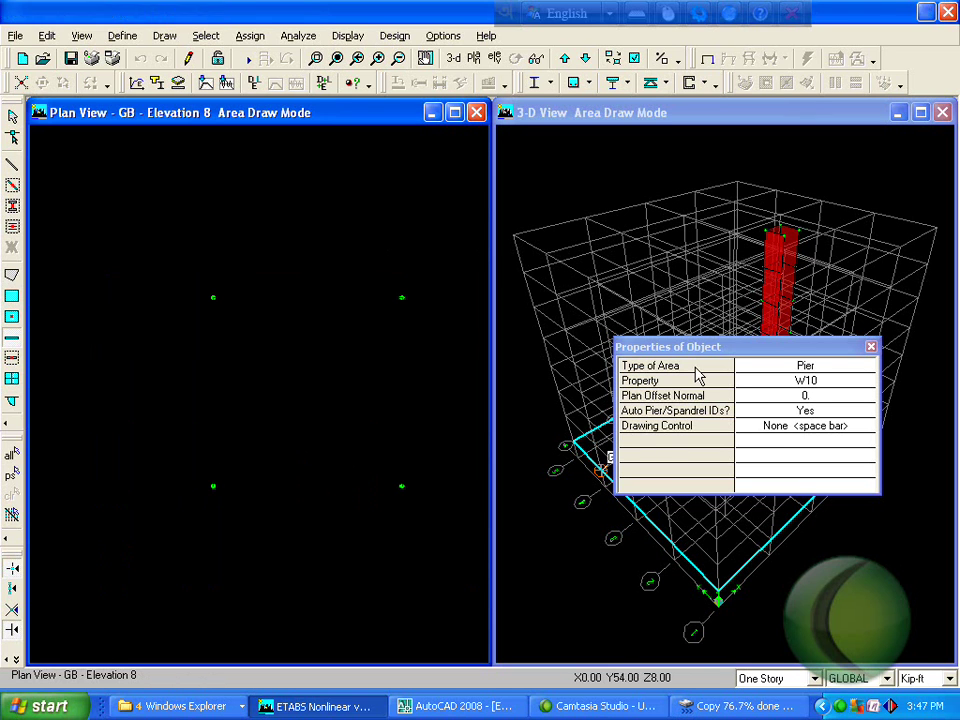
{"action": "left_click", "coordinate": [213, 487]}
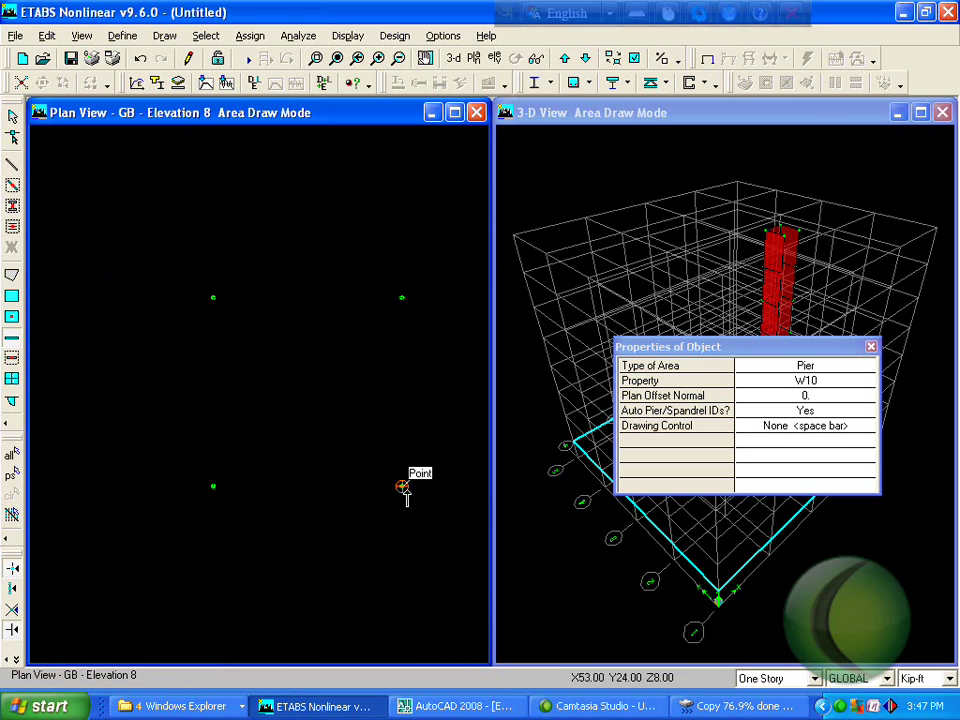
{"action": "left_click", "coordinate": [871, 348]}
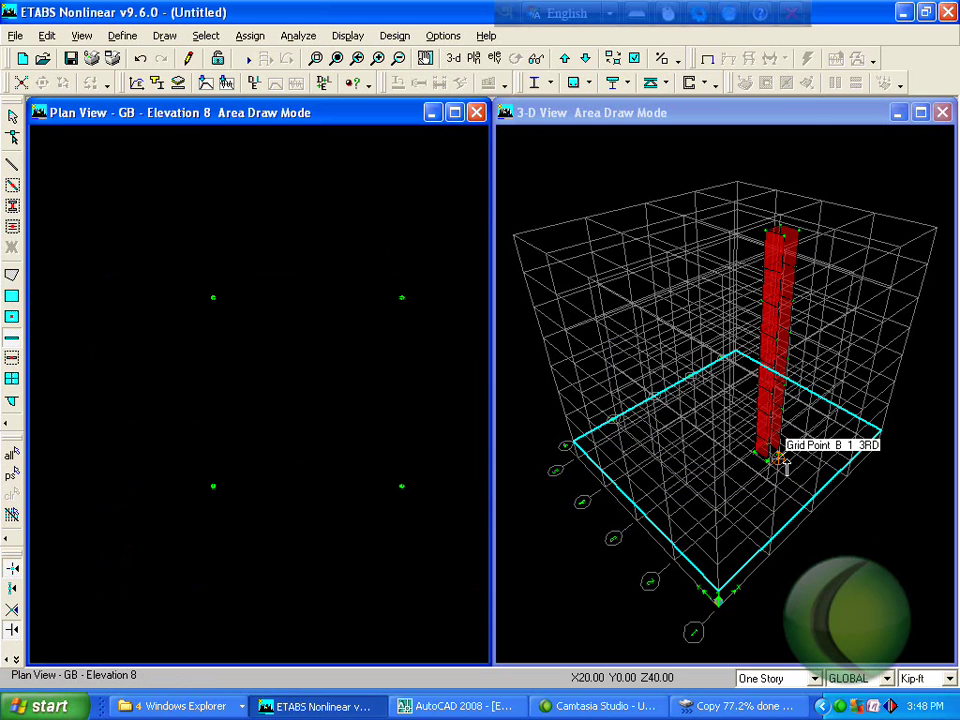
{"action": "key", "text": "Escape"}
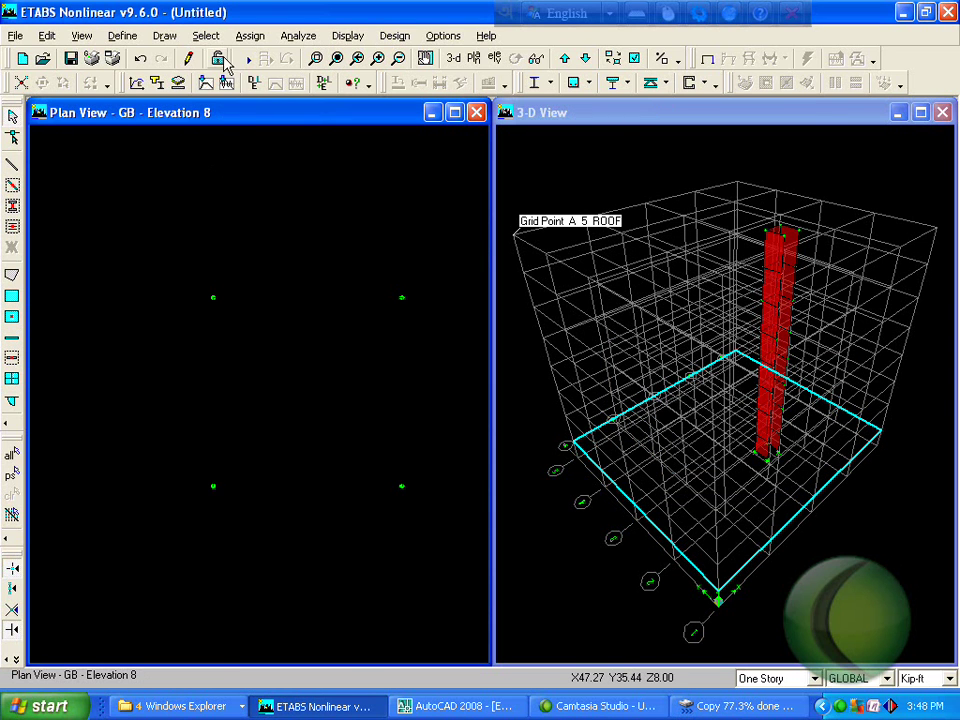
{"action": "left_click", "coordinate": [165, 37]}
{"action": "left_click", "coordinate": [176, 57]}
{"action": "left_click", "coordinate": [588, 109]}
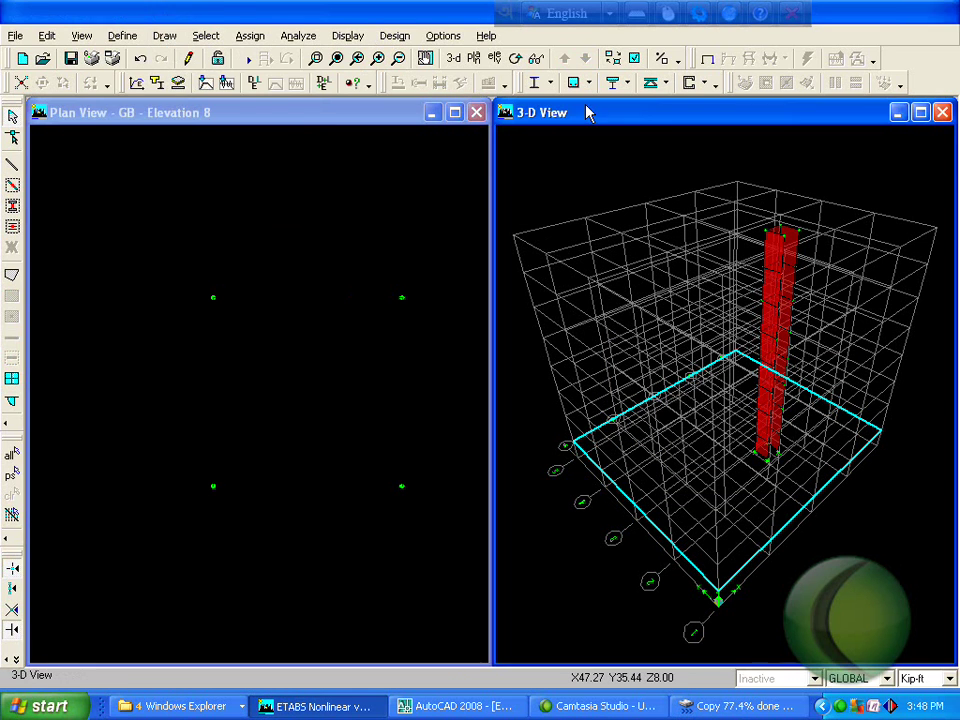
{"action": "left_click", "coordinate": [186, 58]}
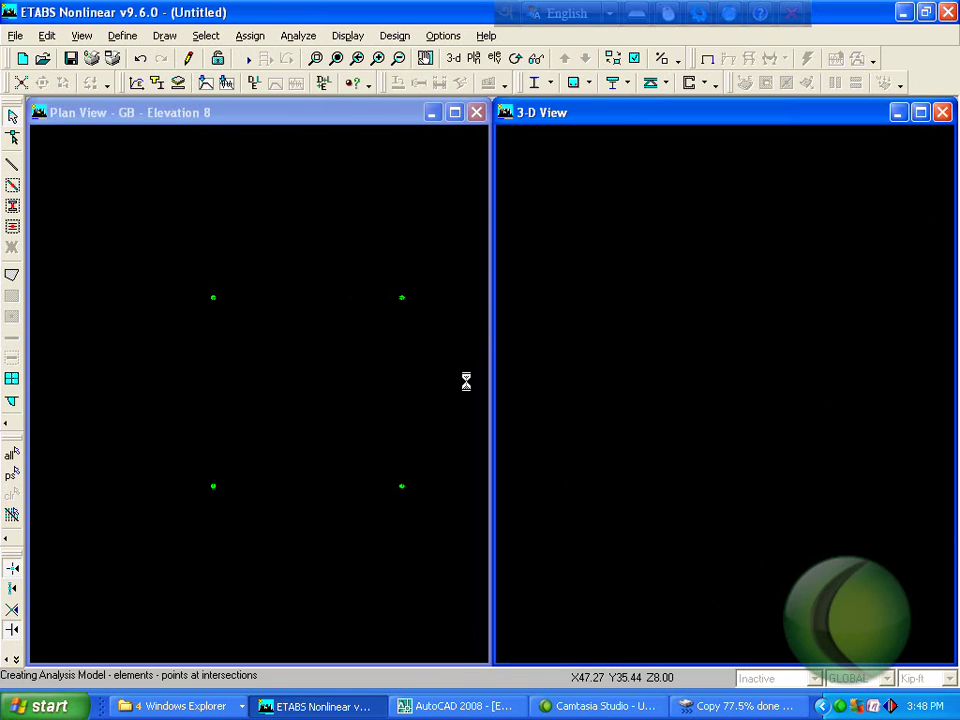
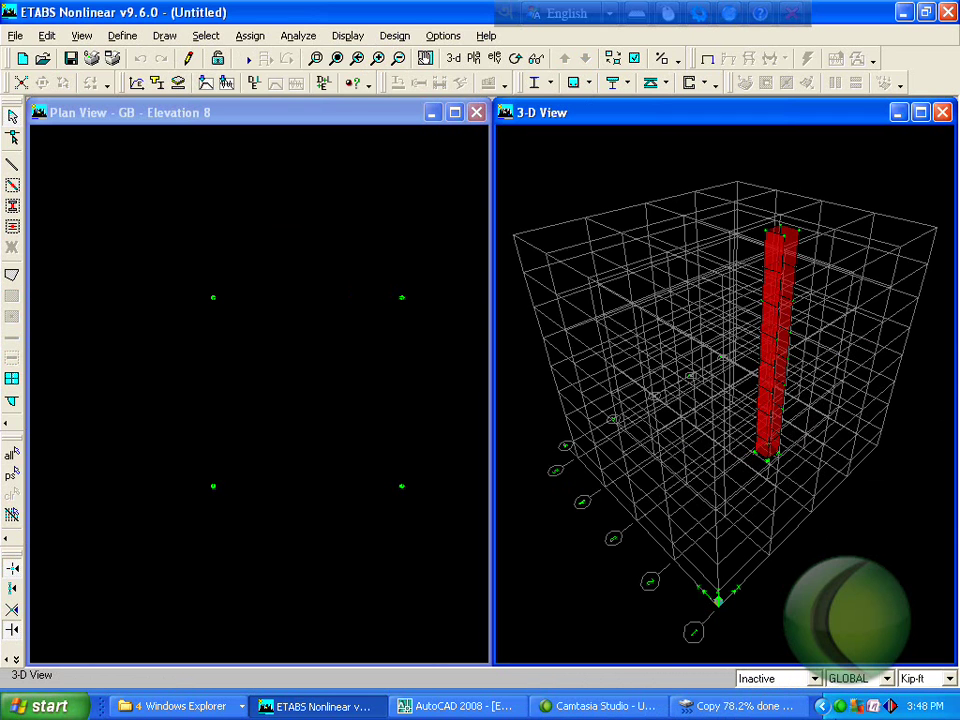
Hide the grid lines in the 3-D view.
{"action": "left_click", "coordinate": [633, 58]}
{"action": "left_click", "coordinate": [590, 323]}
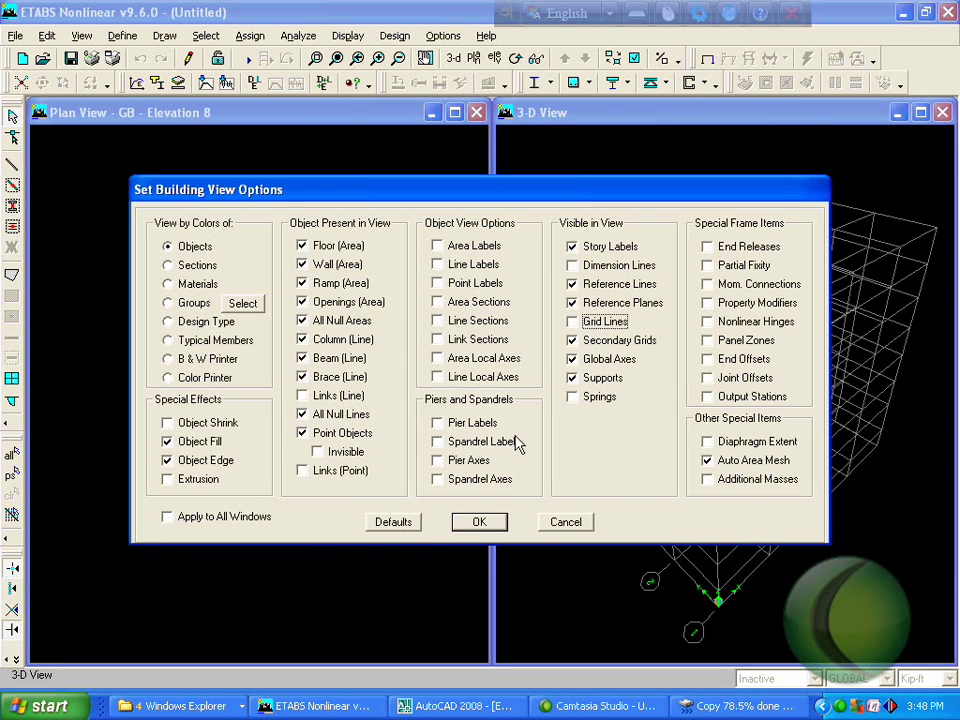
{"action": "left_click", "coordinate": [493, 521]}
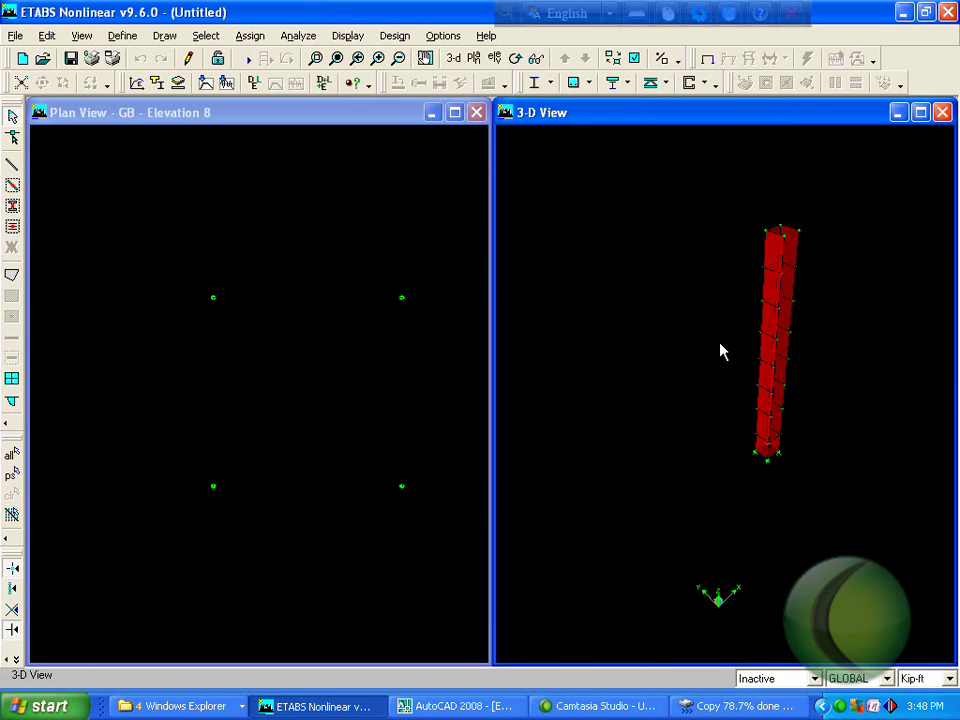
Select the shear wall panels of the lowest two levels and isolate them in the 3-D view to inspect the closed base.
{"action": "left_click", "coordinate": [517, 59]}
{"action": "left_click_drag", "start_coordinate": [767, 369], "coordinate": [681, 257]}
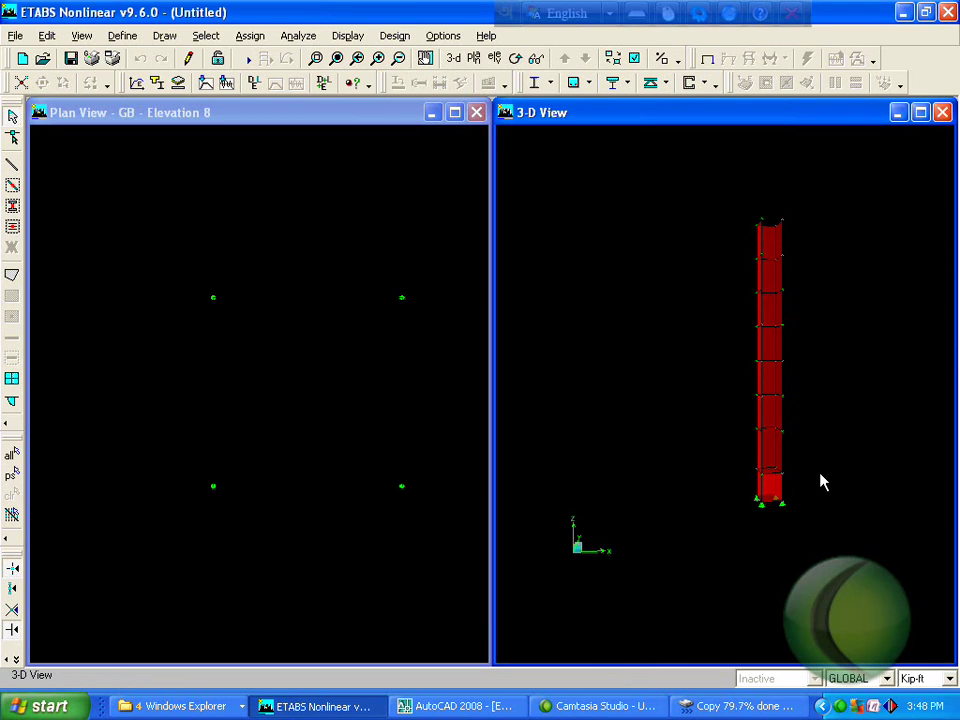
{"action": "left_click_drag", "start_coordinate": [749, 530], "coordinate": [717, 537]}
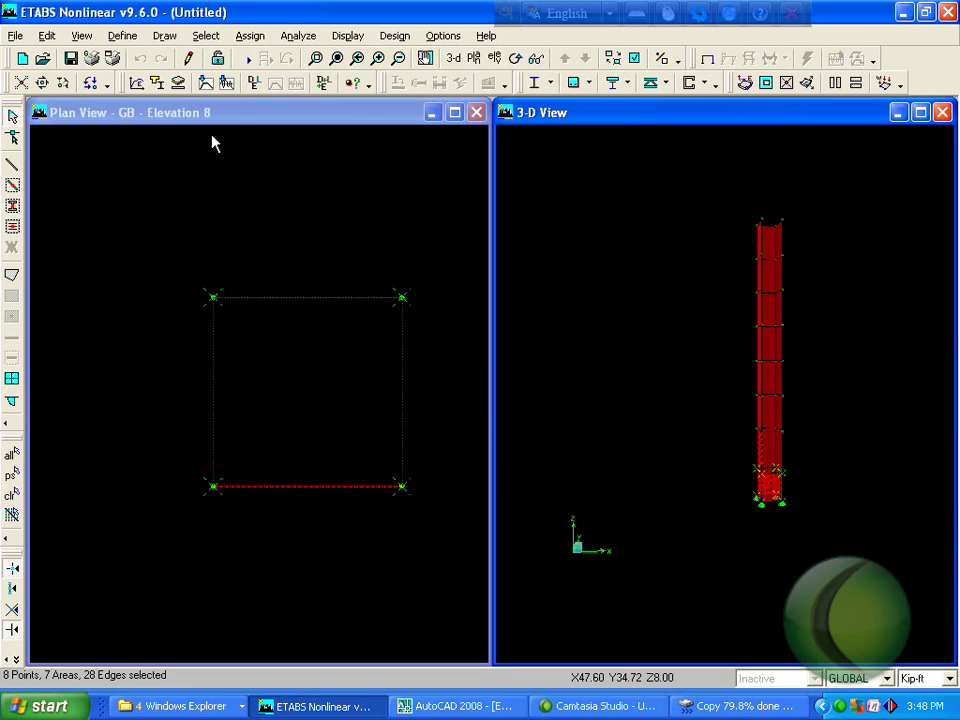
{"action": "left_click", "coordinate": [82, 35]}
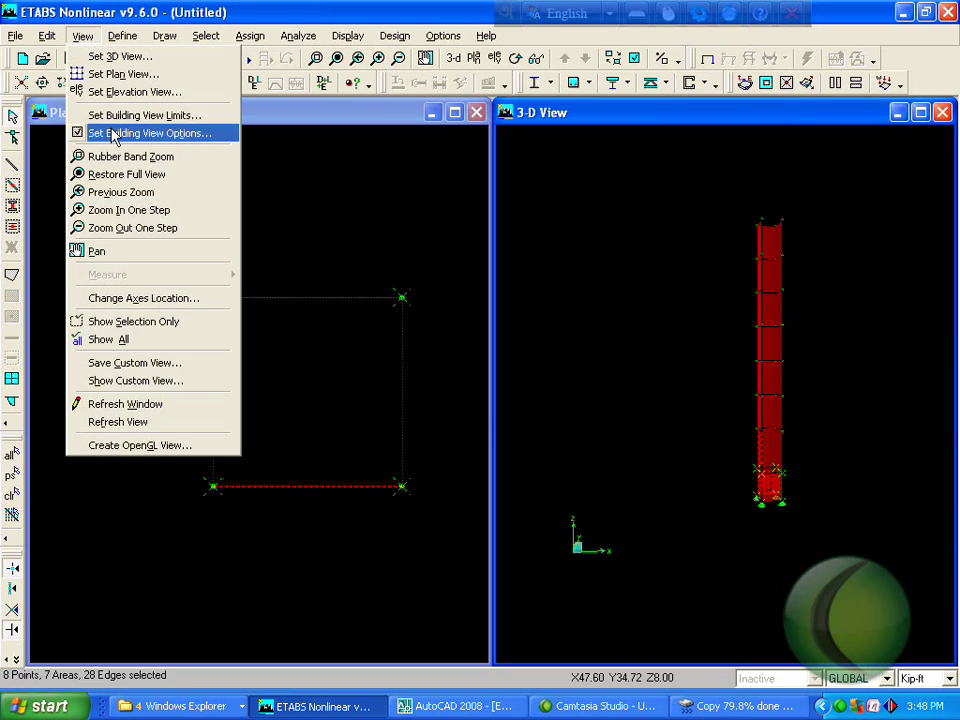
{"action": "left_click", "coordinate": [156, 327]}
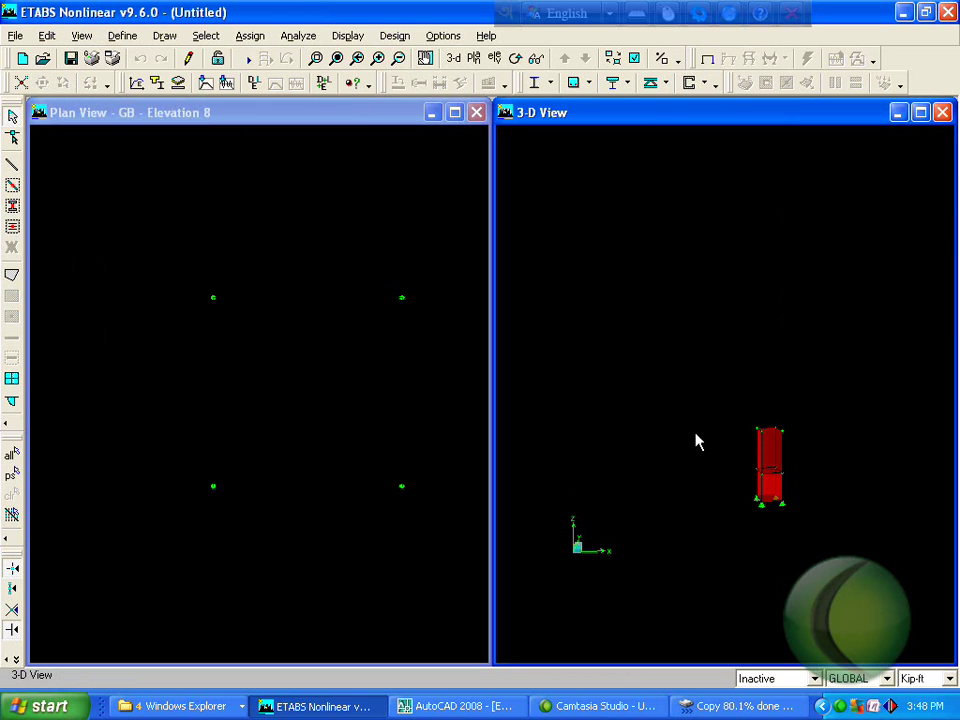
{"action": "left_click", "coordinate": [315, 58]}
{"action": "left_click_drag", "start_coordinate": [851, 383], "coordinate": [637, 609]}
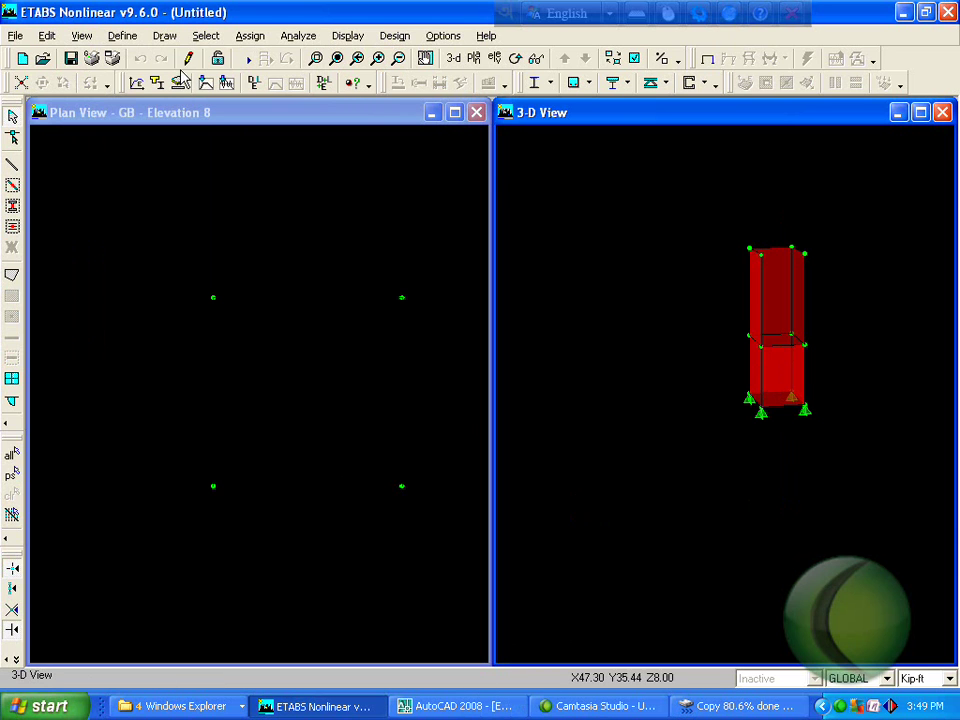
Show all objects again in the 3-D view and restore the default full 3-D view of the building.
{"action": "left_click", "coordinate": [88, 40]}
{"action": "left_click", "coordinate": [105, 340]}
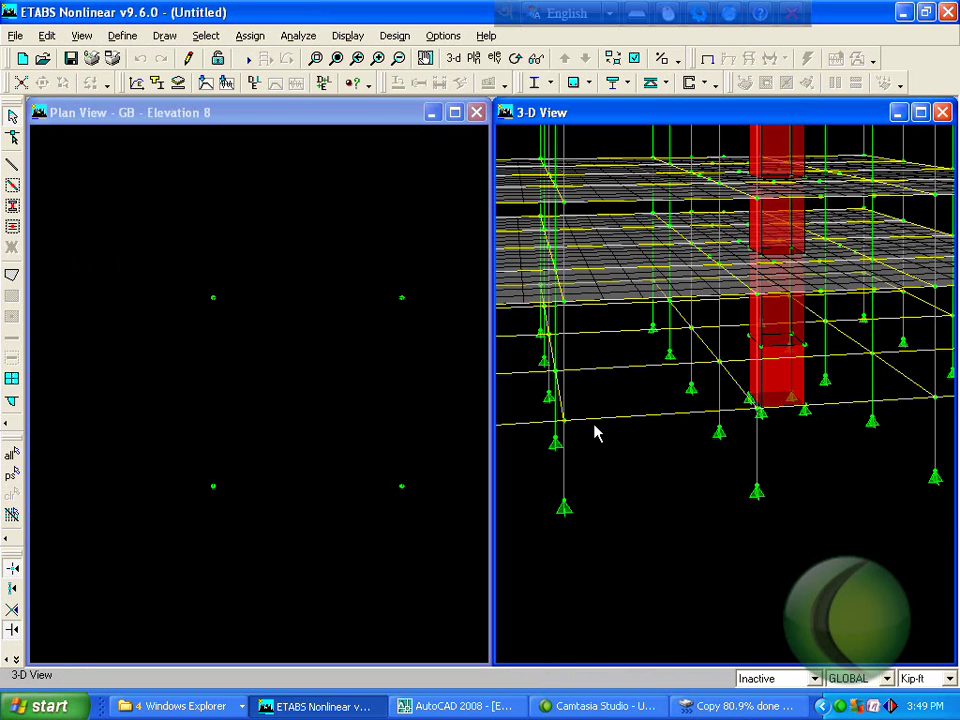
{"action": "left_click", "coordinate": [338, 61]}
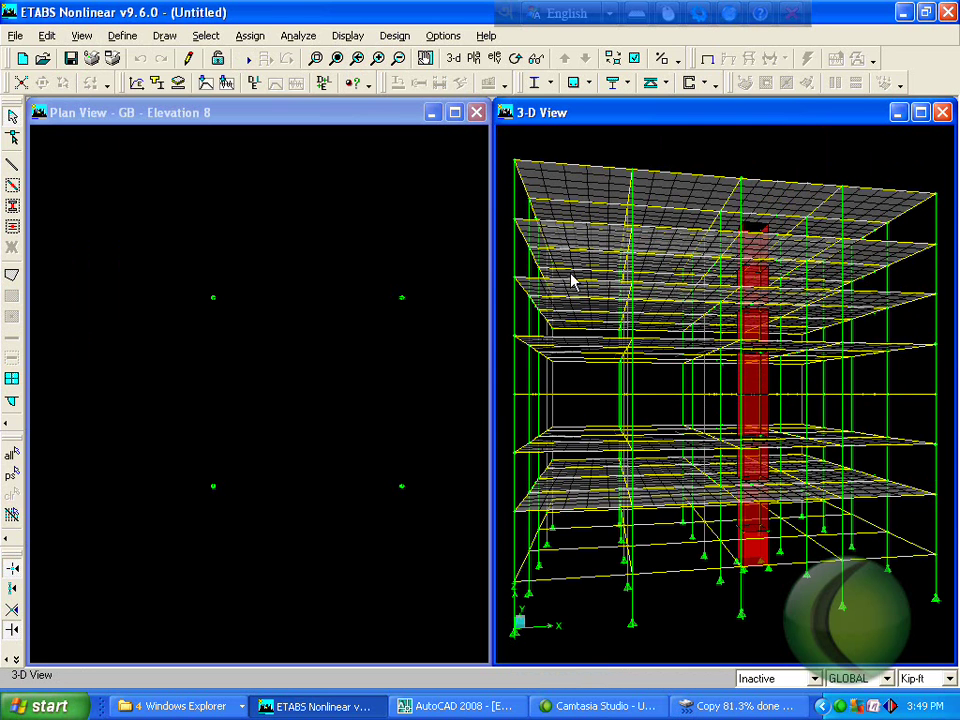
{"action": "left_click", "coordinate": [452, 62]}
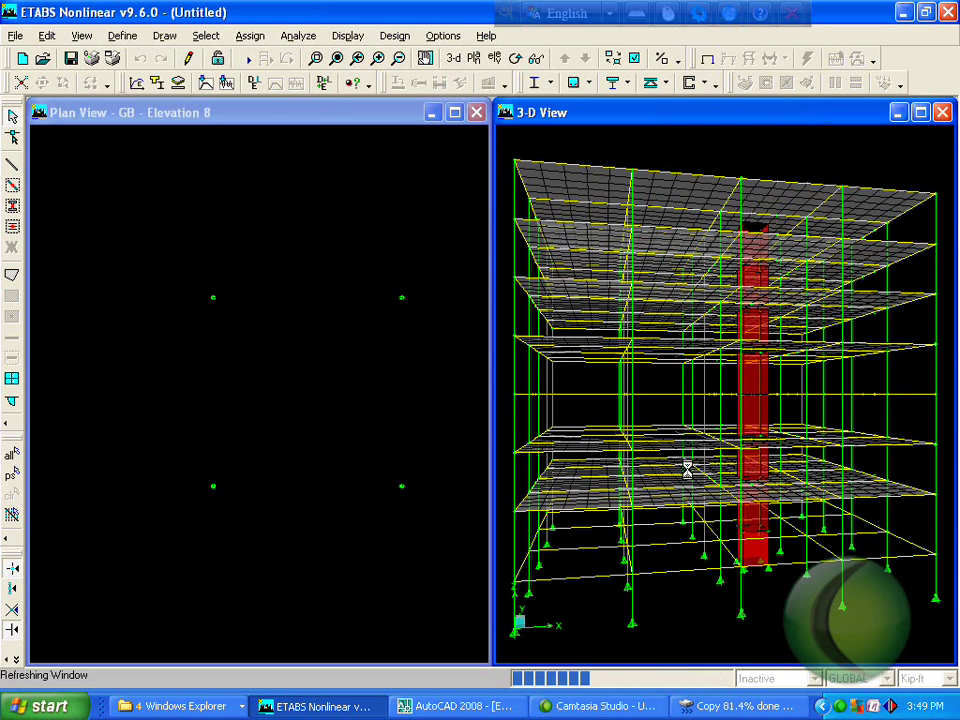
{"action": "left_click", "coordinate": [840, 706]}
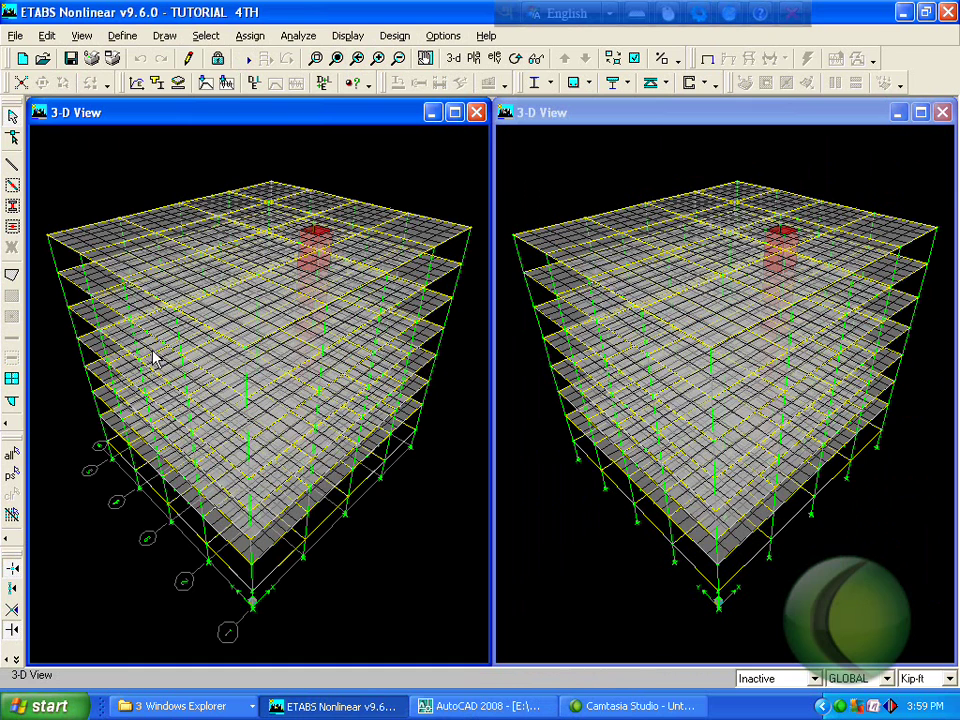
Add a static load case named FF of type SUPER DEAD with self weight multiplier 0.
{"action": "left_click", "coordinate": [122, 35]}
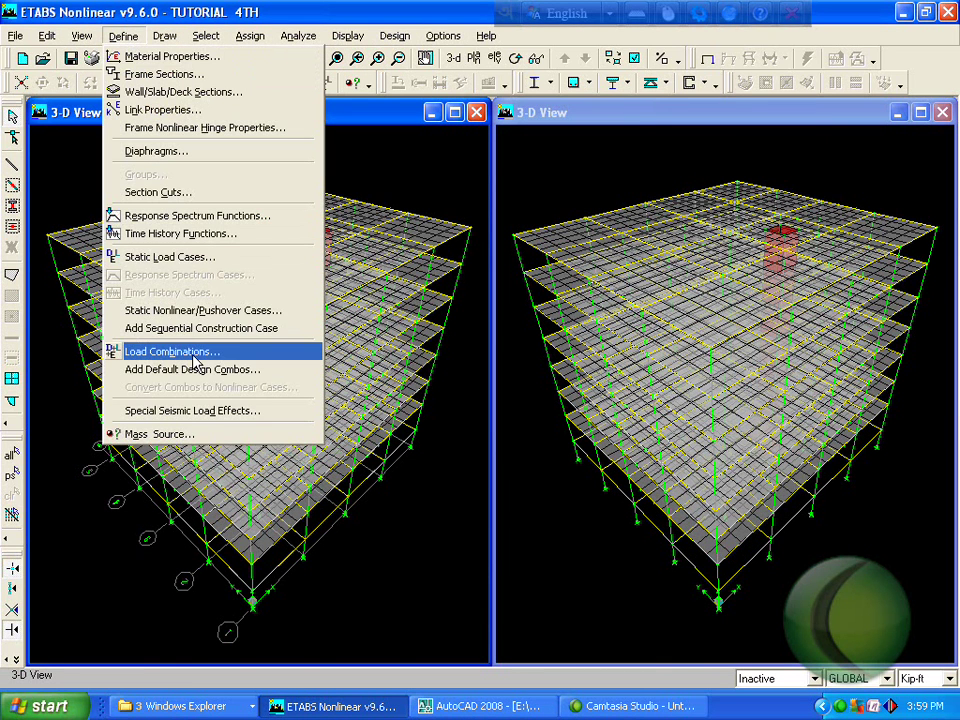
{"action": "left_click", "coordinate": [190, 257]}
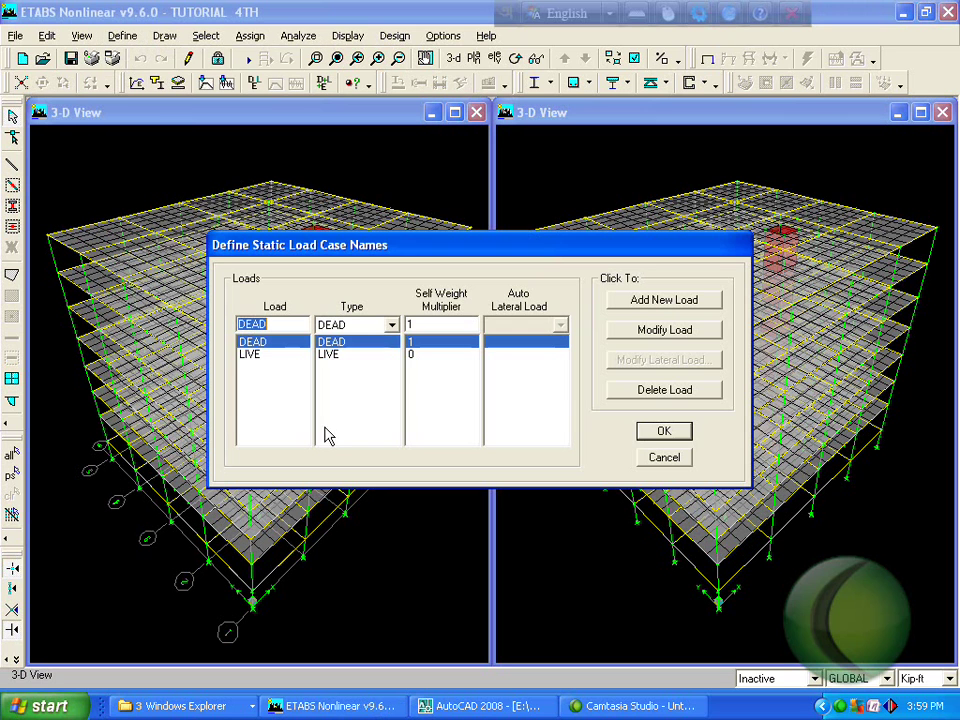
{"action": "type", "text": "FF"}
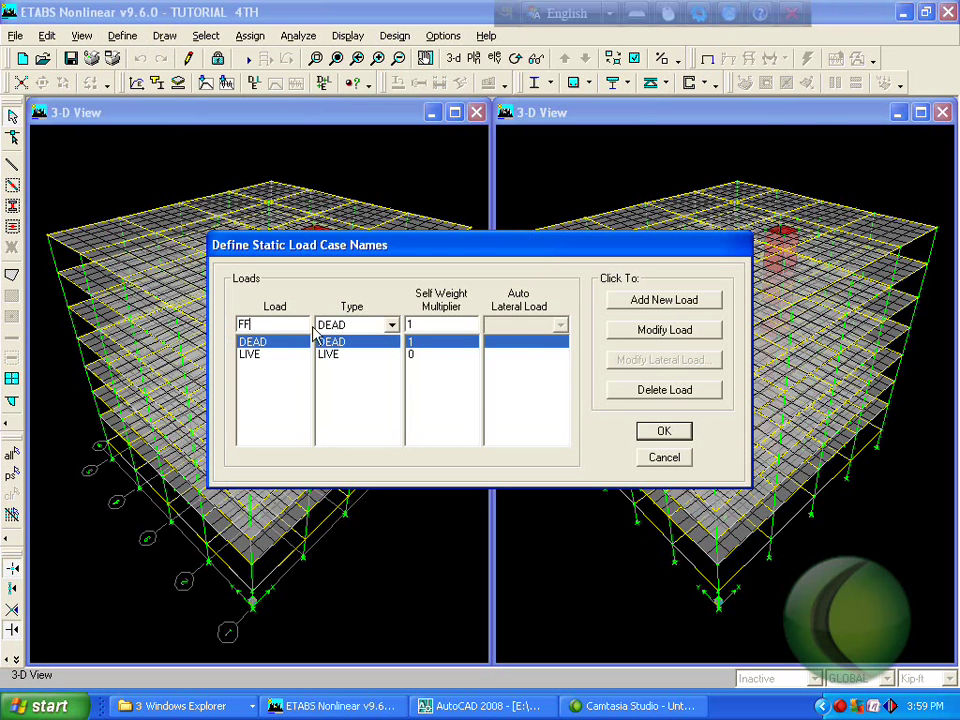
{"action": "left_click", "coordinate": [392, 325]}
{"action": "left_click", "coordinate": [384, 352]}
{"action": "left_click", "coordinate": [691, 300]}
Add a second SUPER DEAD static load case named PW.
{"action": "type", "text": "PW"}
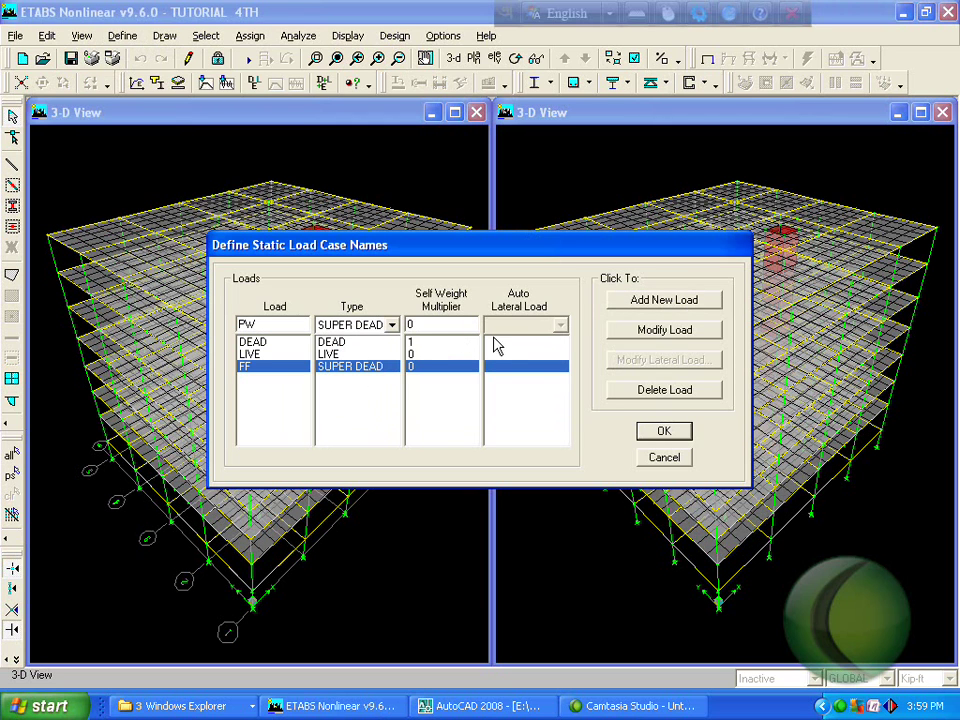
{"action": "left_click", "coordinate": [690, 302]}
{"action": "double_click", "coordinate": [284, 325]}
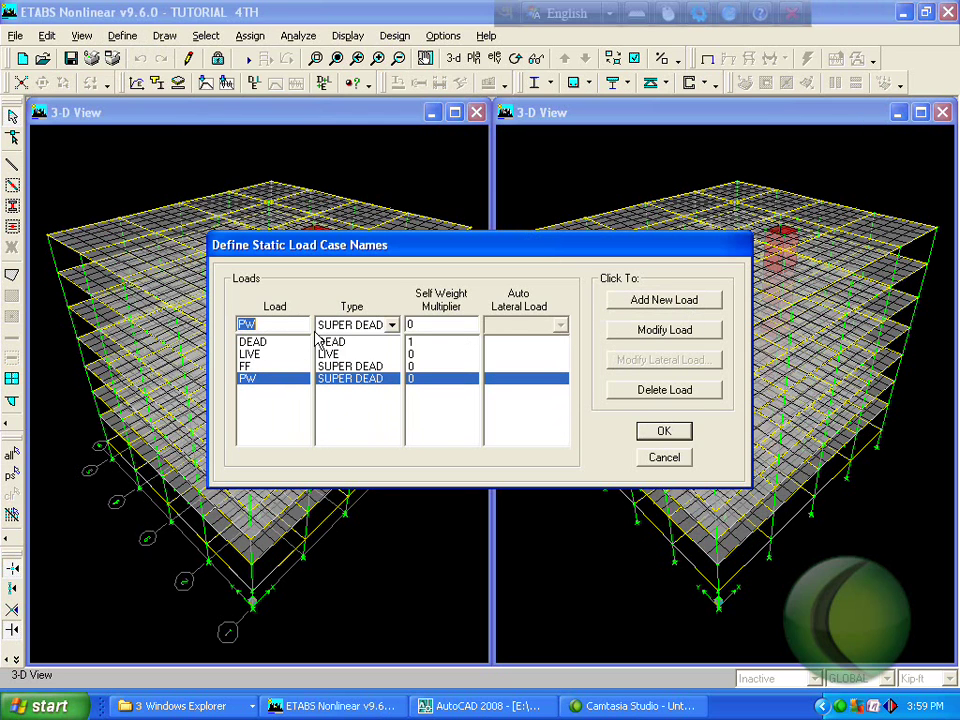
Add a static load case named EQX with type QUAKE and the UBC 94 auto lateral load.
{"action": "type", "text": "EQX"}
{"action": "left_click", "coordinate": [392, 325]}
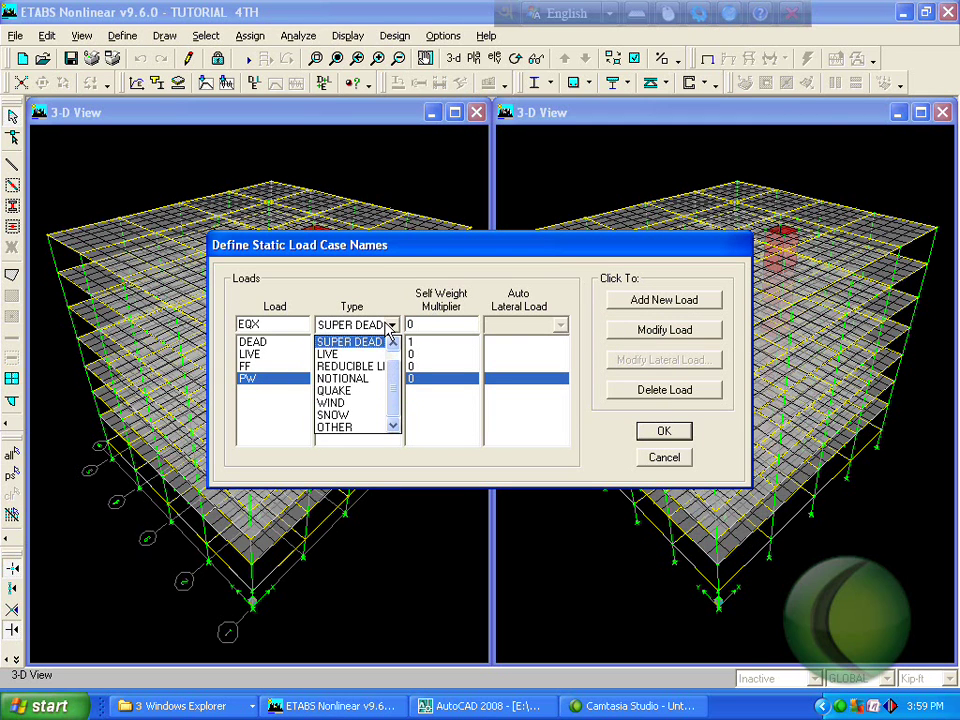
{"action": "left_click", "coordinate": [358, 391]}
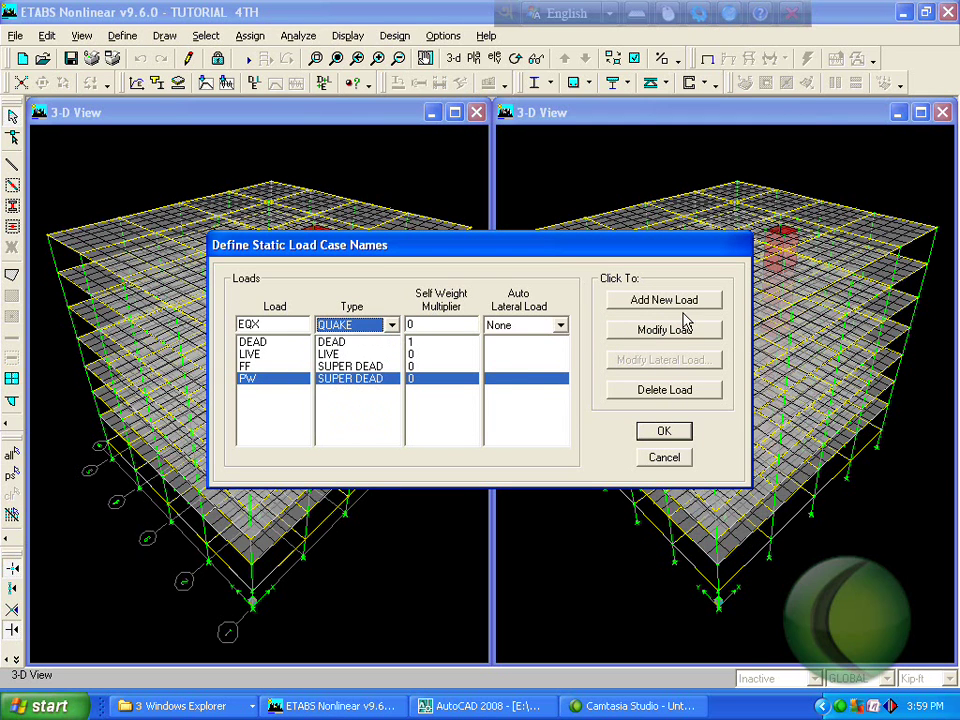
{"action": "left_click", "coordinate": [530, 326]}
{"action": "scroll", "coordinate": [536, 384], "scroll_direction": "up", "scroll_amount": 3}
{"action": "scroll", "coordinate": [536, 380], "scroll_direction": "up", "scroll_amount": 1}
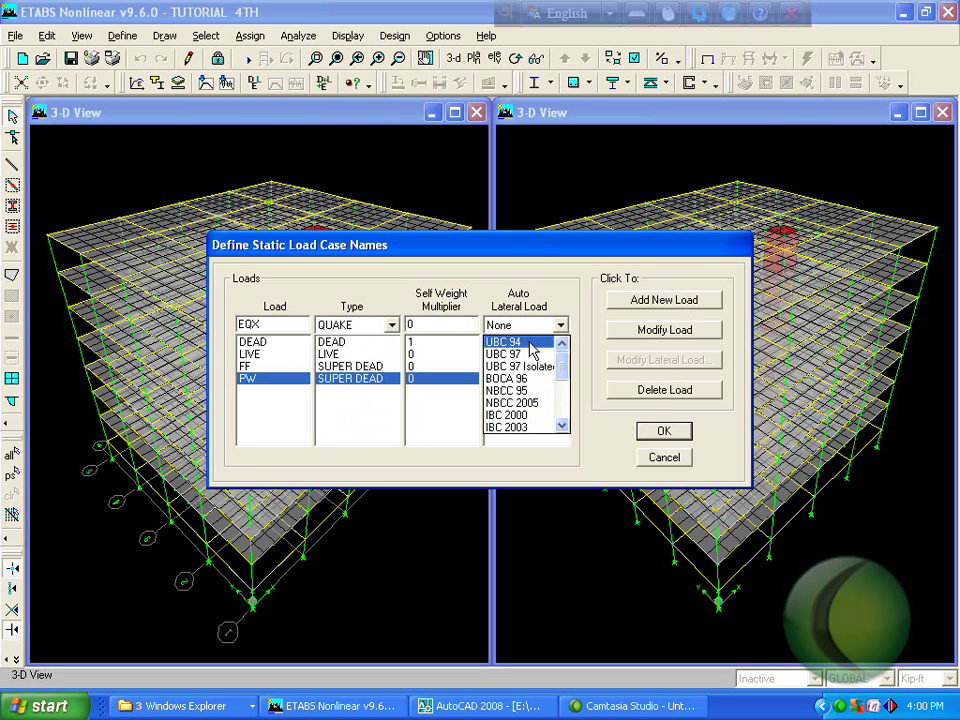
{"action": "left_click", "coordinate": [528, 340]}
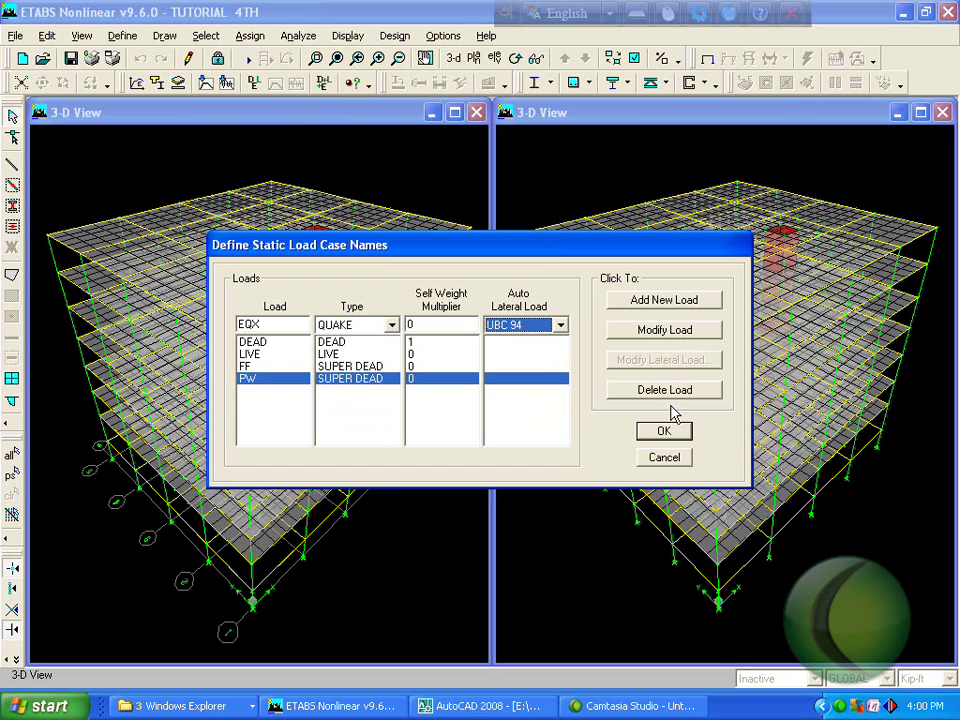
{"action": "left_click", "coordinate": [683, 306]}
Configure EQX's seismic loading with a user-defined time period, zone factor 0.15 and site coefficient 1.5.
{"action": "left_click", "coordinate": [645, 364]}
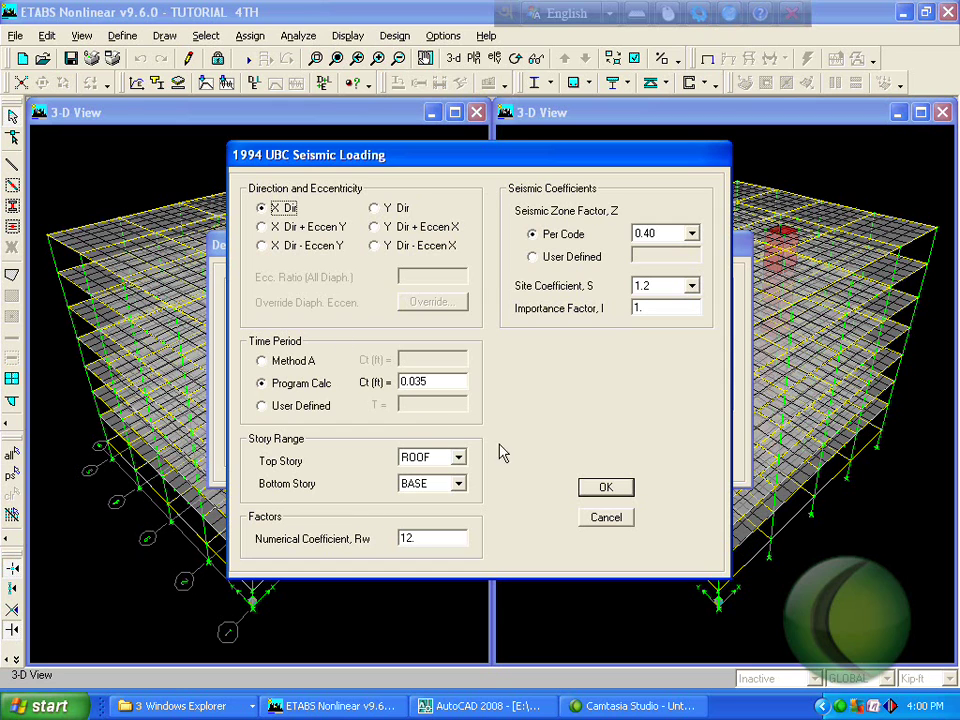
{"action": "left_click", "coordinate": [326, 405]}
{"action": "left_click", "coordinate": [454, 404]}
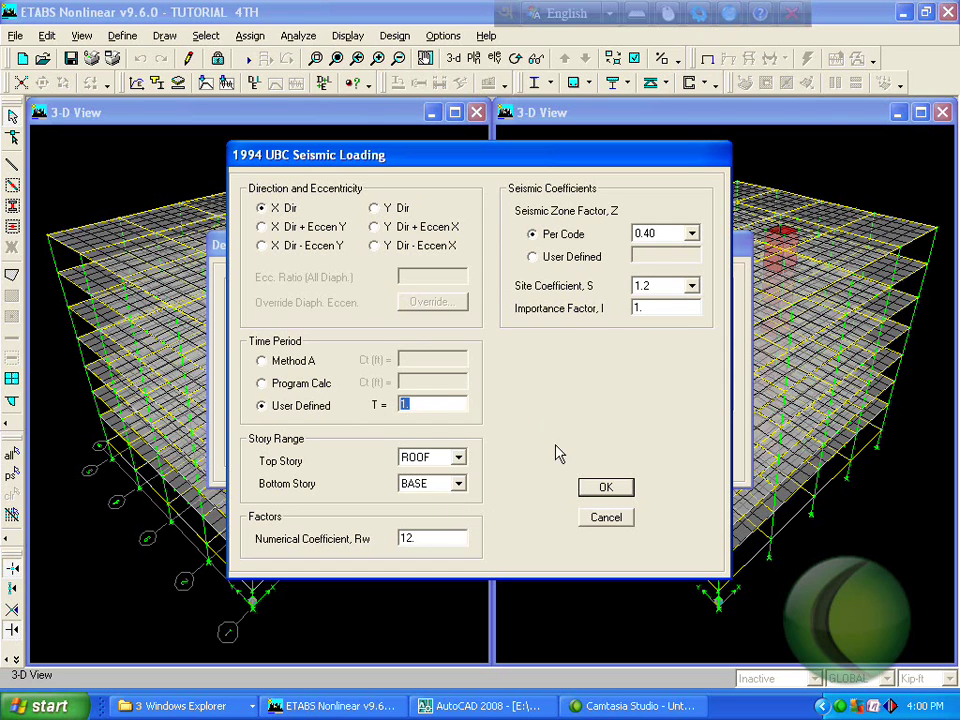
{"action": "left_click", "coordinate": [691, 234]}
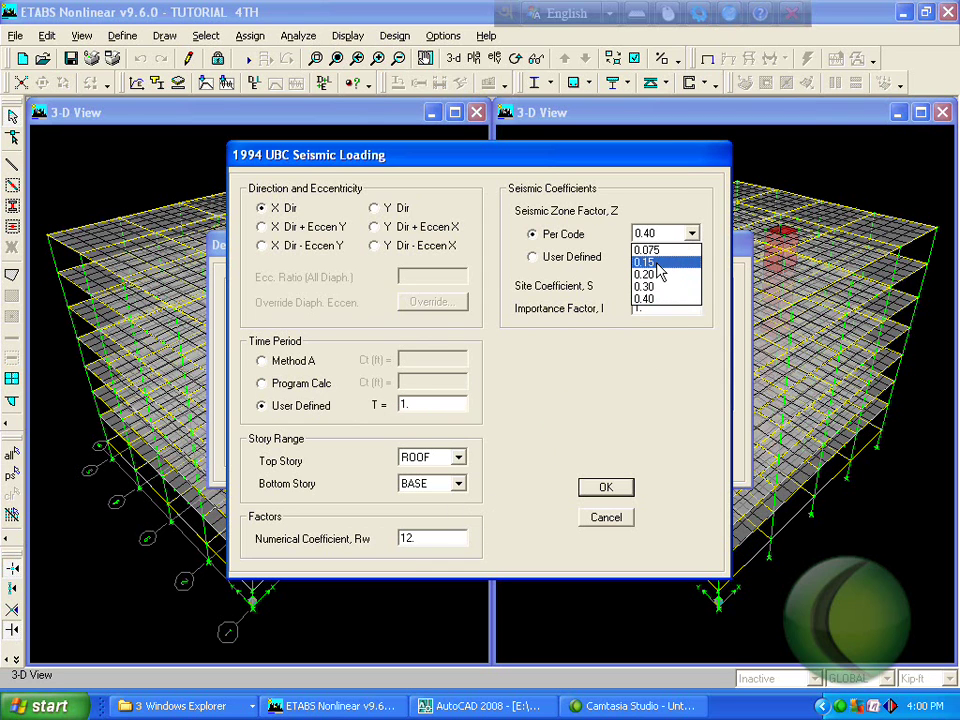
{"action": "left_click", "coordinate": [659, 263]}
{"action": "left_click", "coordinate": [690, 288]}
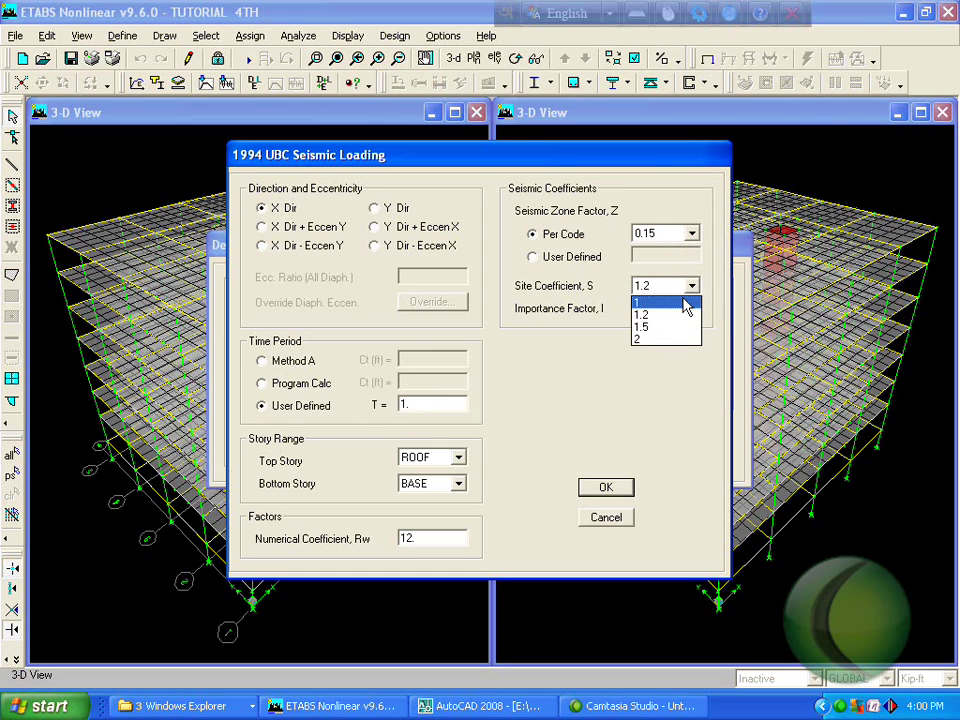
{"action": "left_click", "coordinate": [661, 330]}
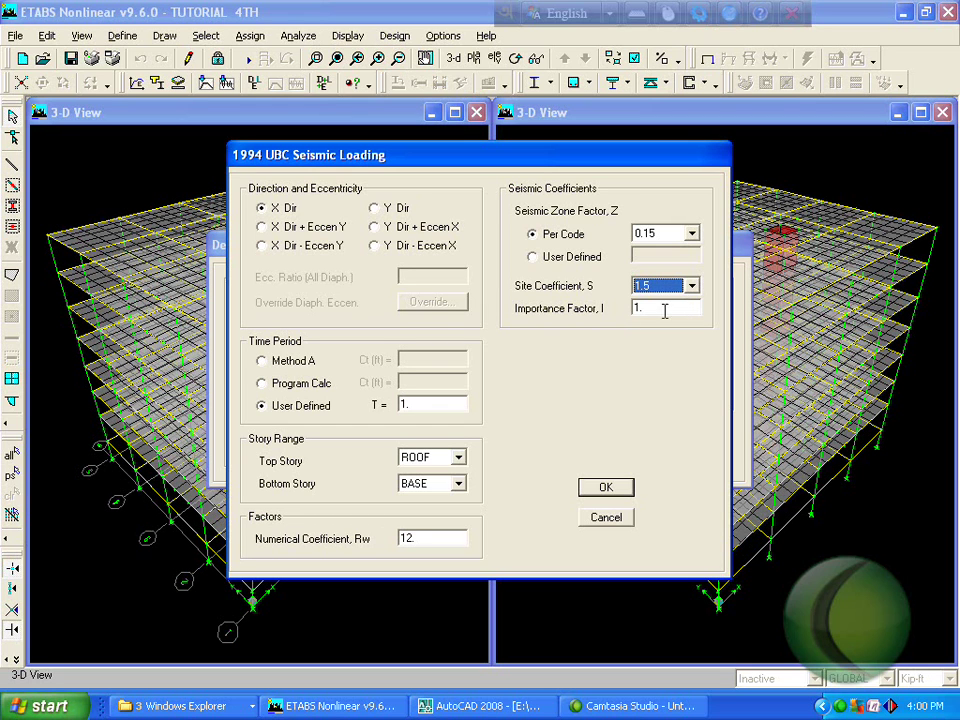
Set the numerical coefficient Rw to 8 and the period T to 1.96, and accept the EQX seismic loading.
{"action": "double_click", "coordinate": [439, 539]}
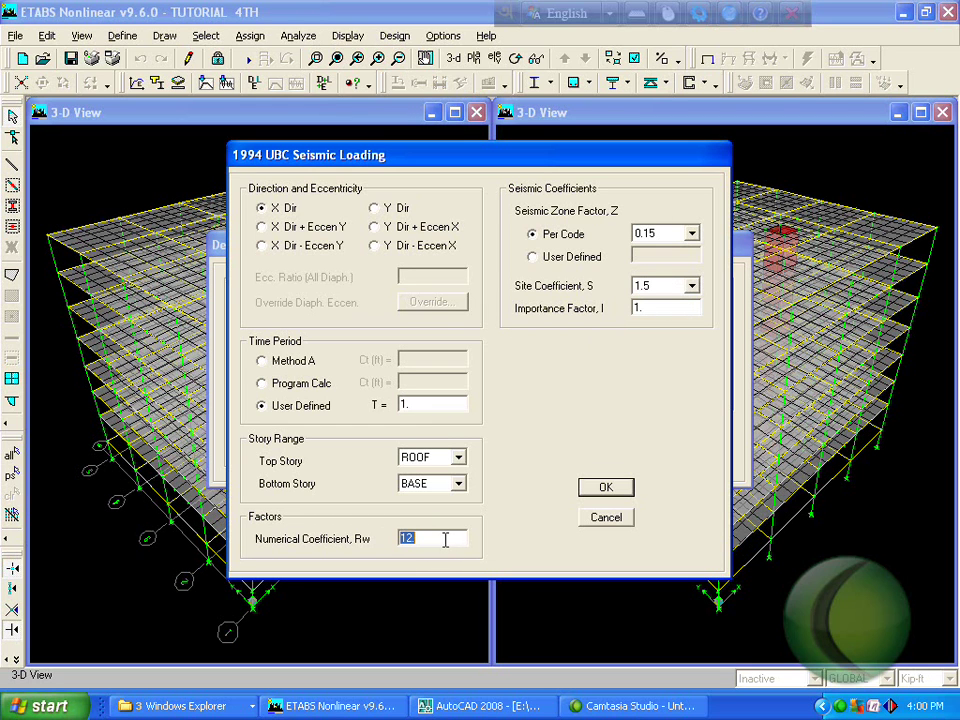
{"action": "type", "text": "8"}
{"action": "left_click", "coordinate": [843, 707]}
{"action": "left_click", "coordinate": [621, 681]}
{"action": "left_click", "coordinate": [603, 487]}
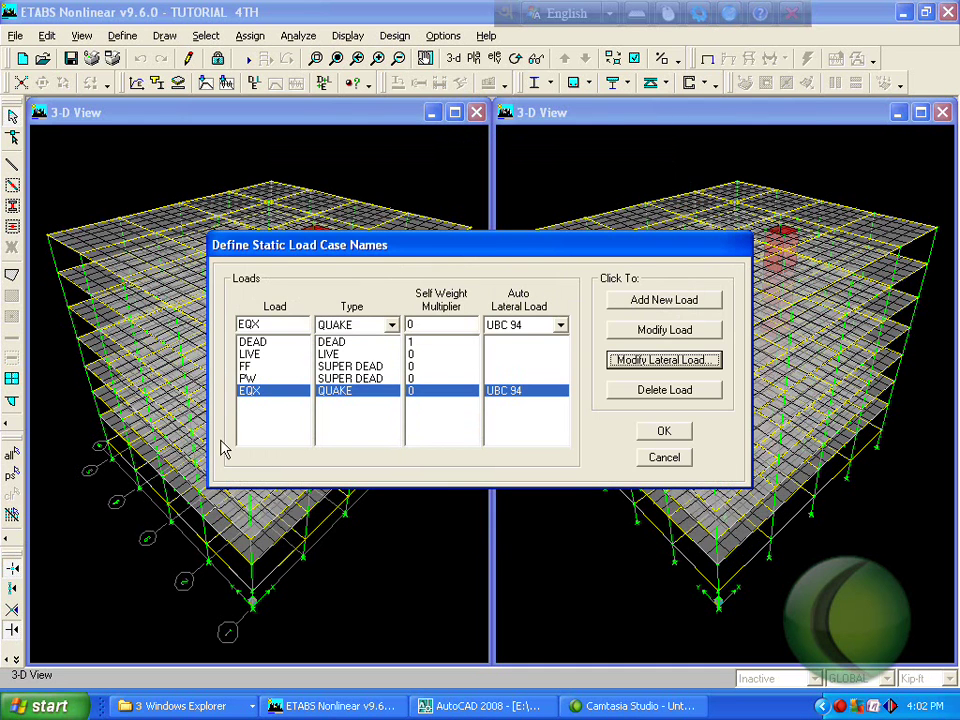
Add a QUAKE load case named EQY with UBC 94 lateral load and set its seismic direction to Y Dir.
{"action": "left_click", "coordinate": [288, 324]}
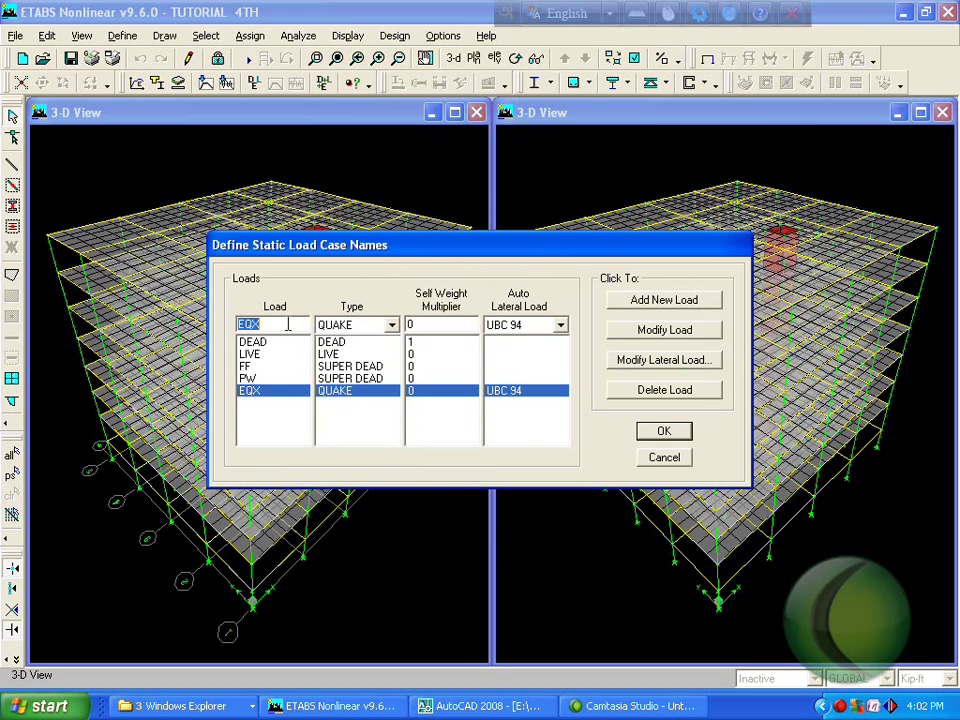
{"action": "left_click", "coordinate": [360, 387]}
{"action": "type", "text": "Y"}
{"action": "left_click", "coordinate": [664, 300]}
{"action": "left_click", "coordinate": [665, 362]}
{"action": "left_click", "coordinate": [385, 207]}
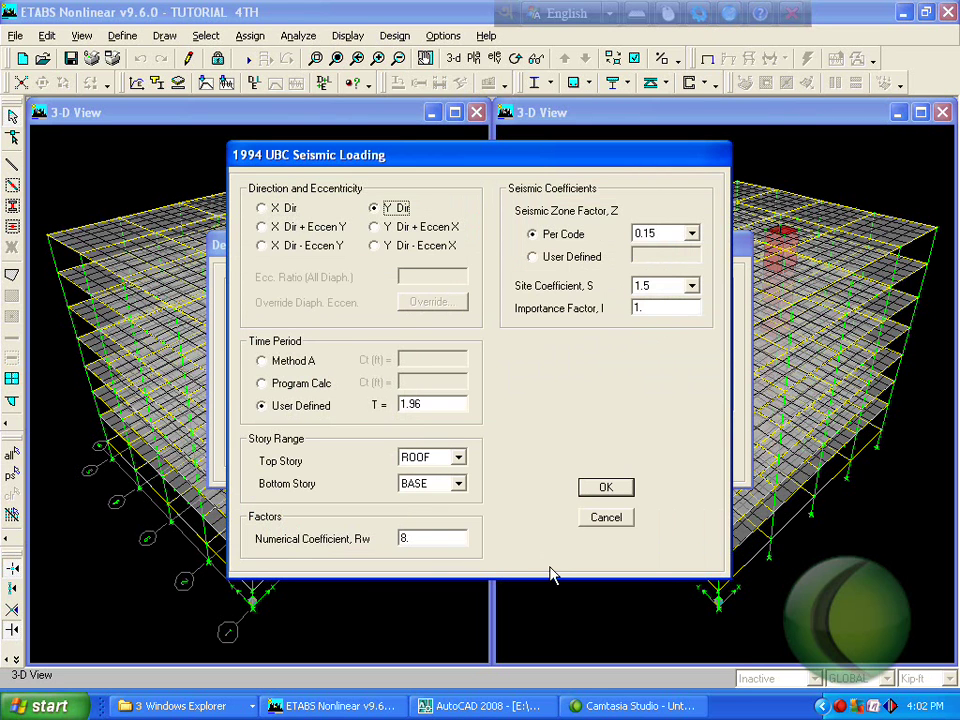
{"action": "left_click", "coordinate": [610, 488]}
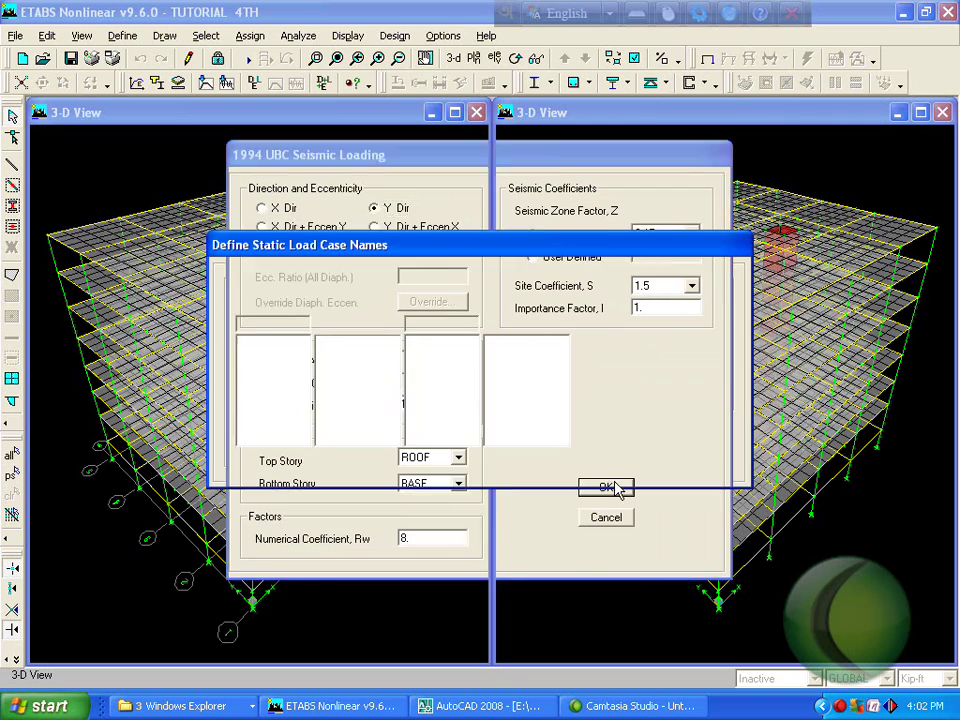
{"action": "left_click", "coordinate": [285, 325]}
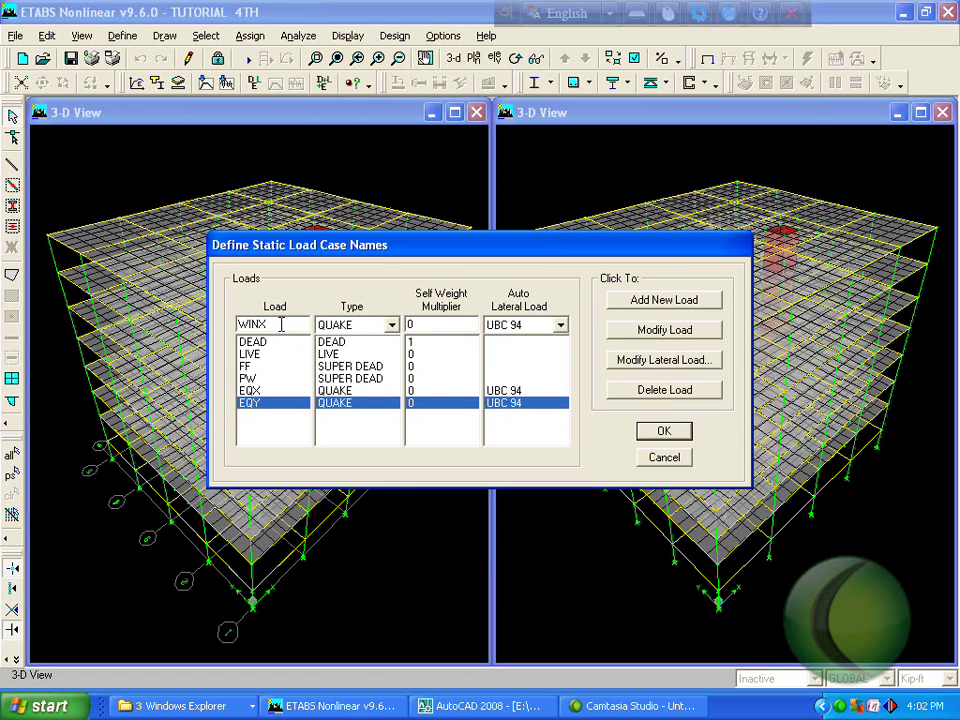
{"action": "left_click", "coordinate": [675, 300]}
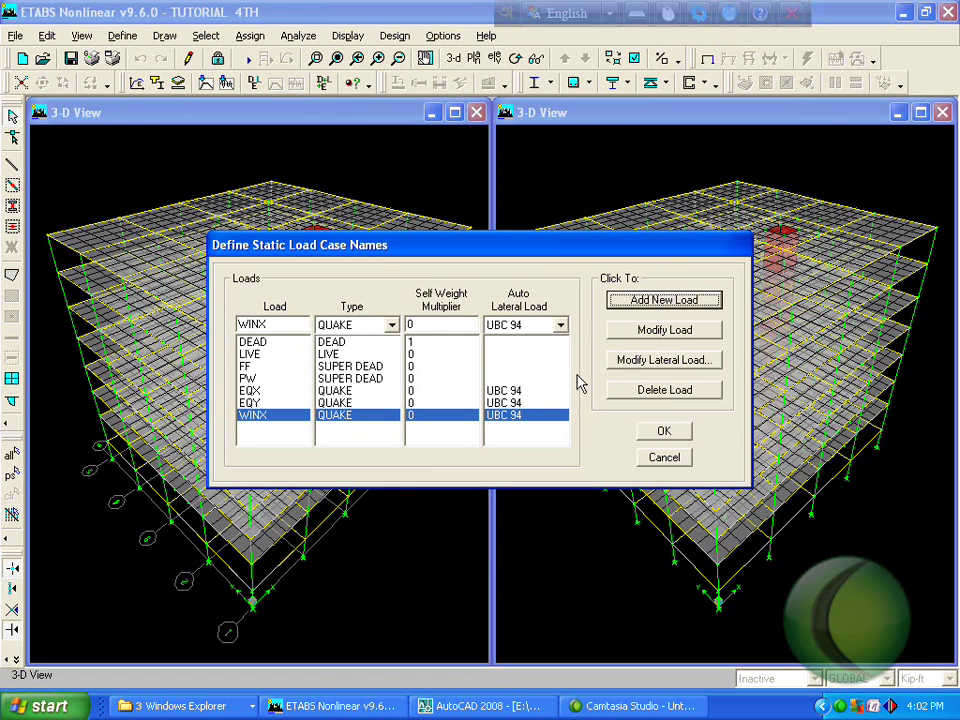
{"action": "left_click", "coordinate": [390, 326]}
{"action": "left_click", "coordinate": [357, 412]}
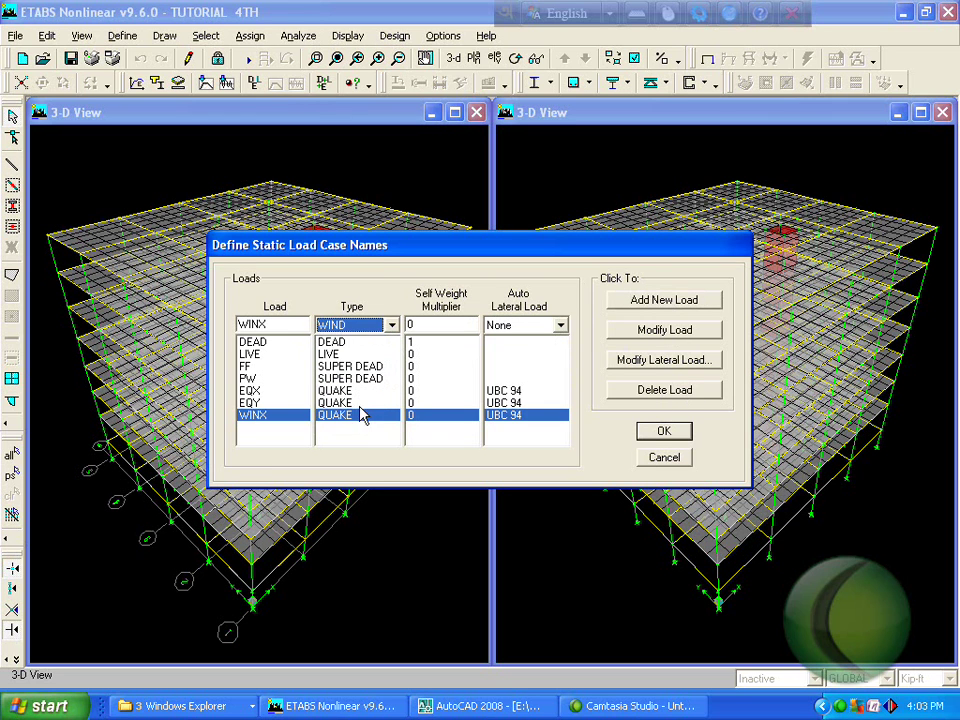
{"action": "left_click", "coordinate": [543, 329]}
{"action": "scroll", "coordinate": [540, 350], "scroll_direction": "up", "scroll_amount": 5}
{"action": "left_click", "coordinate": [537, 344]}
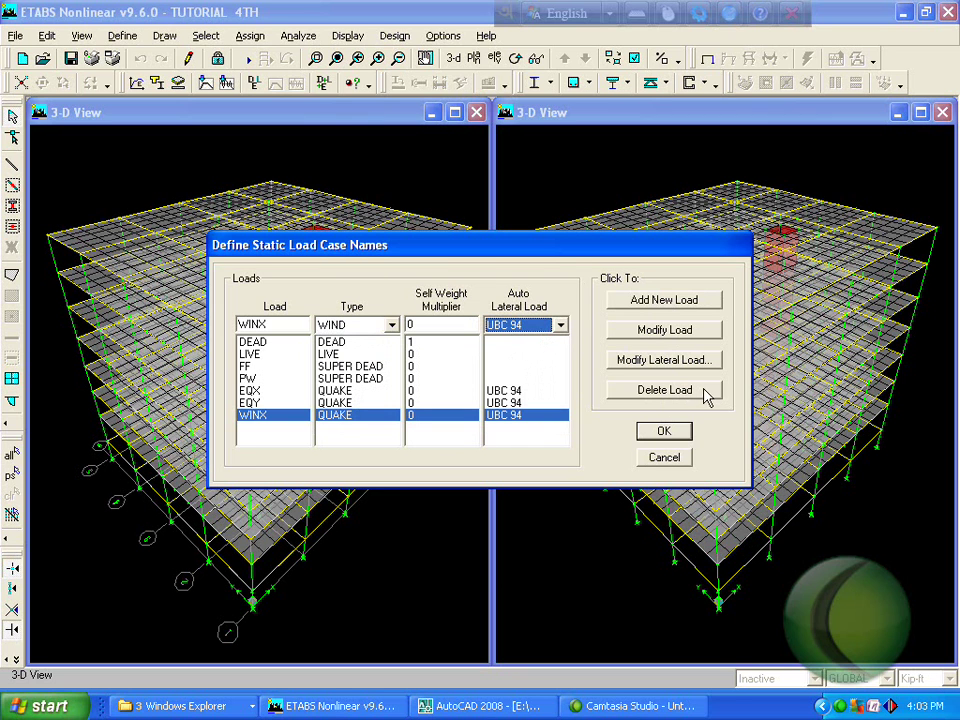
{"action": "left_click", "coordinate": [688, 362]}
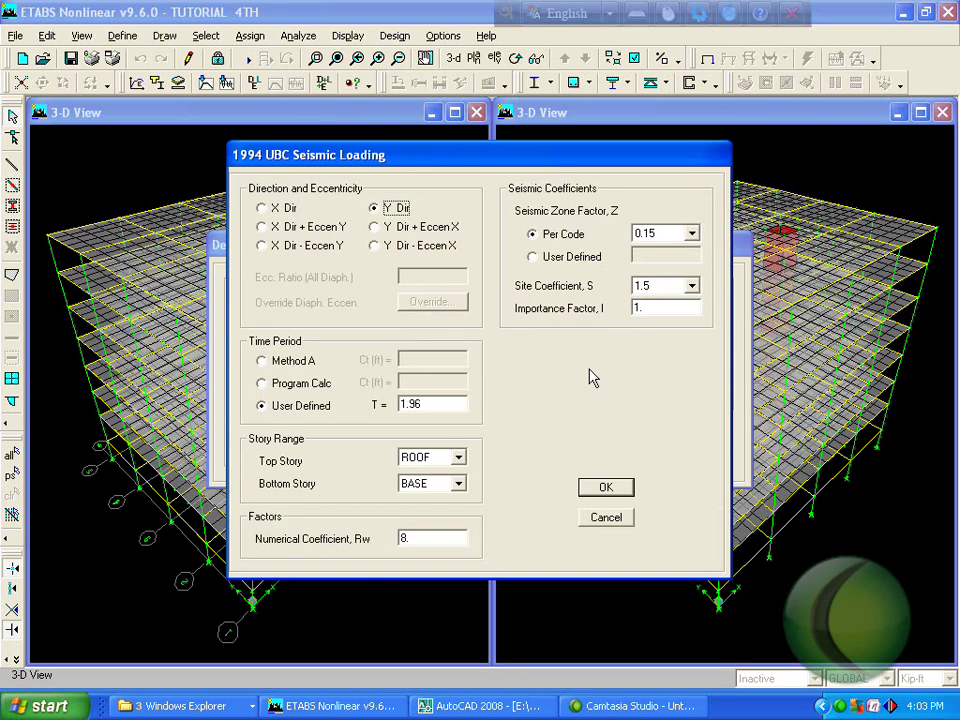
{"action": "left_click", "coordinate": [617, 521]}
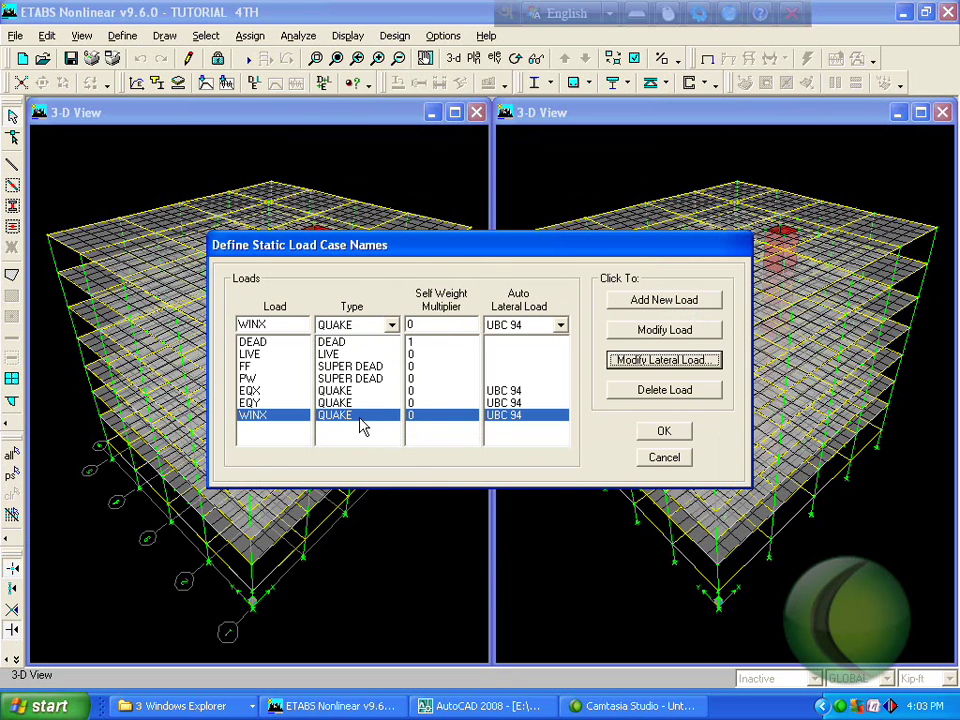
{"action": "left_click", "coordinate": [658, 301]}
{"action": "left_click", "coordinate": [483, 405]}
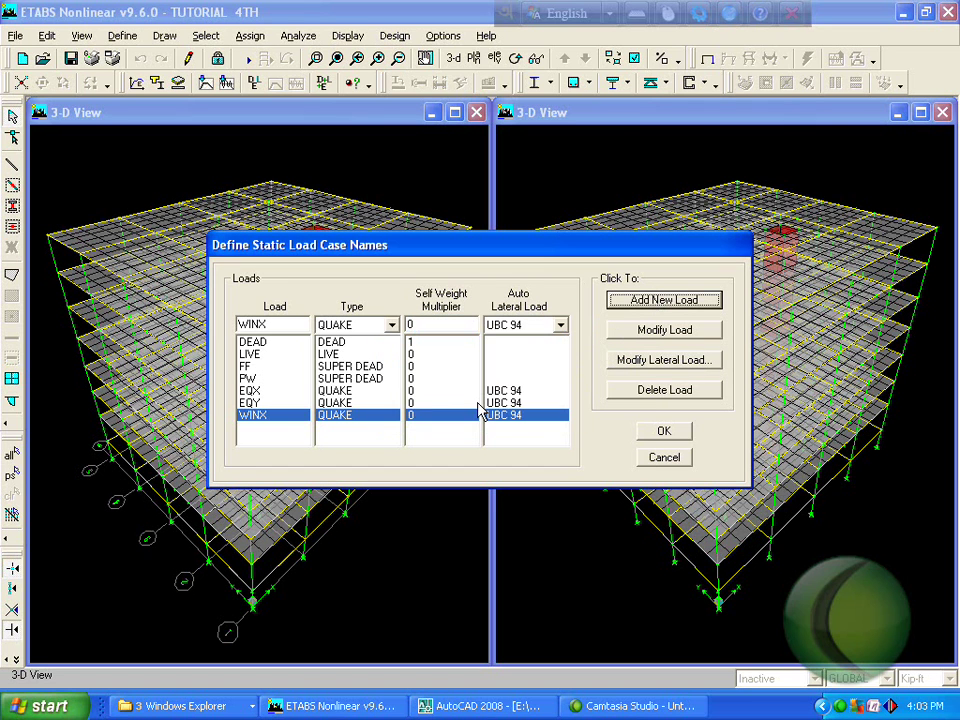
{"action": "left_click", "coordinate": [612, 392]}
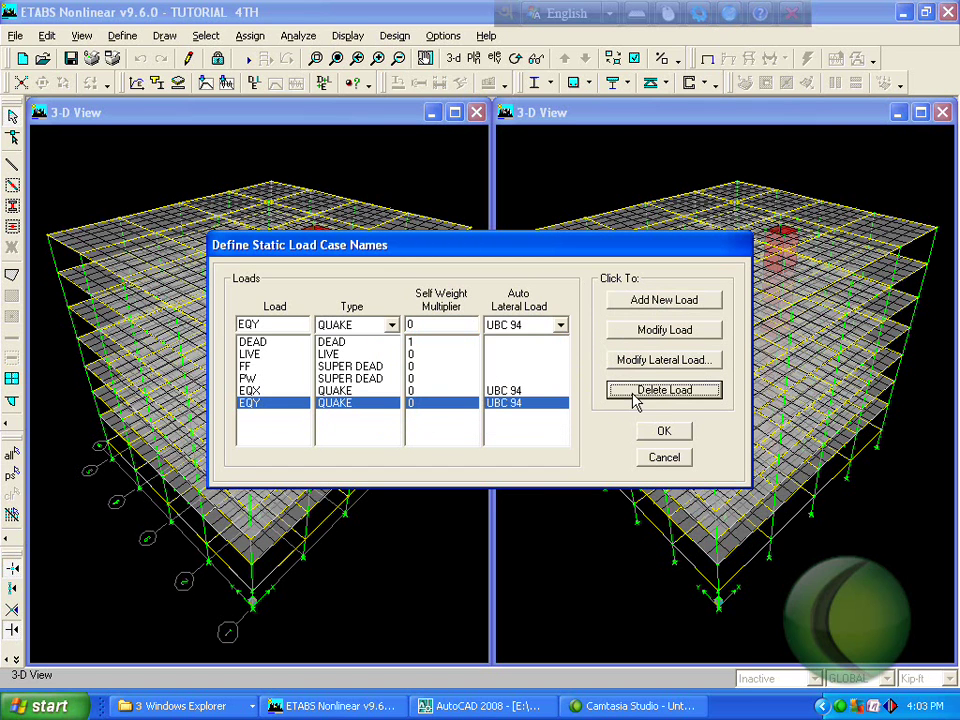
Add a static load case named WINX with type WIND and the UBC 94 auto lateral load.
{"action": "type", "text": "WINX"}
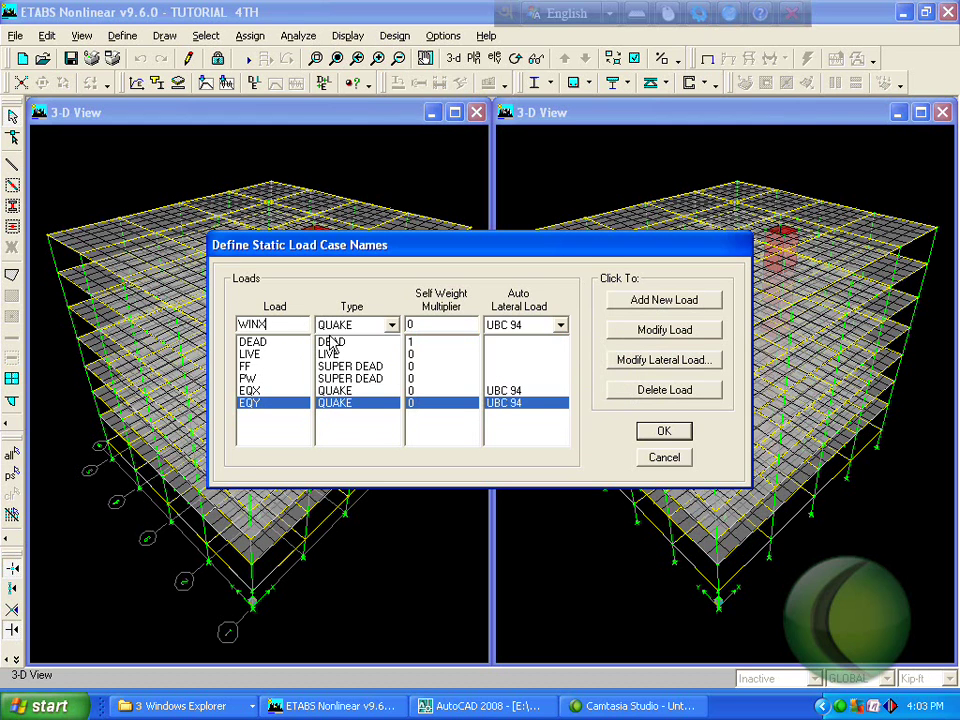
{"action": "left_click", "coordinate": [392, 325]}
{"action": "left_click", "coordinate": [358, 398]}
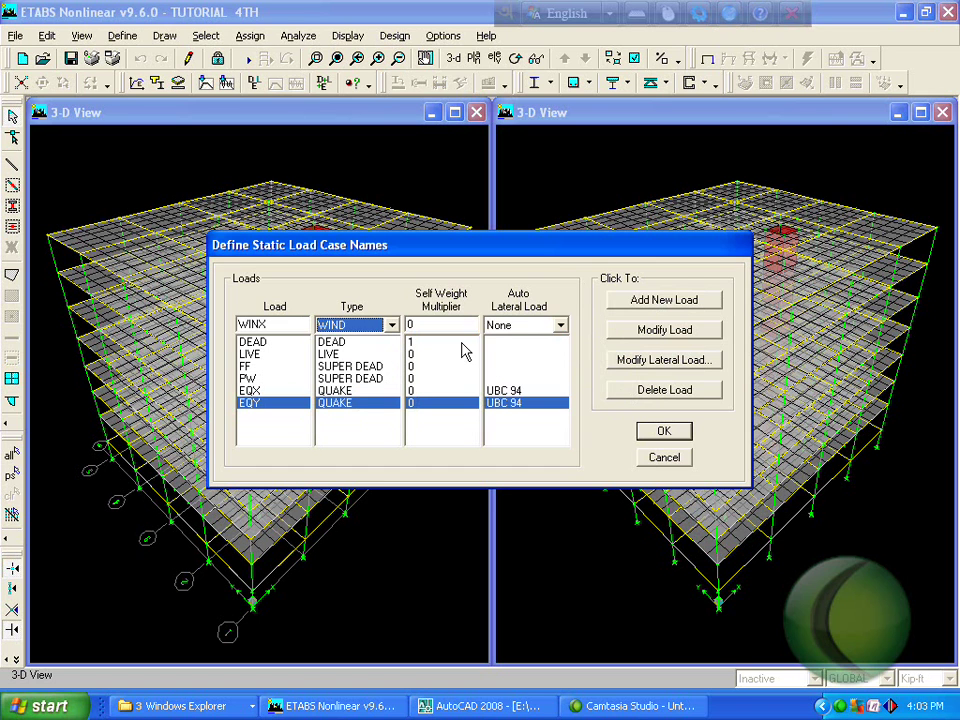
{"action": "left_click", "coordinate": [558, 325]}
{"action": "scroll", "coordinate": [527, 380], "scroll_direction": "up", "scroll_amount": 4}
{"action": "scroll", "coordinate": [530, 360], "scroll_direction": "up", "scroll_amount": 1}
{"action": "left_click", "coordinate": [533, 343]}
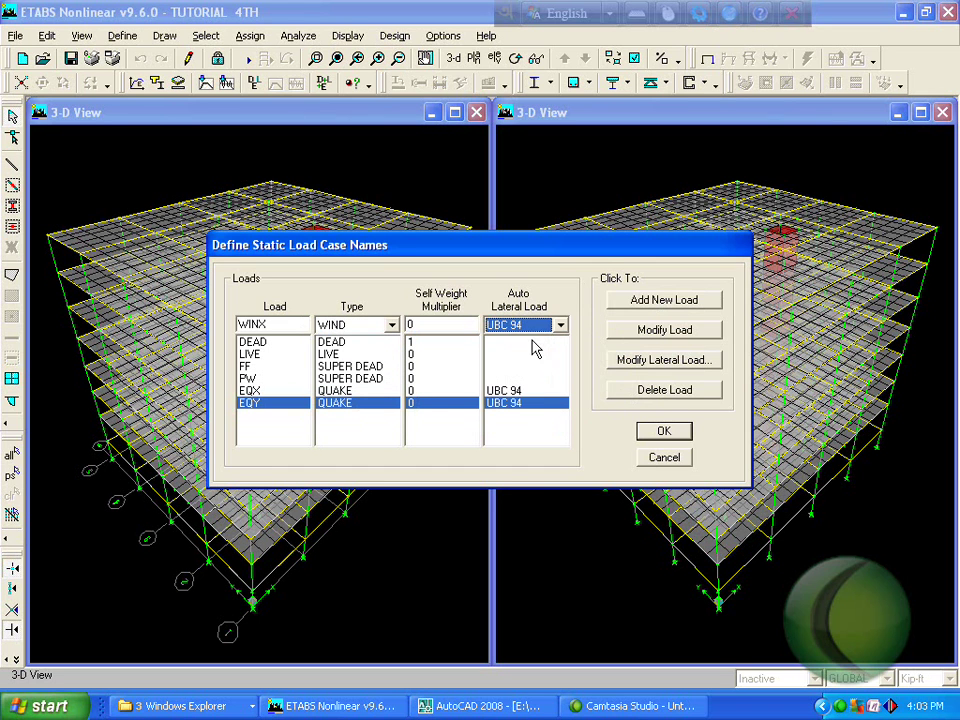
{"action": "left_click", "coordinate": [660, 301]}
Set WINX's wind speed to 132 mph and its exposure type to C in the UBC 94 wind loading.
{"action": "left_click", "coordinate": [678, 362]}
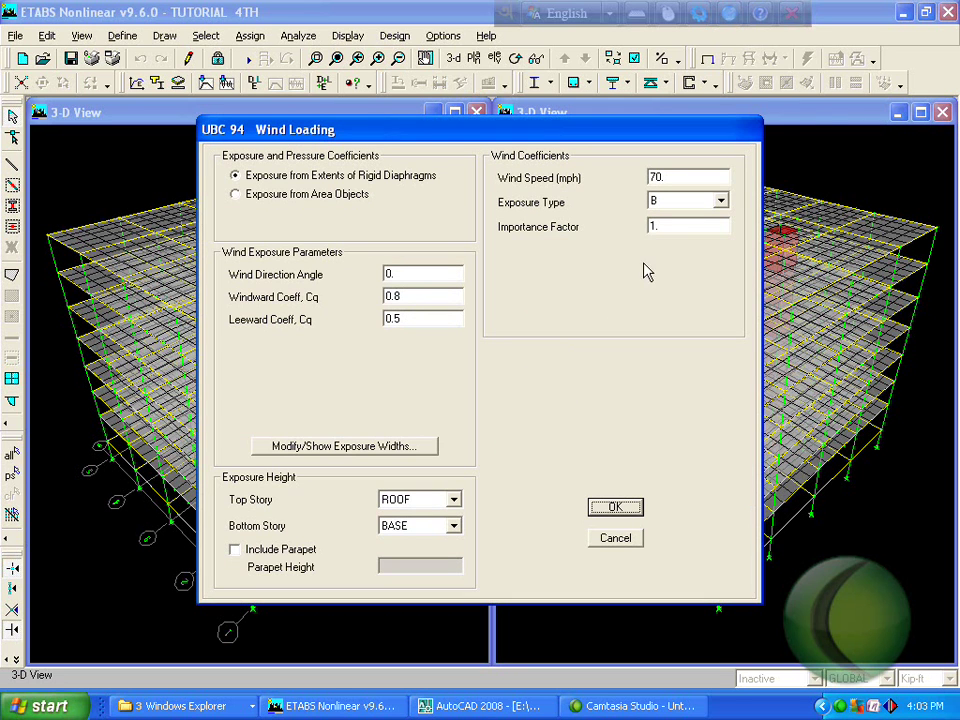
{"action": "double_click", "coordinate": [694, 179]}
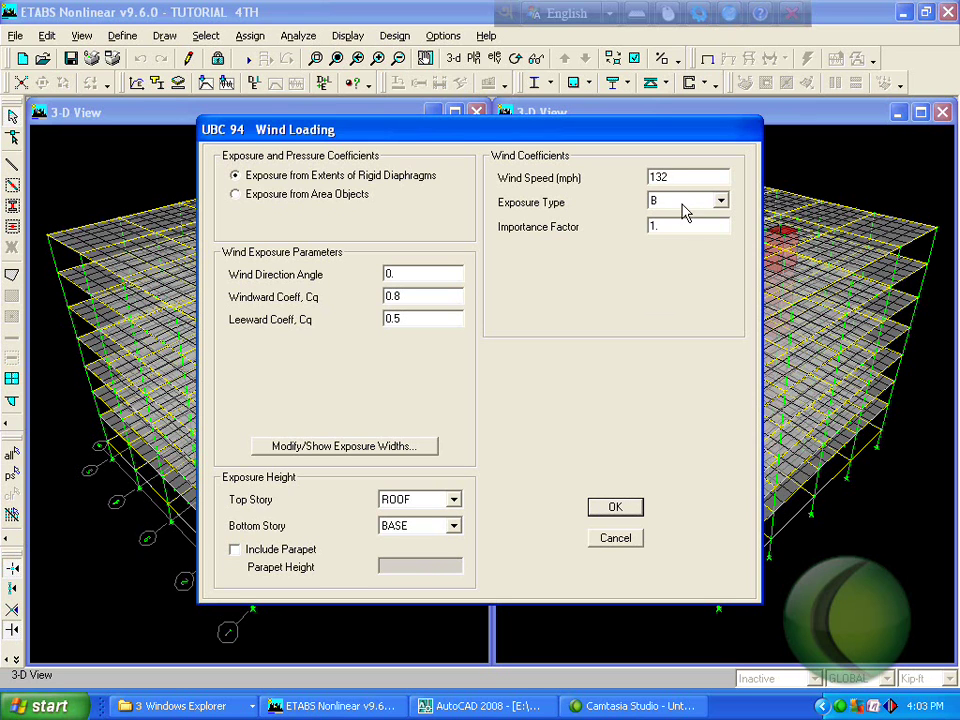
{"action": "left_click", "coordinate": [687, 203]}
{"action": "left_click", "coordinate": [689, 231]}
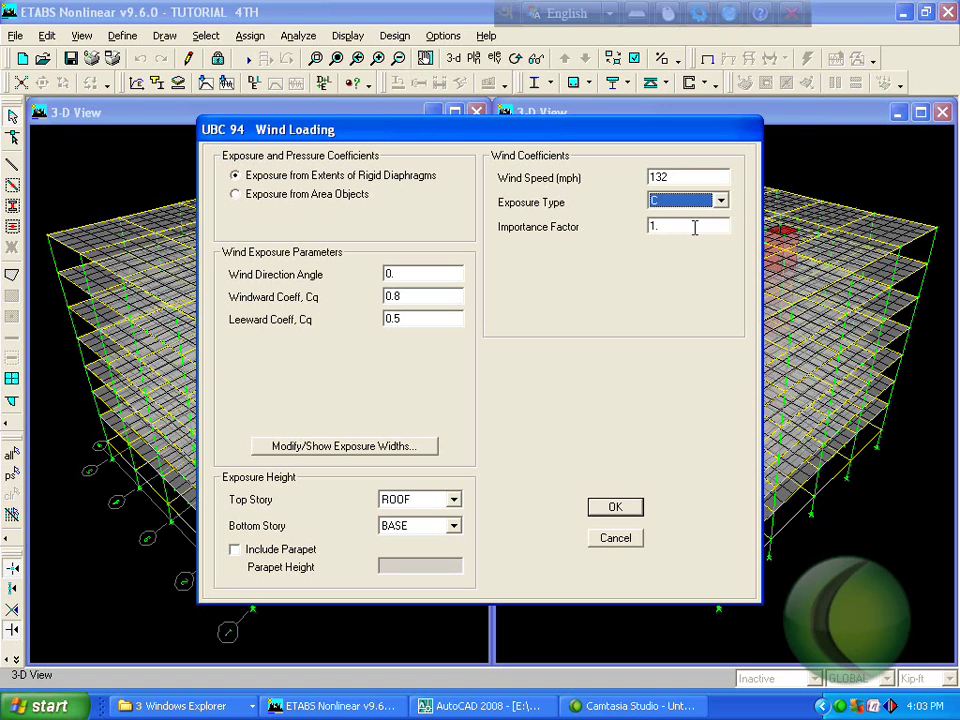
{"action": "double_click", "coordinate": [694, 227]}
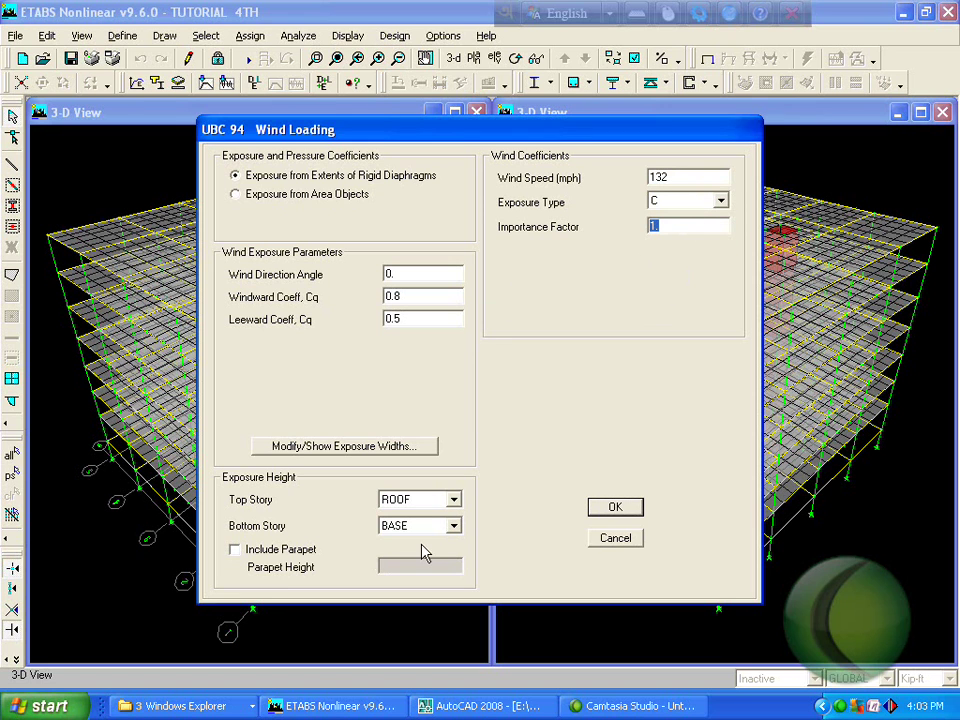
Set the wind exposure's bottom story to GB and include a parapet with a height of 3'.
{"action": "left_click", "coordinate": [453, 525]}
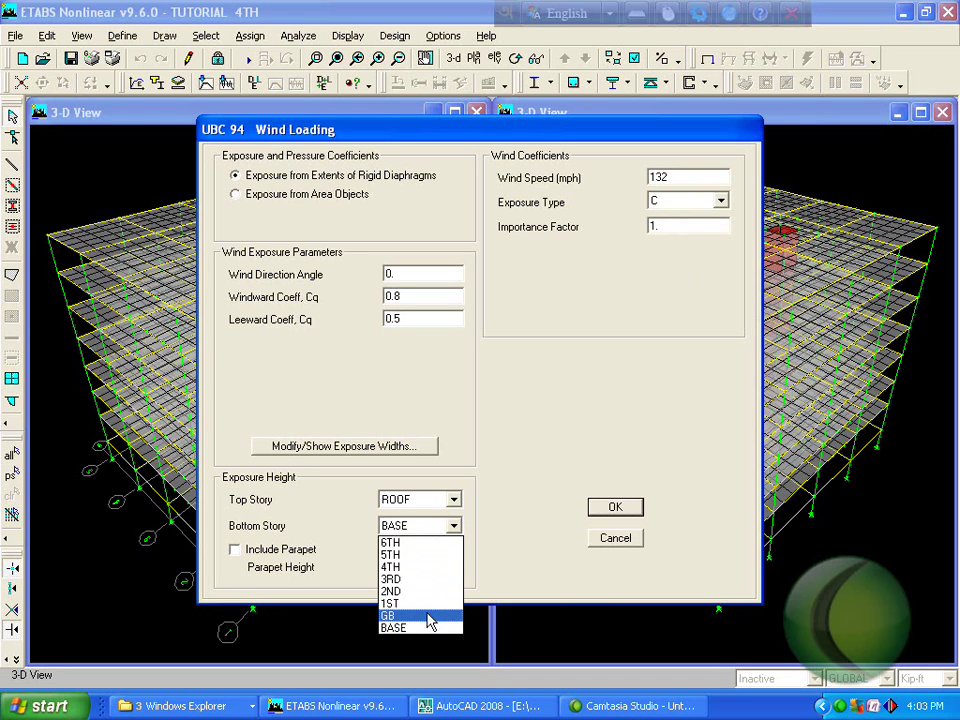
{"action": "left_click", "coordinate": [430, 622]}
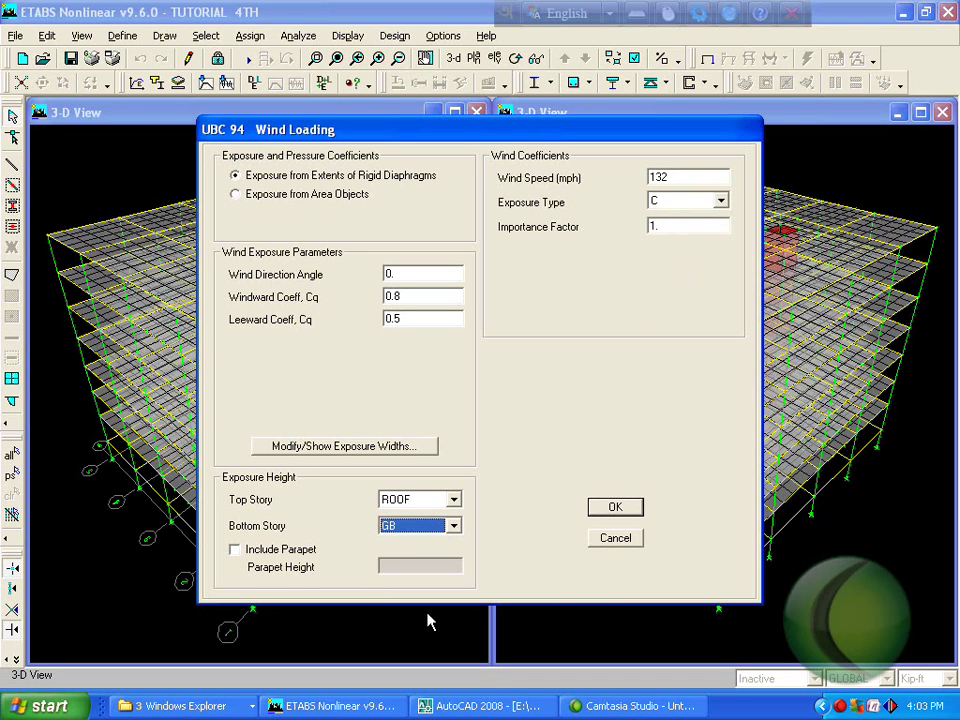
{"action": "left_click", "coordinate": [236, 550]}
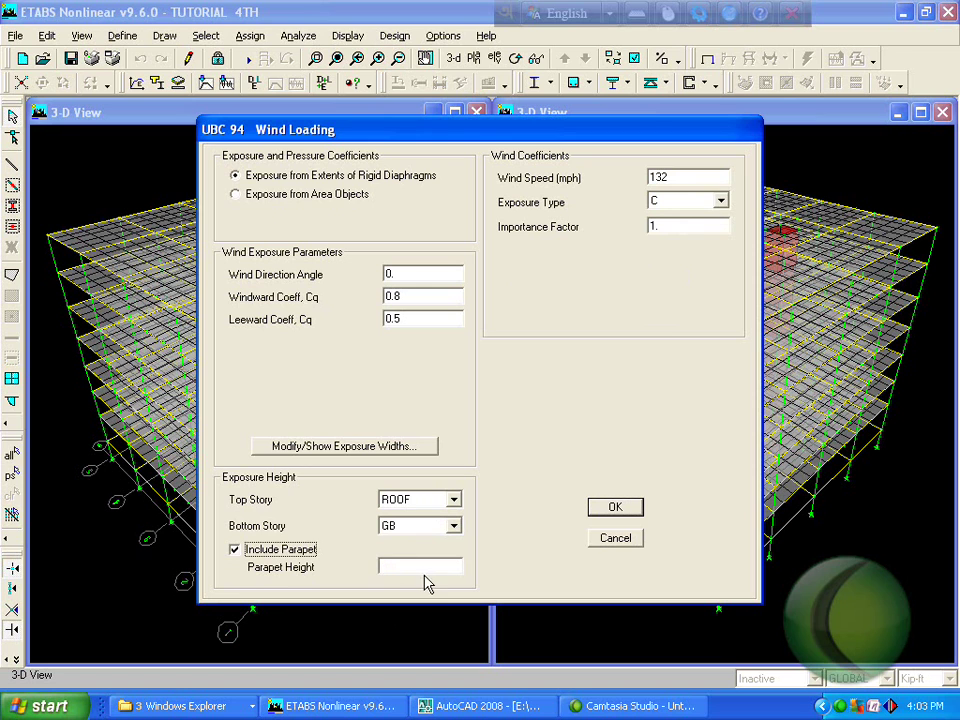
{"action": "left_click", "coordinate": [430, 563]}
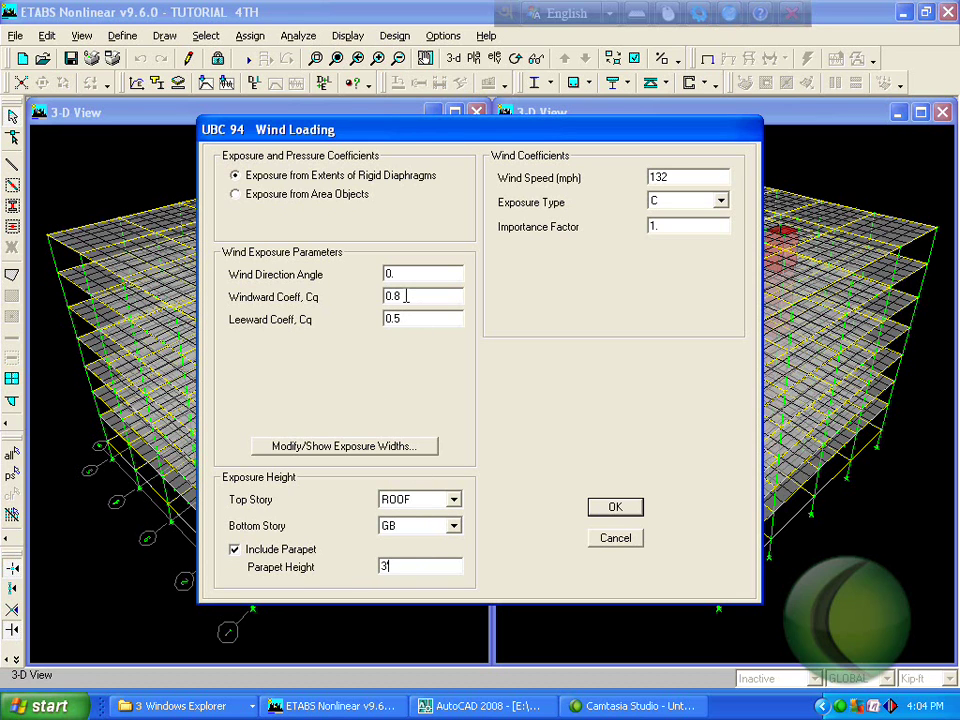
Set the windward coefficient Cq to 1.46.
{"action": "key", "text": "shift+Home"}
{"action": "type", "text": "1.46"}
{"action": "key", "text": "Tab"}
Switch from the picture viewer back to the ETABS model.
{"action": "left_click", "coordinate": [853, 708]}
{"action": "left_click", "coordinate": [580, 604]}
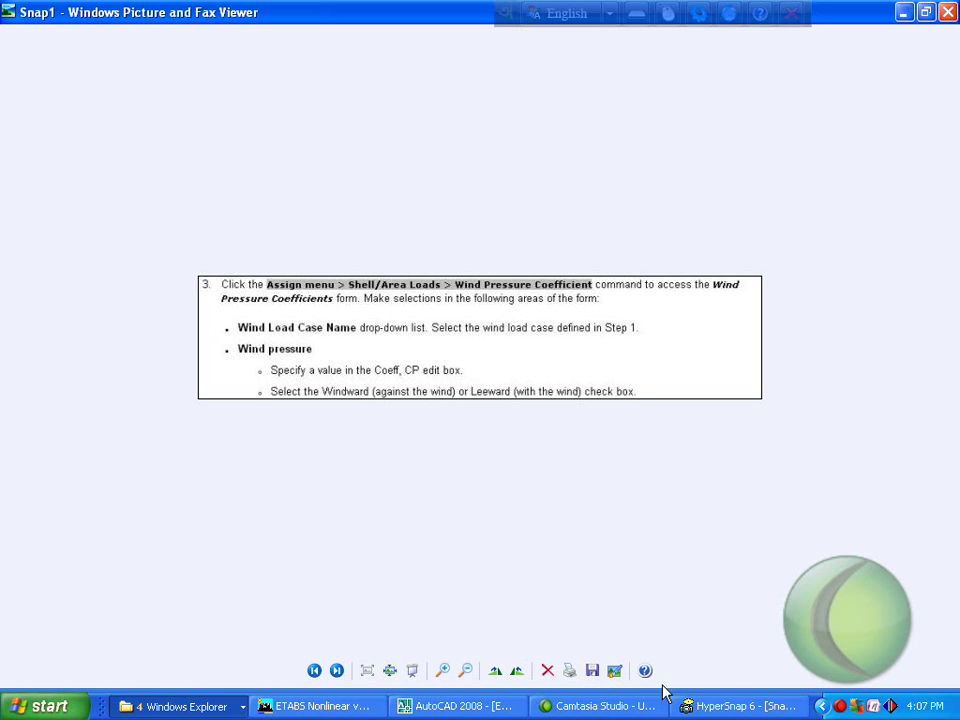
{"action": "left_click", "coordinate": [318, 706]}
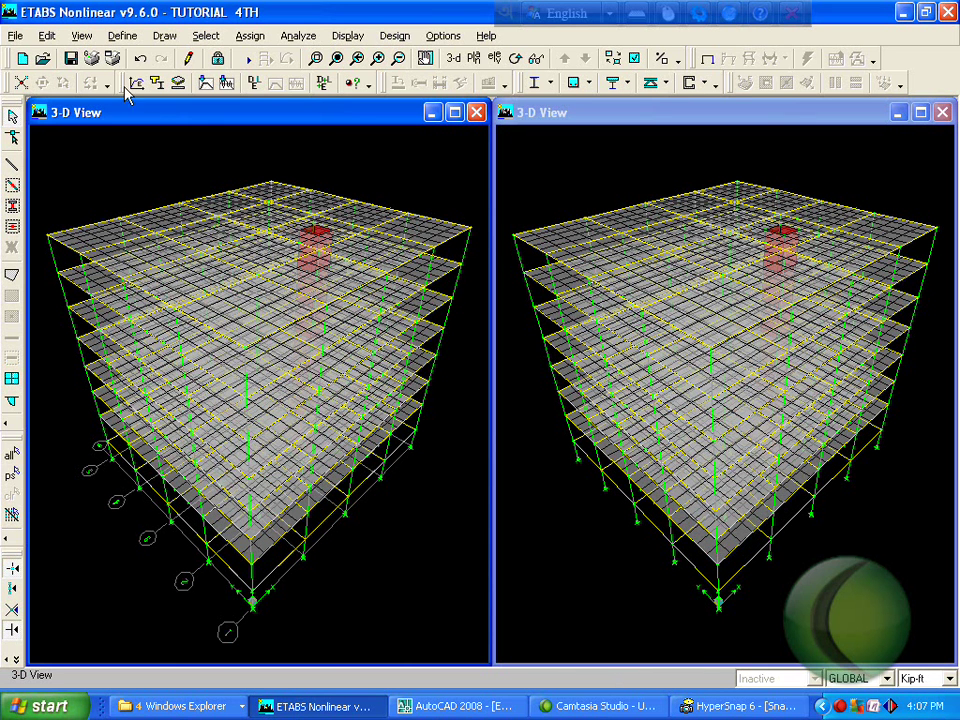
Set the leeward coefficient Cq of the WINX load case's UBC 94 wind loading to .00000000001.
{"action": "left_click", "coordinate": [122, 35]}
{"action": "left_click", "coordinate": [182, 255]}
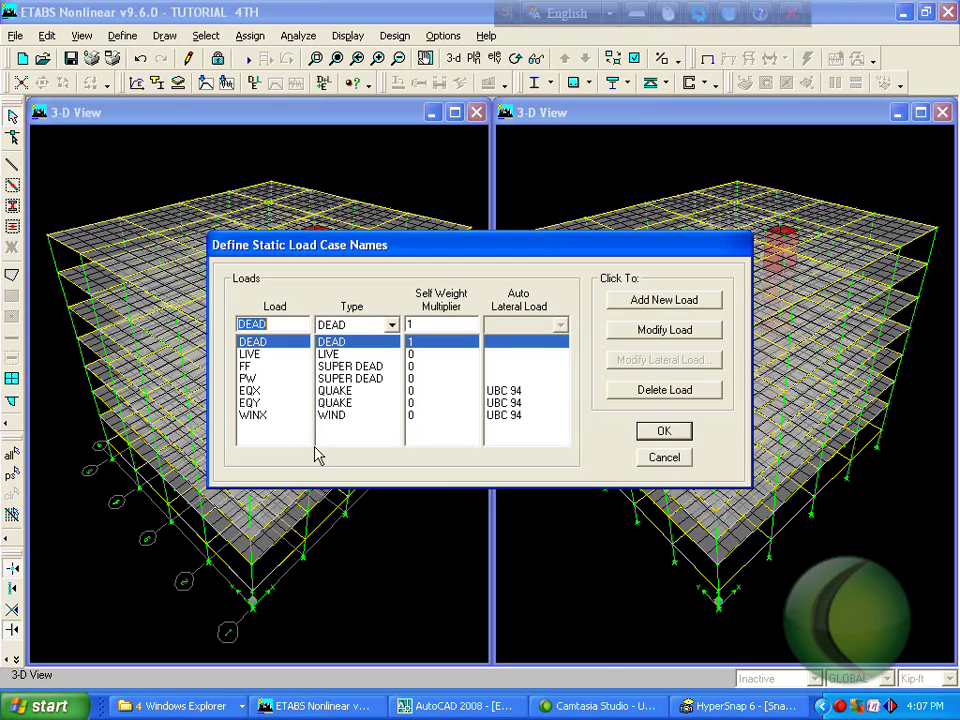
{"action": "left_click", "coordinate": [274, 417]}
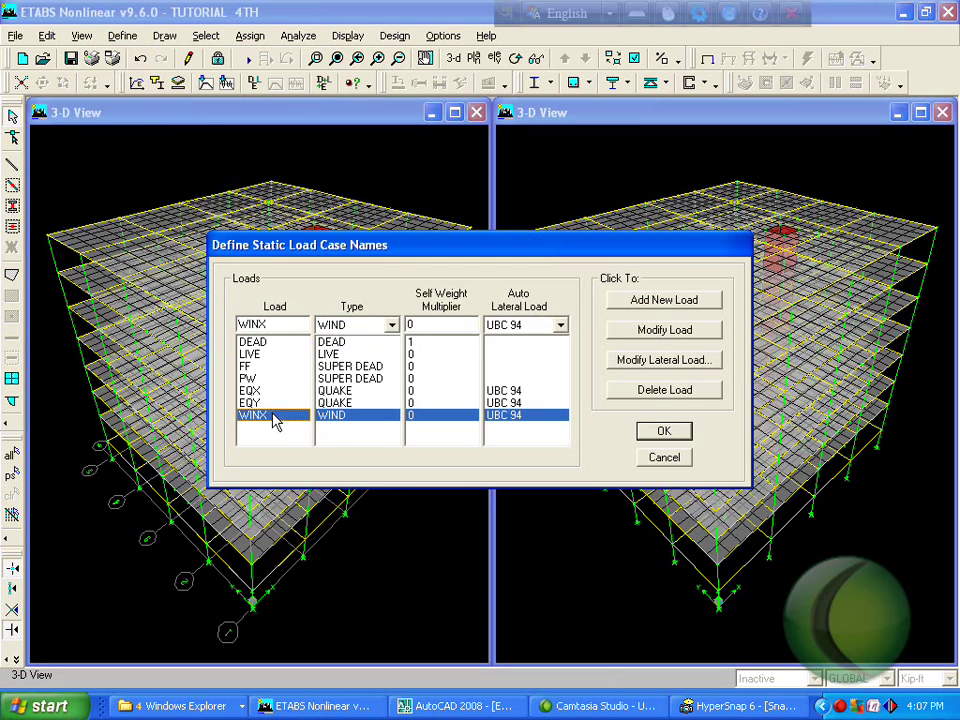
{"action": "left_click", "coordinate": [686, 360]}
{"action": "double_click", "coordinate": [439, 319]}
{"action": "key", "text": "BackSpace"}
{"action": "key", "text": "ctrl+z"}
{"action": "left_click_drag", "start_coordinate": [446, 318], "coordinate": [352, 330]}
{"action": "type", "text": ".00000000001"}
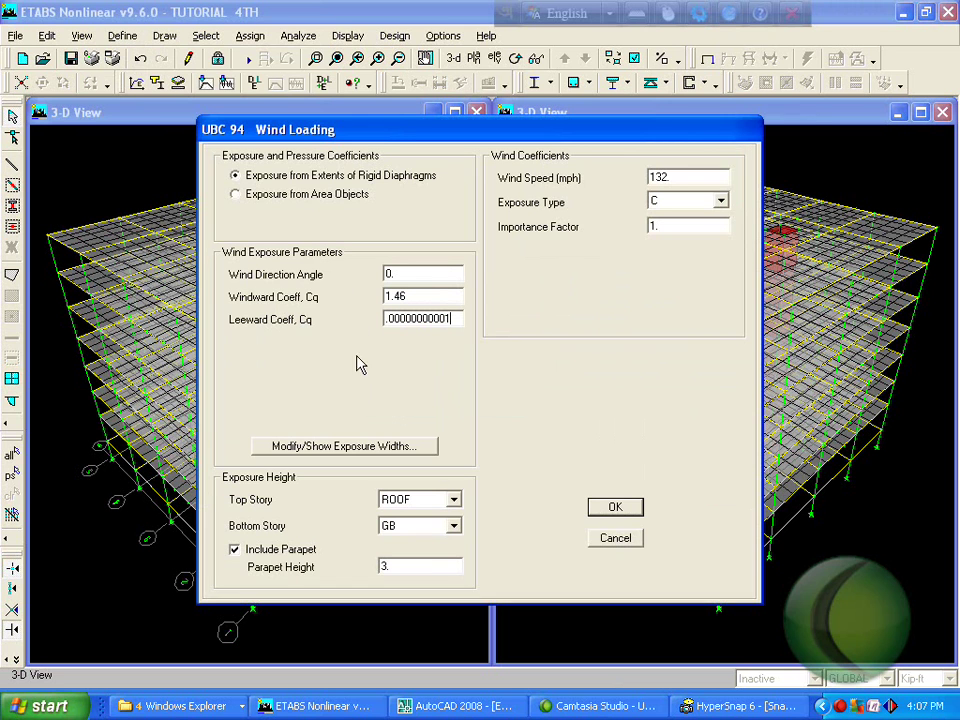
{"action": "left_click", "coordinate": [614, 507]}
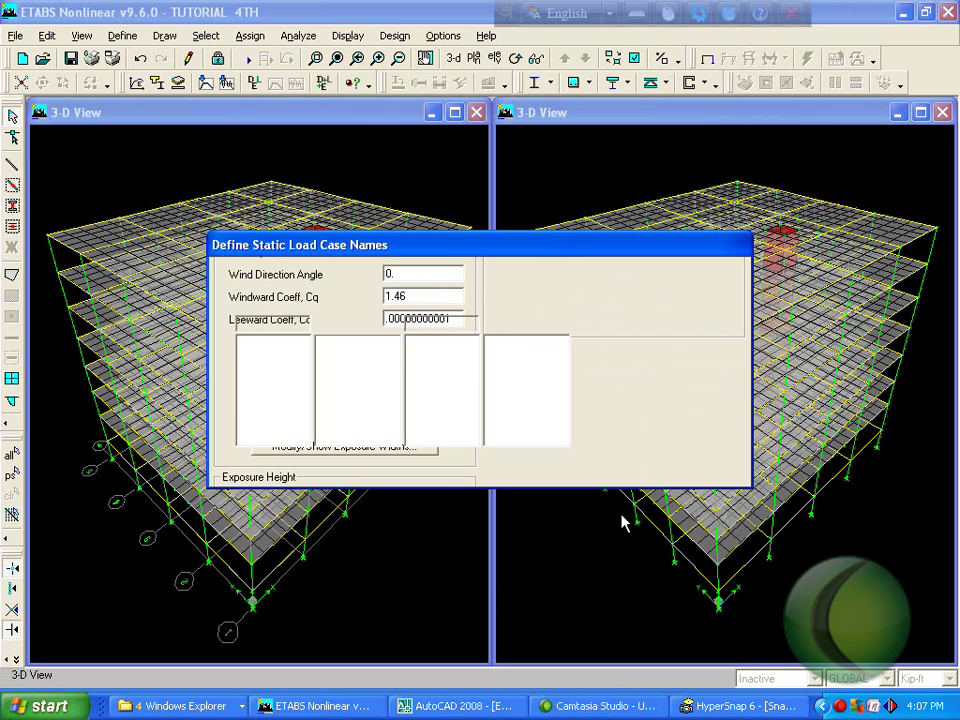
Add a UBC 94 wind load case named WINY with a wind direction angle of 90 and bottom story GB.
{"action": "left_click", "coordinate": [291, 324]}
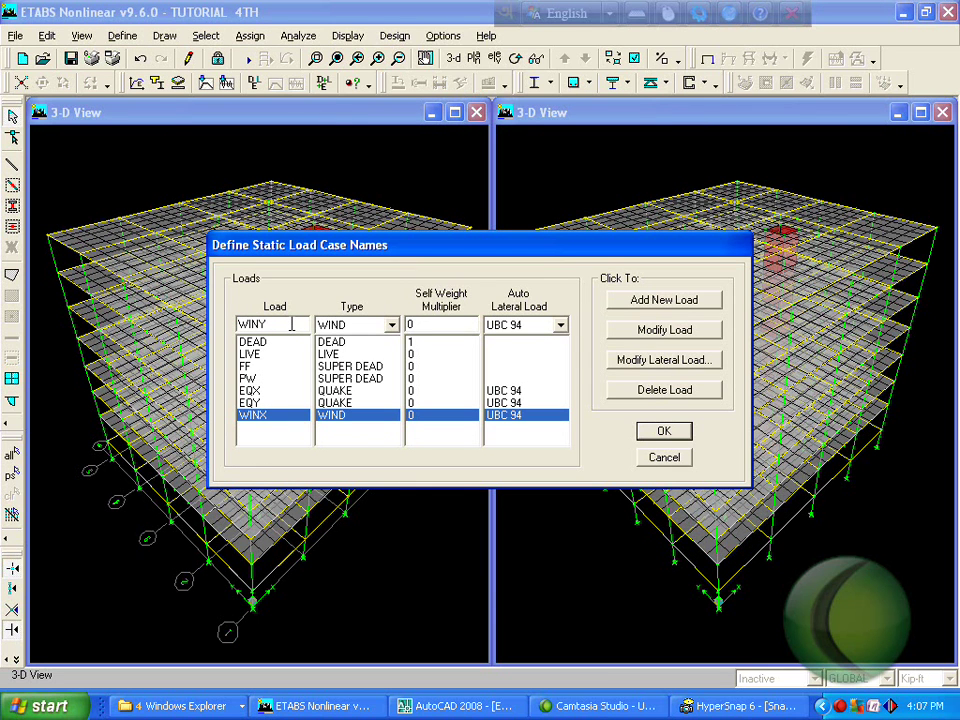
{"action": "left_click", "coordinate": [684, 310]}
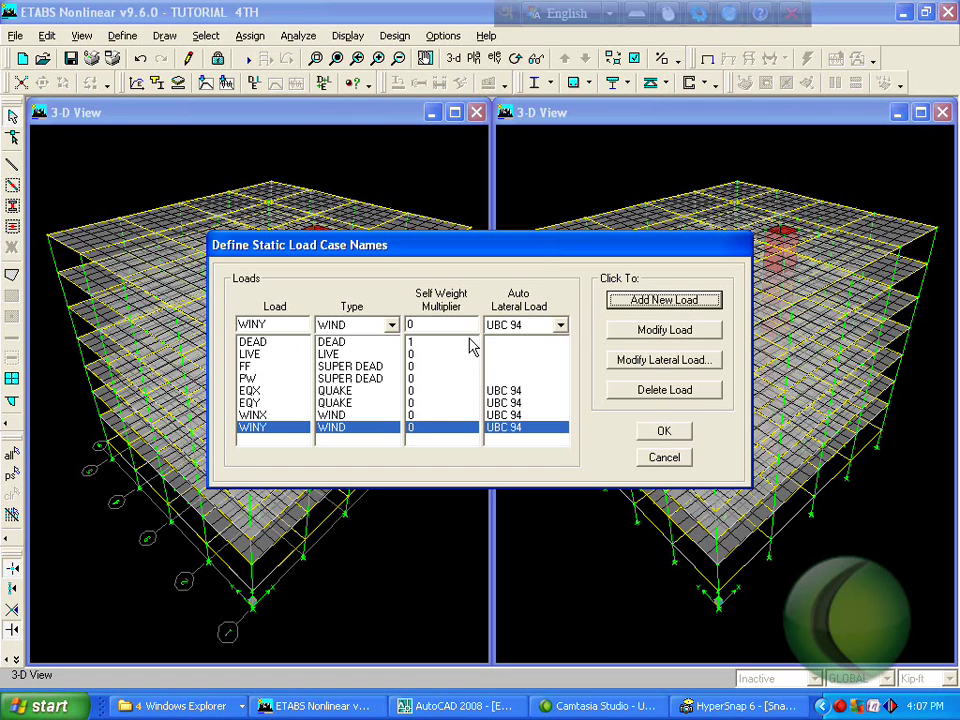
{"action": "left_click", "coordinate": [641, 362]}
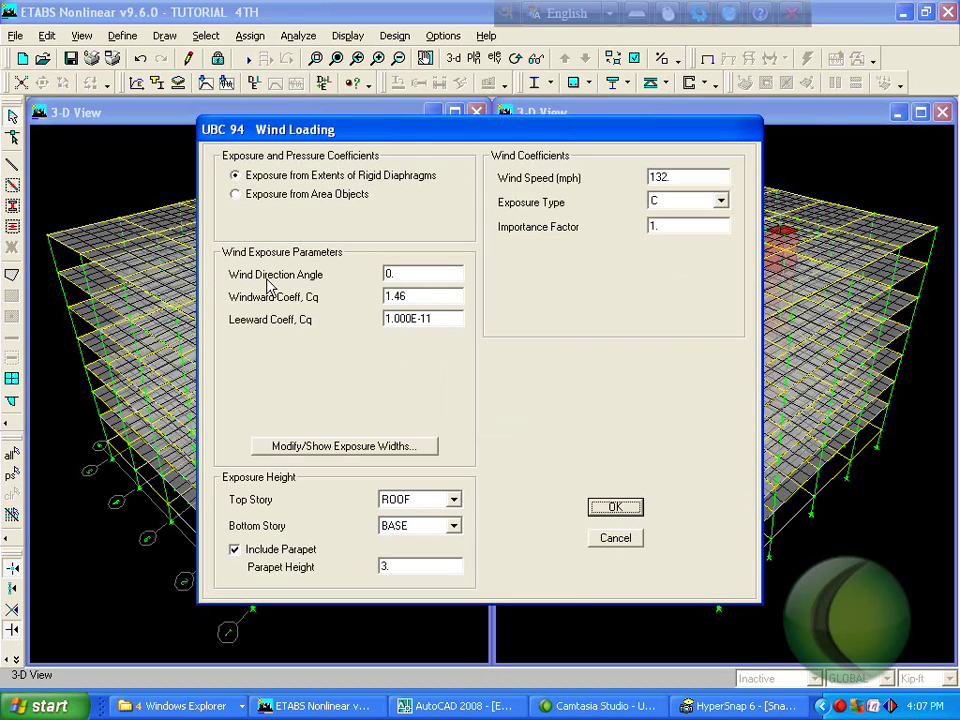
{"action": "double_click", "coordinate": [442, 272]}
{"action": "left_click", "coordinate": [452, 525]}
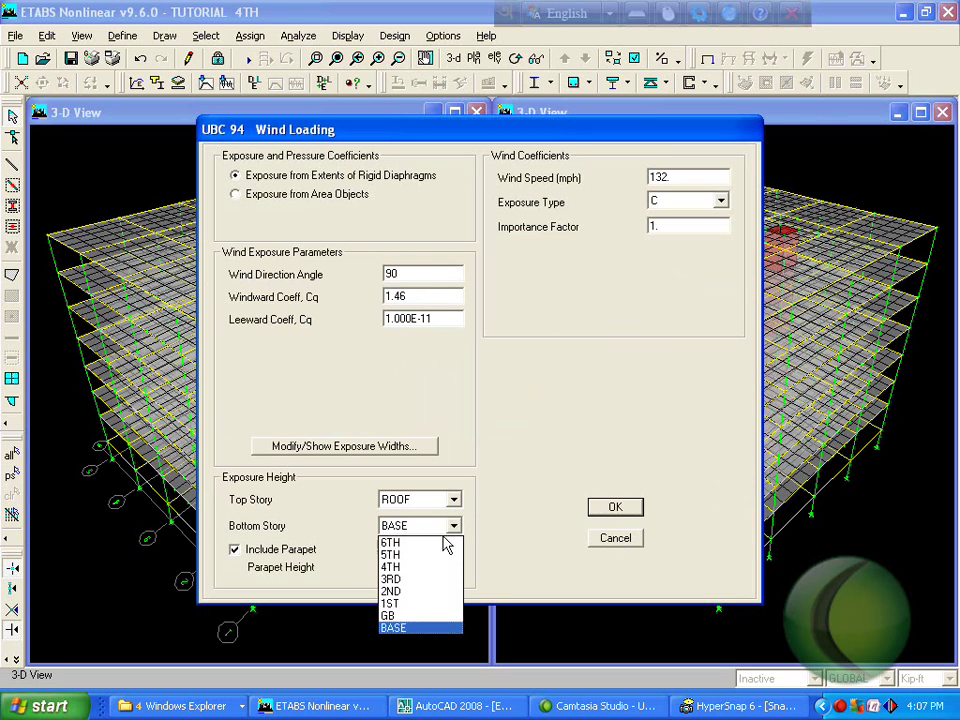
{"action": "left_click", "coordinate": [418, 615]}
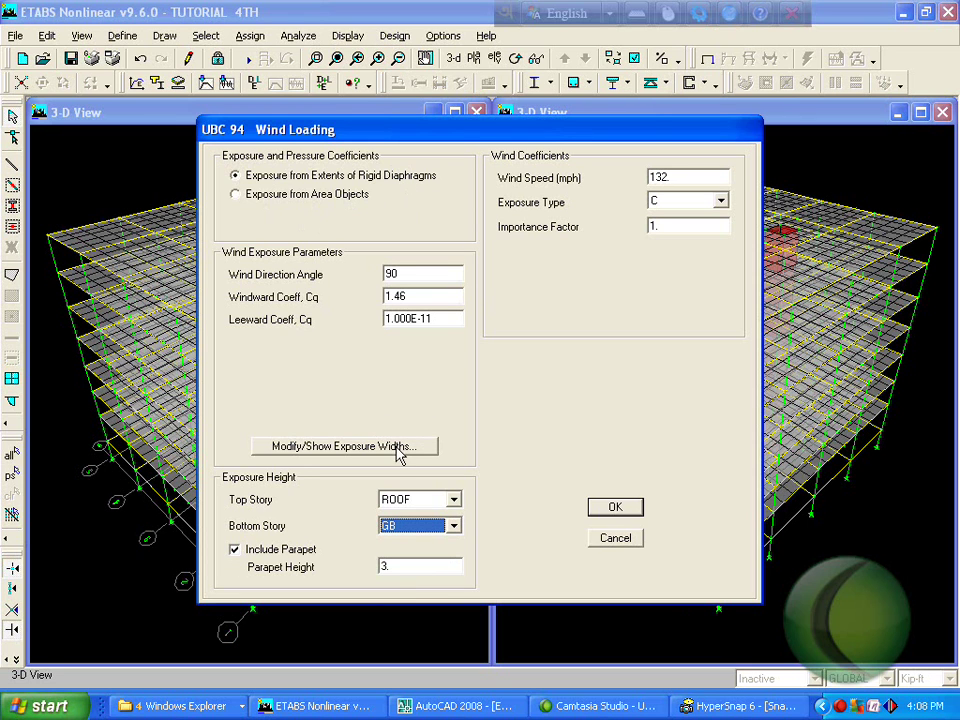
{"action": "left_click", "coordinate": [634, 512]}
{"action": "left_click", "coordinate": [670, 438]}
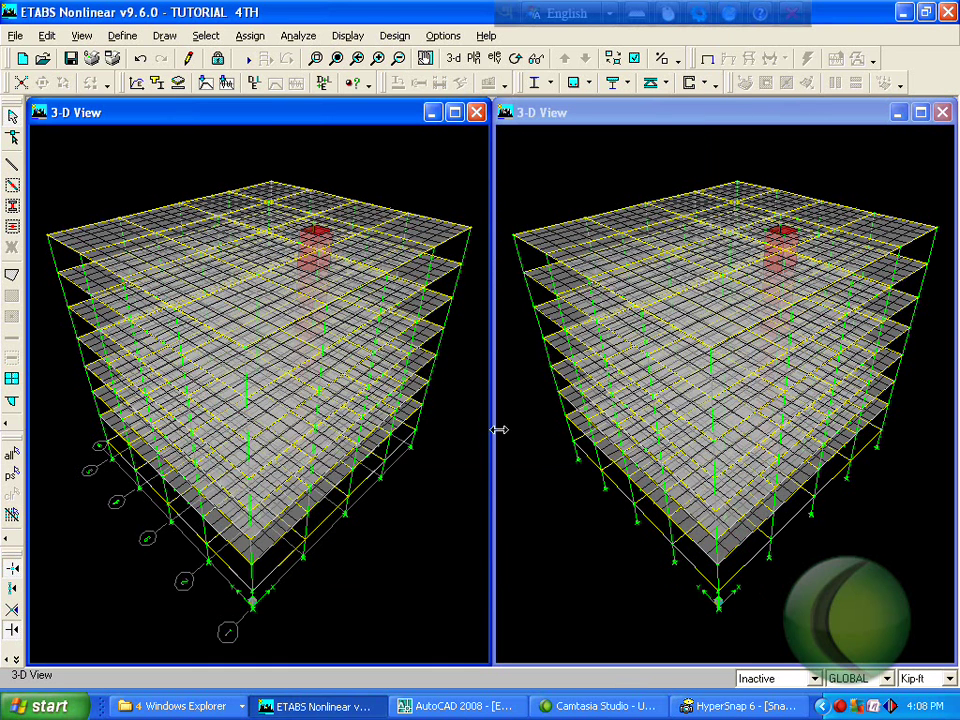
{"action": "left_click", "coordinate": [250, 36]}
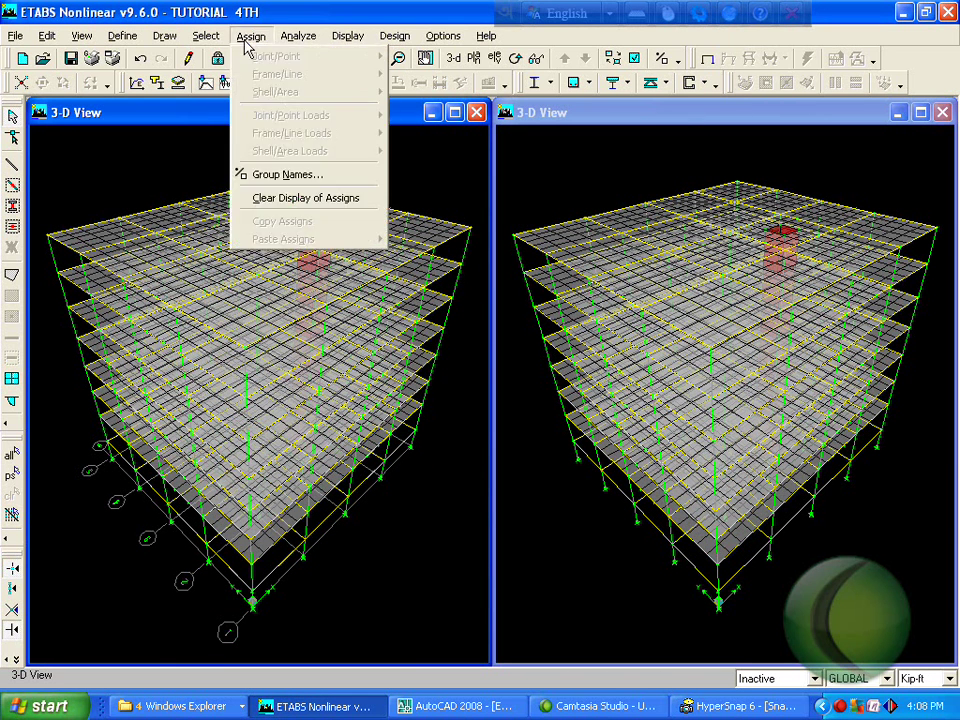
{"action": "left_click", "coordinate": [518, 422]}
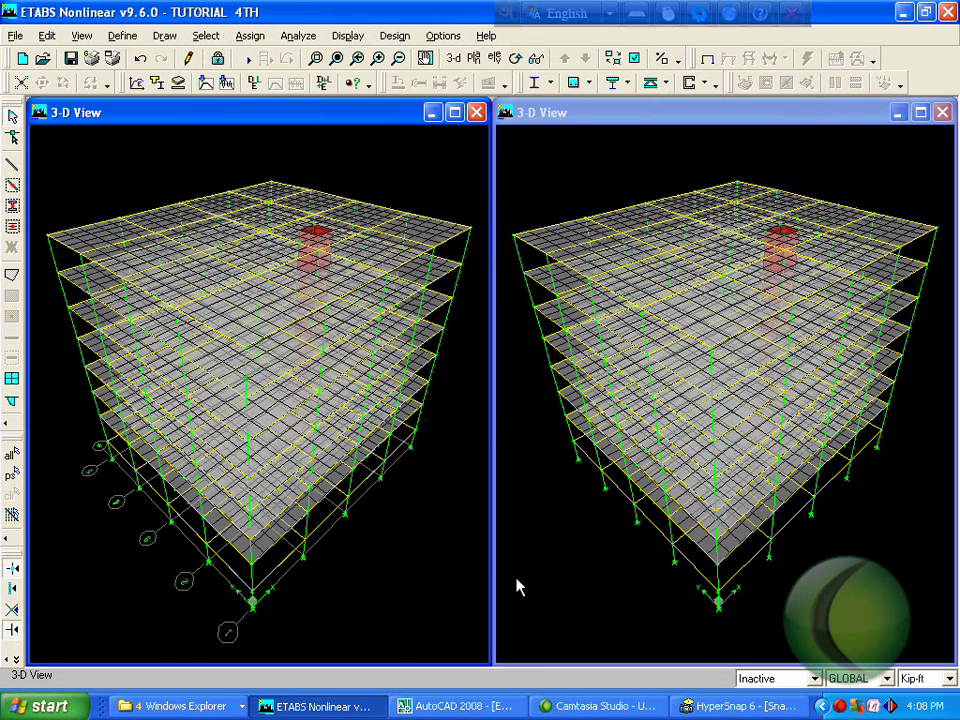
Switch to the AutoCAD drawing and examine the section and load notes below the ABOVE GL plan.
{"action": "left_click", "coordinate": [450, 707]}
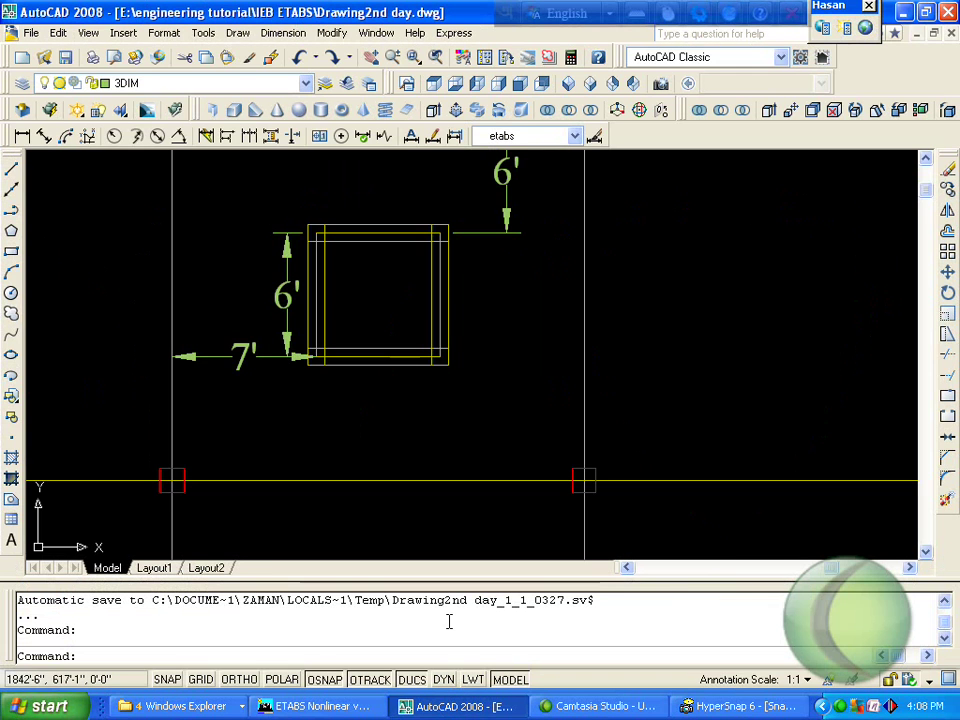
{"action": "scroll", "coordinate": [428, 338], "scroll_direction": "down", "scroll_amount": 10}
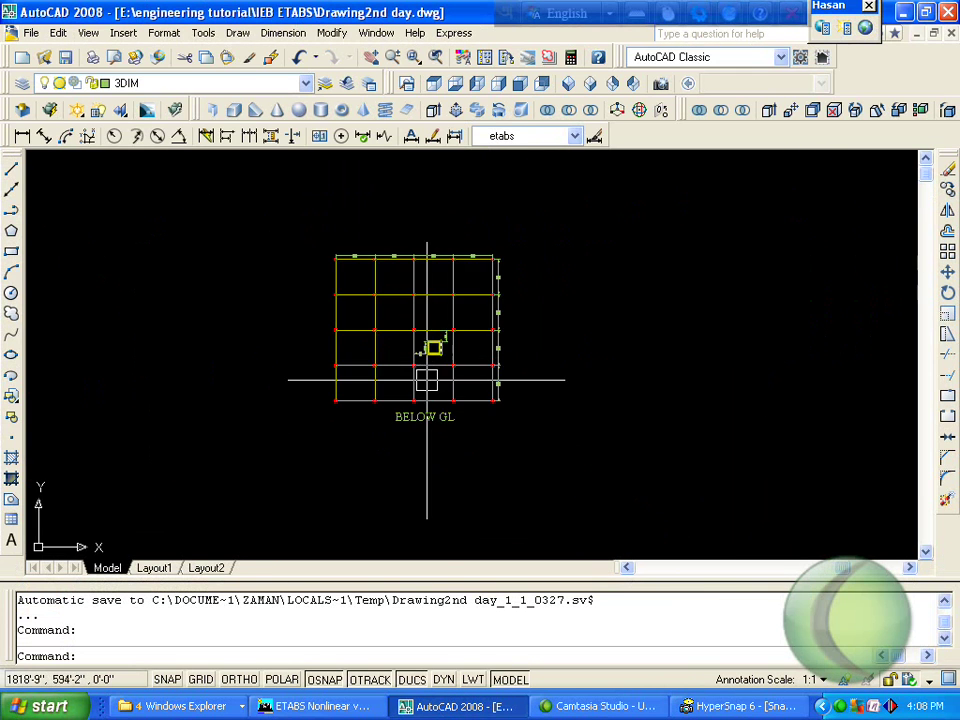
{"action": "scroll", "coordinate": [179, 510], "scroll_direction": "up", "scroll_amount": 2}
{"action": "scroll", "coordinate": [407, 268], "scroll_direction": "up", "scroll_amount": 8}
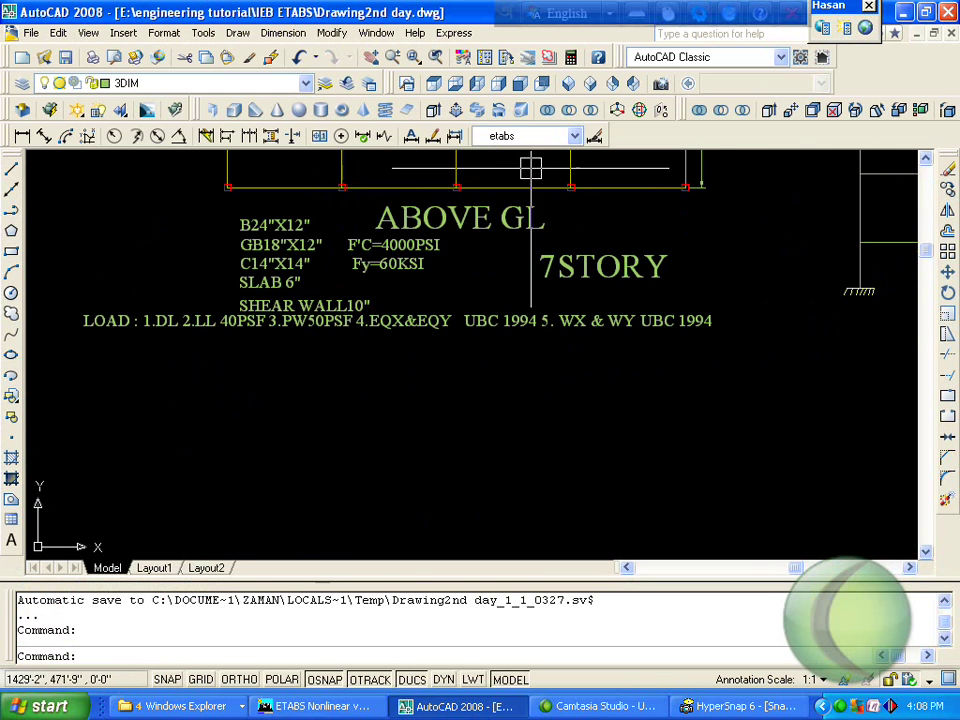
{"action": "scroll", "coordinate": [207, 283], "scroll_direction": "up", "scroll_amount": 2}
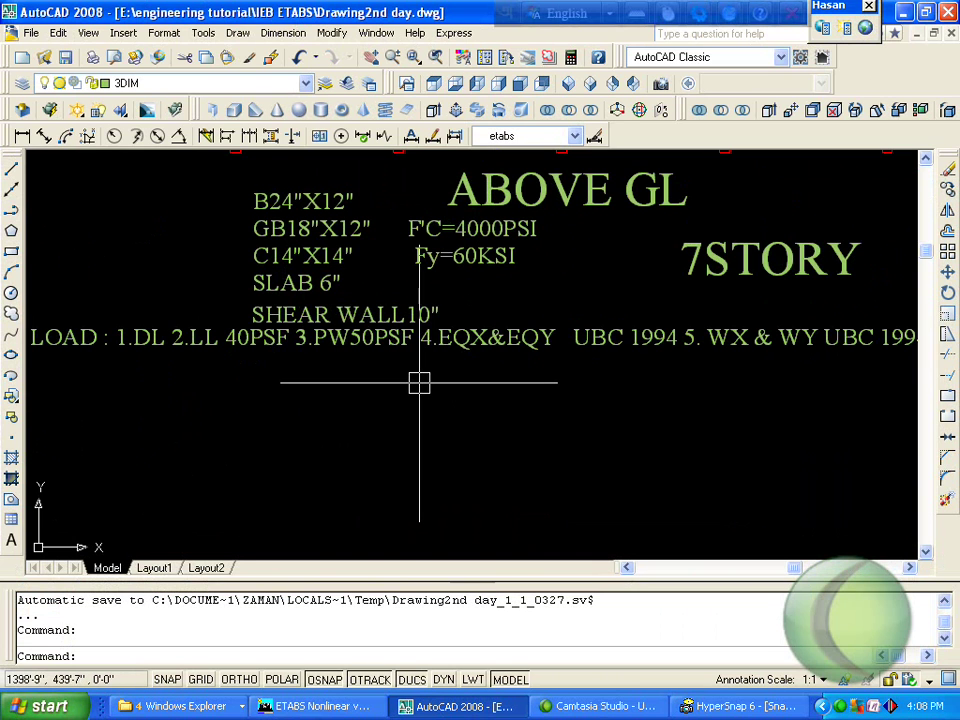
{"action": "scroll", "coordinate": [371, 399], "scroll_direction": "down", "scroll_amount": 1}
{"action": "scroll", "coordinate": [340, 398], "scroll_direction": "up", "scroll_amount": 2}
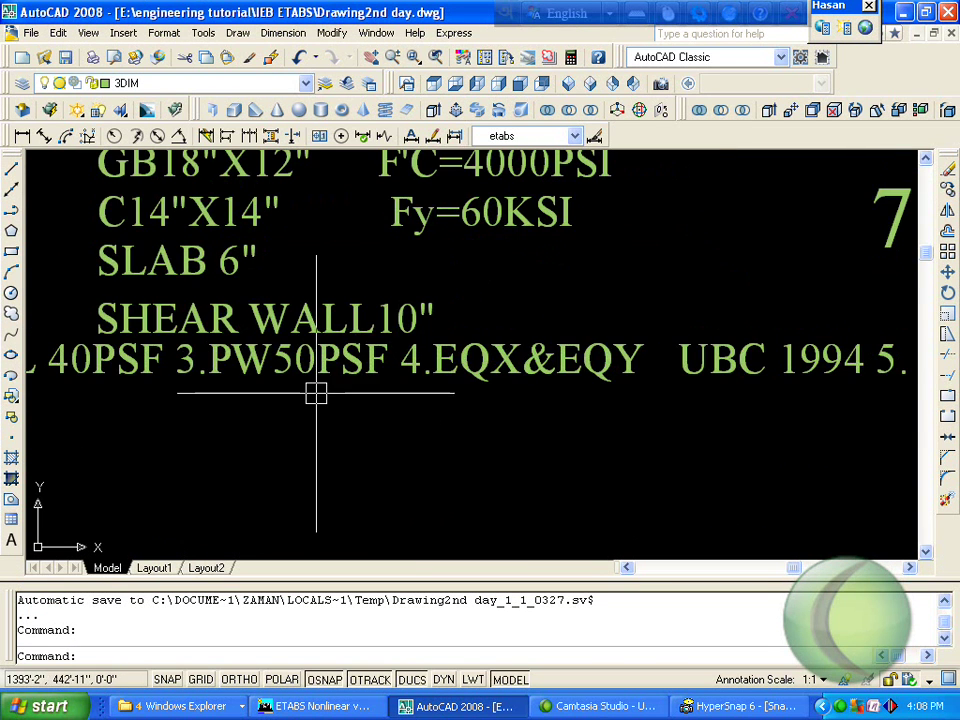
{"action": "scroll", "coordinate": [315, 390], "scroll_direction": "down", "scroll_amount": 1}
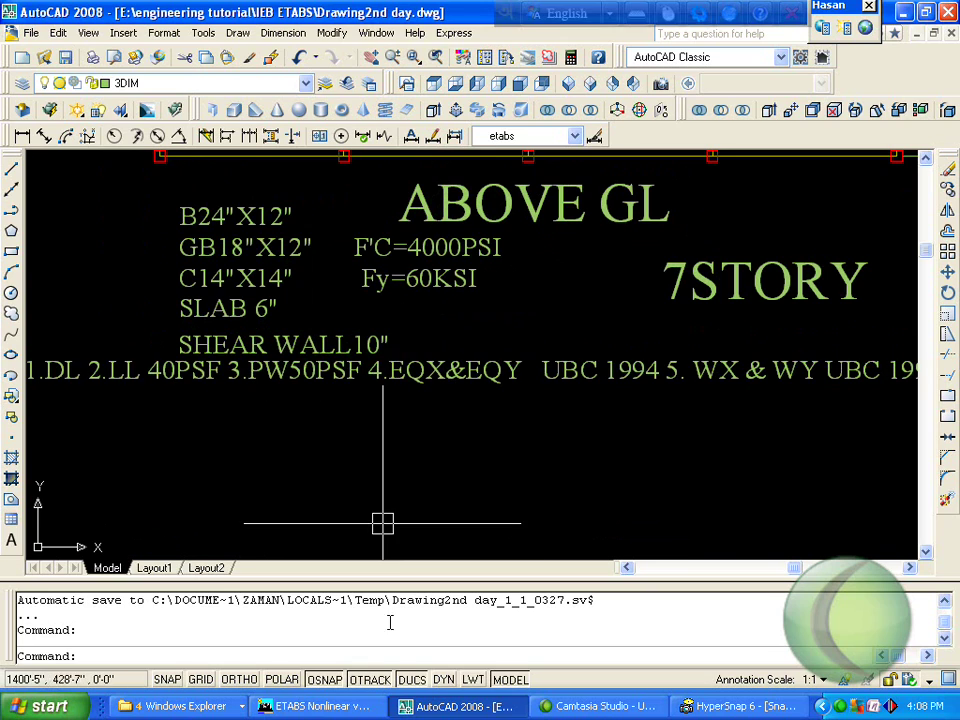
Switch back to the ETABS model and select all areas that use the S6 section.
{"action": "left_click", "coordinate": [318, 706]}
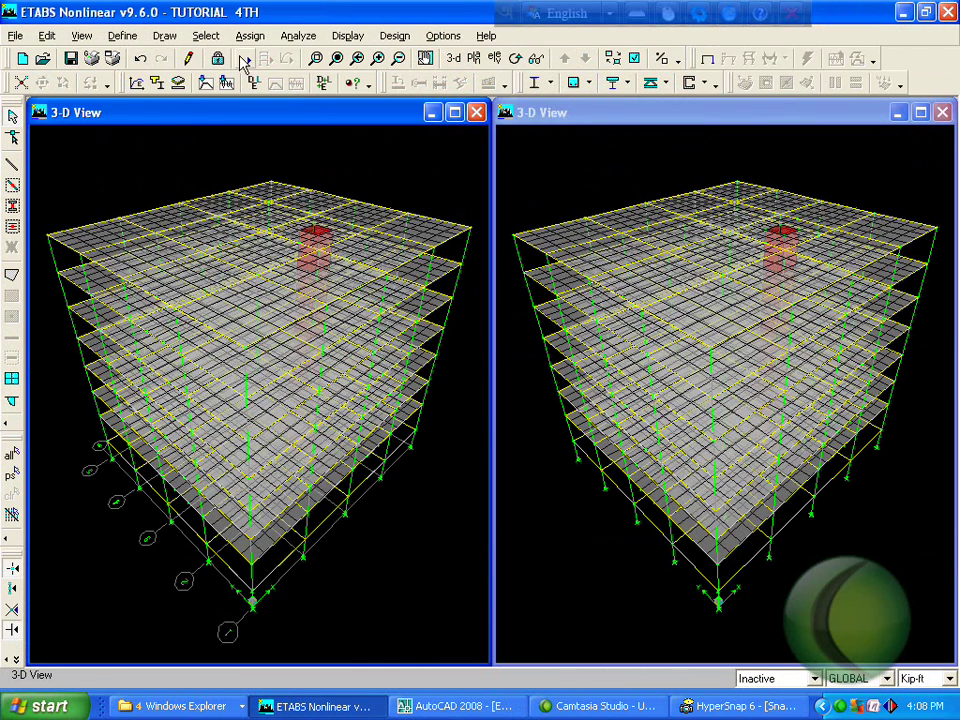
{"action": "left_click", "coordinate": [206, 36]}
{"action": "left_click", "coordinate": [238, 181]}
{"action": "left_click", "coordinate": [376, 341]}
{"action": "left_click", "coordinate": [566, 346]}
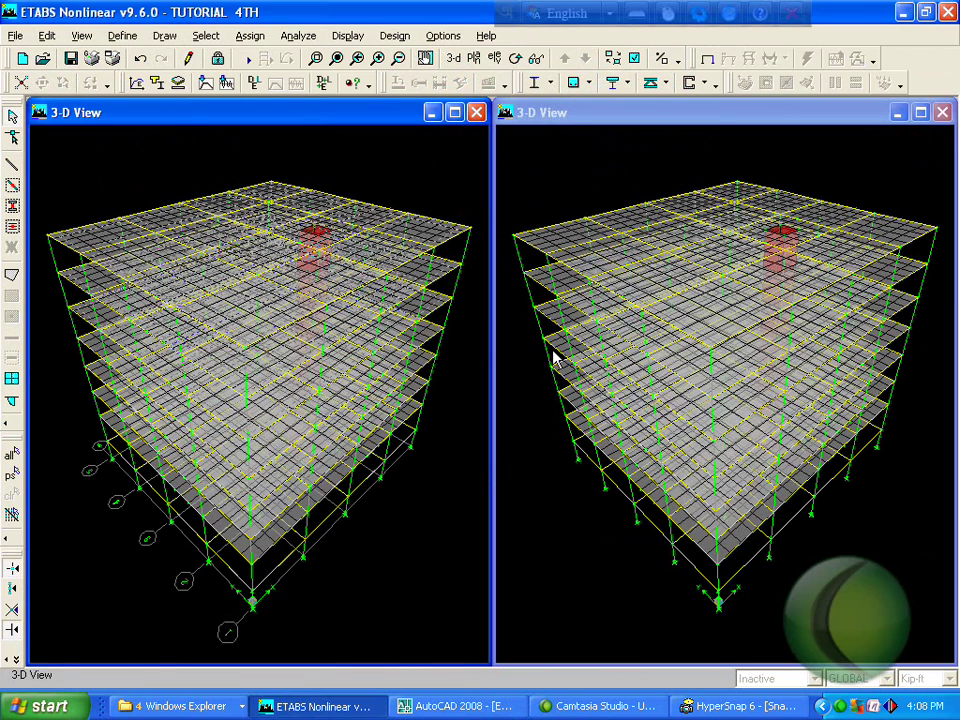
Assign a uniform surface load of 40 in lb-ft units, gravity direction, to the selected slabs under the LIVE case.
{"action": "left_click", "coordinate": [250, 36]}
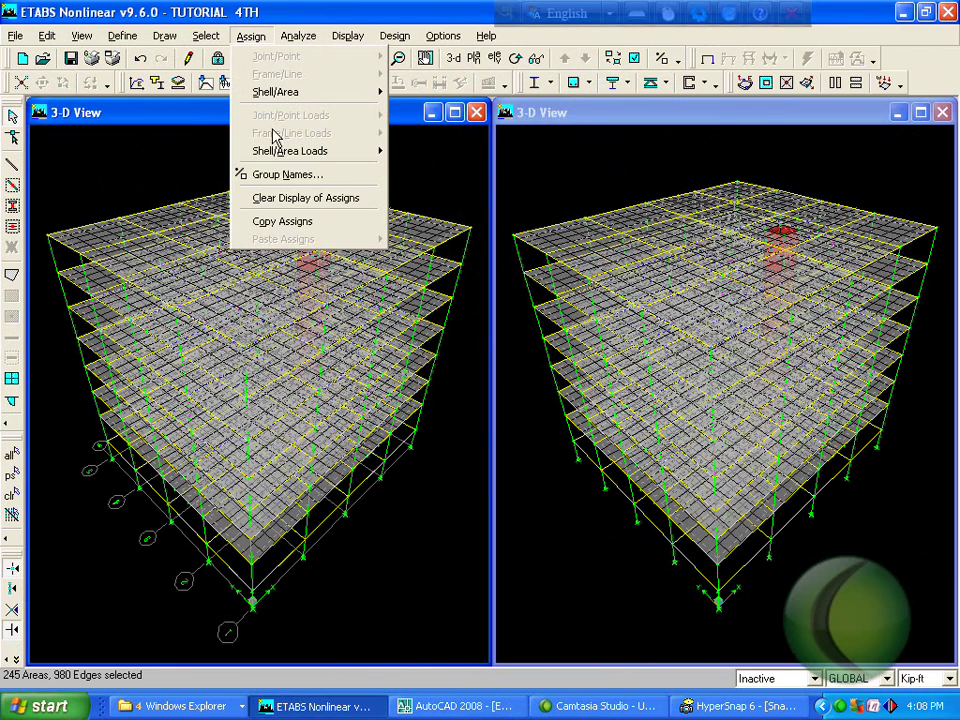
{"action": "mouse_move", "coordinate": [300, 150]}
{"action": "left_click", "coordinate": [413, 152]}
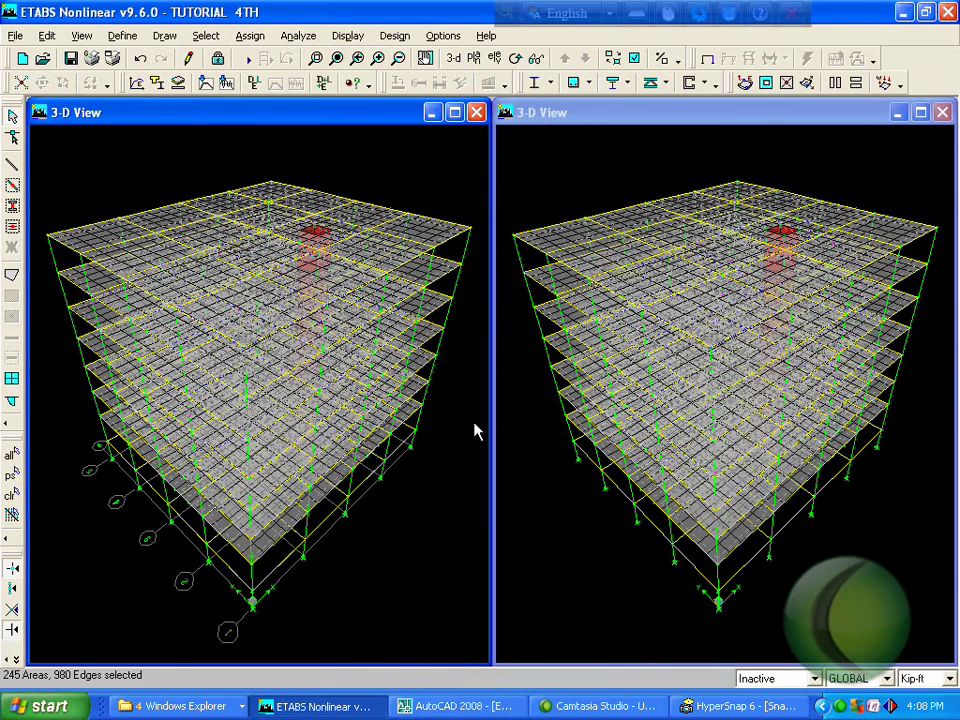
{"action": "left_click", "coordinate": [527, 311]}
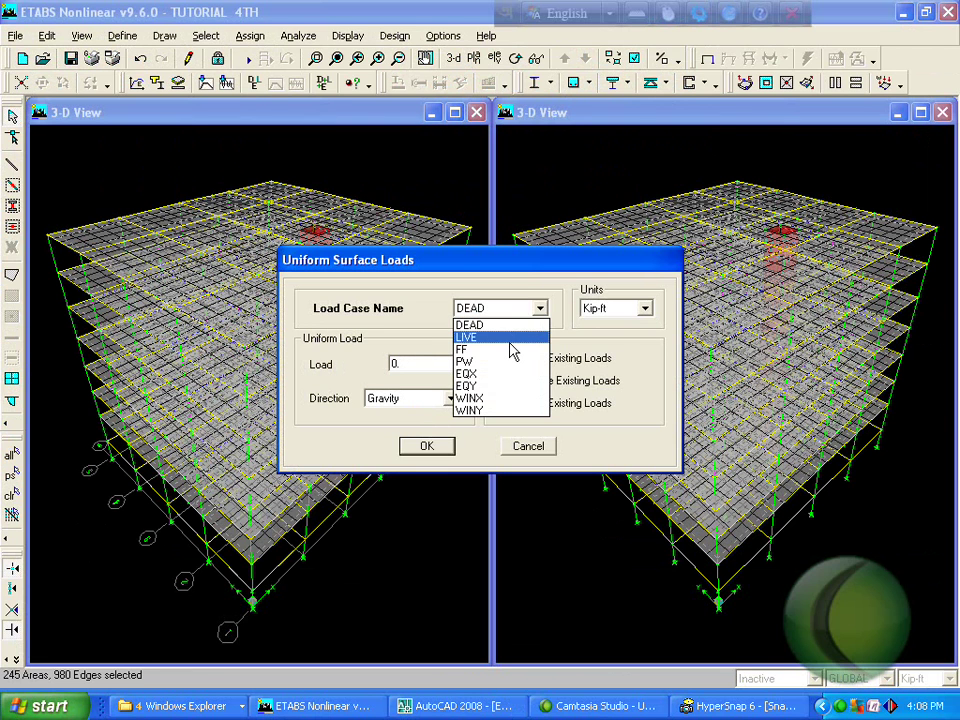
{"action": "left_click", "coordinate": [500, 338]}
{"action": "left_click", "coordinate": [428, 365]}
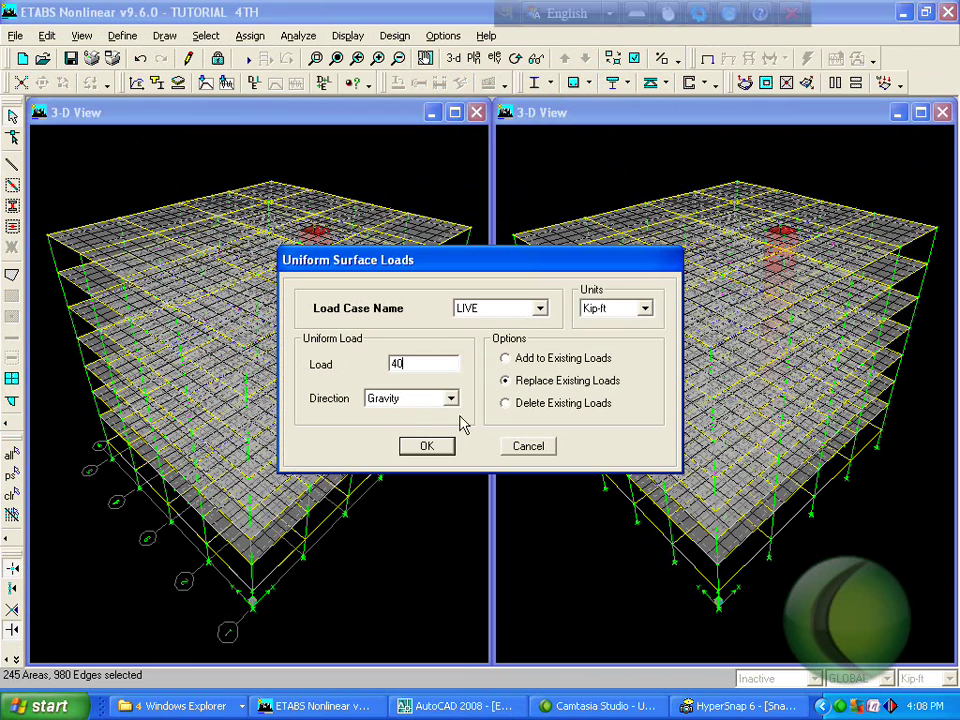
{"action": "left_click", "coordinate": [645, 310]}
{"action": "scroll", "coordinate": [636, 330], "scroll_direction": "up", "scroll_amount": 1}
{"action": "left_click", "coordinate": [625, 337]}
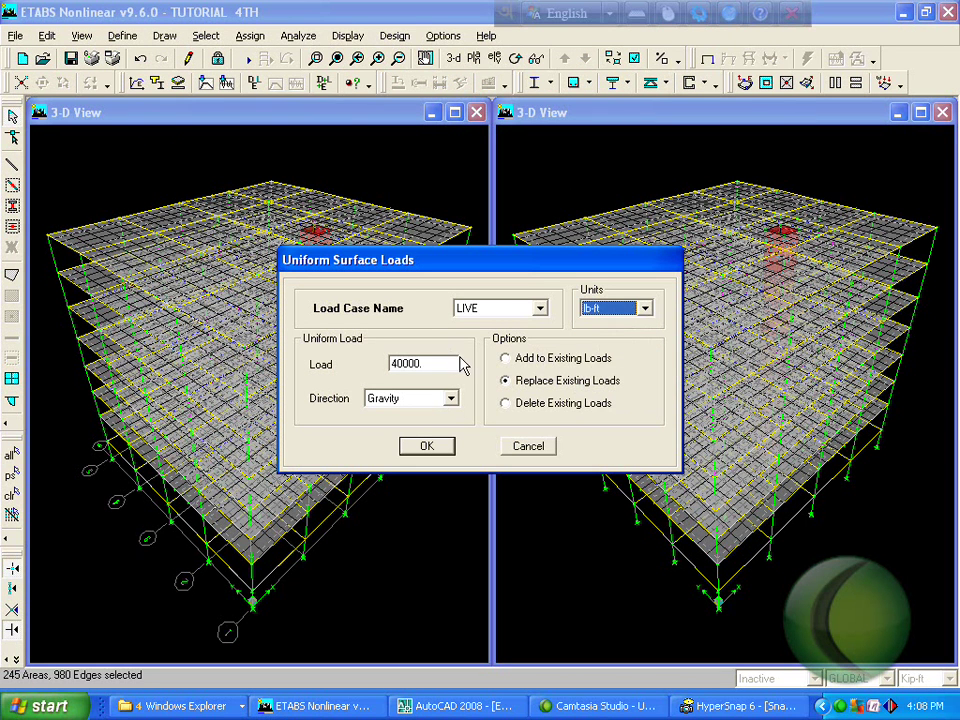
{"action": "left_click", "coordinate": [451, 364]}
{"action": "type", "text": "4"}
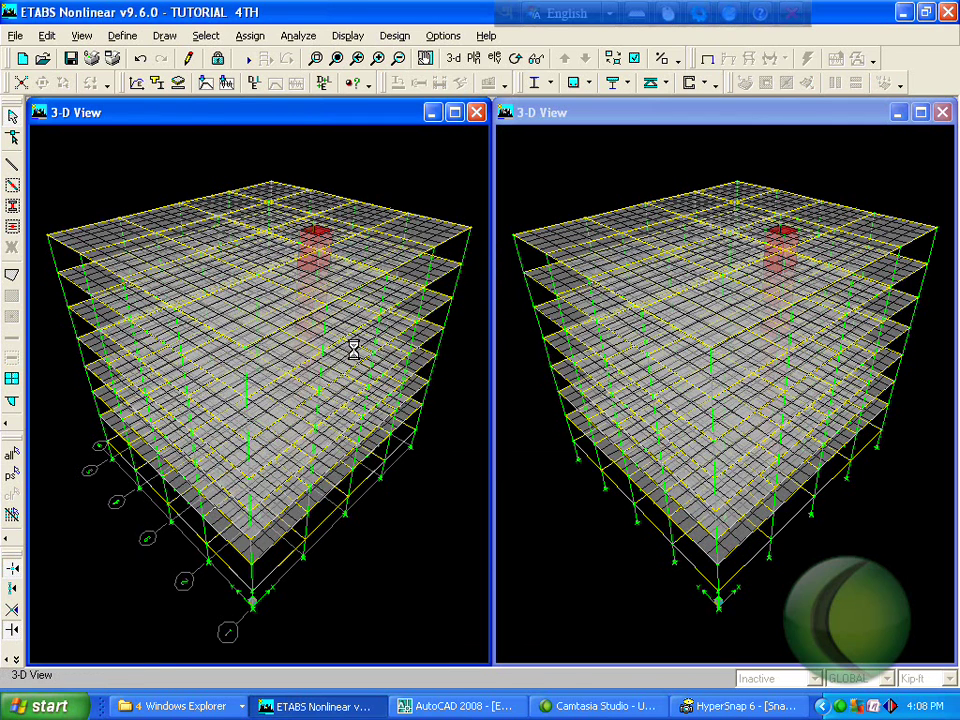
{"action": "key", "text": "F5"}
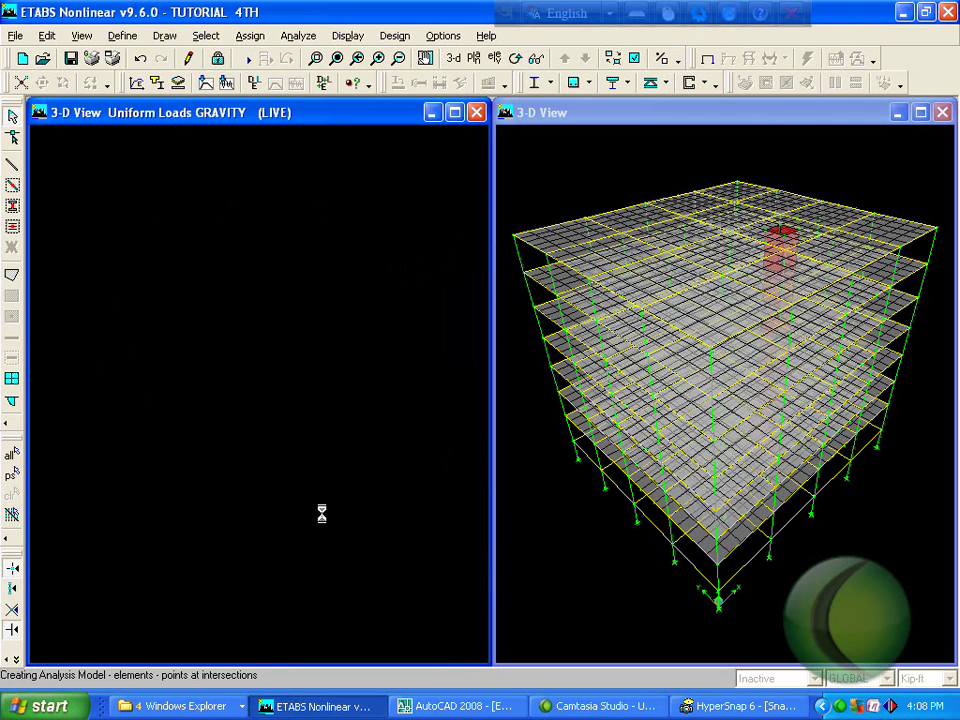
Reselect every slab area in the model by its section S6.
{"action": "left_click", "coordinate": [441, 707]}
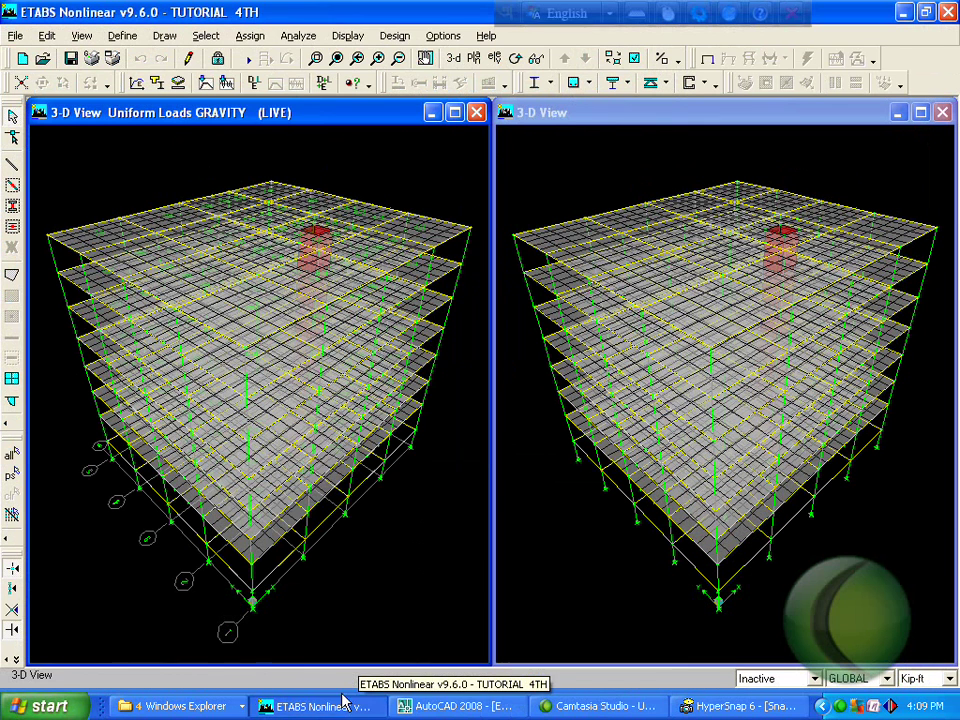
{"action": "left_click", "coordinate": [207, 35]}
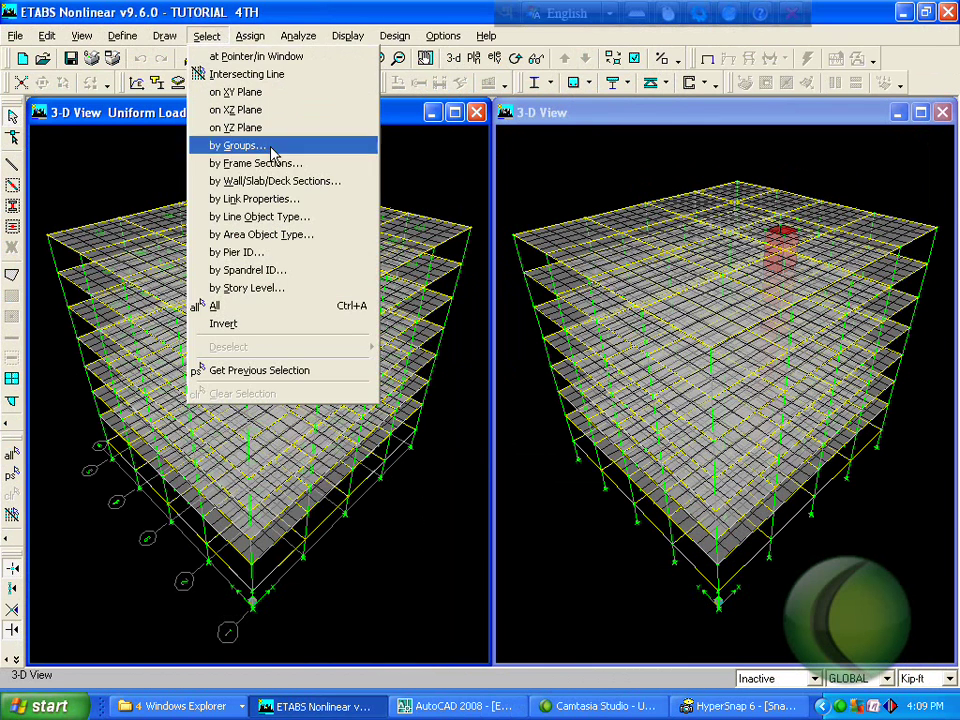
{"action": "left_click", "coordinate": [278, 181]}
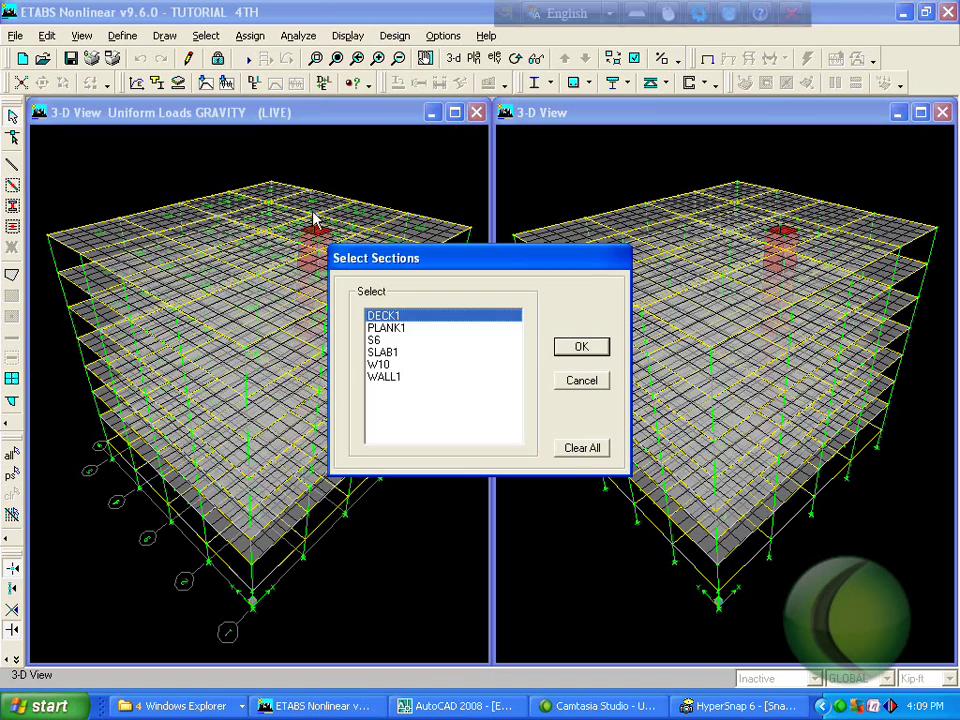
{"action": "left_click", "coordinate": [378, 340]}
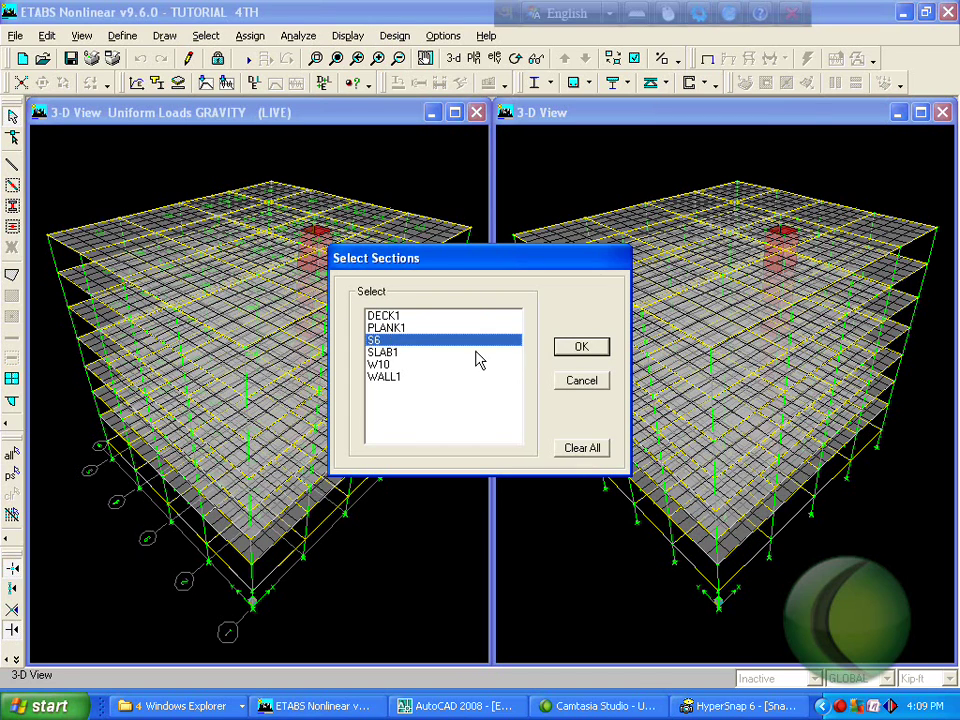
{"action": "left_click", "coordinate": [579, 350]}
Assign a uniform surface load of 50 in lb-ft units, gravity direction, to the selected slabs under the PW case.
{"action": "left_click", "coordinate": [252, 38]}
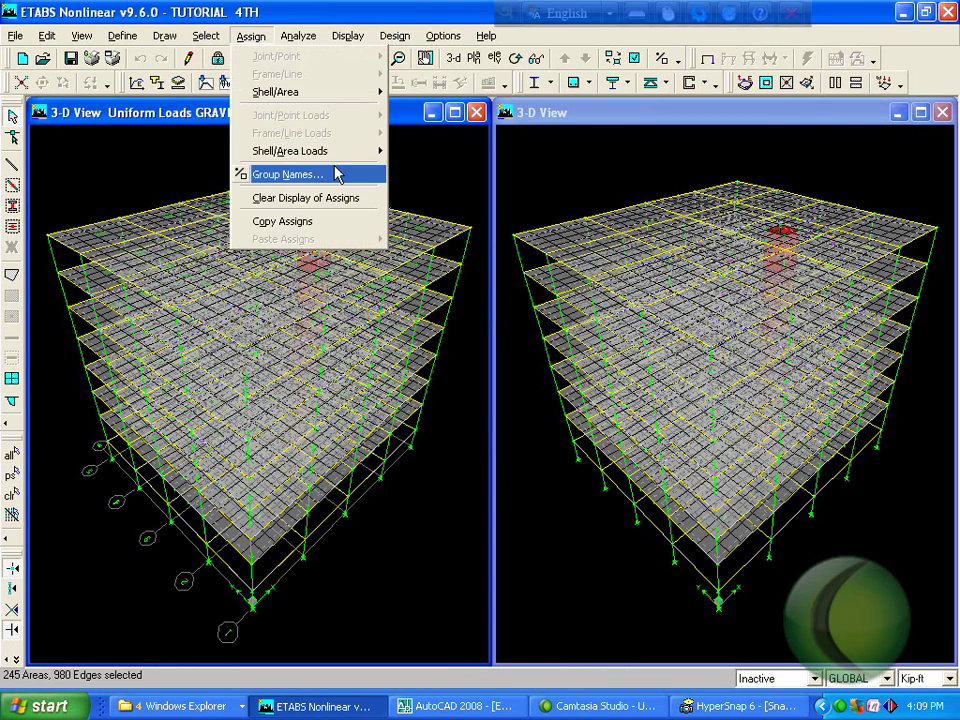
{"action": "mouse_move", "coordinate": [335, 155]}
{"action": "left_click", "coordinate": [433, 158]}
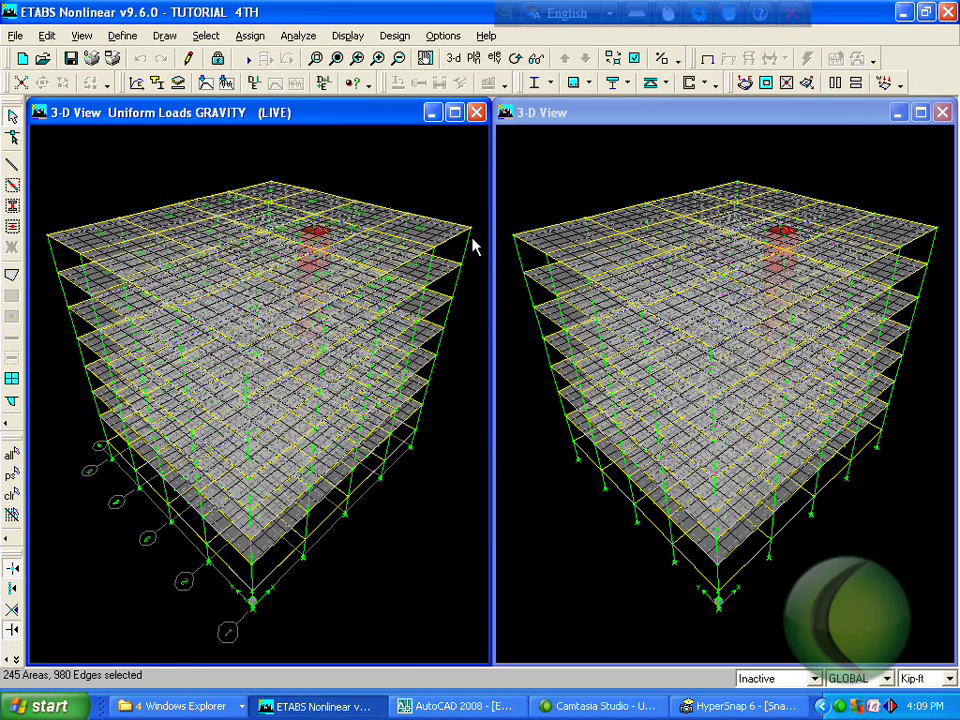
{"action": "left_click", "coordinate": [528, 312]}
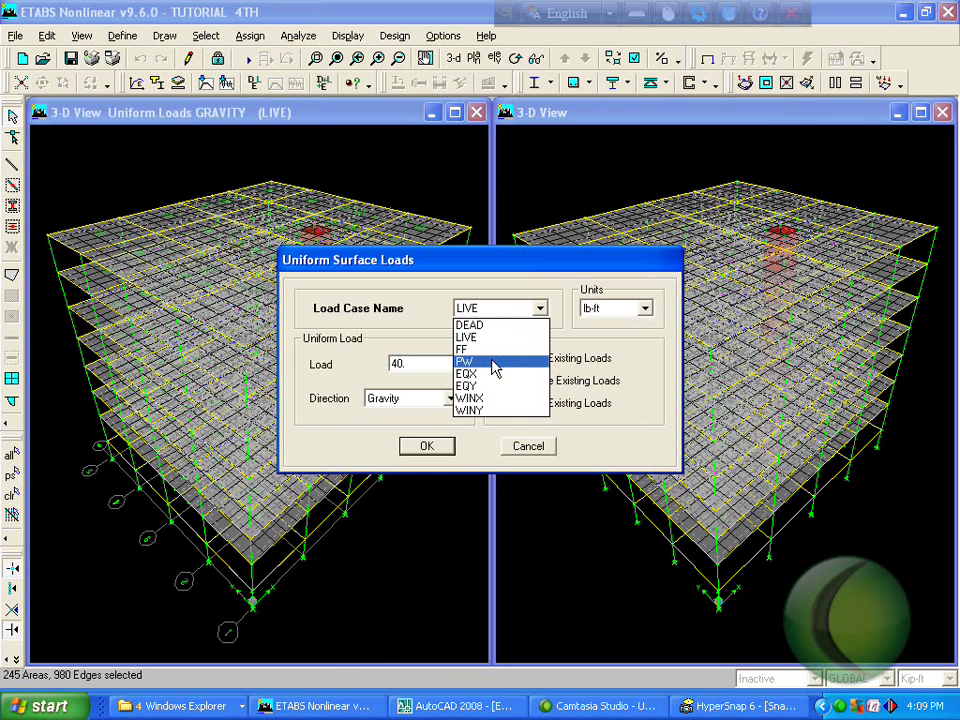
{"action": "left_click", "coordinate": [495, 361]}
{"action": "double_click", "coordinate": [439, 362]}
{"action": "type", "text": "50"}
{"action": "left_click", "coordinate": [426, 446]}
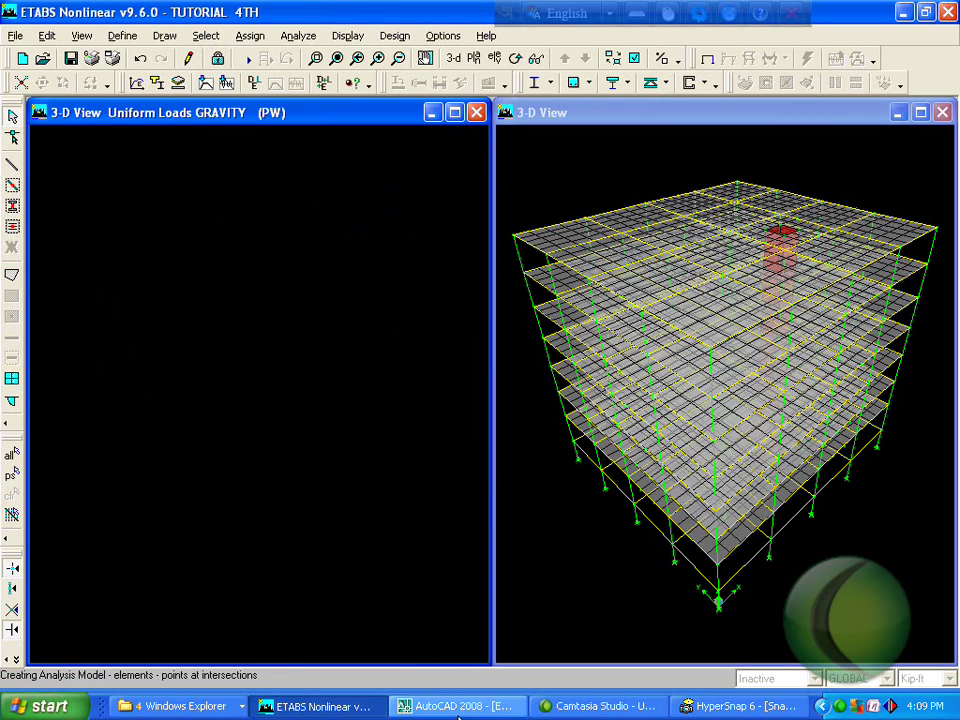
Check the load list in the AutoCAD drawing, return to ETABS and delete the FF static load case.
{"action": "left_click", "coordinate": [488, 710]}
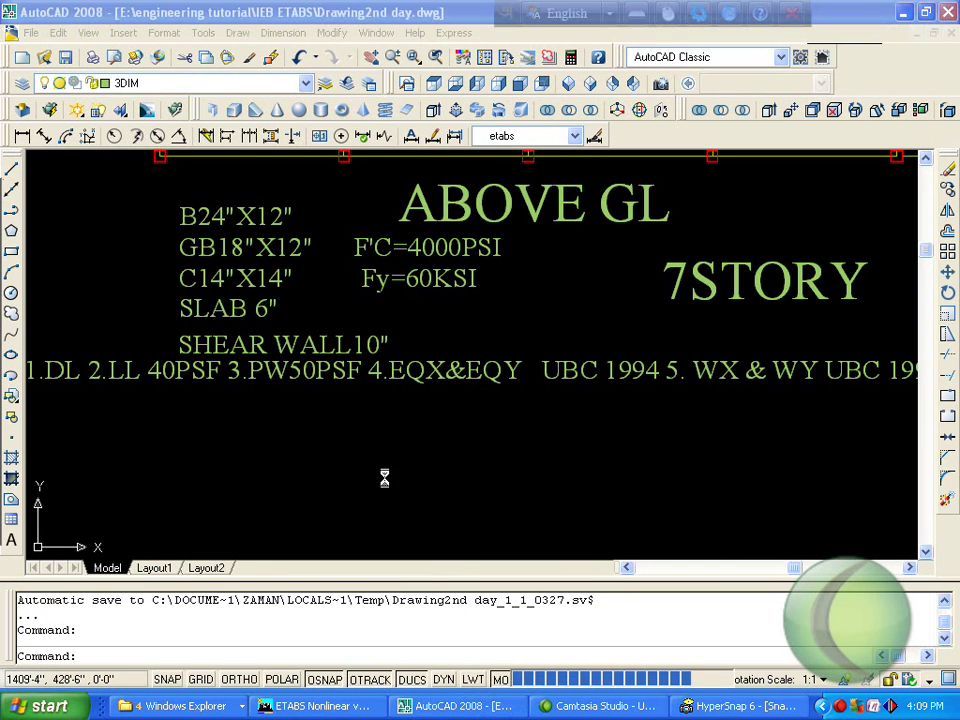
{"action": "key", "text": "alt+Tab"}
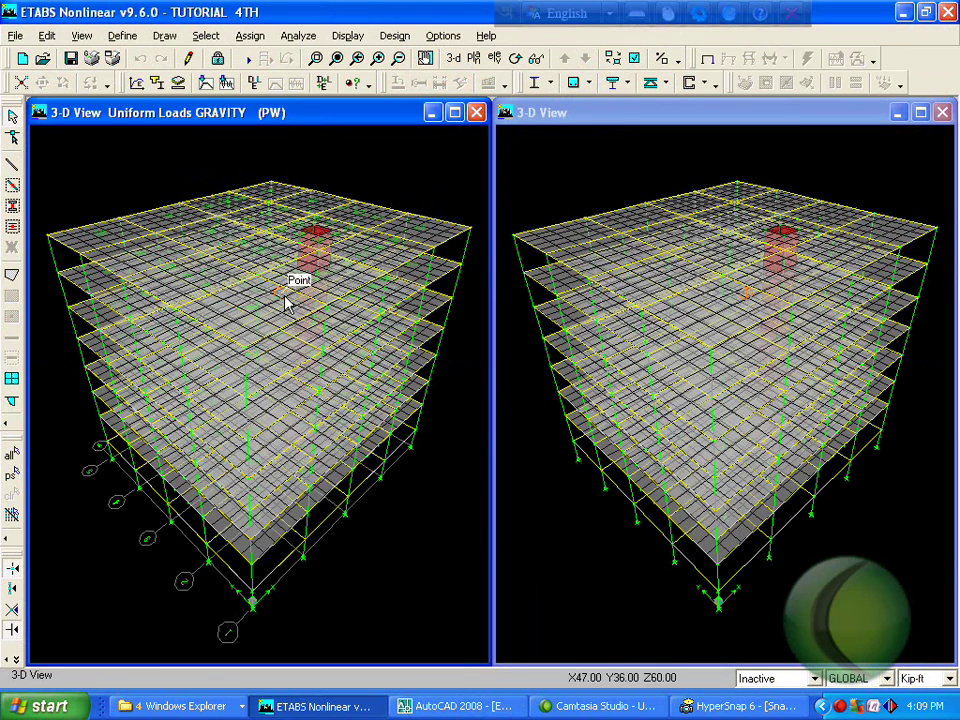
{"action": "left_click", "coordinate": [120, 36]}
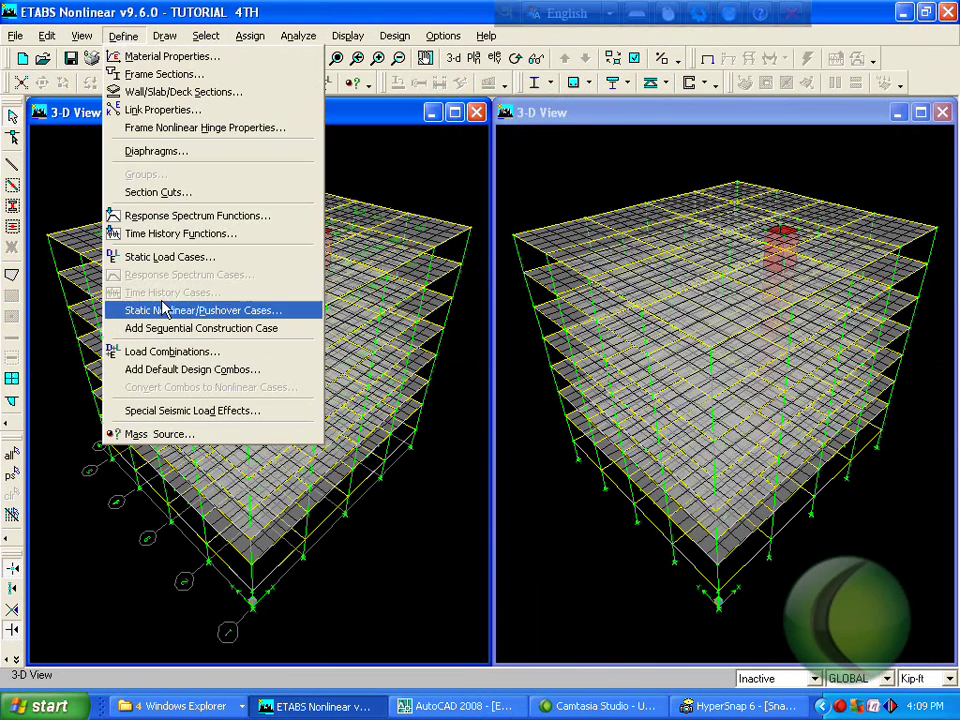
{"action": "left_click", "coordinate": [186, 258]}
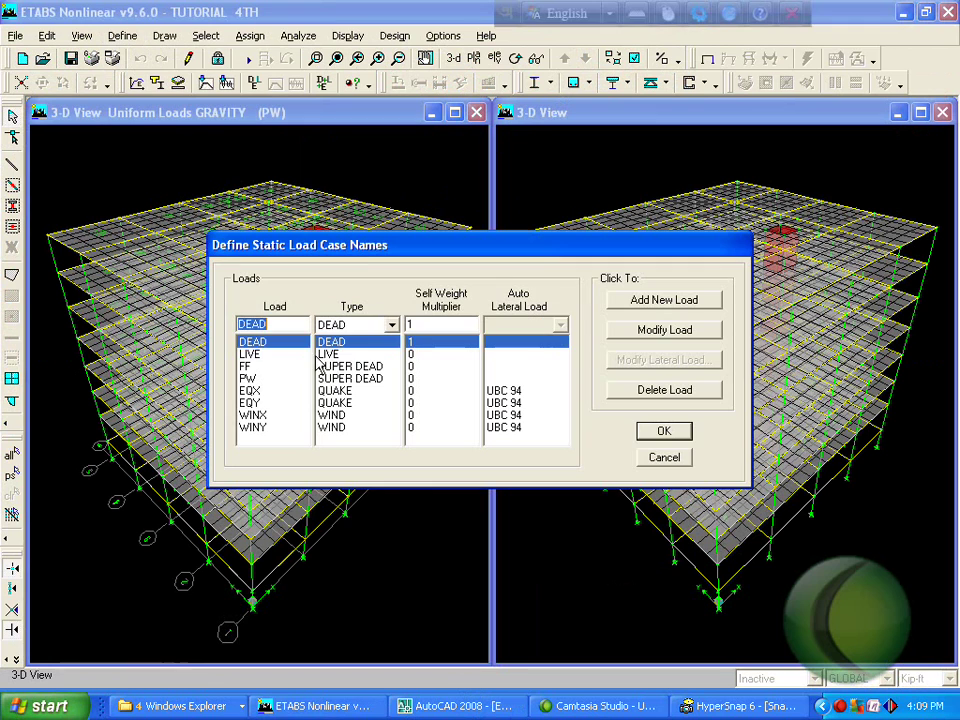
{"action": "left_click", "coordinate": [294, 368]}
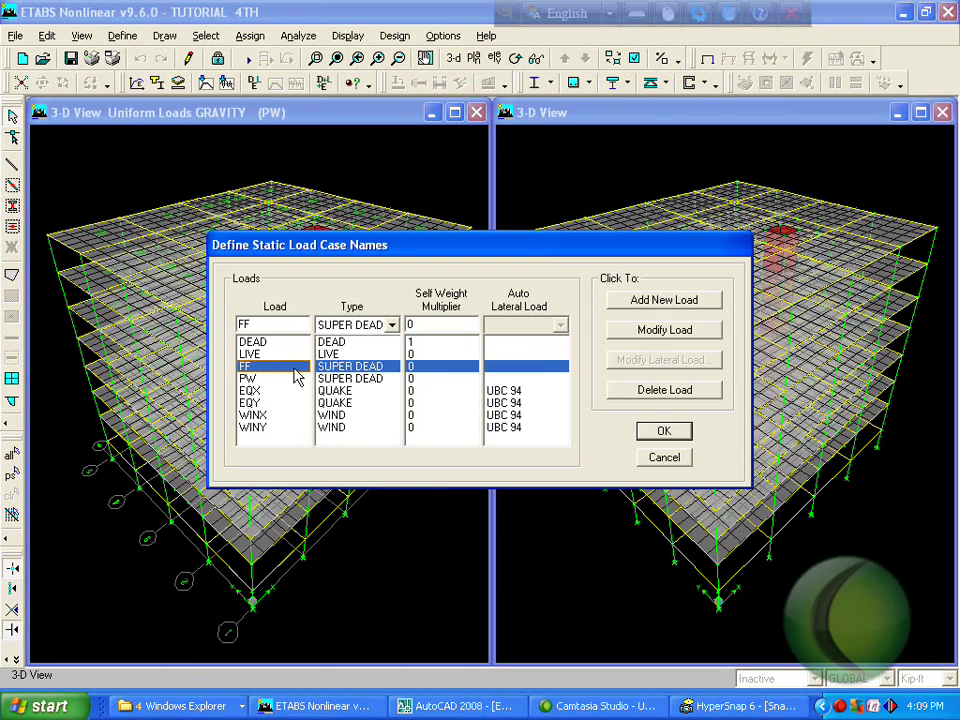
{"action": "left_click", "coordinate": [660, 389]}
{"action": "left_click", "coordinate": [655, 431]}
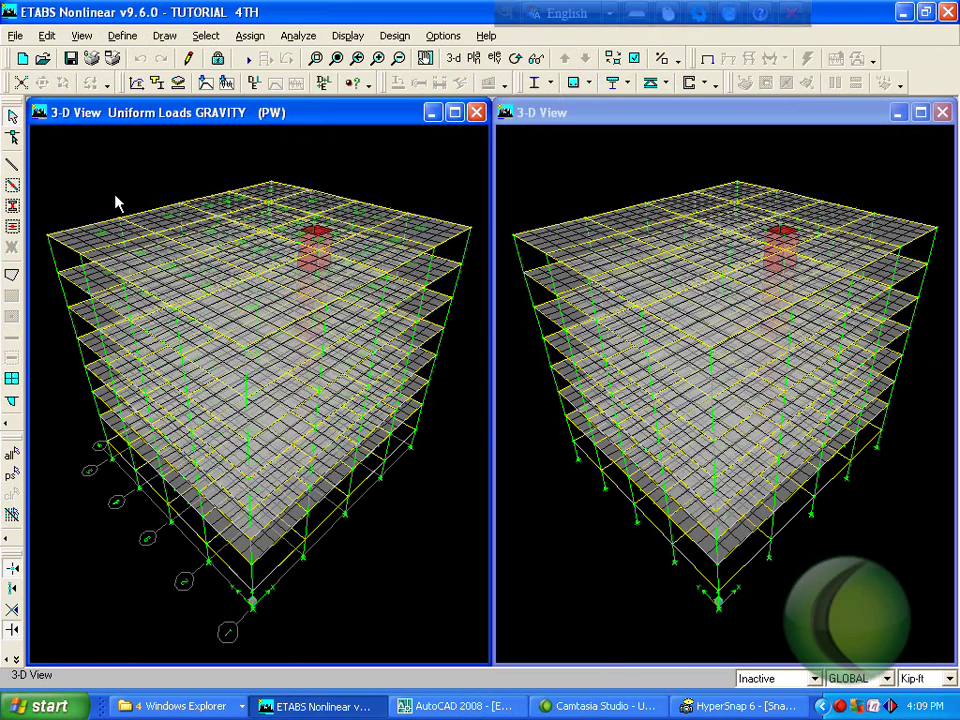
Set the mass source definition to From Loads and add the DEAD load with a multiplier of 1.
{"action": "left_click", "coordinate": [124, 37]}
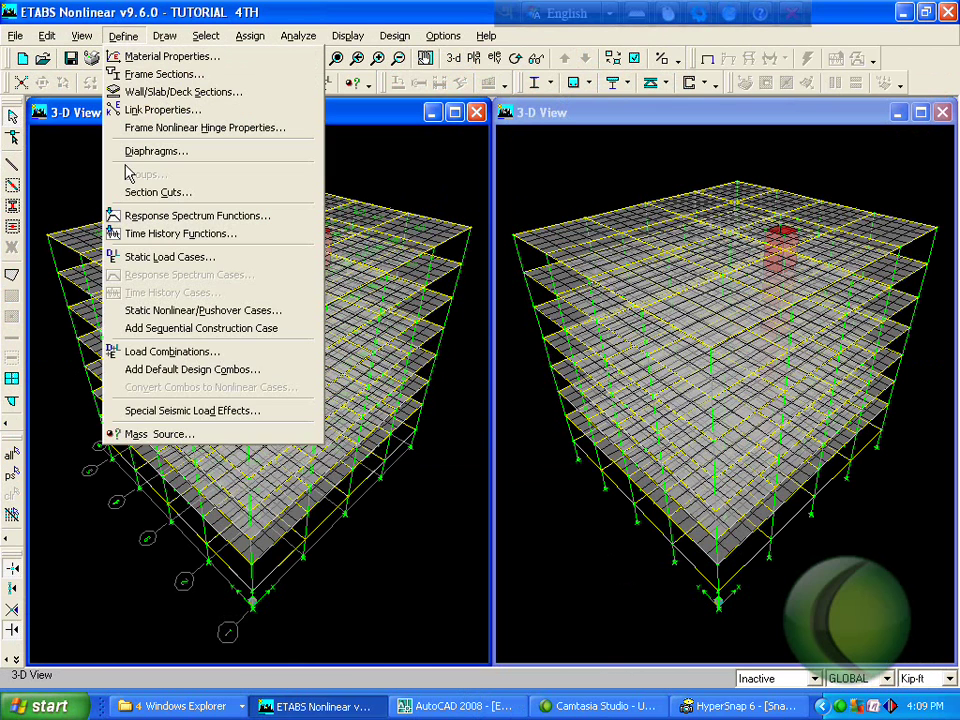
{"action": "left_click", "coordinate": [160, 434]}
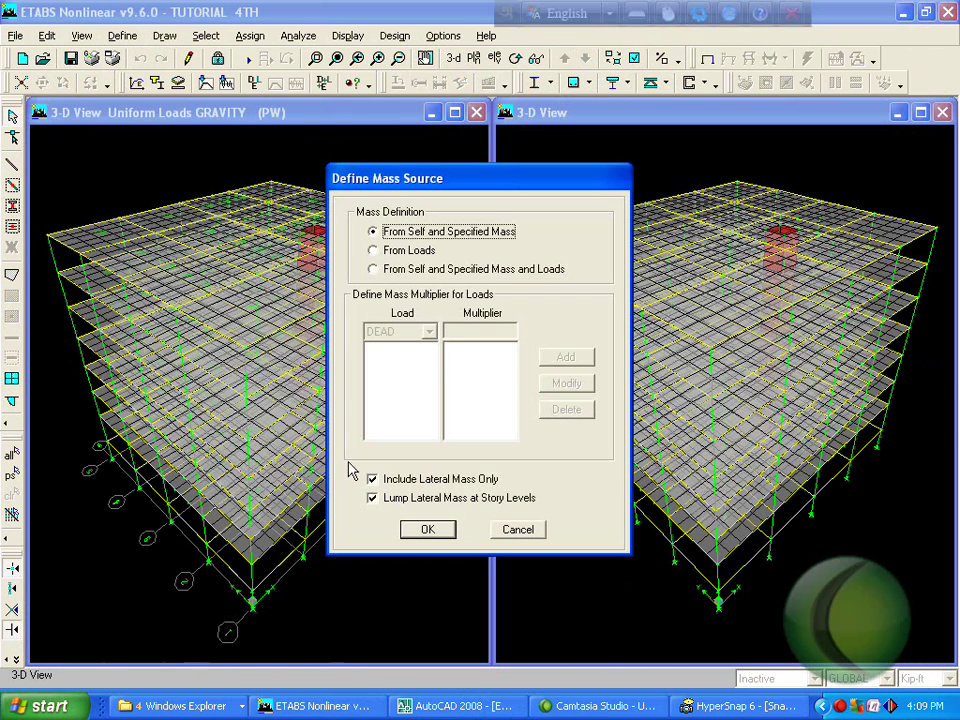
{"action": "left_click", "coordinate": [374, 250]}
{"action": "left_click", "coordinate": [429, 332]}
{"action": "left_click", "coordinate": [428, 336]}
{"action": "left_click", "coordinate": [542, 357]}
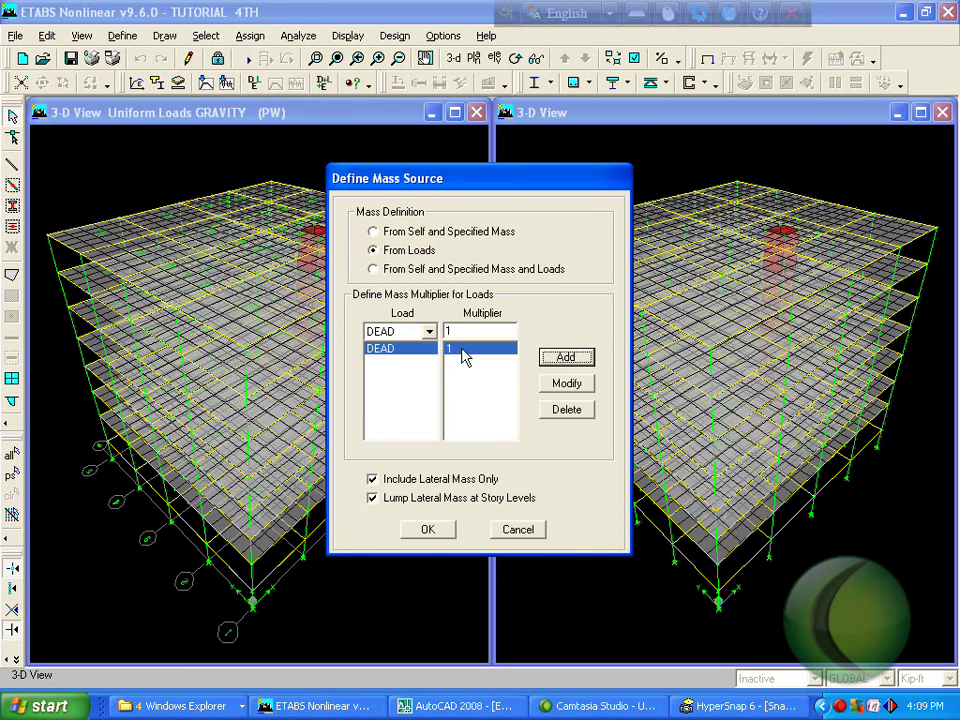
Add the PW load to the mass source with a multiplier of 1 and accept the definition.
{"action": "left_click", "coordinate": [429, 332]}
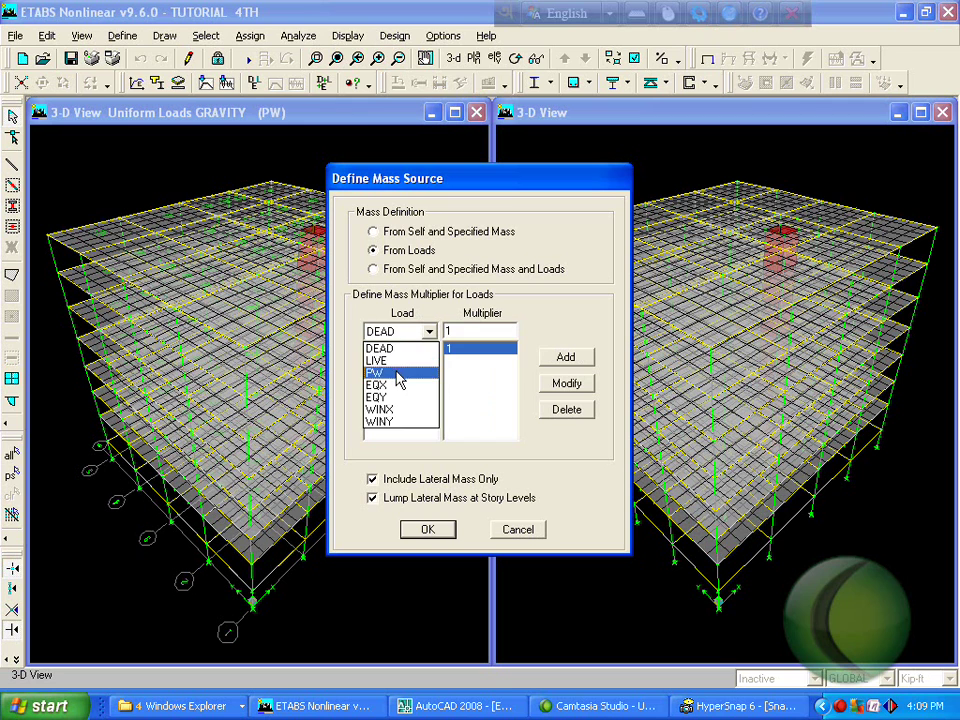
{"action": "left_click", "coordinate": [396, 372]}
{"action": "left_click", "coordinate": [566, 362]}
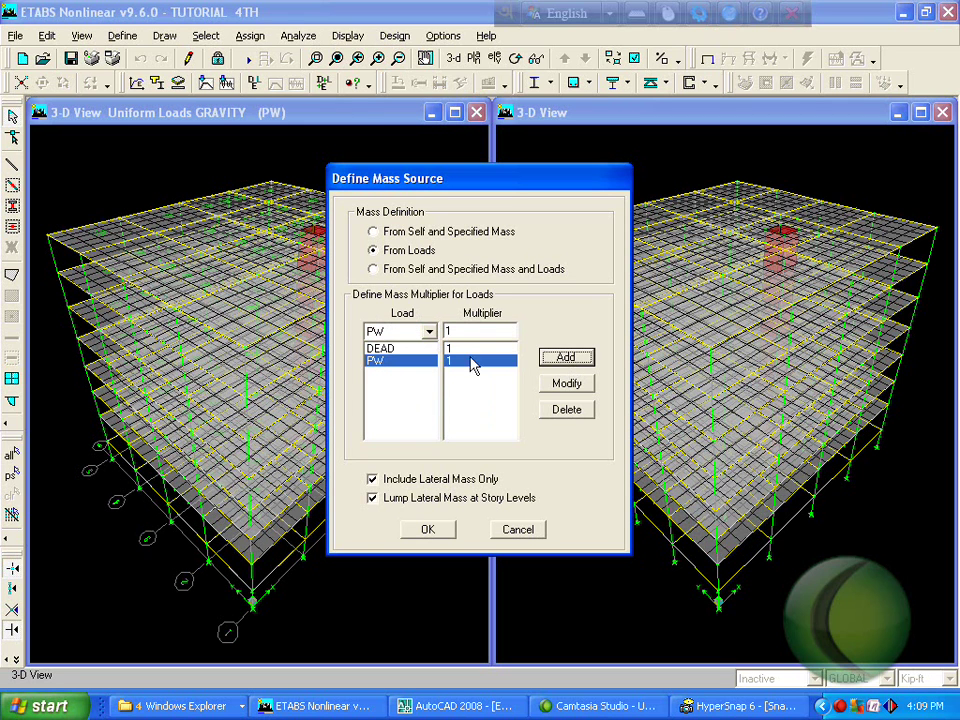
{"action": "left_click", "coordinate": [429, 333]}
{"action": "left_click", "coordinate": [430, 338]}
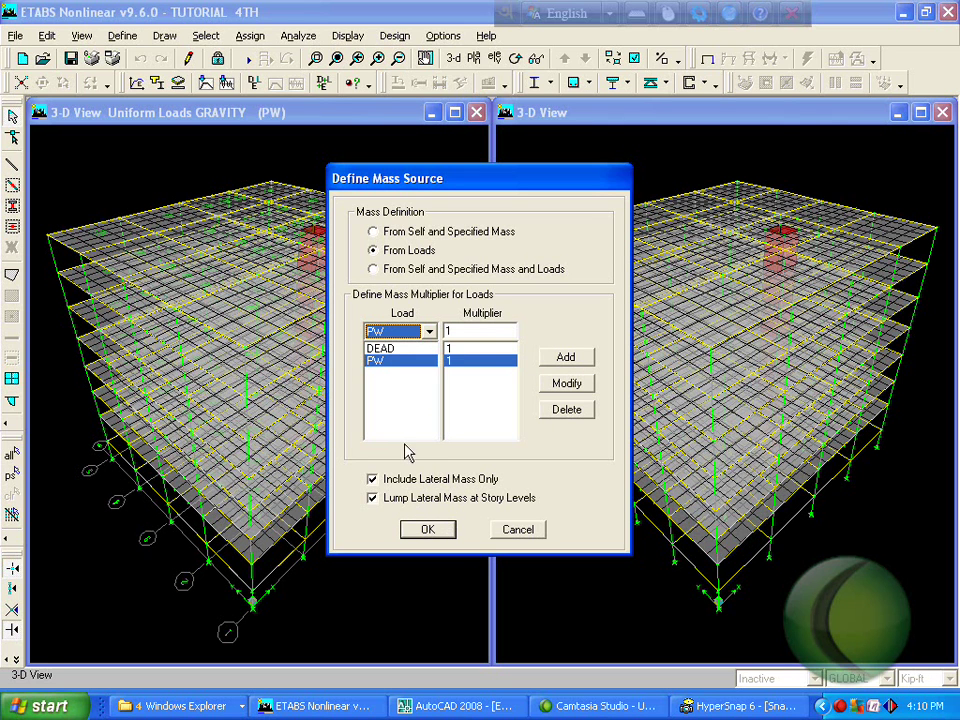
{"action": "left_click", "coordinate": [428, 530]}
Set the special seismic load effects to Do Not Include Special Seismic Design Data.
{"action": "left_click", "coordinate": [122, 37]}
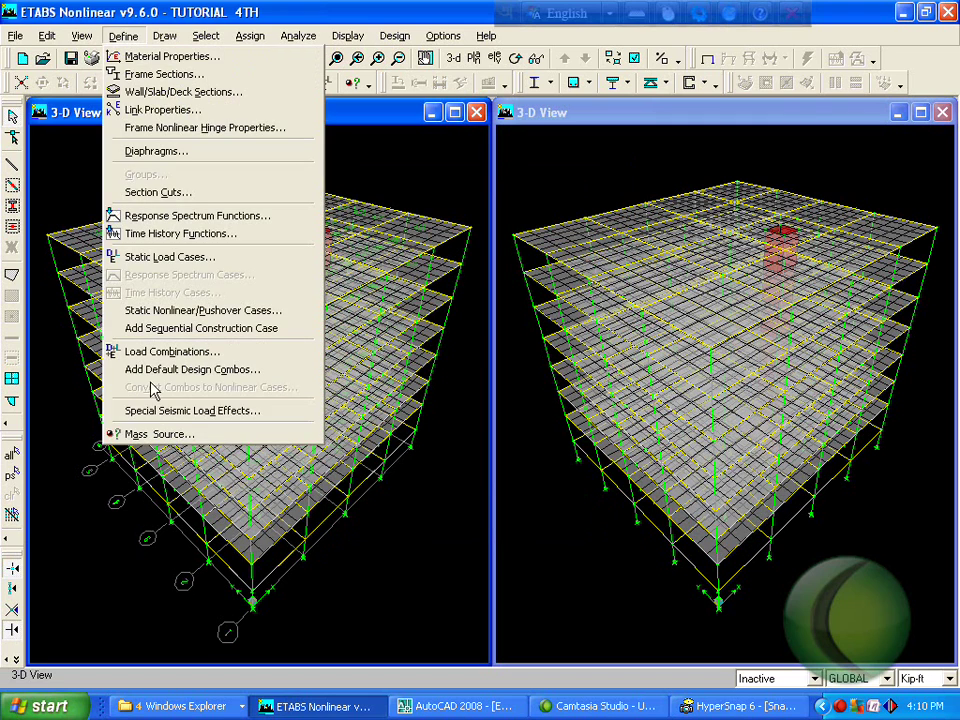
{"action": "left_click", "coordinate": [160, 412]}
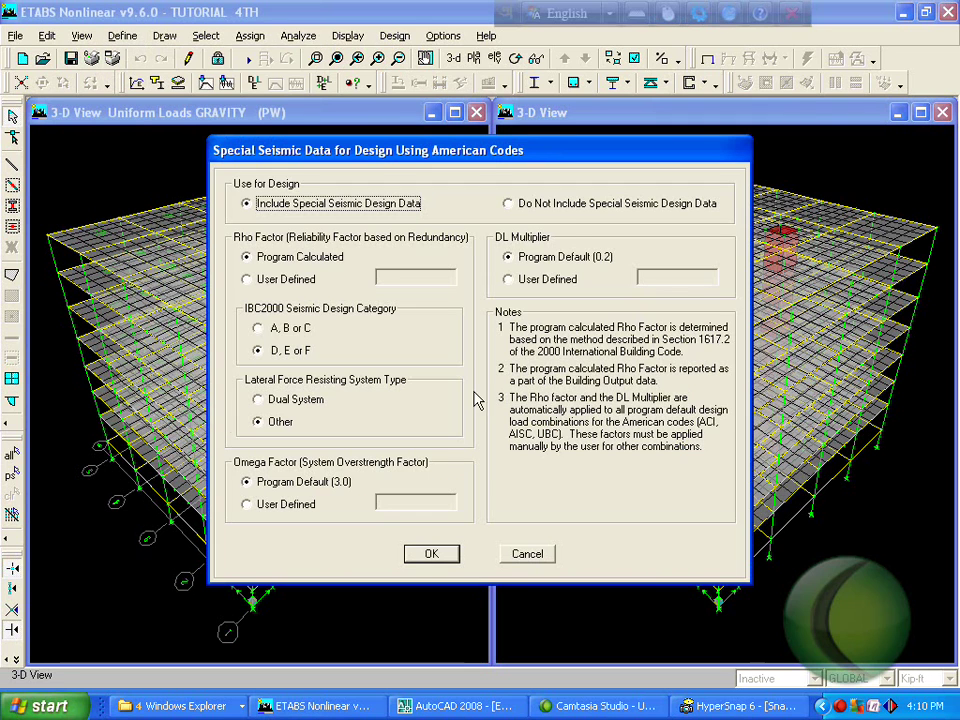
{"action": "left_click", "coordinate": [566, 204]}
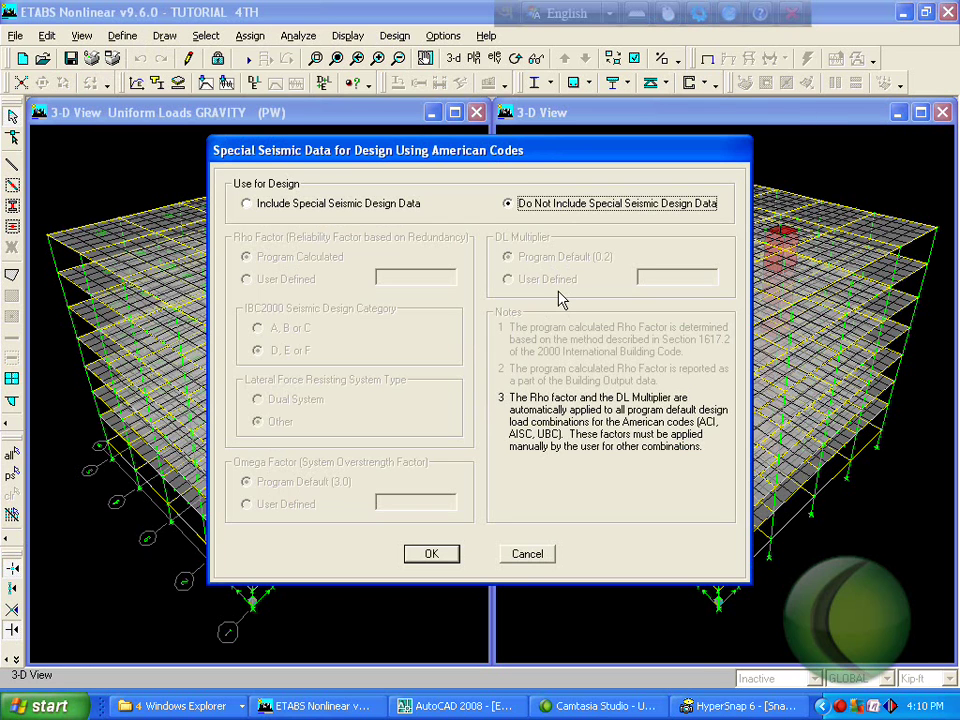
{"action": "left_click", "coordinate": [432, 555]}
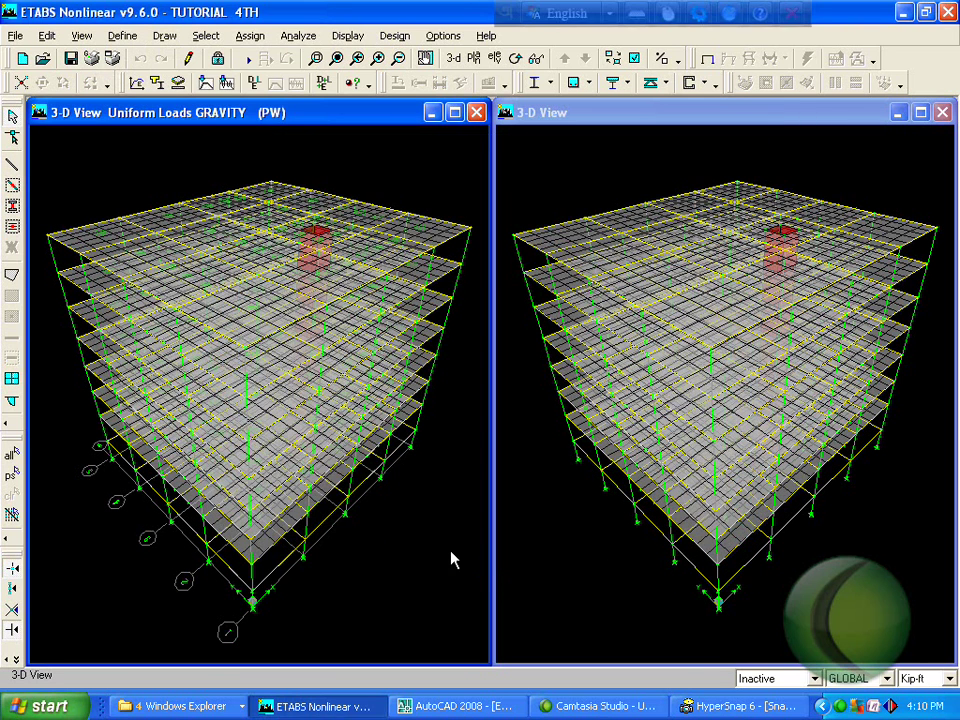
Set the design code in the concrete frame design preferences to ACI 318-99.
{"action": "left_click", "coordinate": [445, 37]}
{"action": "mouse_move", "coordinate": [482, 58]}
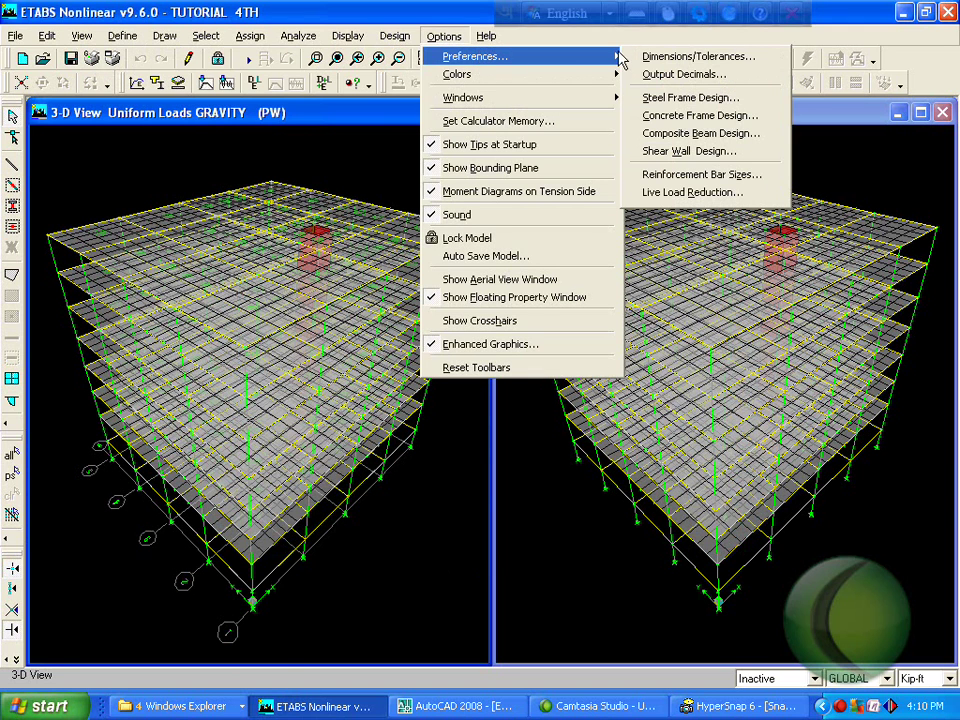
{"action": "left_click", "coordinate": [712, 117]}
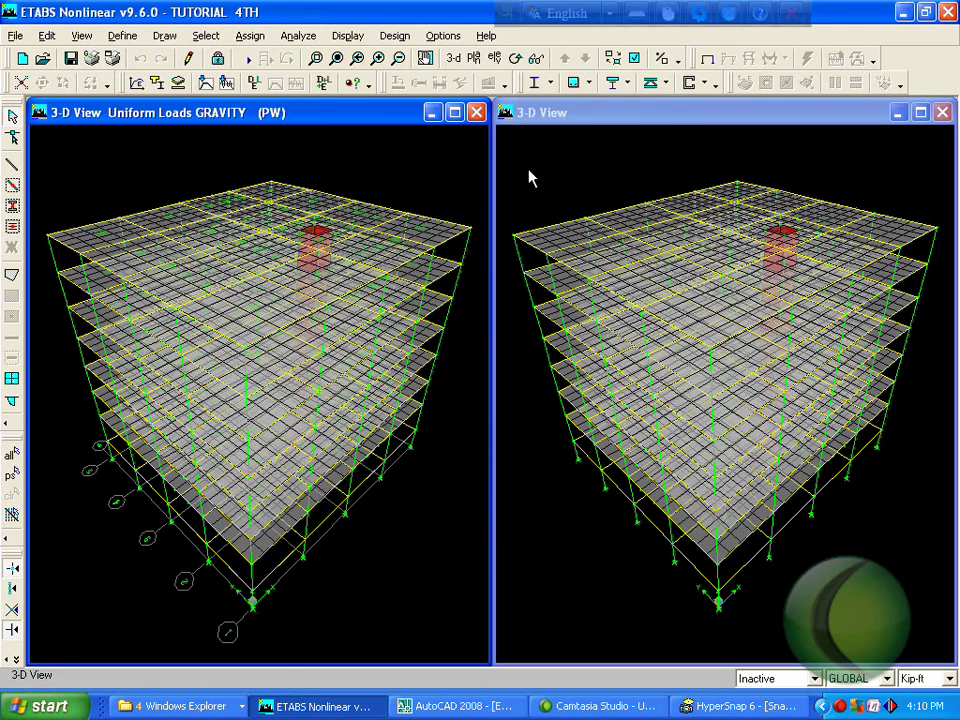
{"action": "left_click", "coordinate": [495, 50]}
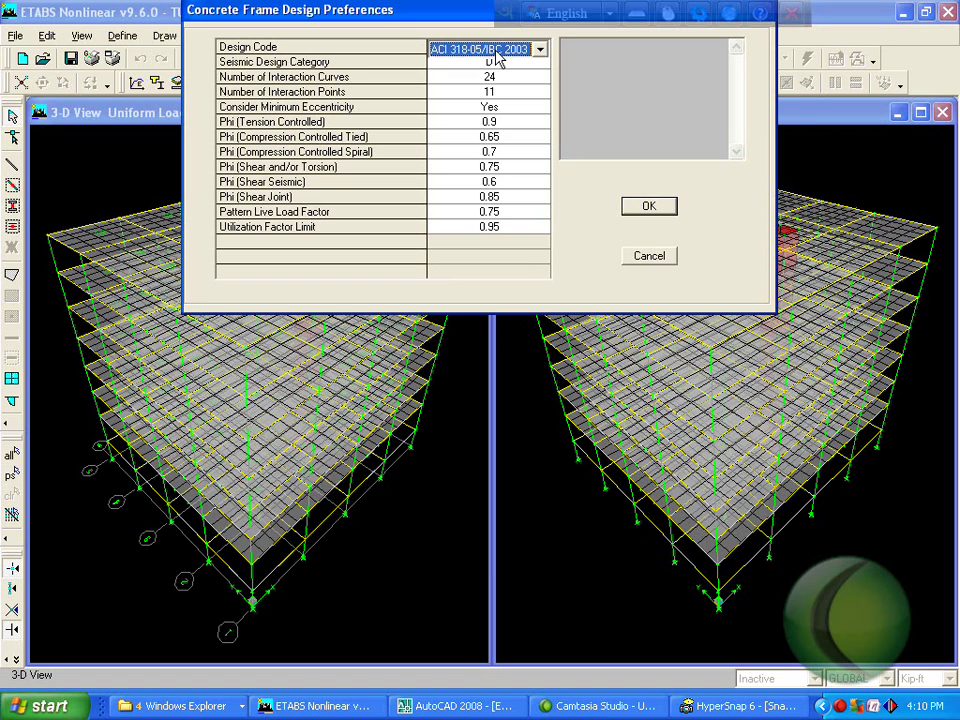
{"action": "left_click", "coordinate": [497, 52]}
{"action": "left_click", "coordinate": [492, 90]}
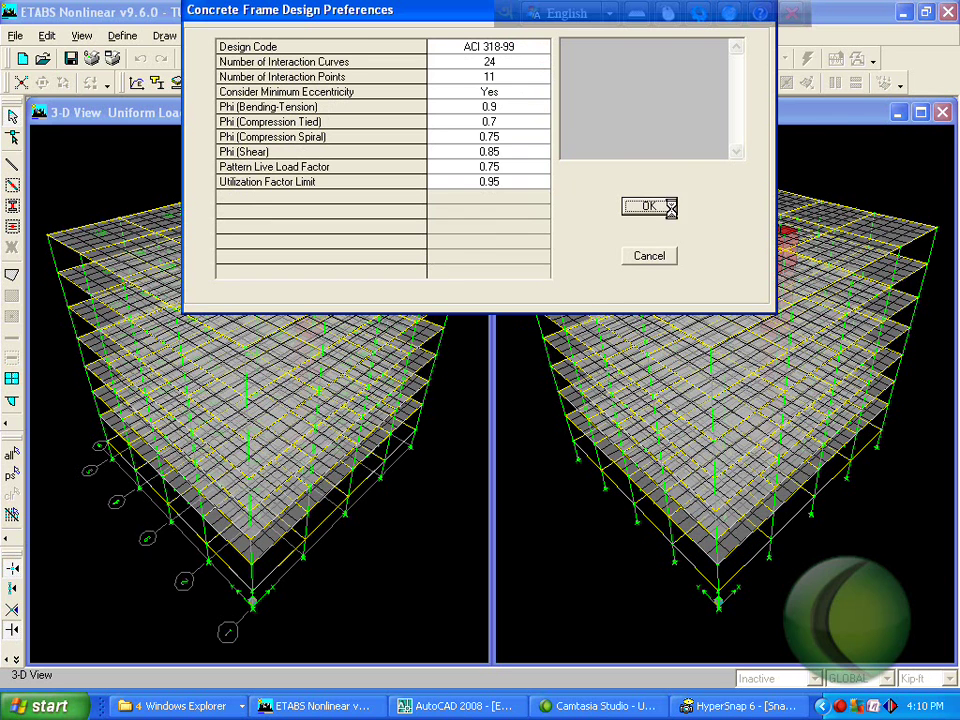
{"action": "left_click", "coordinate": [670, 211]}
Add the default design combinations for Concrete Frame Design, converted to editable user combinations.
{"action": "left_click", "coordinate": [120, 36]}
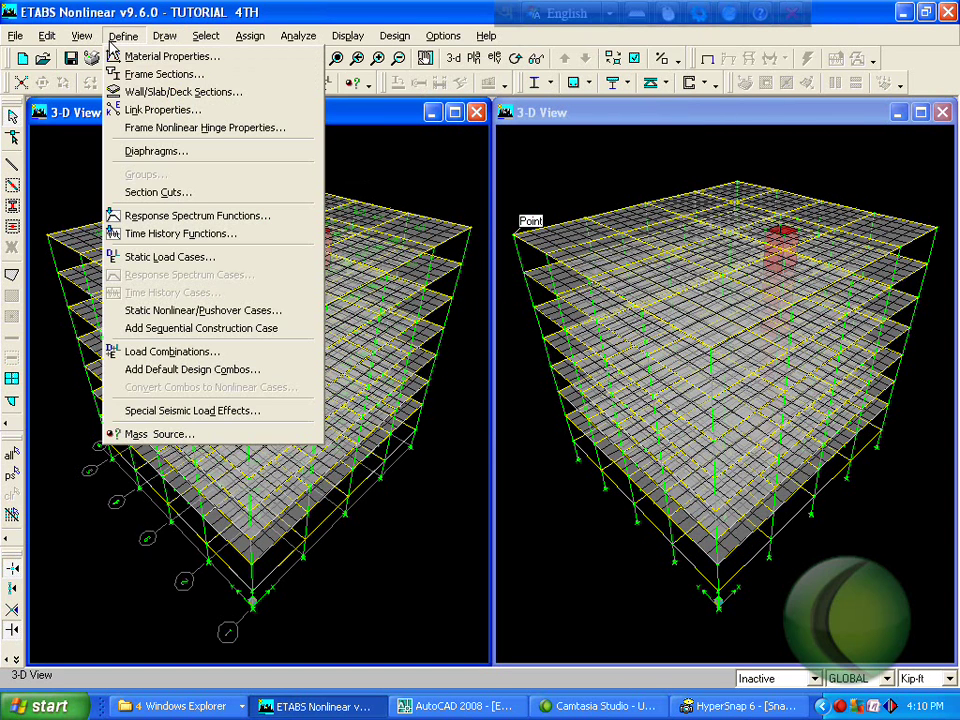
{"action": "left_click", "coordinate": [195, 370]}
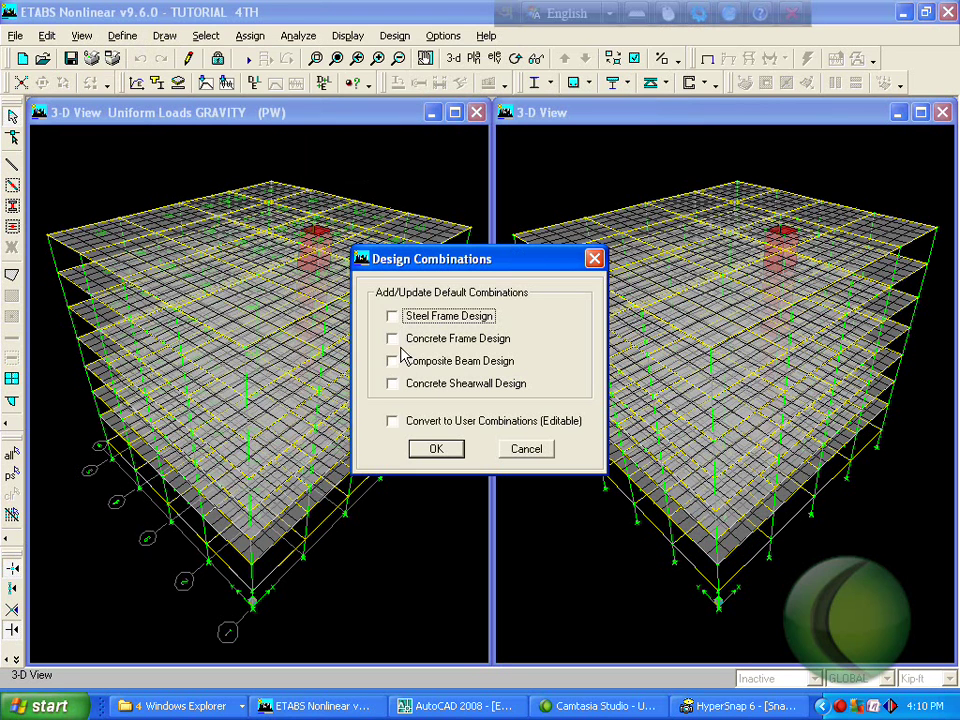
{"action": "left_click", "coordinate": [407, 340]}
{"action": "left_click", "coordinate": [430, 425]}
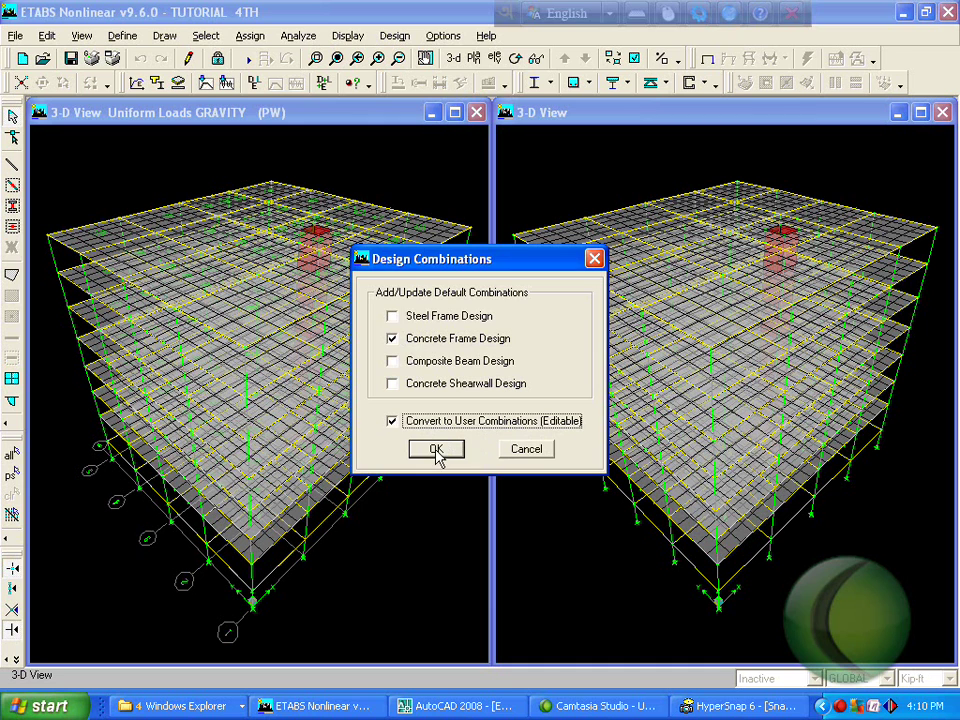
{"action": "left_click", "coordinate": [436, 450]}
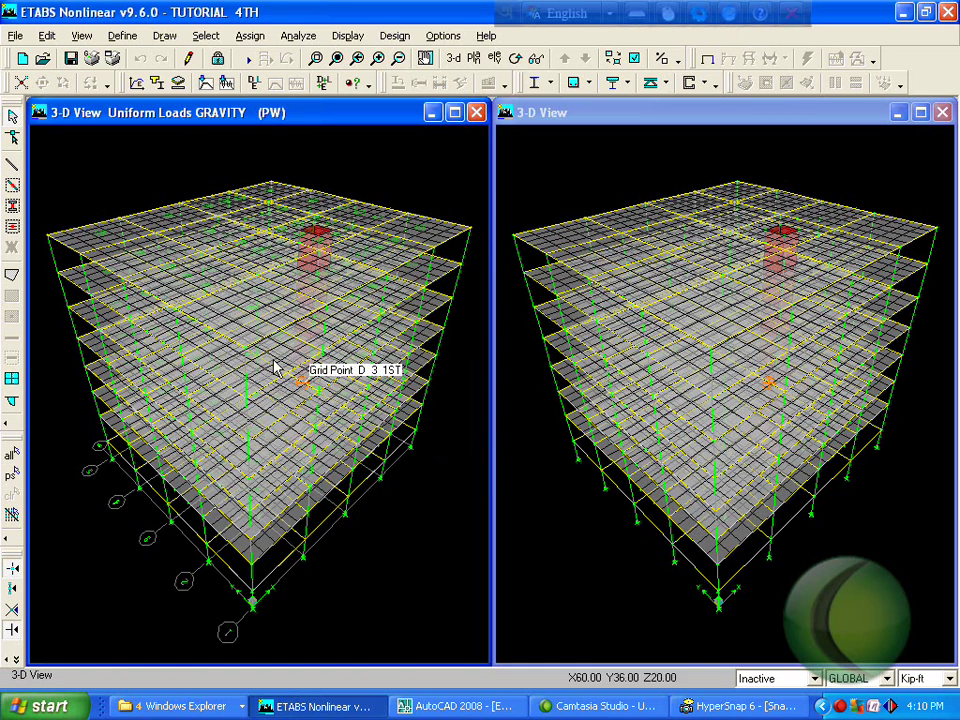
{"action": "left_click", "coordinate": [123, 37]}
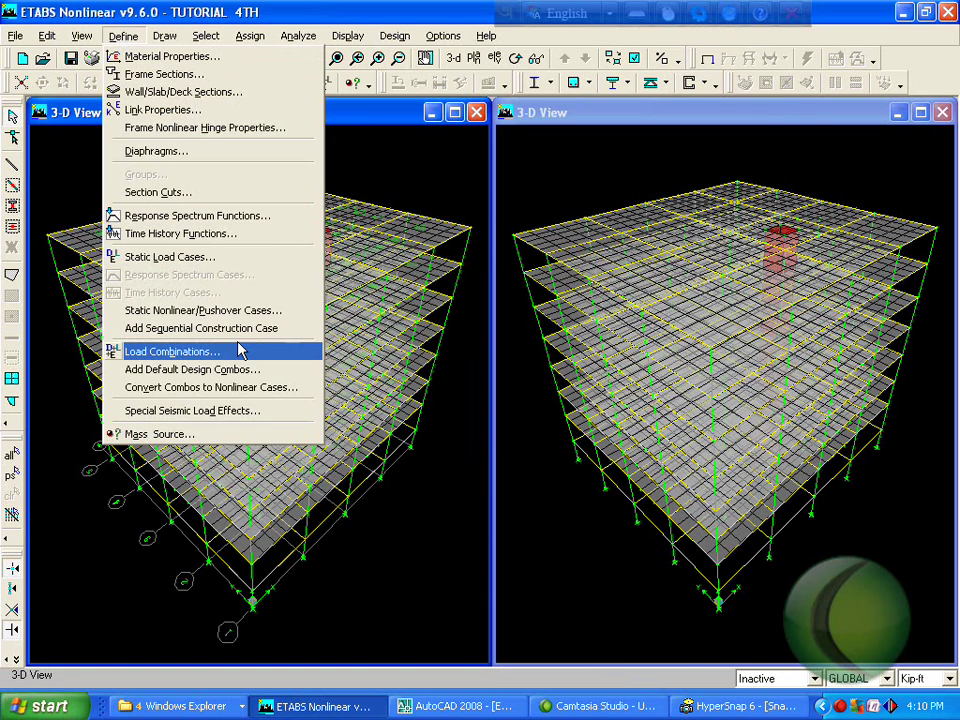
{"action": "left_click", "coordinate": [420, 198]}
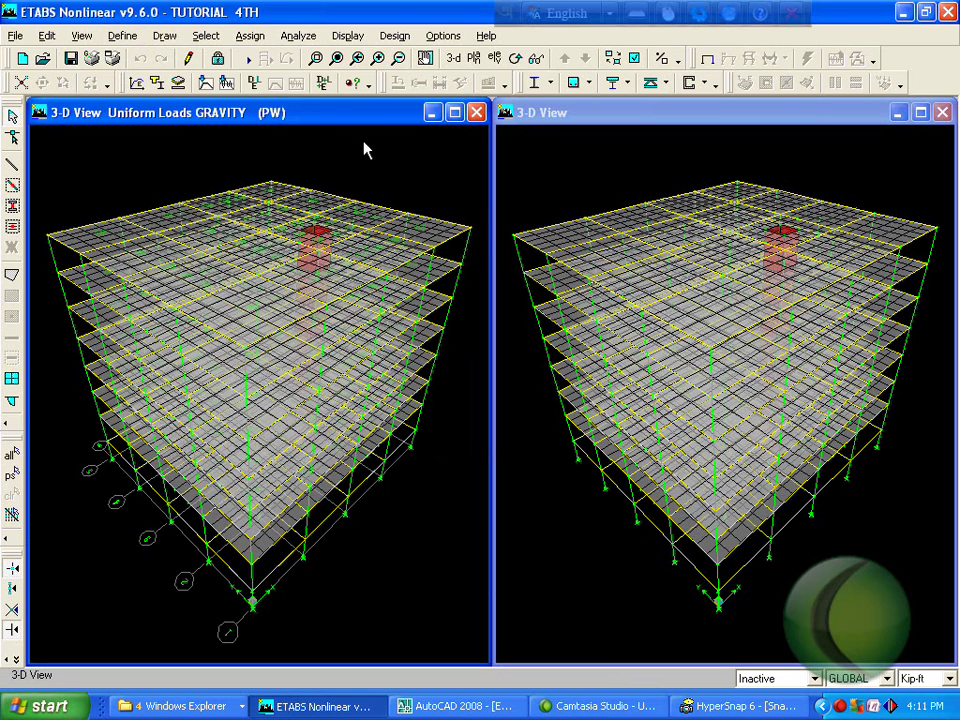
Select all objects in the model and assign diaphragm D1 to their joints.
{"action": "left_click", "coordinate": [206, 36]}
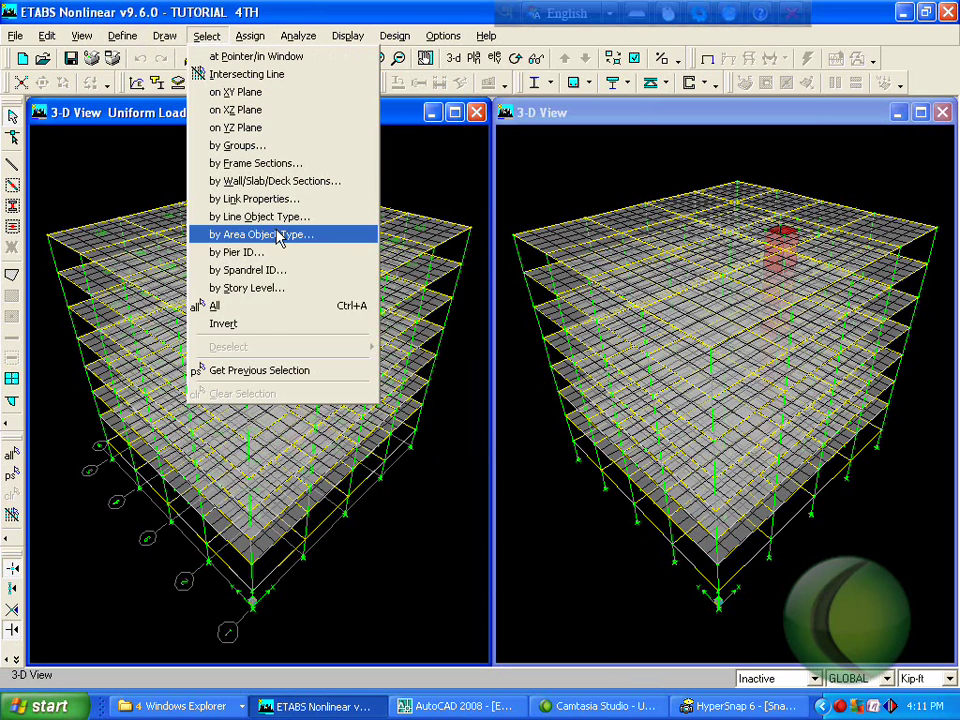
{"action": "left_click", "coordinate": [280, 306]}
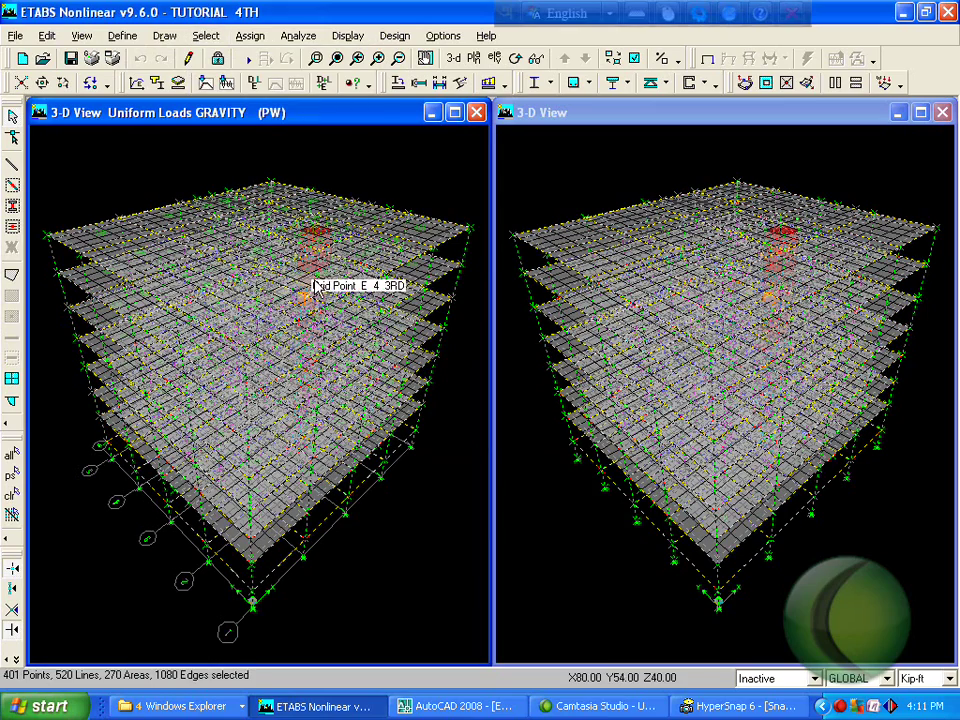
{"action": "left_click", "coordinate": [206, 36]}
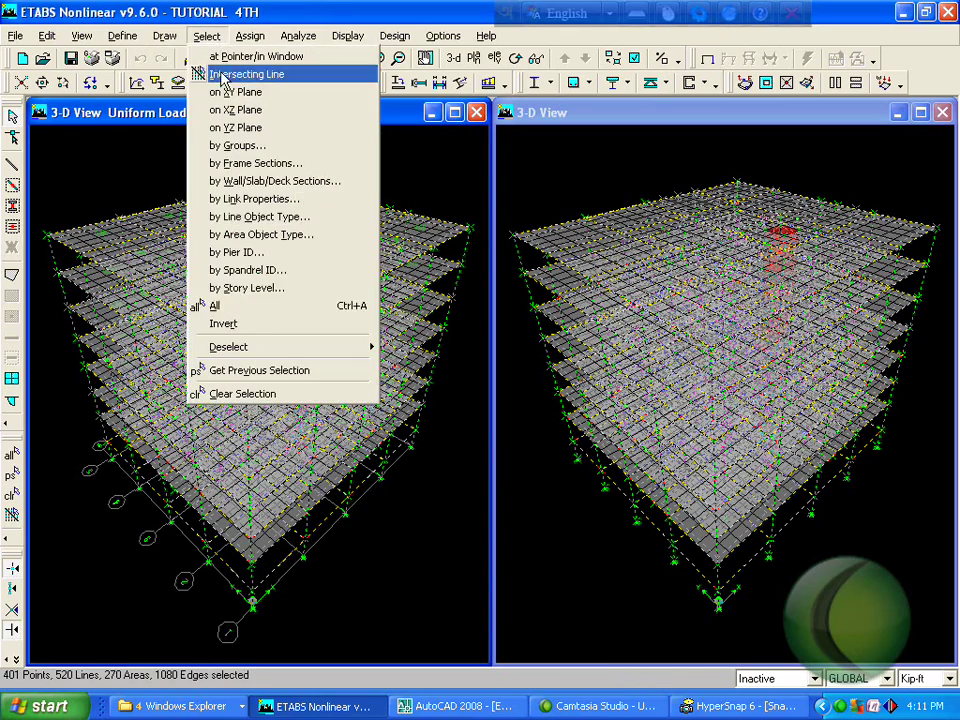
{"action": "left_click", "coordinate": [266, 323]}
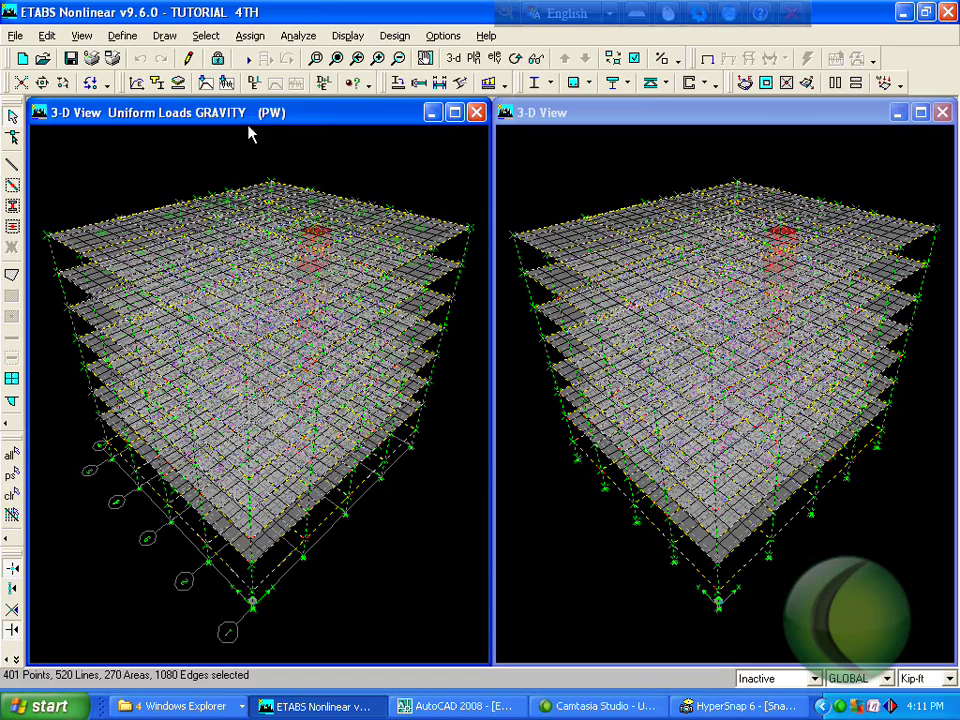
{"action": "left_click", "coordinate": [250, 36]}
{"action": "mouse_move", "coordinate": [258, 57]}
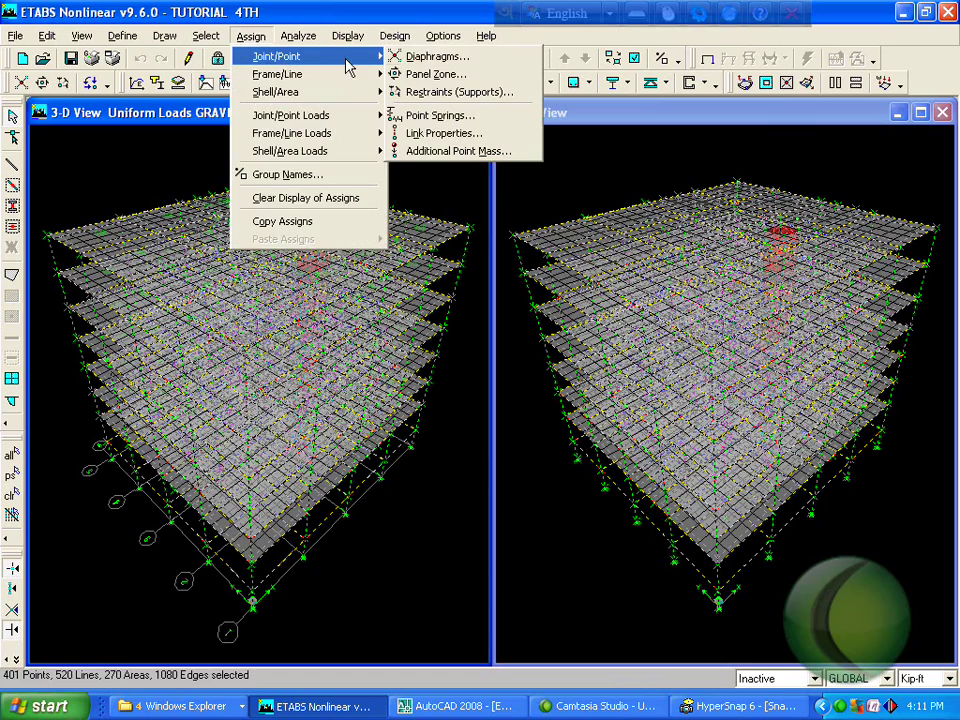
{"action": "left_click", "coordinate": [436, 57]}
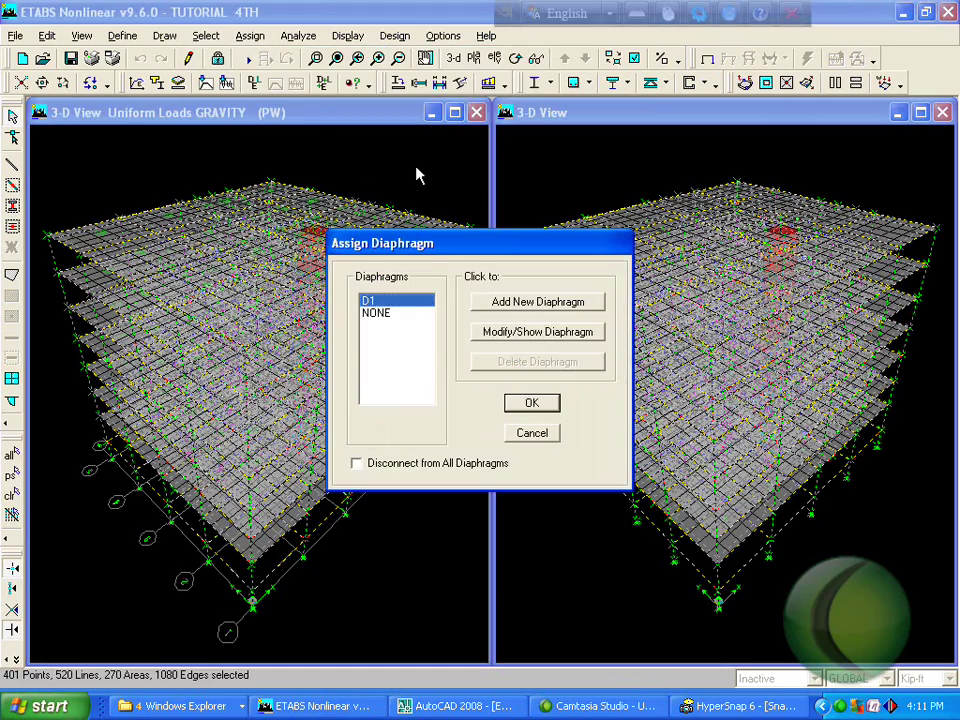
{"action": "left_click", "coordinate": [542, 405]}
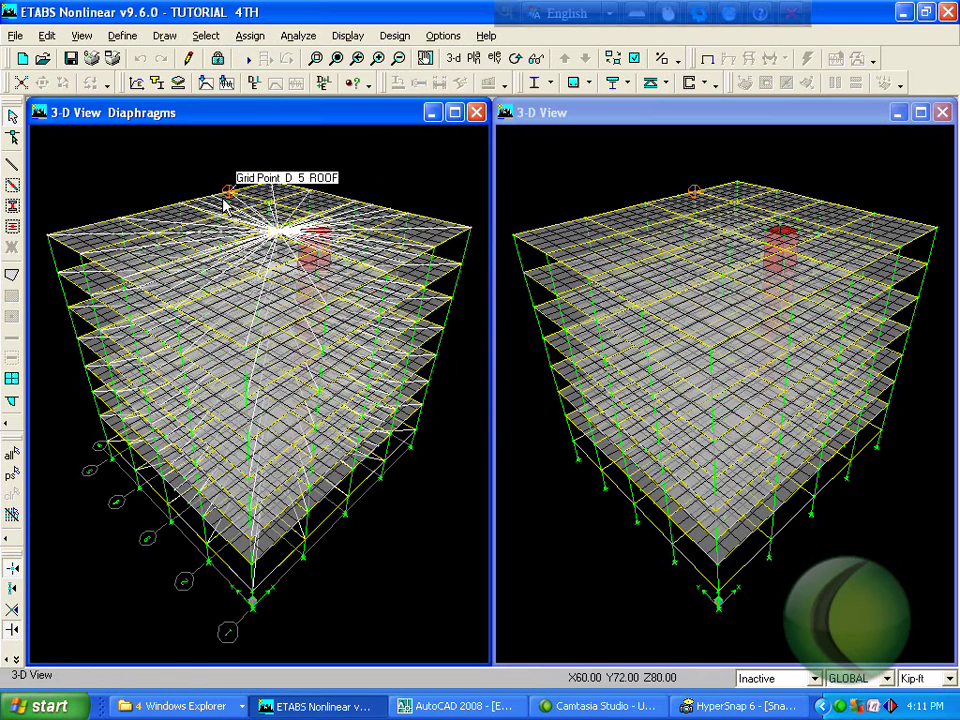
{"action": "left_click", "coordinate": [206, 36]}
{"action": "left_click", "coordinate": [238, 21]}
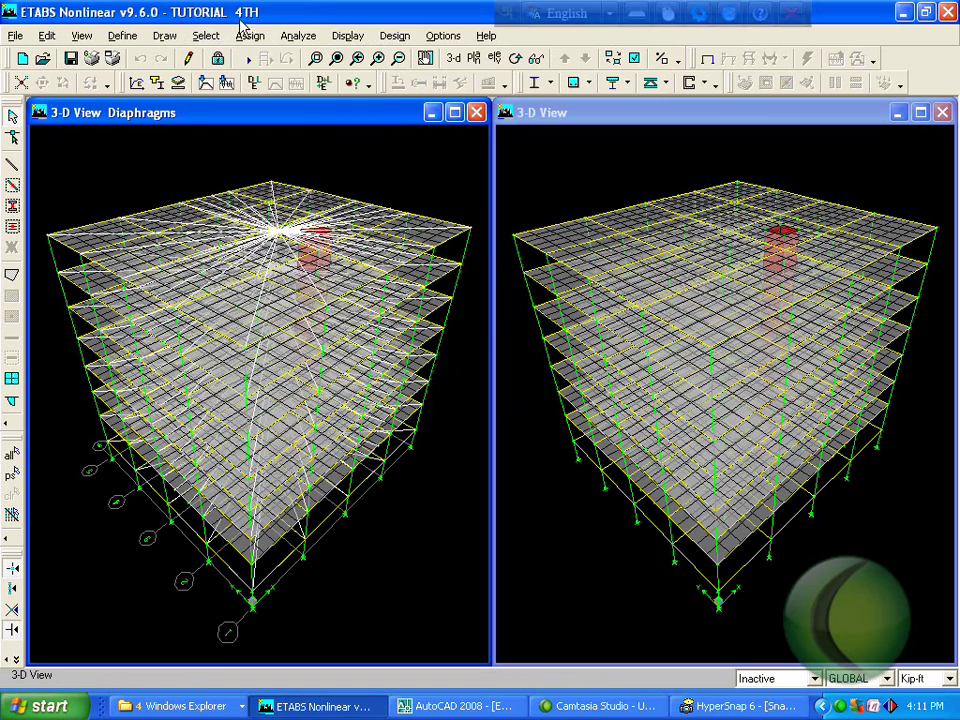
{"action": "left_click", "coordinate": [241, 35]}
{"action": "left_click", "coordinate": [267, 21]}
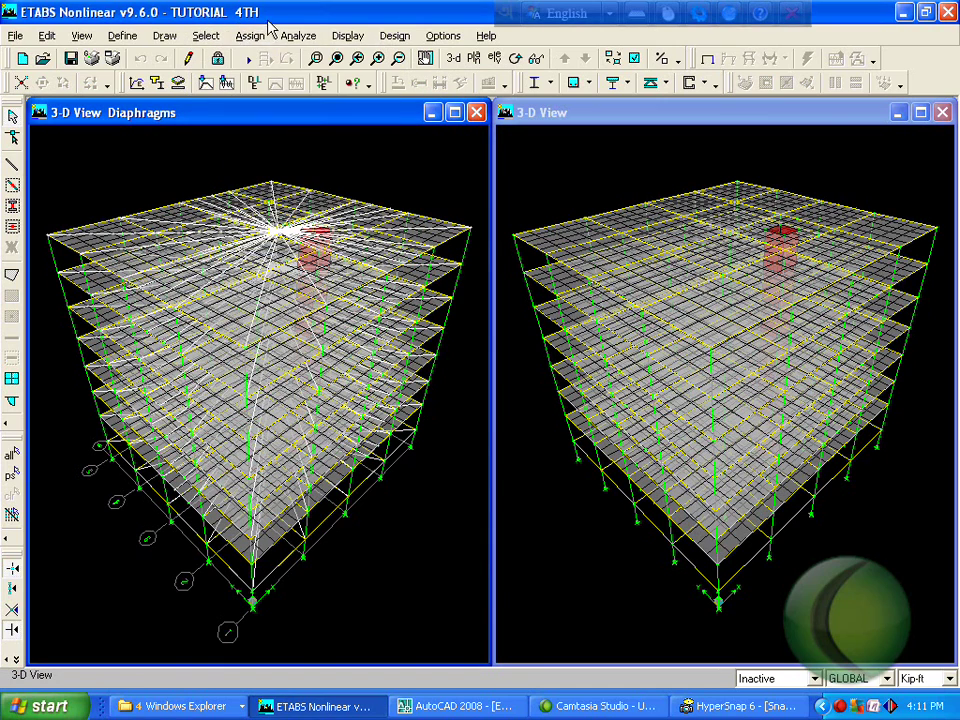
Select all objects, assign diaphragm D1 to their shell areas, and display the ROOF plan view.
{"action": "left_click", "coordinate": [206, 36]}
{"action": "left_click", "coordinate": [226, 308]}
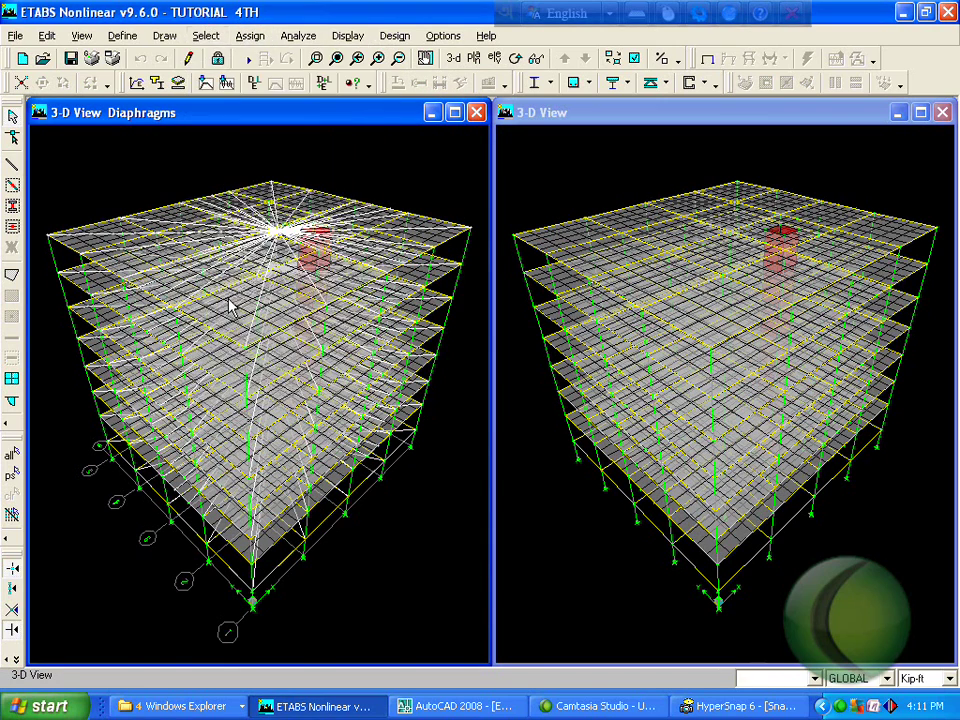
{"action": "left_click", "coordinate": [260, 36]}
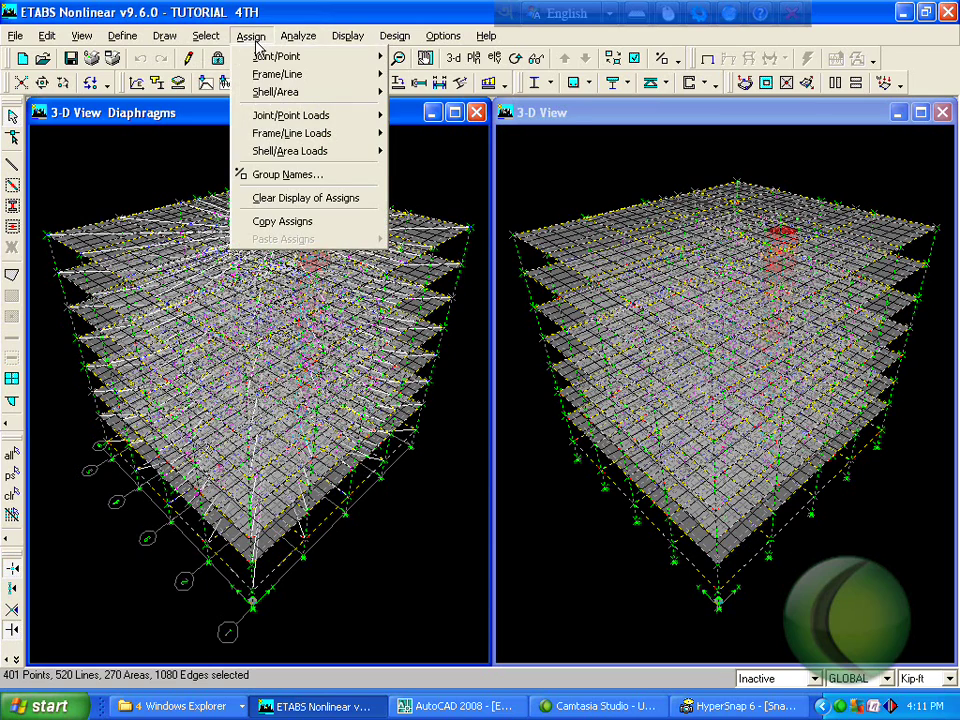
{"action": "mouse_move", "coordinate": [266, 92]}
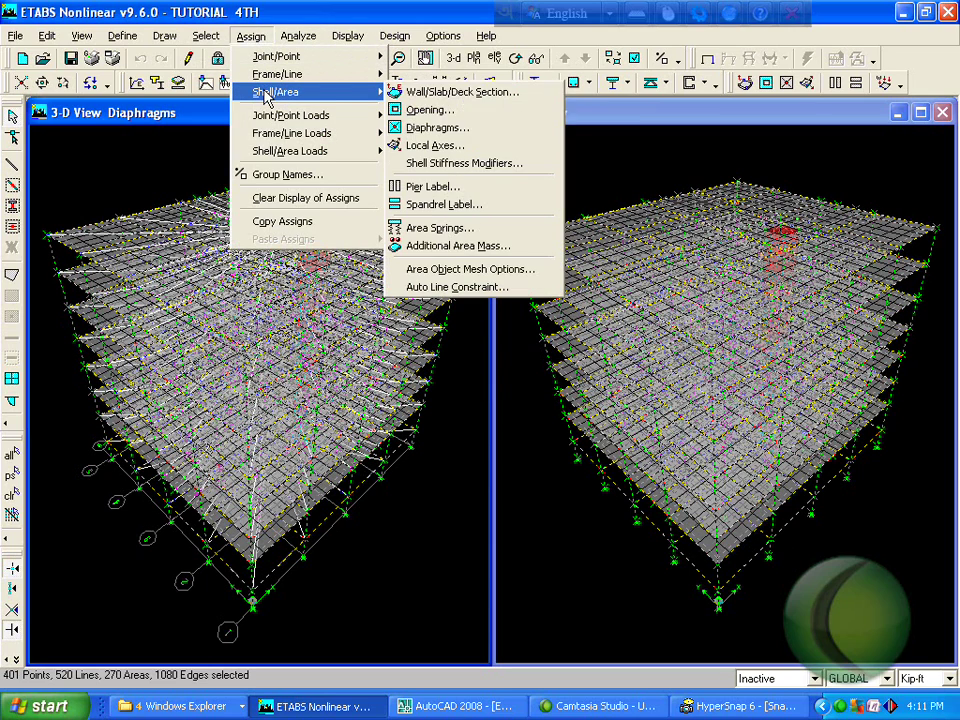
{"action": "left_click", "coordinate": [448, 130]}
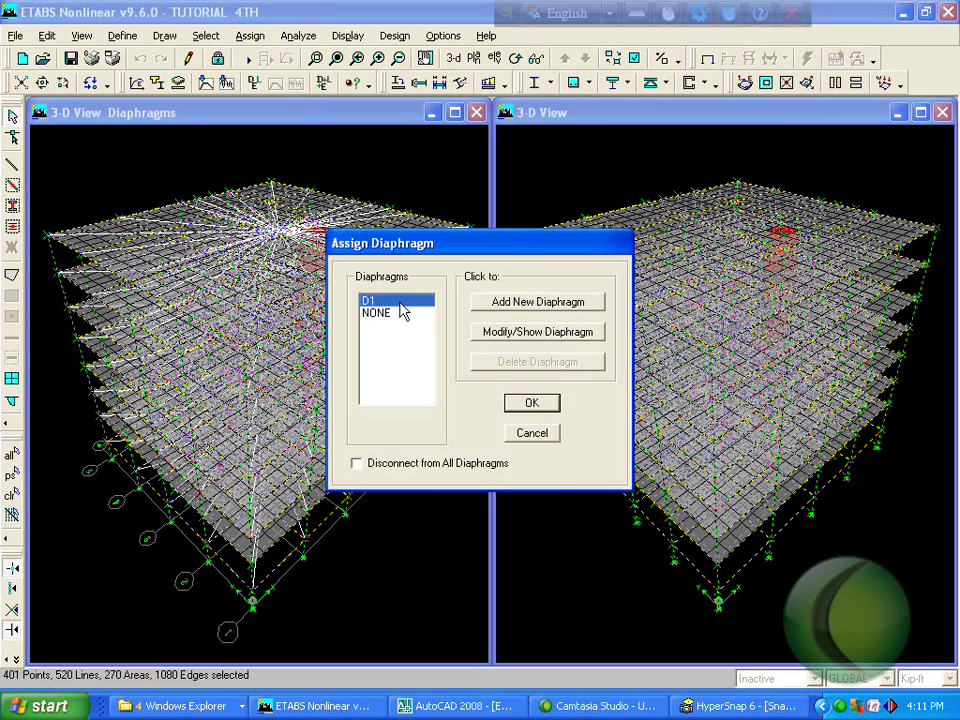
{"action": "left_click", "coordinate": [530, 405]}
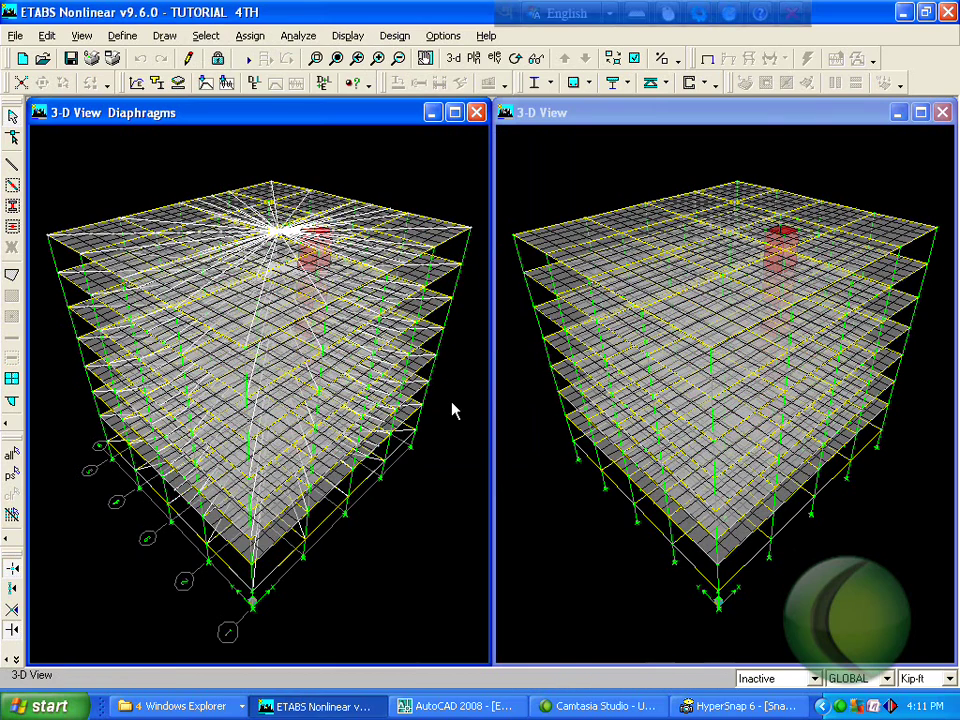
{"action": "left_click", "coordinate": [474, 58]}
{"action": "left_click", "coordinate": [579, 343]}
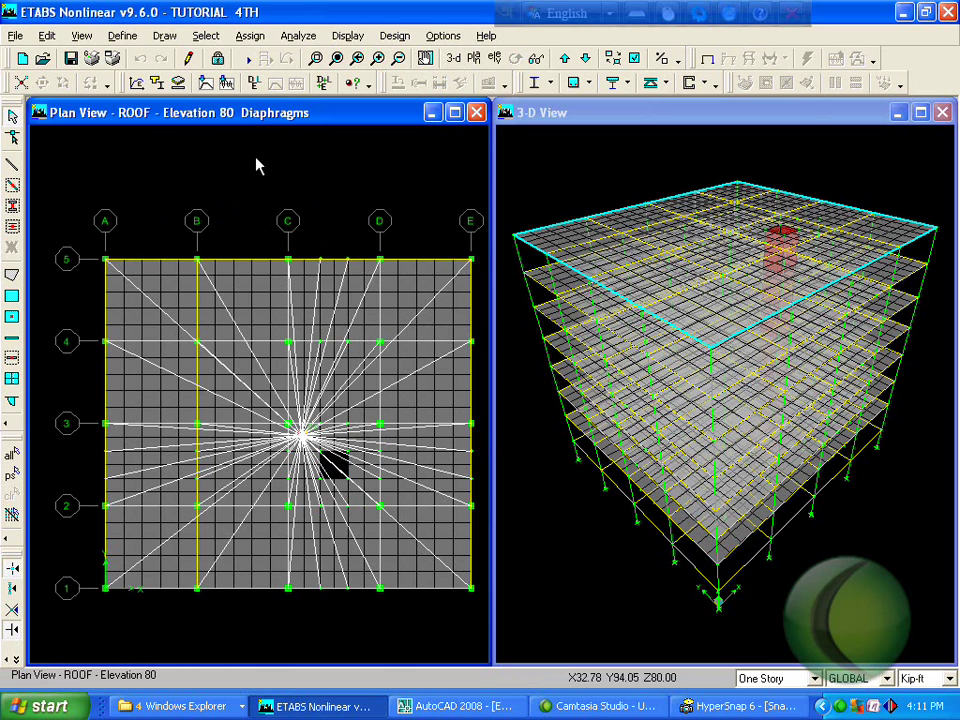
Create a new load combination named REACTION with the combination type ADD.
{"action": "left_click", "coordinate": [123, 35]}
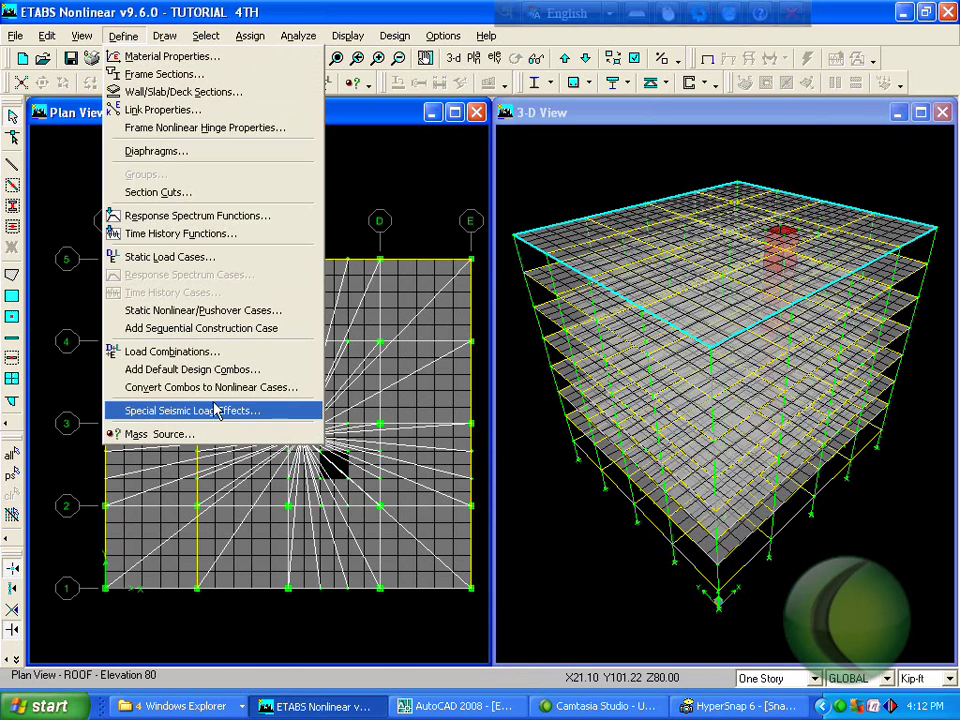
{"action": "left_click", "coordinate": [200, 352]}
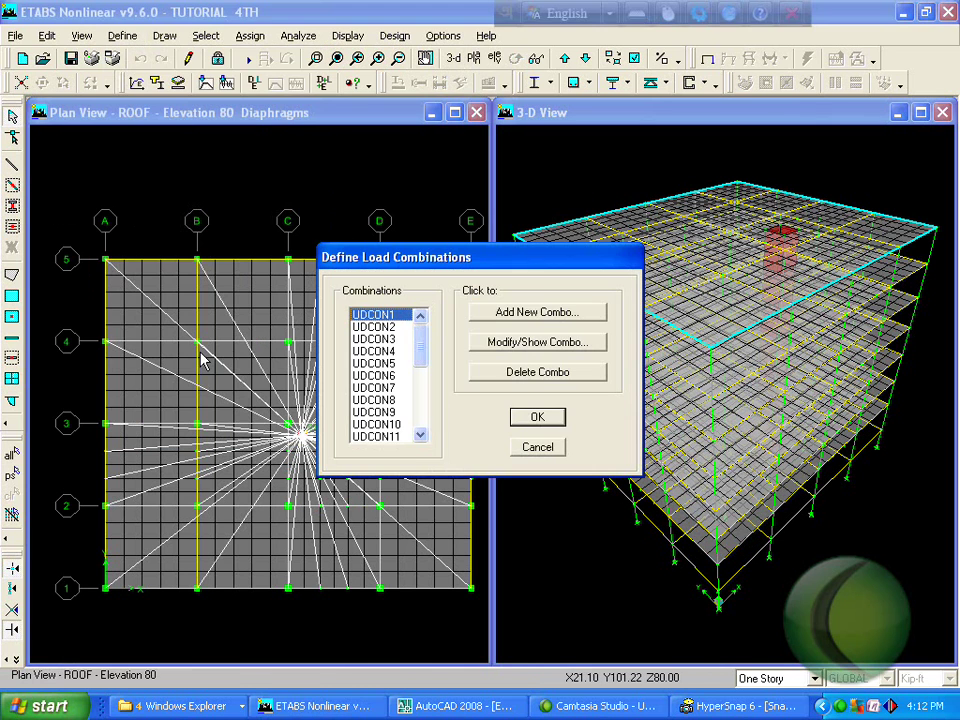
{"action": "mouse_move", "coordinate": [422, 354]}
{"action": "left_mouse_down"}
{"action": "mouse_move", "coordinate": [425, 437]}
{"action": "mouse_move", "coordinate": [422, 336]}
{"action": "left_mouse_up"}
{"action": "left_click", "coordinate": [549, 318]}
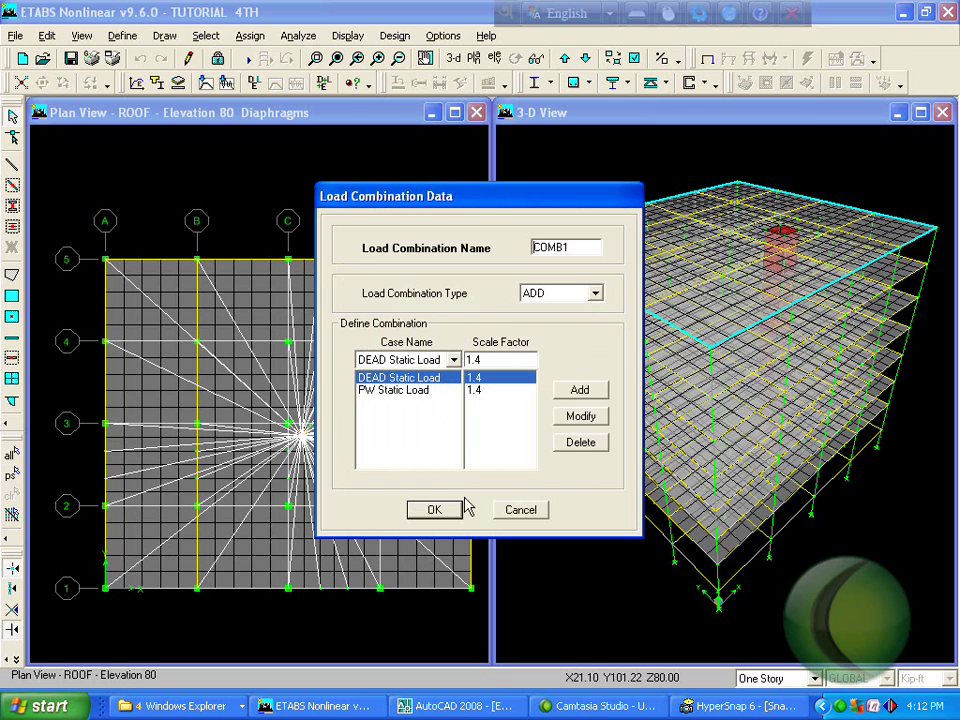
{"action": "left_click", "coordinate": [838, 707]}
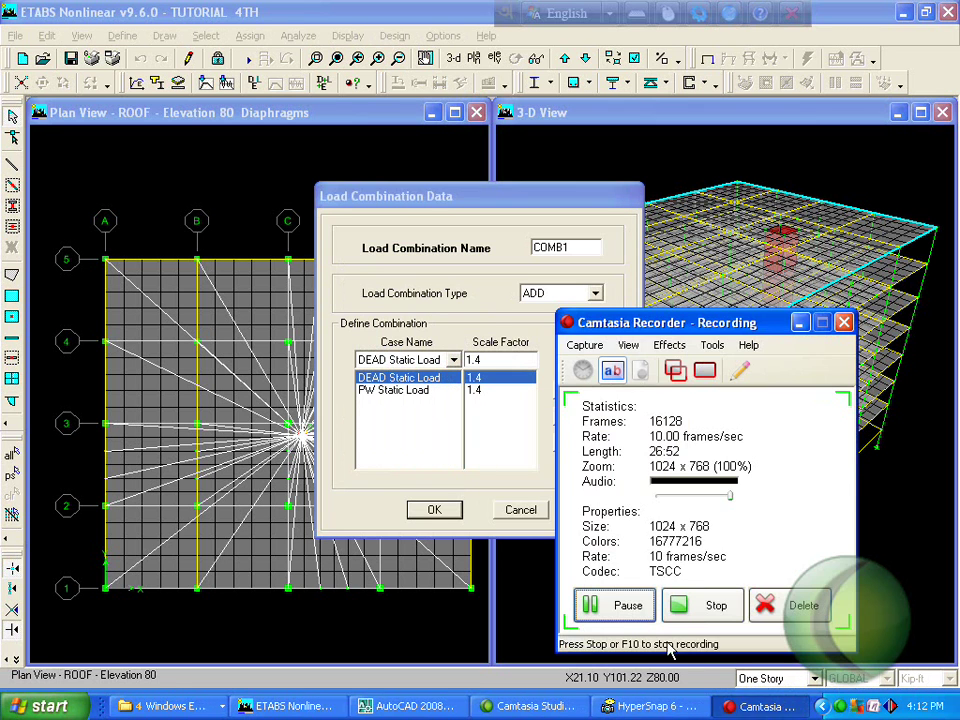
{"action": "left_click", "coordinate": [612, 606]}
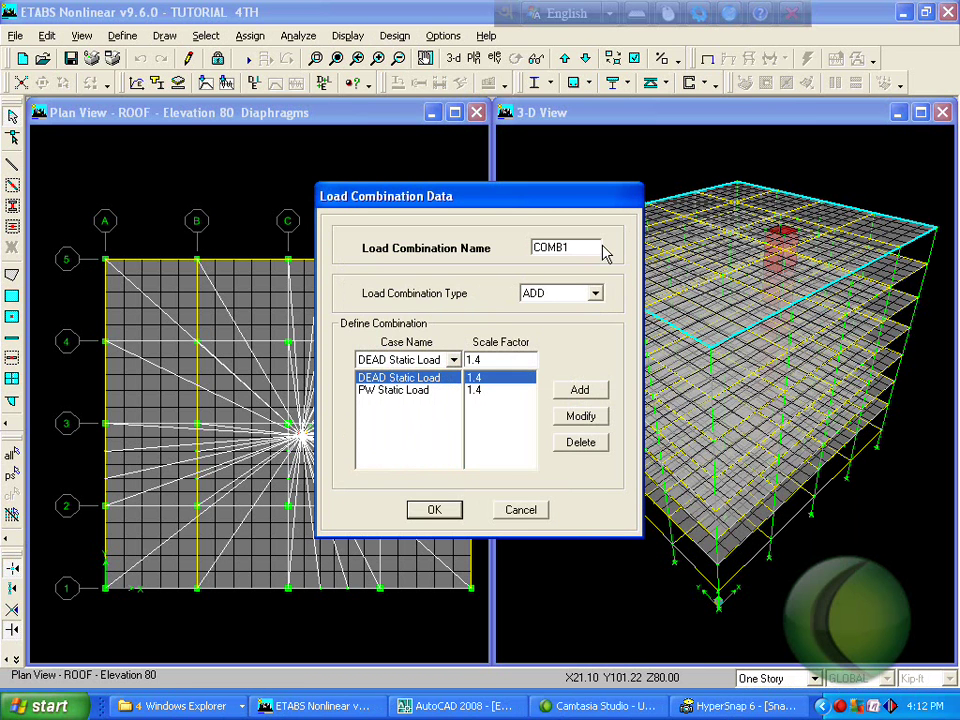
{"action": "double_click", "coordinate": [570, 247]}
{"action": "type", "text": "PE"}
Set the scale factor of DEAD Static Load to 1 in the REACTION combination.
{"action": "left_click", "coordinate": [453, 359]}
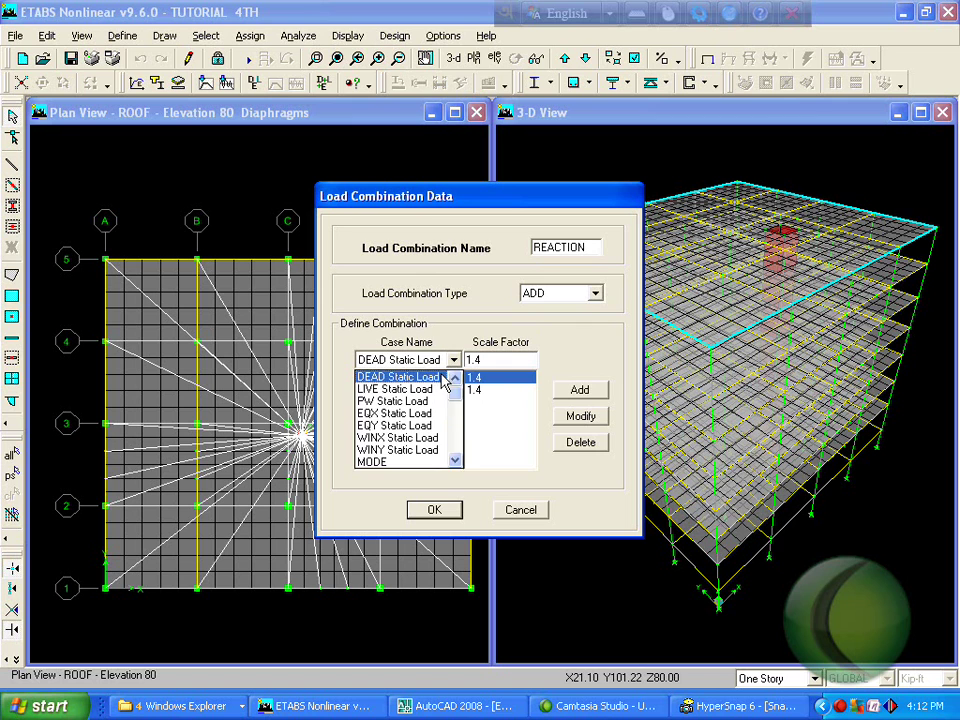
{"action": "left_click", "coordinate": [444, 377]}
{"action": "key", "text": "Tab"}
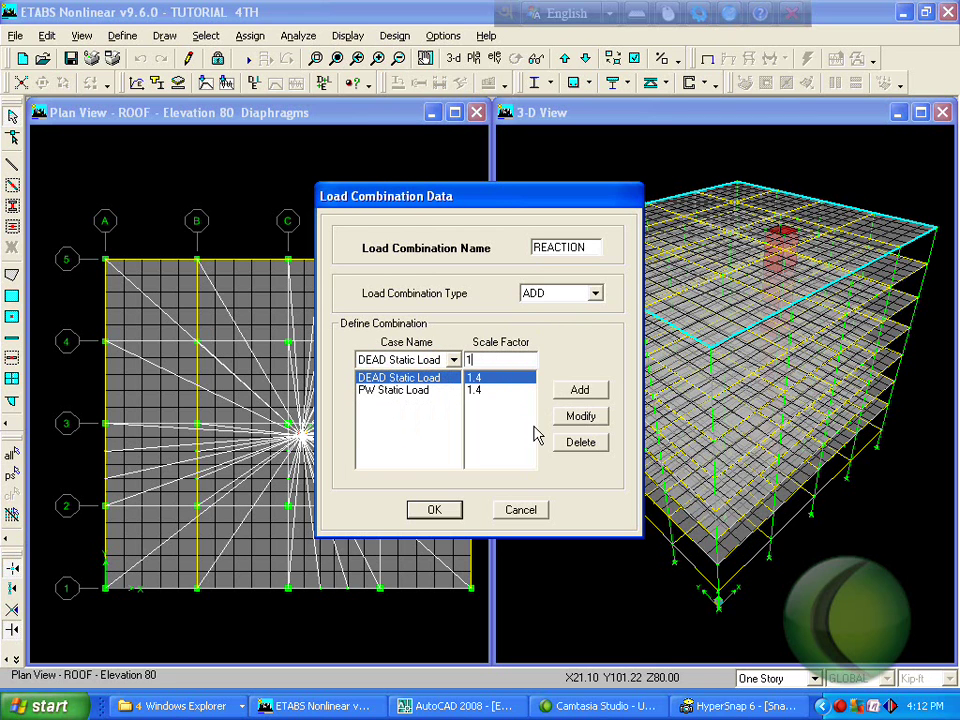
{"action": "left_click", "coordinate": [578, 415]}
Change the first REACTION entry to PW Static Load with factor 1 and set the second entry's scale factor to 1.
{"action": "left_click", "coordinate": [421, 362]}
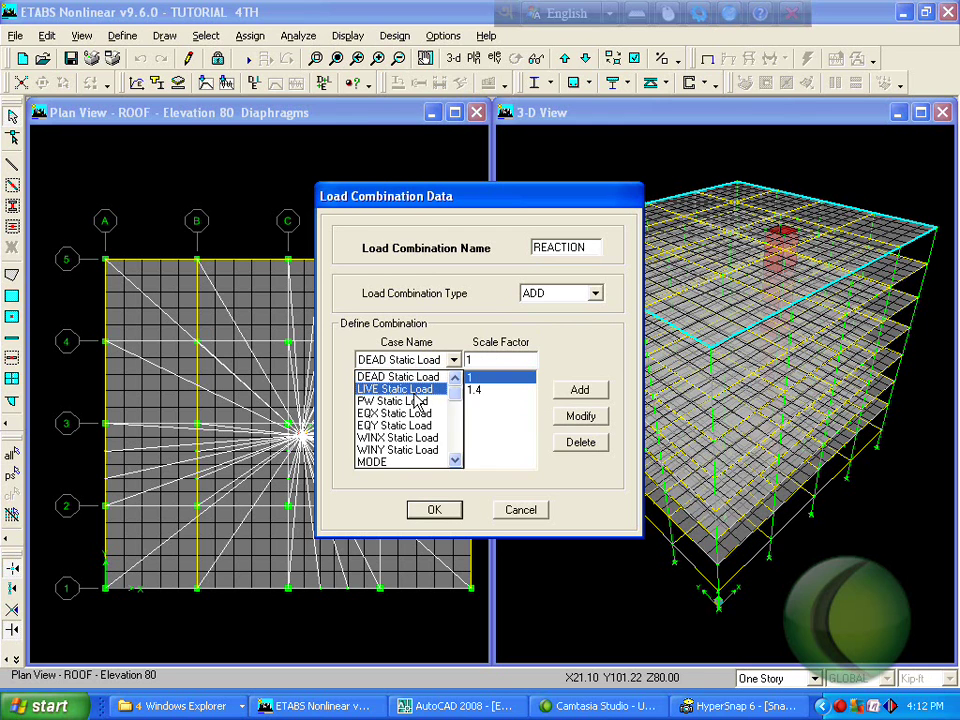
{"action": "left_click", "coordinate": [400, 401]}
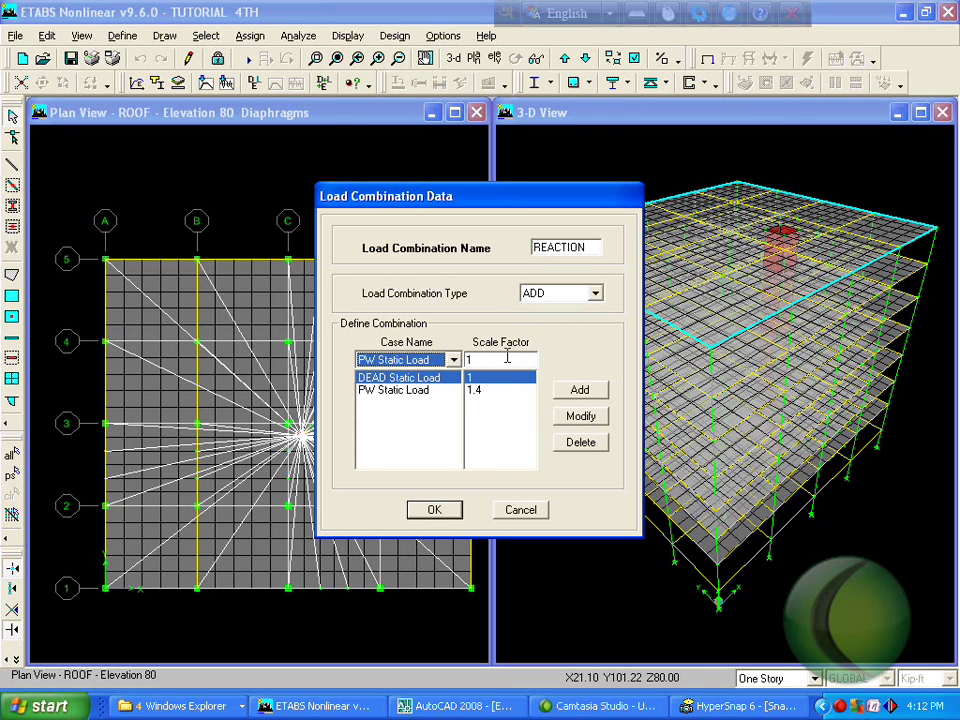
{"action": "left_click", "coordinate": [572, 420]}
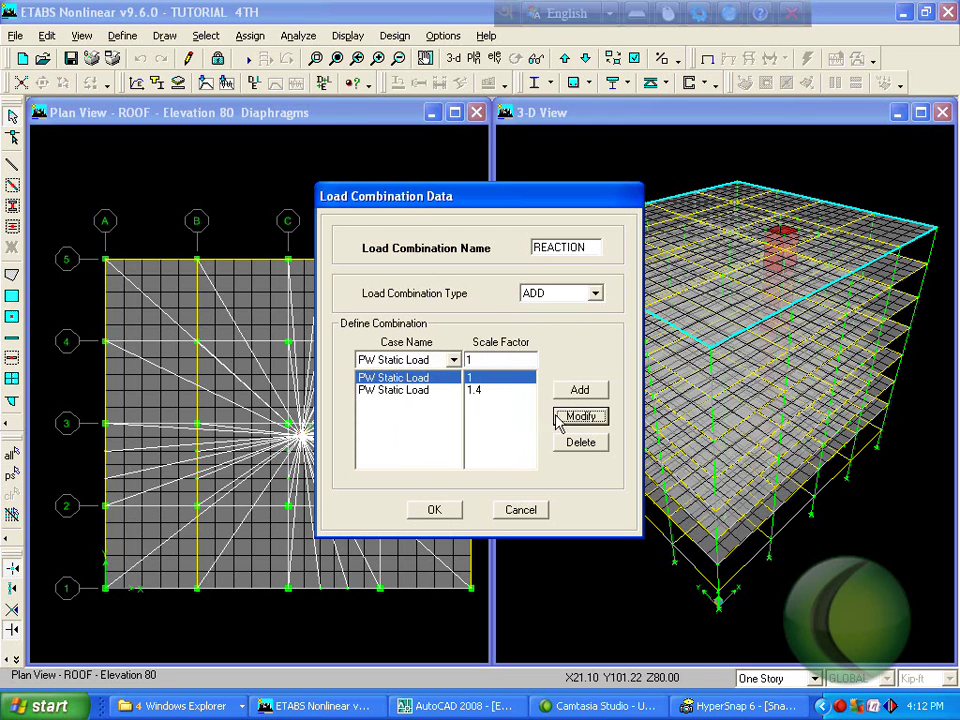
{"action": "left_click", "coordinate": [485, 390]}
{"action": "double_click", "coordinate": [488, 361]}
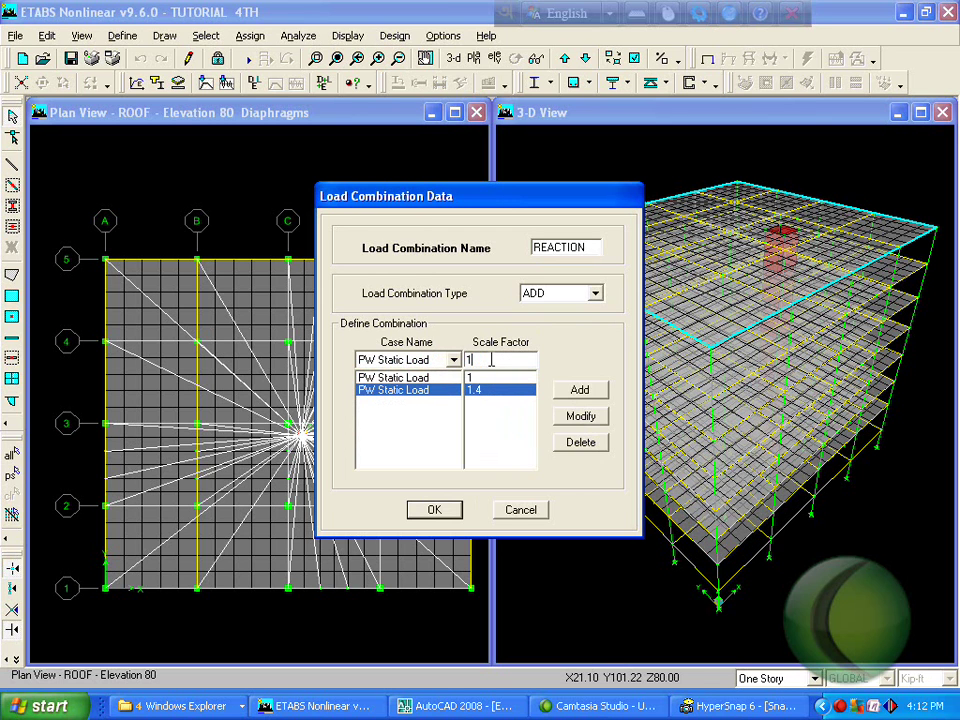
{"action": "type", "text": "1"}
{"action": "left_click", "coordinate": [598, 422]}
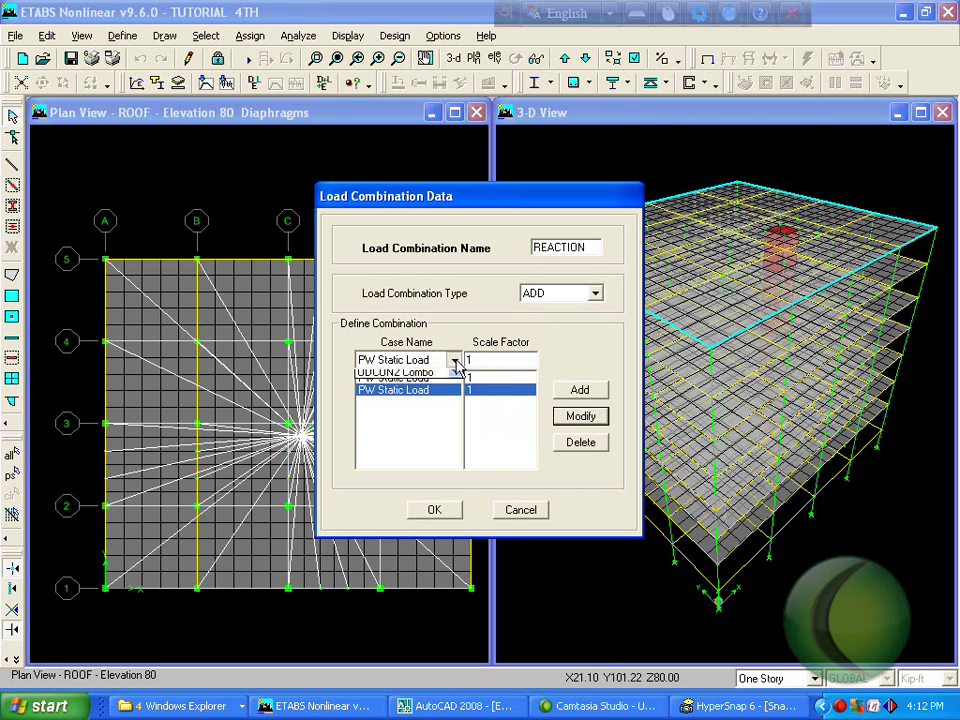
Add LIVE Static Load with scale factor 1 to the REACTION combination and accept the combination.
{"action": "left_click", "coordinate": [454, 360]}
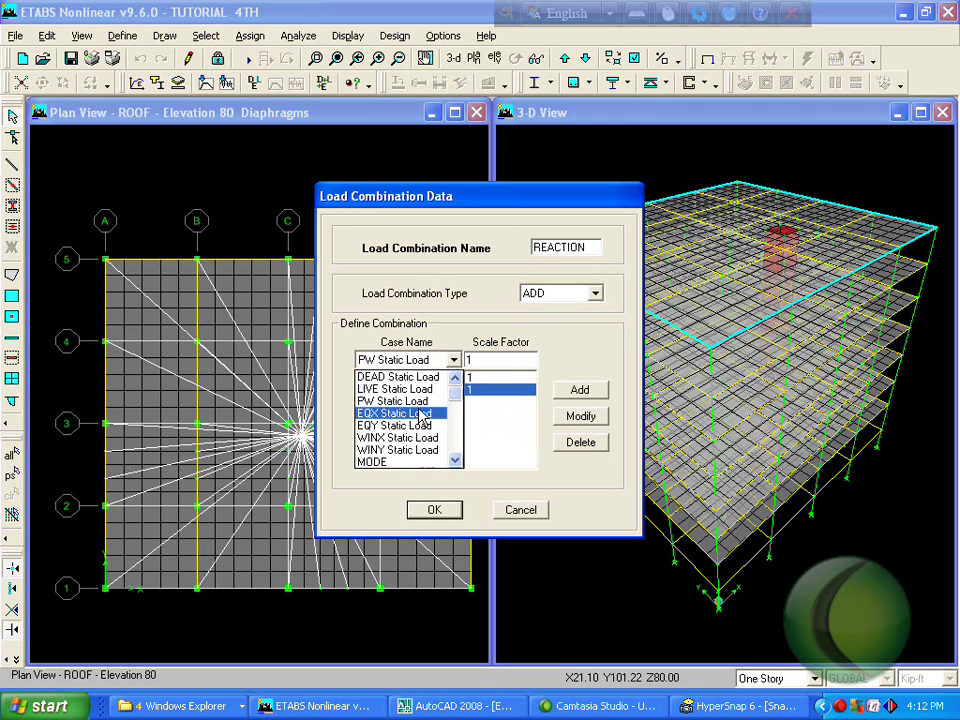
{"action": "left_click", "coordinate": [394, 389]}
{"action": "left_click", "coordinate": [588, 394]}
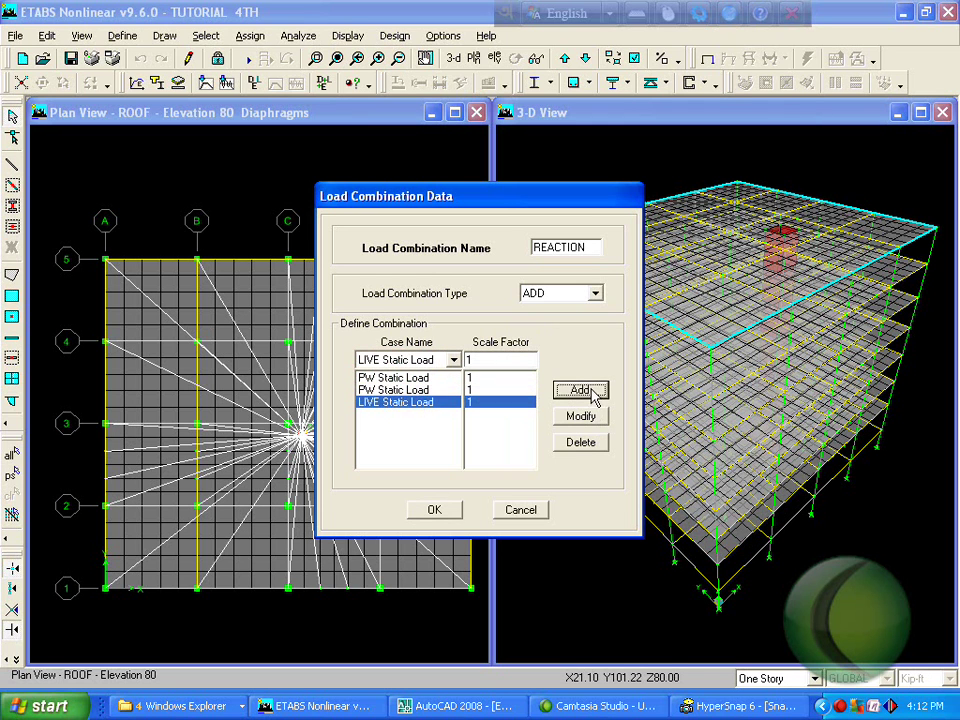
{"action": "left_click", "coordinate": [442, 508]}
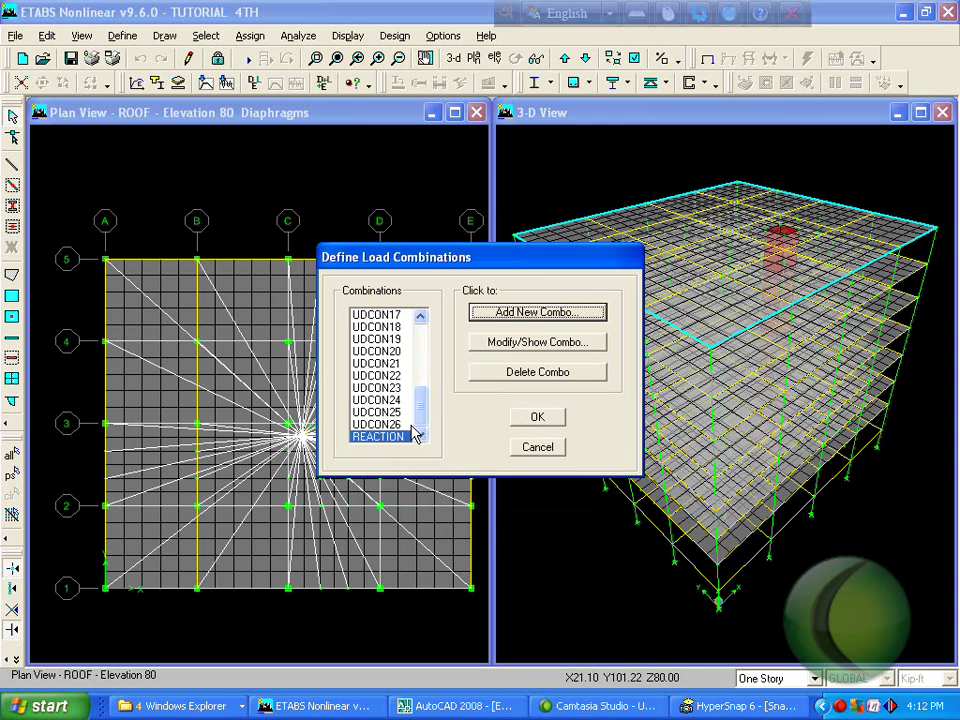
Create another load combination named ENV and set its combination type to ENVE.
{"action": "left_click", "coordinate": [537, 311]}
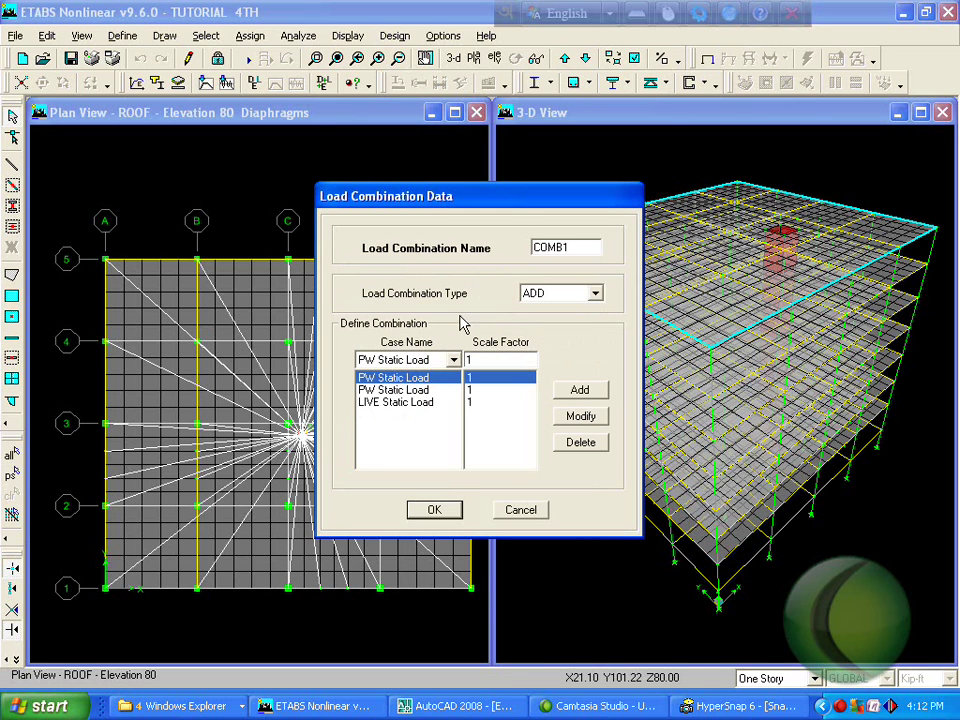
{"action": "left_click_drag", "start_coordinate": [581, 244], "coordinate": [520, 247]}
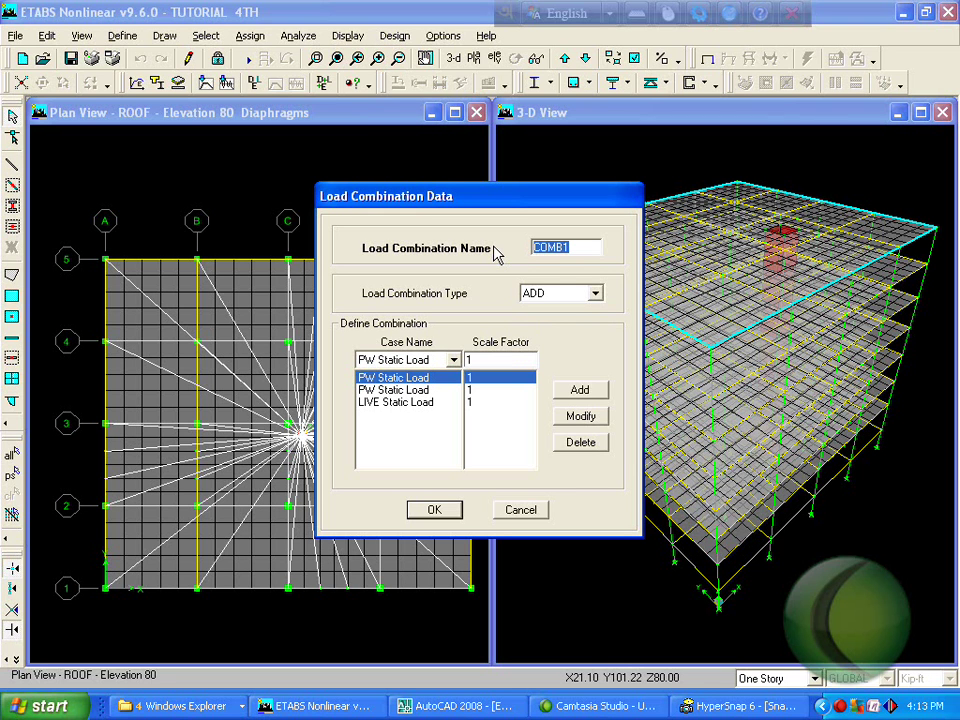
{"action": "type", "text": "ENV"}
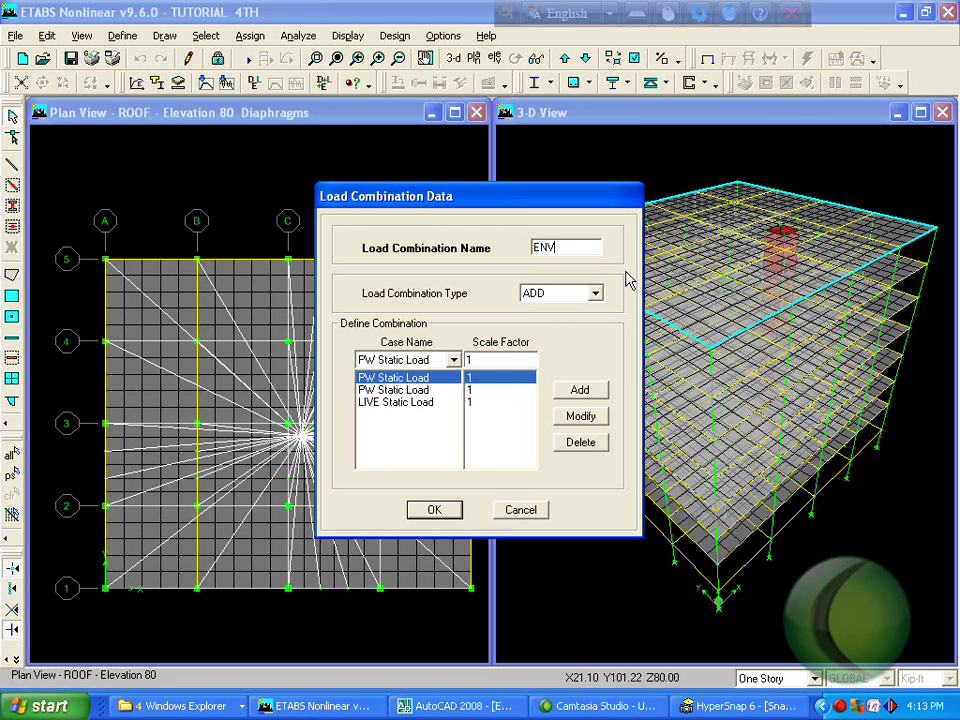
{"action": "left_click", "coordinate": [594, 293]}
{"action": "left_click", "coordinate": [565, 318]}
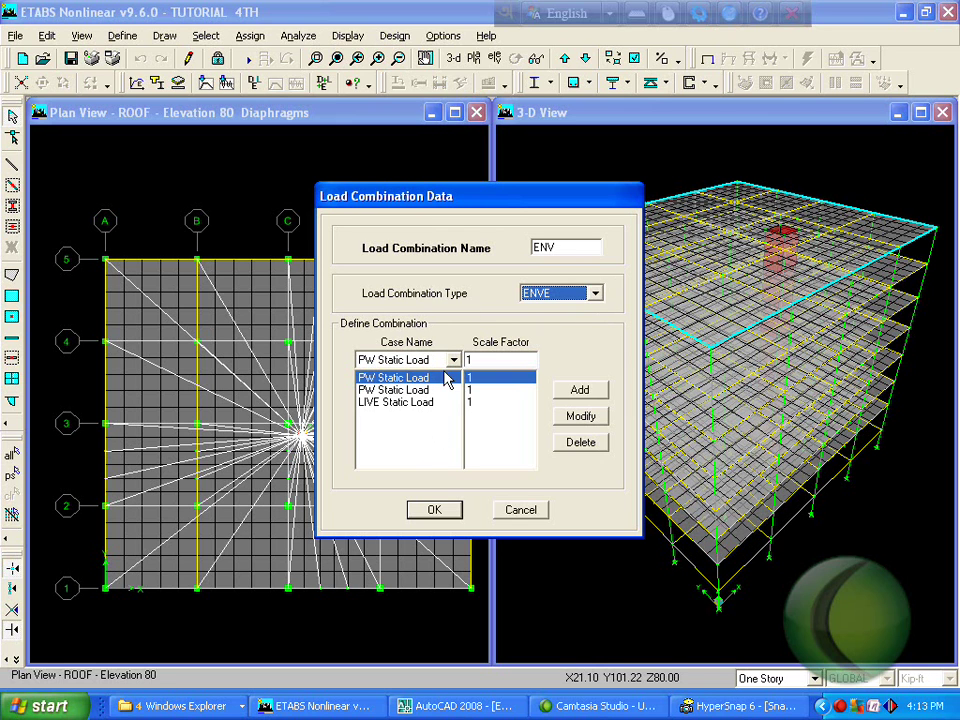
Delete the PW and LIVE static load entries carried over into the ENV combination.
{"action": "left_click", "coordinate": [582, 443]}
{"action": "left_click", "coordinate": [582, 443]}
{"action": "left_click", "coordinate": [585, 444]}
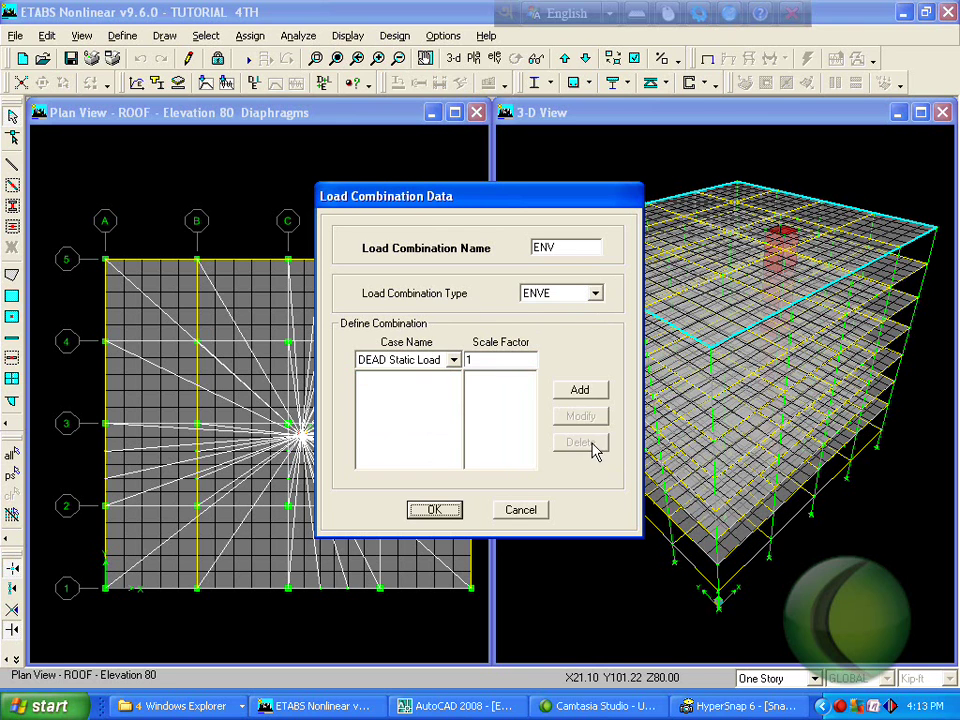
Add UDCON1 Combo to the ENV envelope with scale factor 1.
{"action": "left_click", "coordinate": [453, 360]}
{"action": "scroll", "coordinate": [443, 396], "scroll_direction": "down", "scroll_amount": 3}
{"action": "scroll", "coordinate": [440, 400], "scroll_direction": "up", "scroll_amount": 2}
{"action": "scroll", "coordinate": [438, 400], "scroll_direction": "up", "scroll_amount": 1}
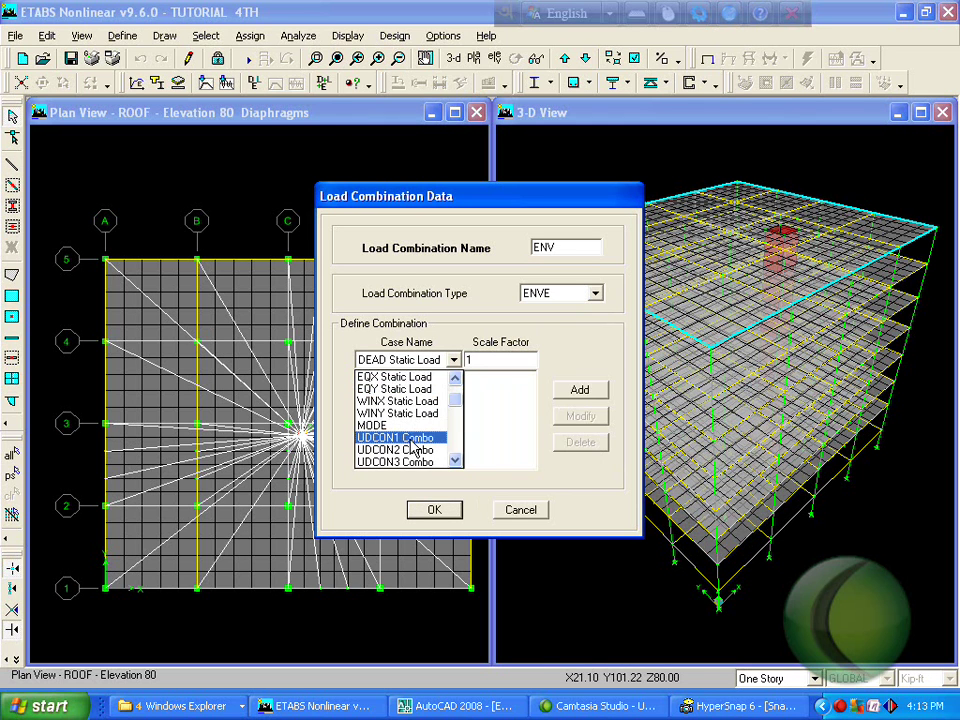
{"action": "left_click", "coordinate": [412, 440]}
{"action": "left_click", "coordinate": [580, 392]}
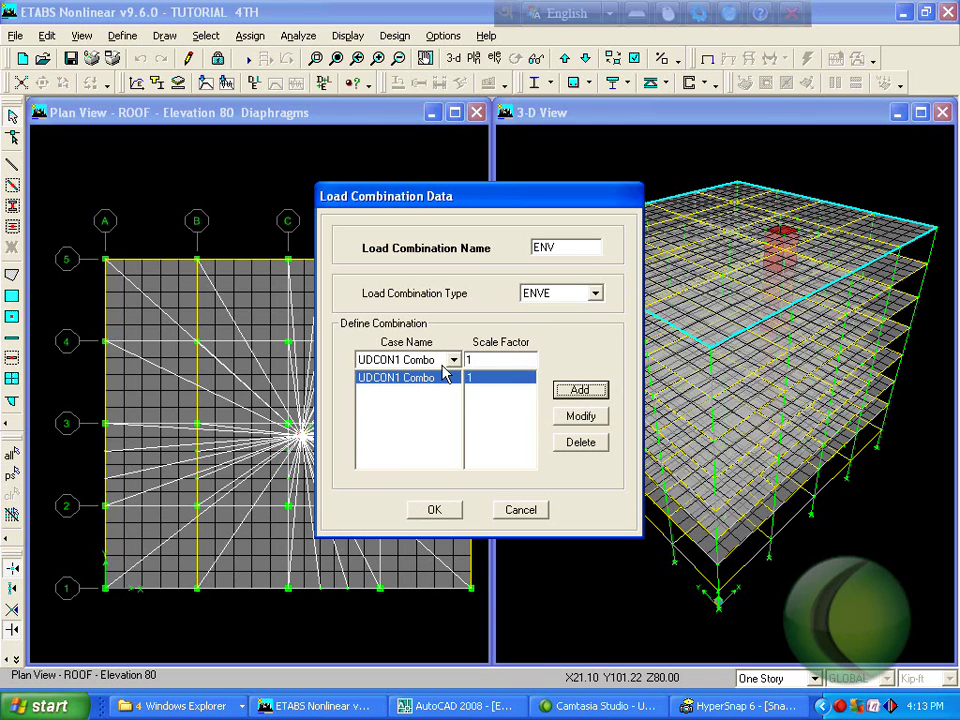
Add UDCON2 Combo and UDCON3 Combo to the ENV envelope, each with scale factor 1.
{"action": "left_click", "coordinate": [453, 360]}
{"action": "left_click", "coordinate": [425, 389]}
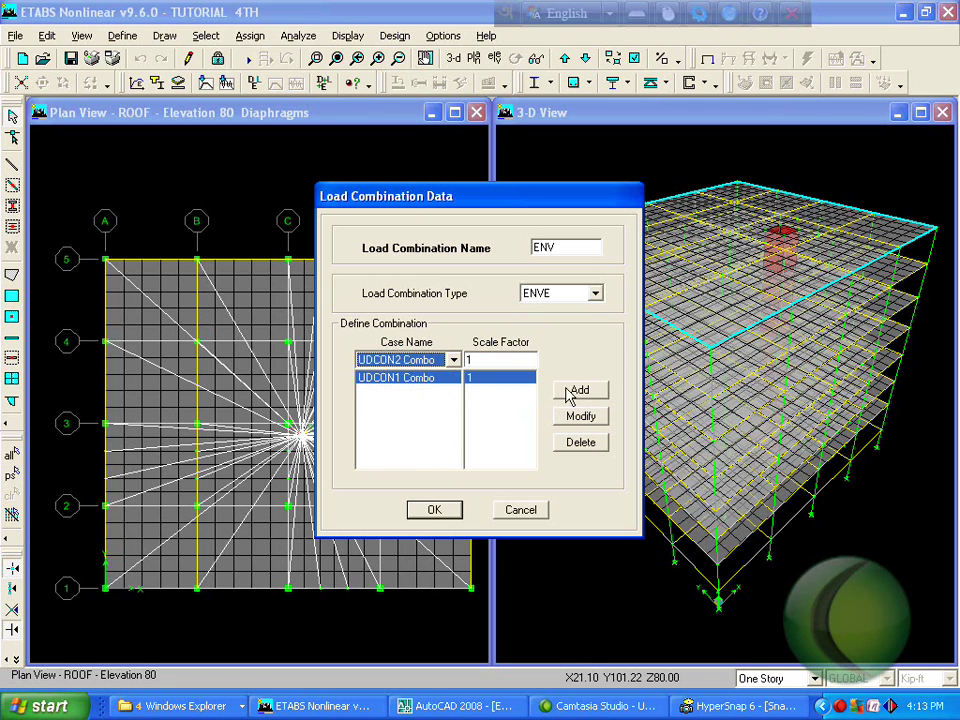
{"action": "left_click", "coordinate": [576, 390]}
{"action": "left_click", "coordinate": [453, 360]}
{"action": "scroll", "coordinate": [452, 380], "scroll_direction": "up", "scroll_amount": 1}
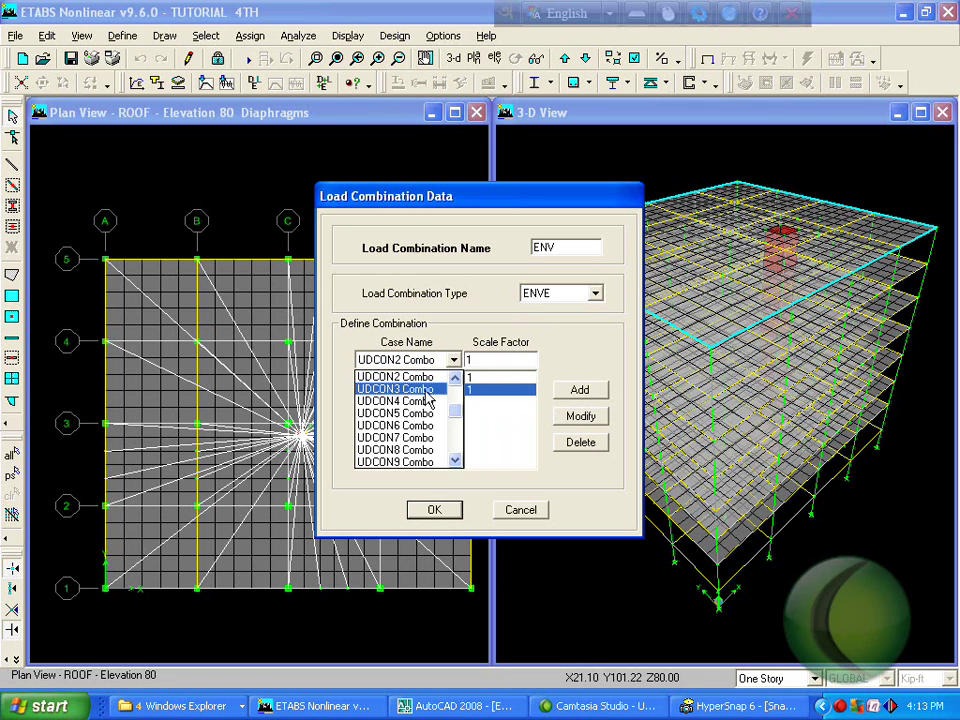
{"action": "left_click", "coordinate": [428, 398]}
{"action": "left_click", "coordinate": [578, 390]}
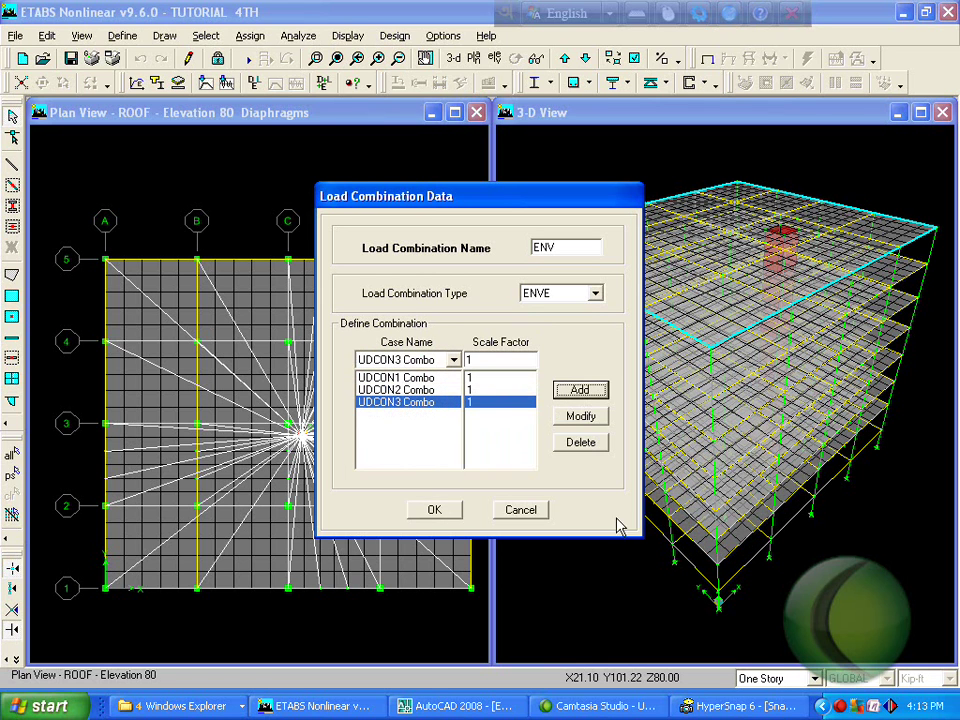
Add UDCON26 Combo to the ENV envelope with scale factor 1.
{"action": "left_click", "coordinate": [849, 707]}
{"action": "left_click", "coordinate": [624, 606]}
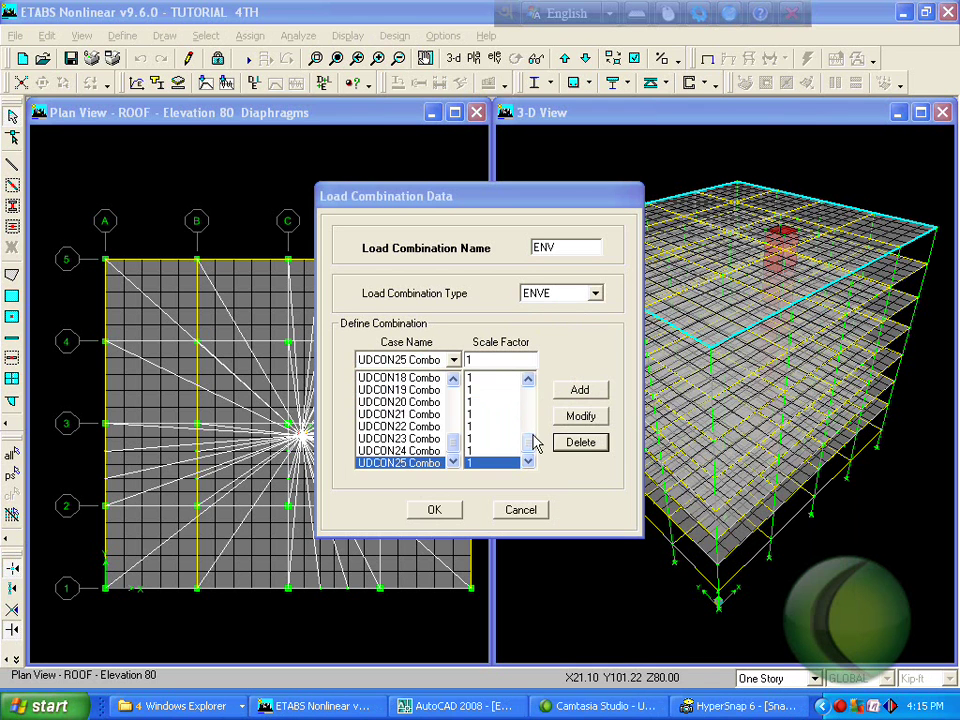
{"action": "left_click", "coordinate": [452, 362]}
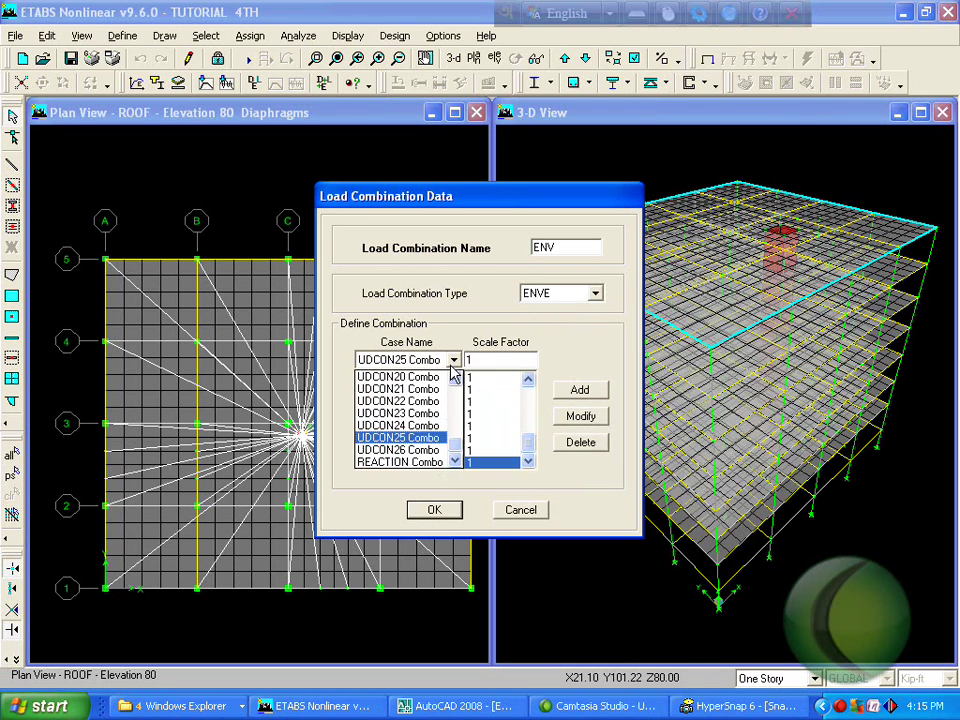
{"action": "left_click", "coordinate": [435, 442]}
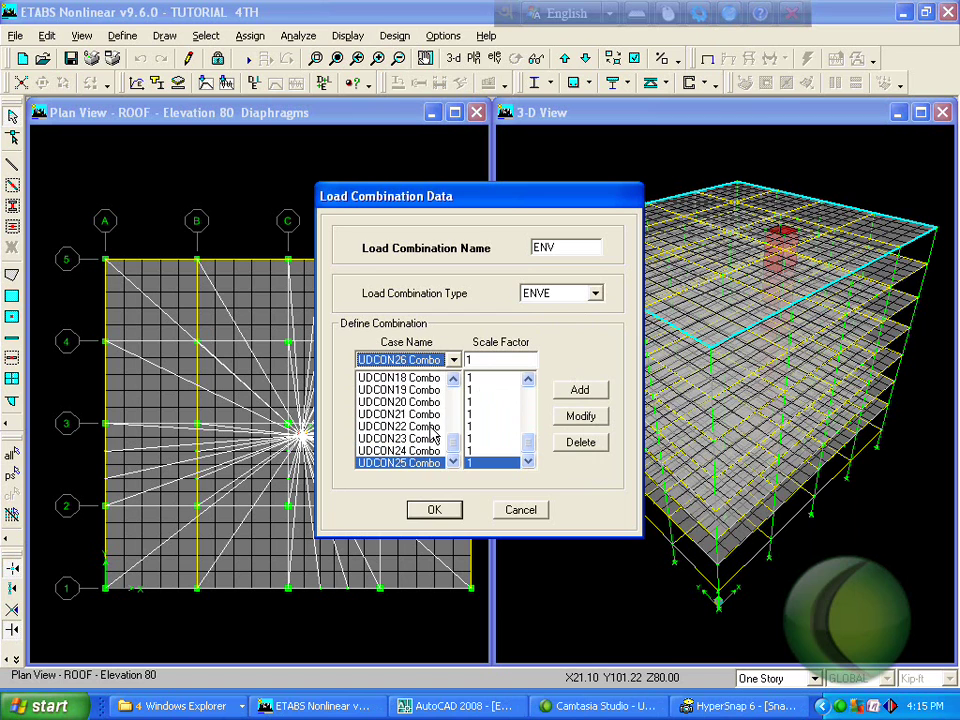
{"action": "left_click", "coordinate": [578, 390]}
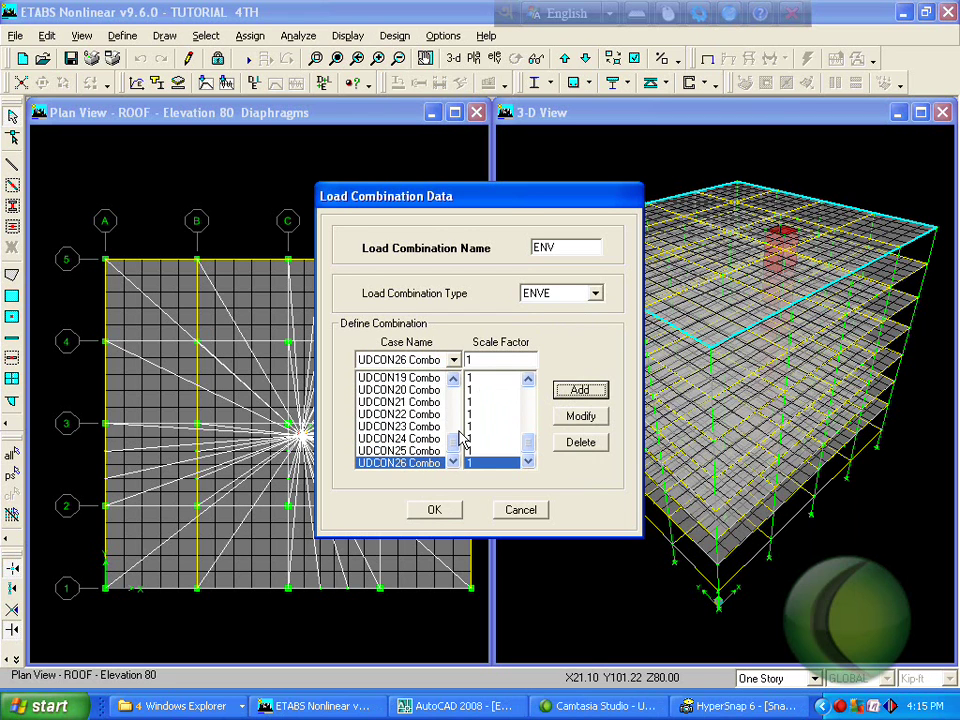
Review the UDCON entries of the ENV envelope, accept the combination and close the load combination definitions.
{"action": "left_click_drag", "start_coordinate": [455, 443], "coordinate": [458, 397]}
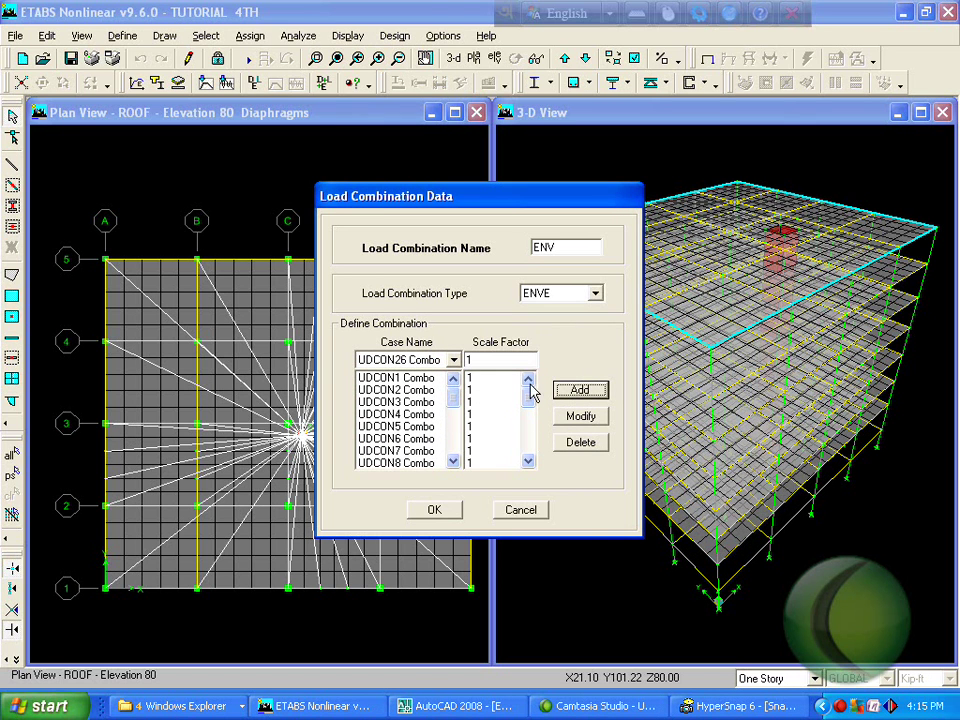
{"action": "left_click", "coordinate": [431, 508]}
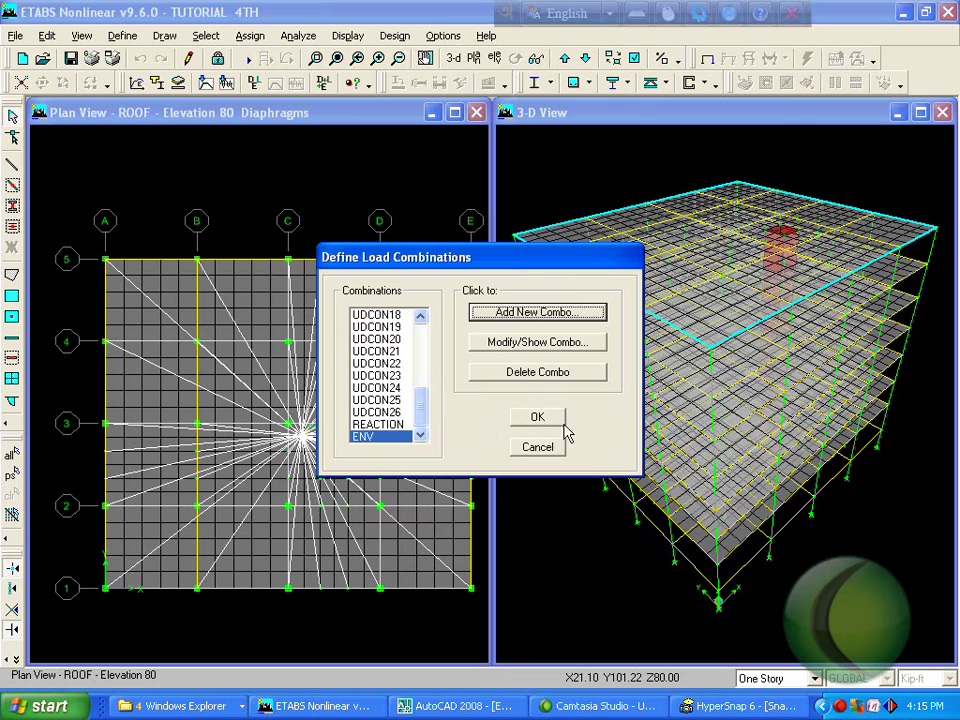
{"action": "left_click", "coordinate": [554, 419]}
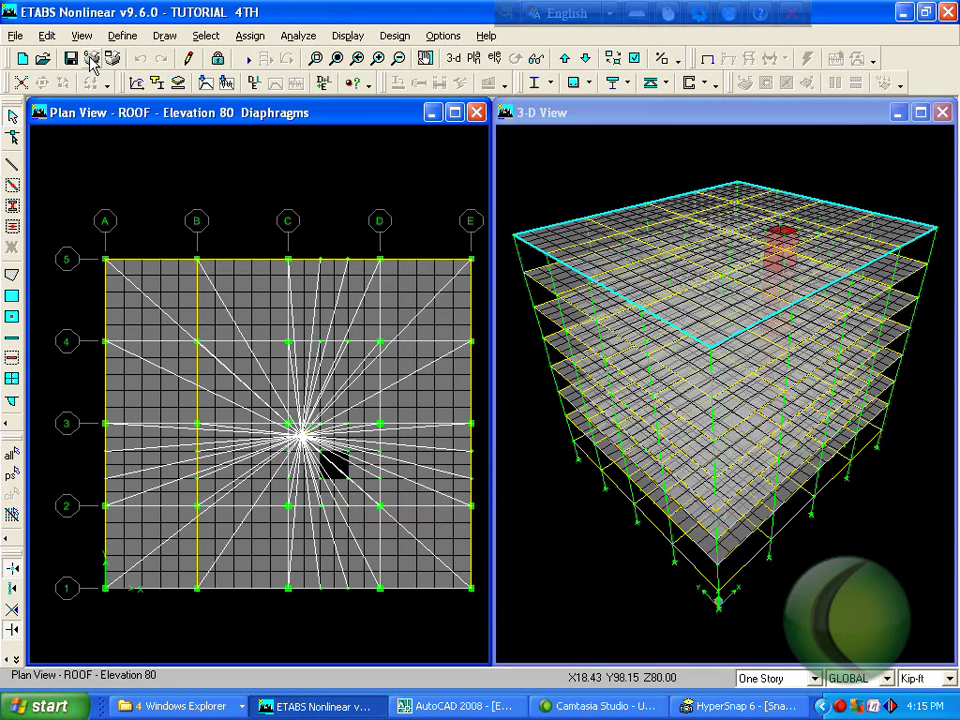
Try to run the structural analysis of the model with the current analysis options.
{"action": "left_click", "coordinate": [126, 42]}
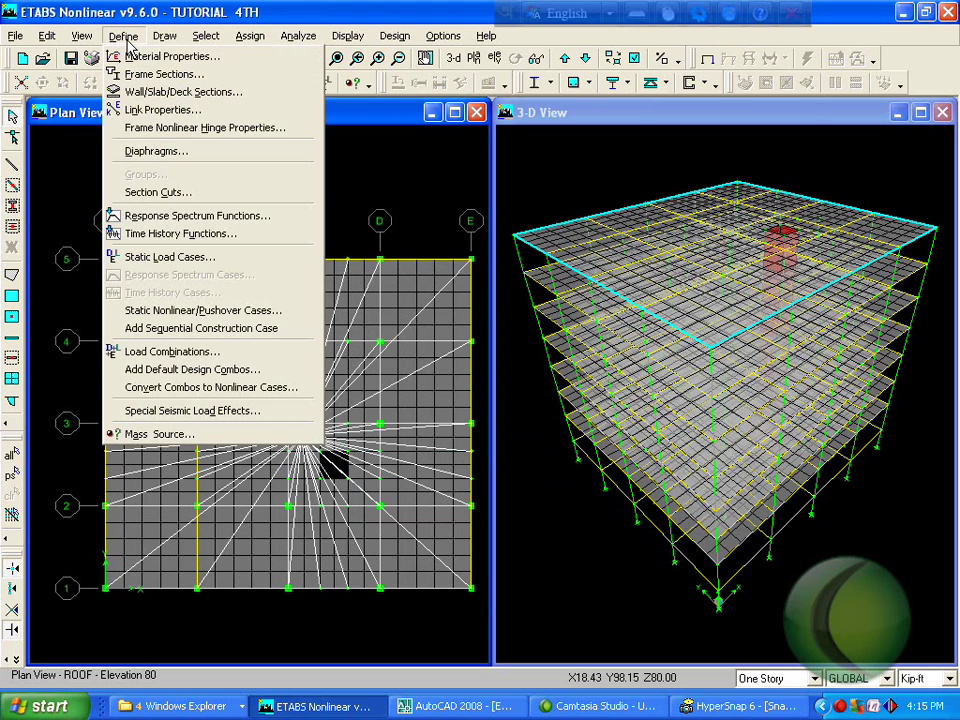
{"action": "mouse_move", "coordinate": [166, 35]}
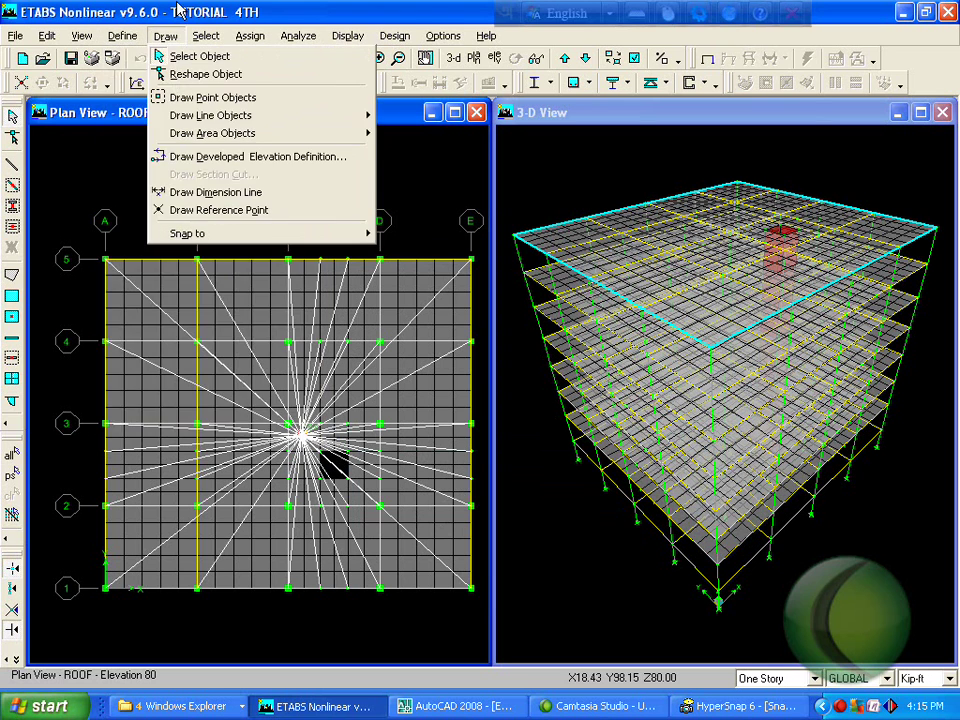
{"action": "mouse_move", "coordinate": [289, 40]}
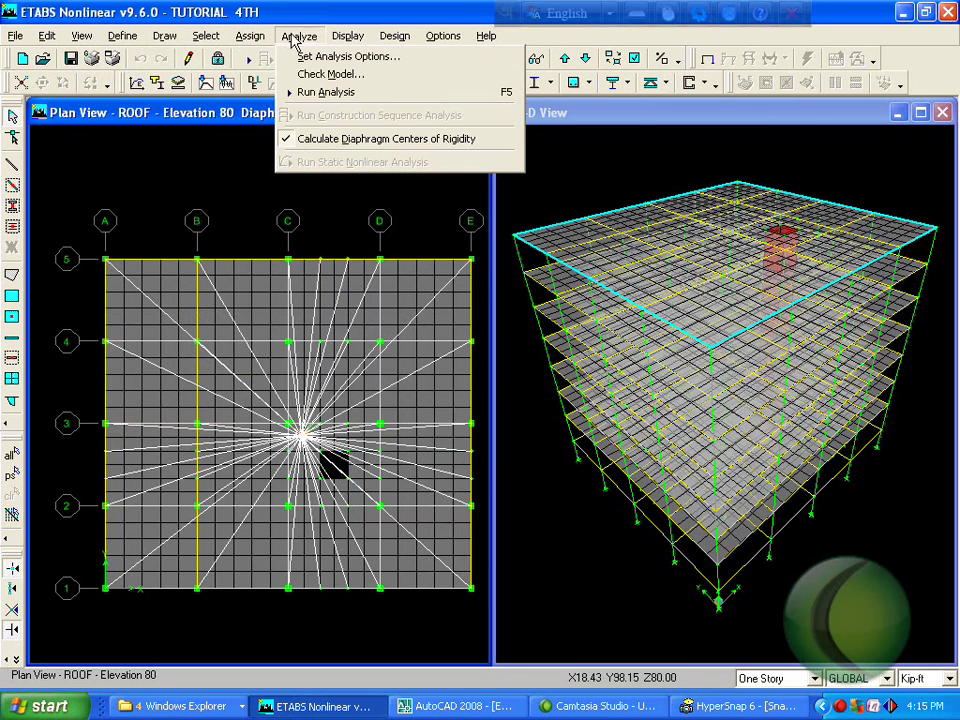
{"action": "left_click", "coordinate": [330, 93]}
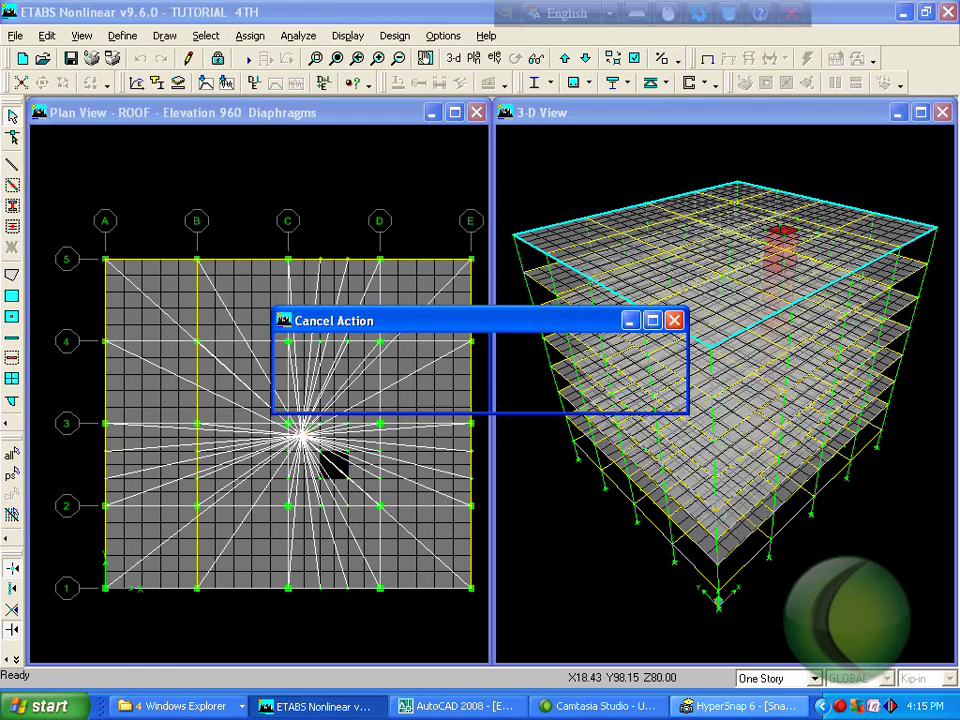
{"action": "left_click", "coordinate": [841, 706]}
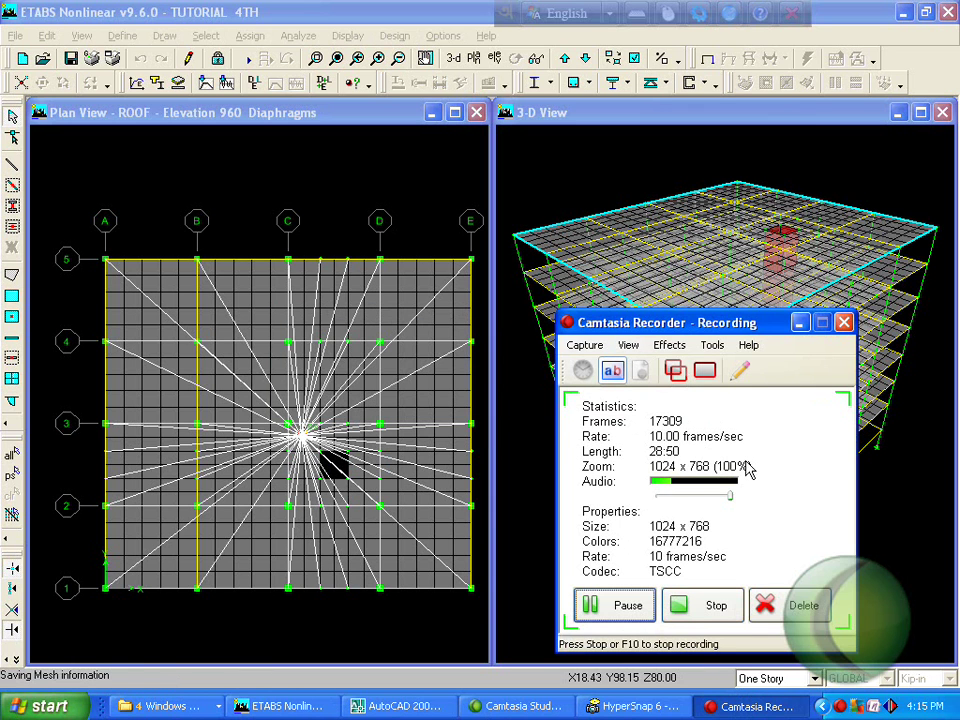
{"action": "left_click", "coordinate": [799, 323]}
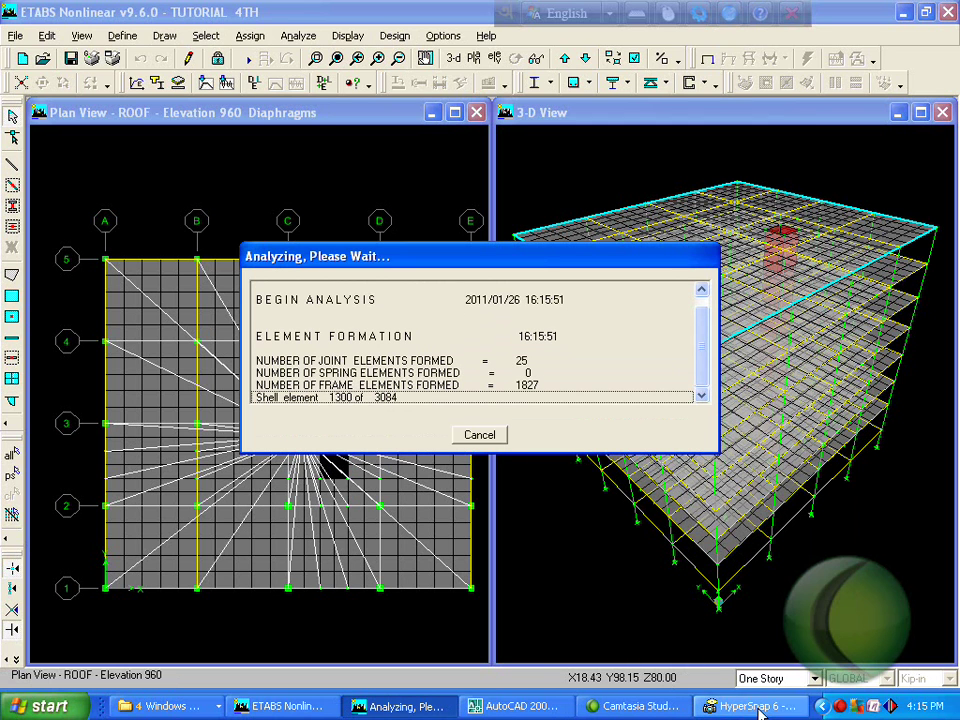
{"action": "left_click", "coordinate": [840, 707]}
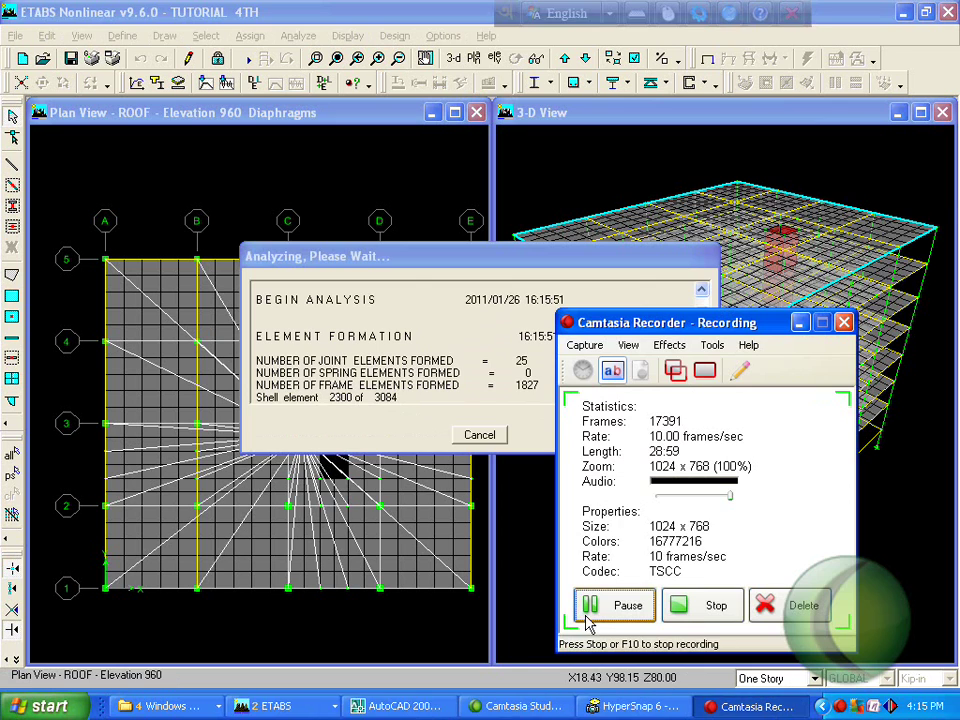
{"action": "left_click", "coordinate": [590, 608]}
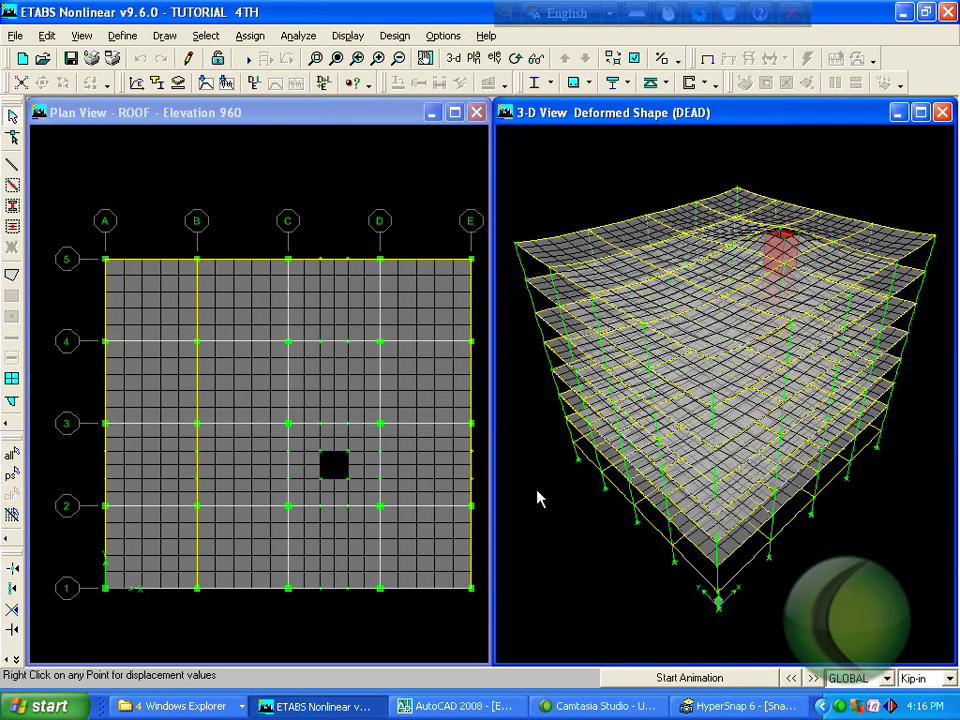
Show the undeformed shape in the ROOF plan view and refresh the 3-D view.
{"action": "left_click", "coordinate": [450, 174]}
{"action": "left_click", "coordinate": [348, 36]}
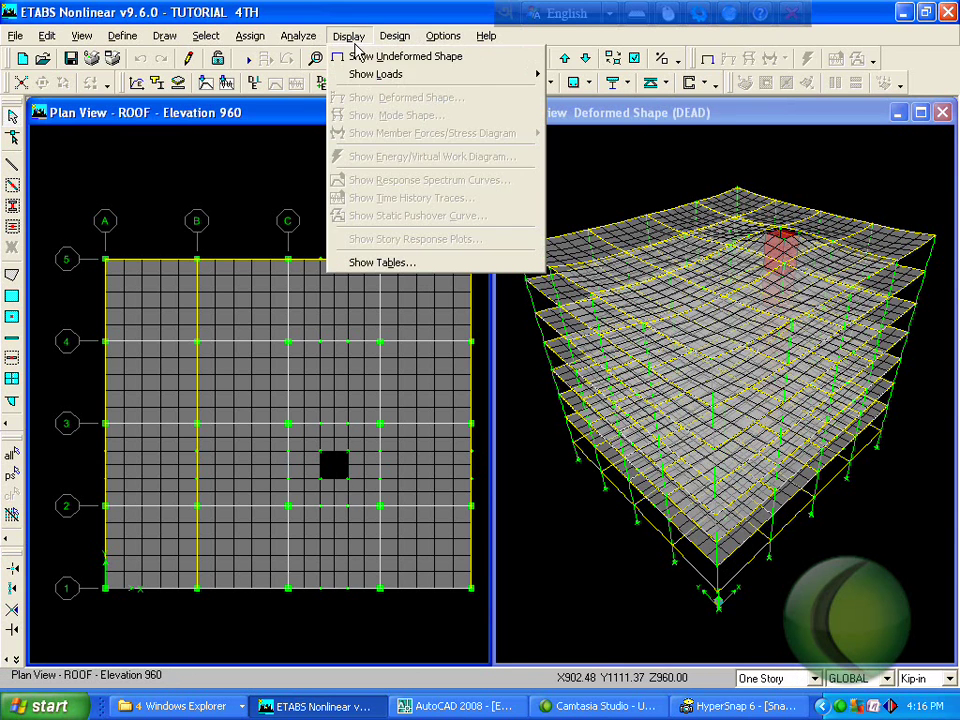
{"action": "left_click", "coordinate": [376, 57]}
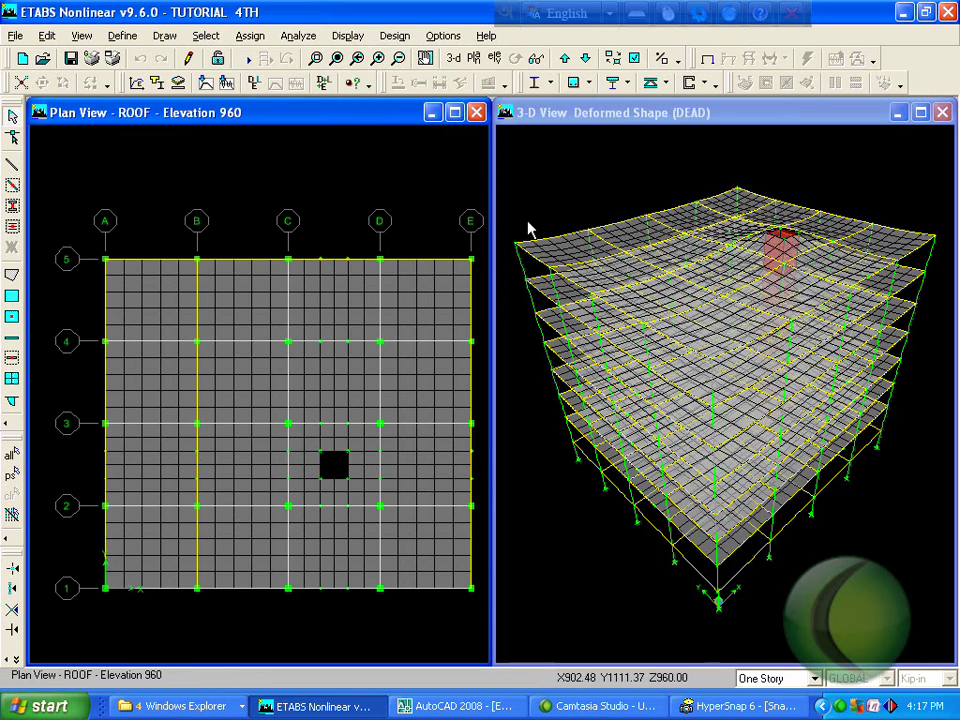
{"action": "left_click", "coordinate": [566, 170]}
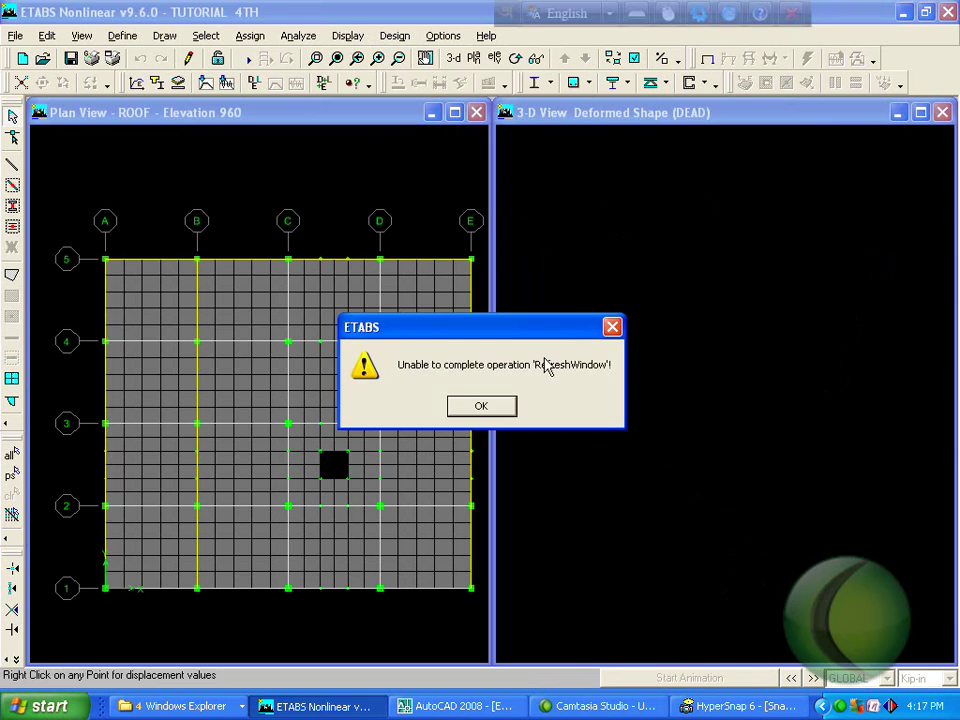
{"action": "left_click", "coordinate": [506, 406]}
{"action": "left_click", "coordinate": [553, 316]}
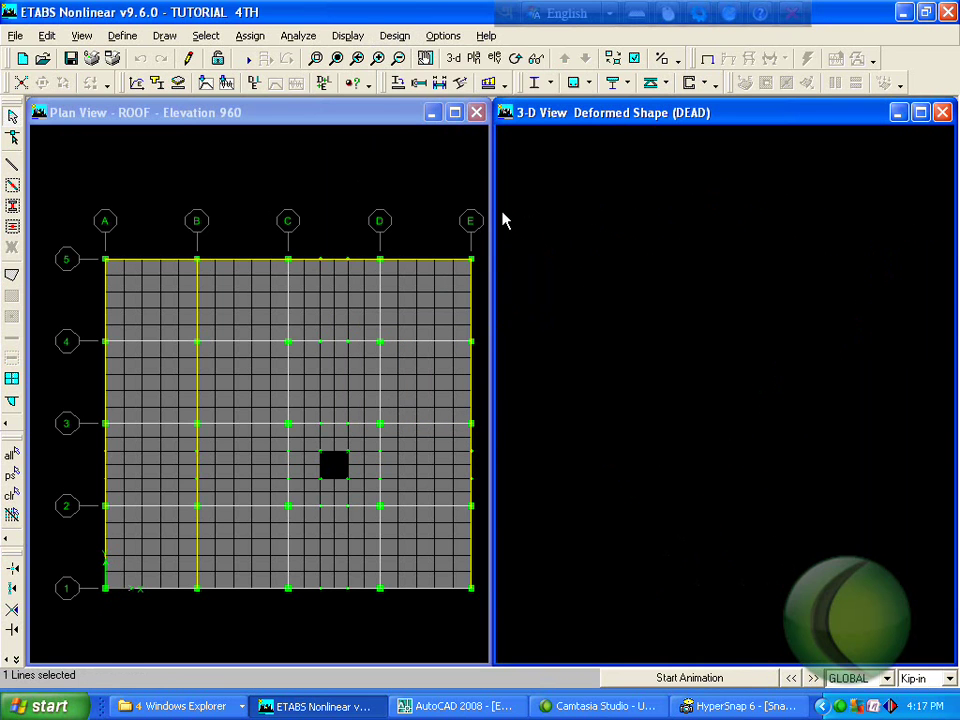
{"action": "key", "text": "F5"}
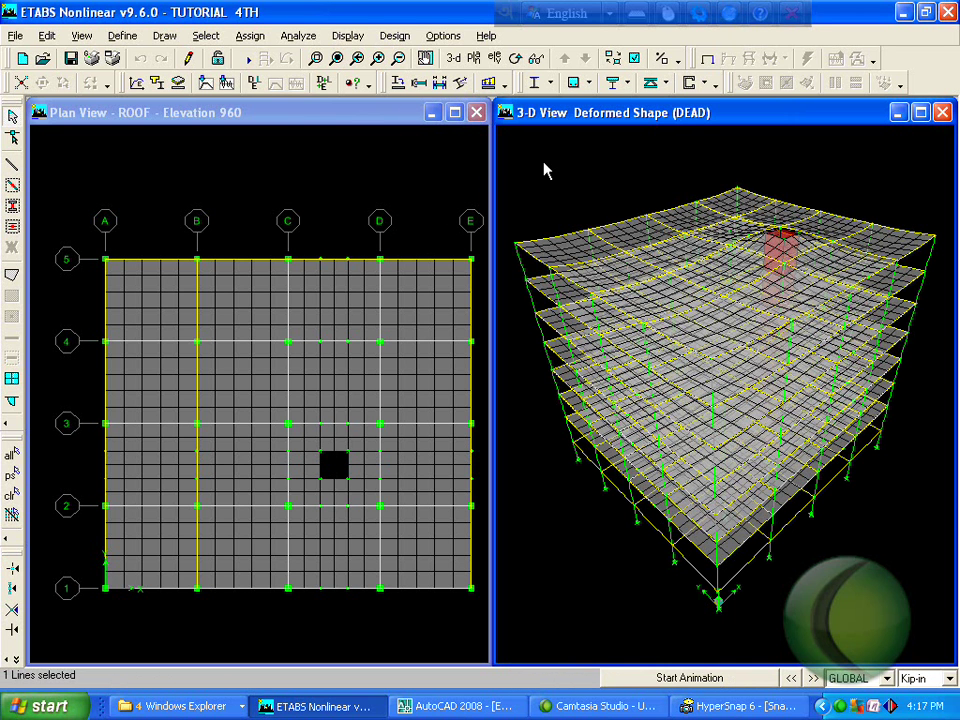
Turn off Dynamic Analysis in the analysis options and run the analysis.
{"action": "left_click", "coordinate": [300, 36]}
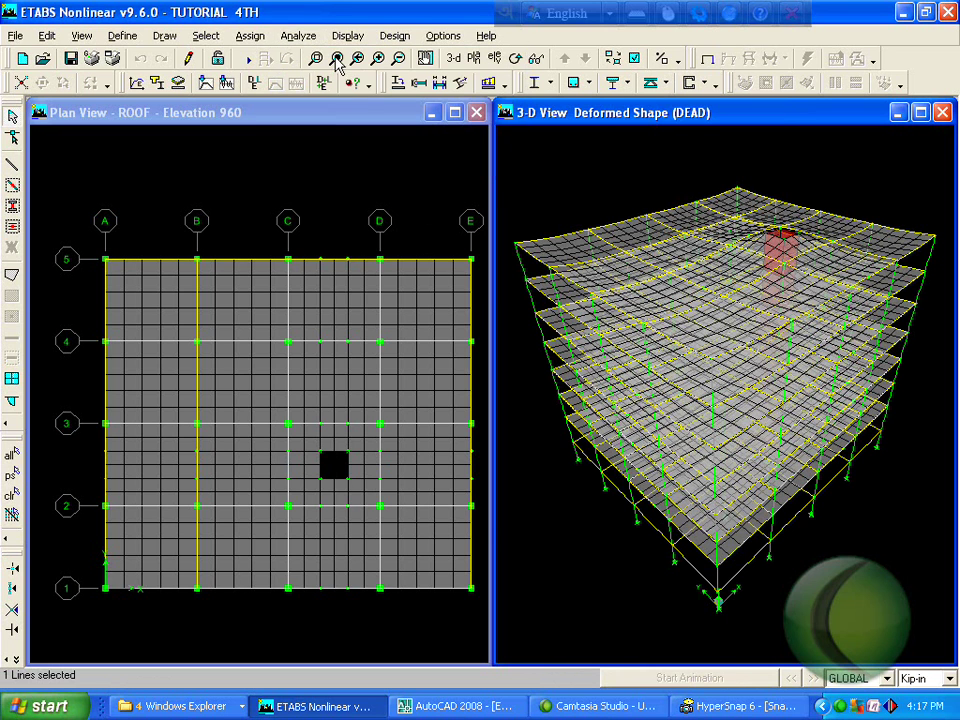
{"action": "left_click", "coordinate": [338, 58]}
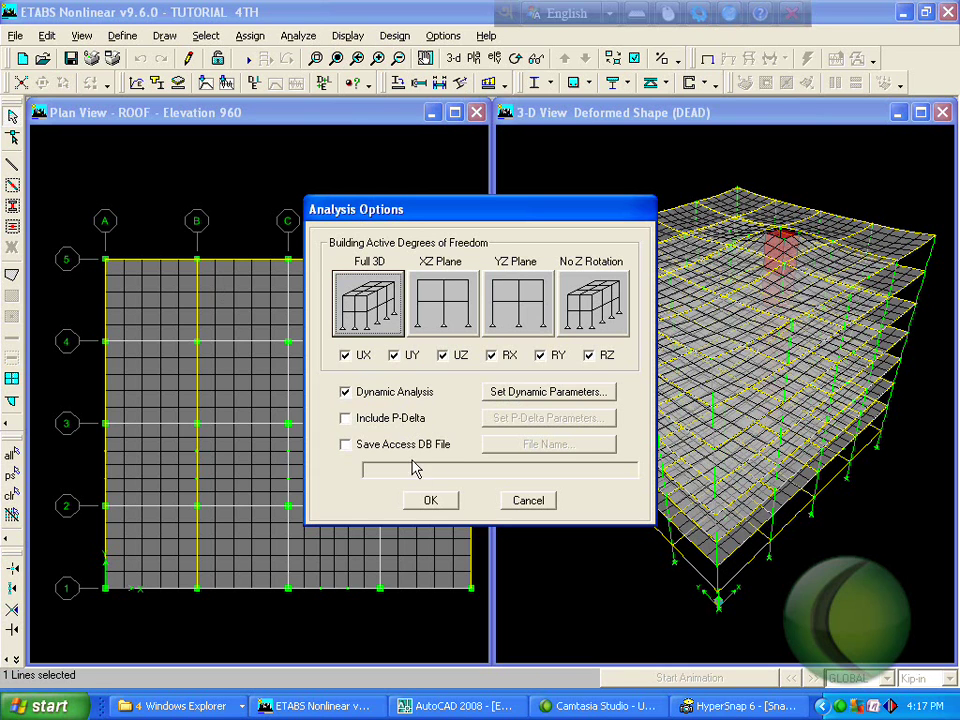
{"action": "left_click", "coordinate": [382, 399]}
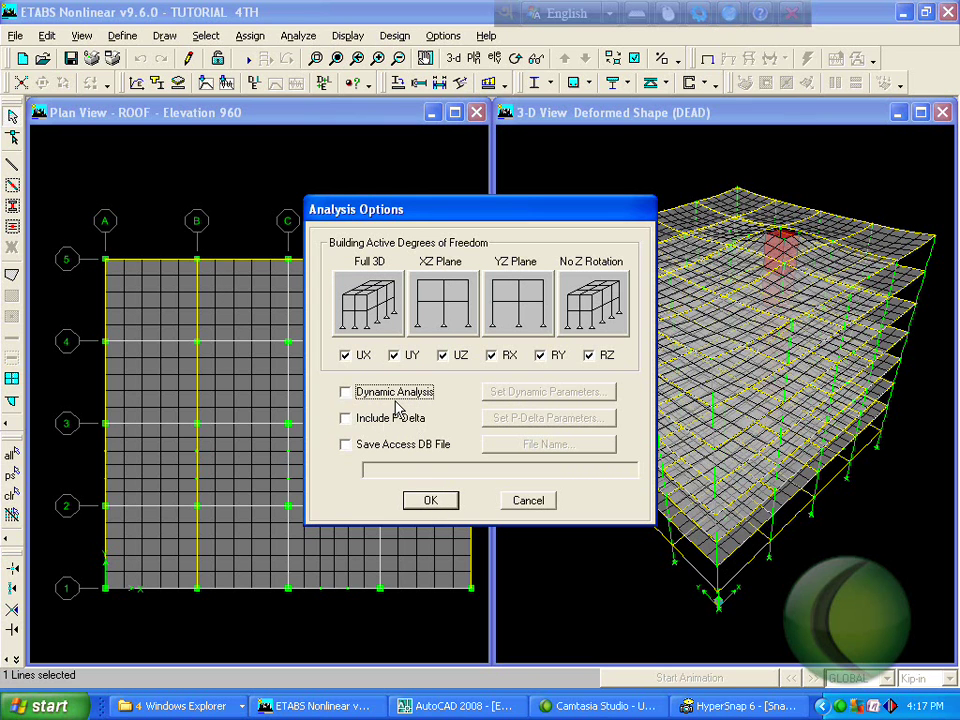
{"action": "left_click", "coordinate": [431, 501]}
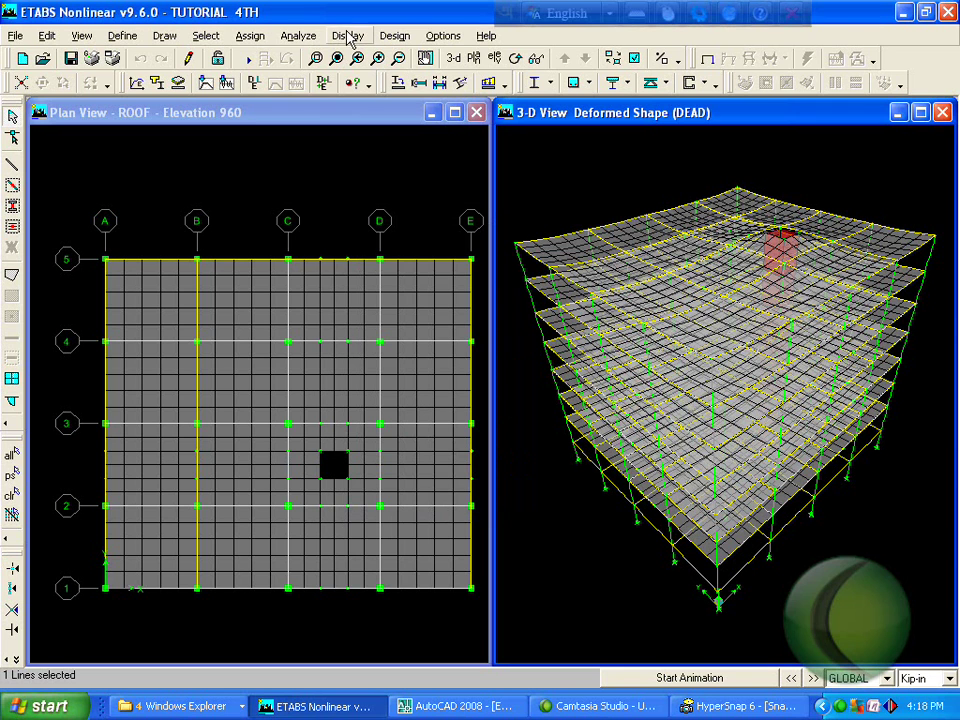
{"action": "left_click", "coordinate": [340, 92]}
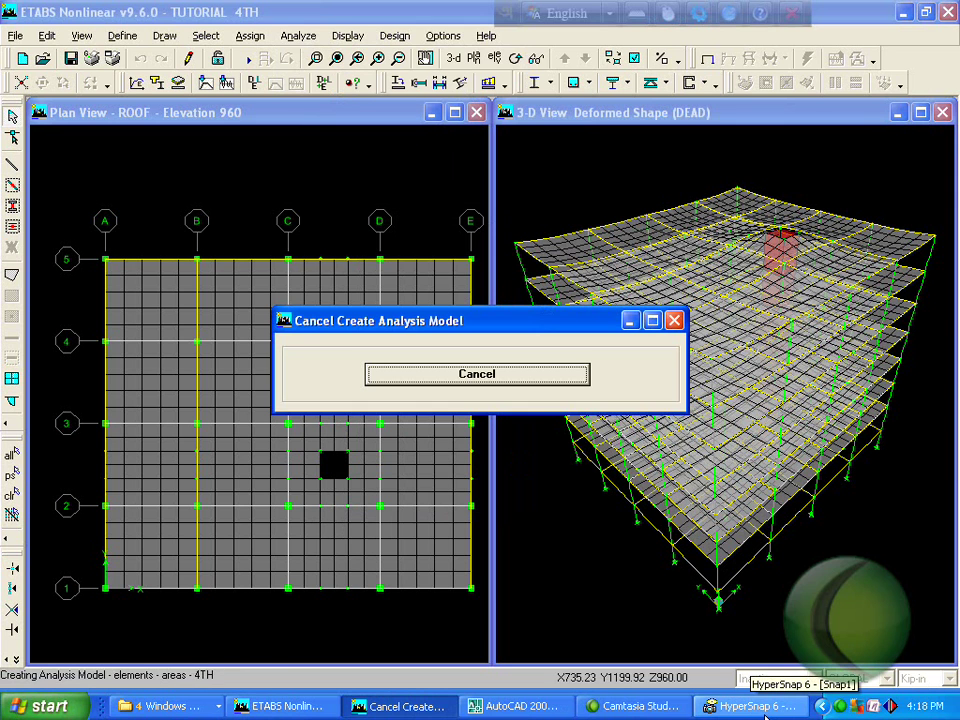
{"action": "left_click", "coordinate": [840, 706]}
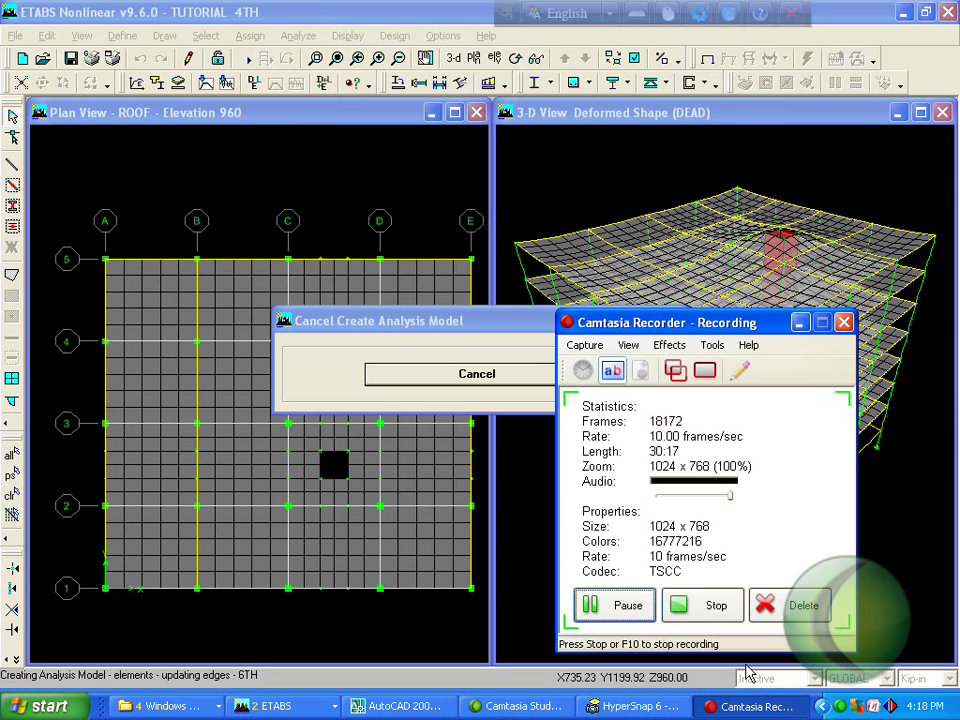
{"action": "left_click", "coordinate": [627, 606]}
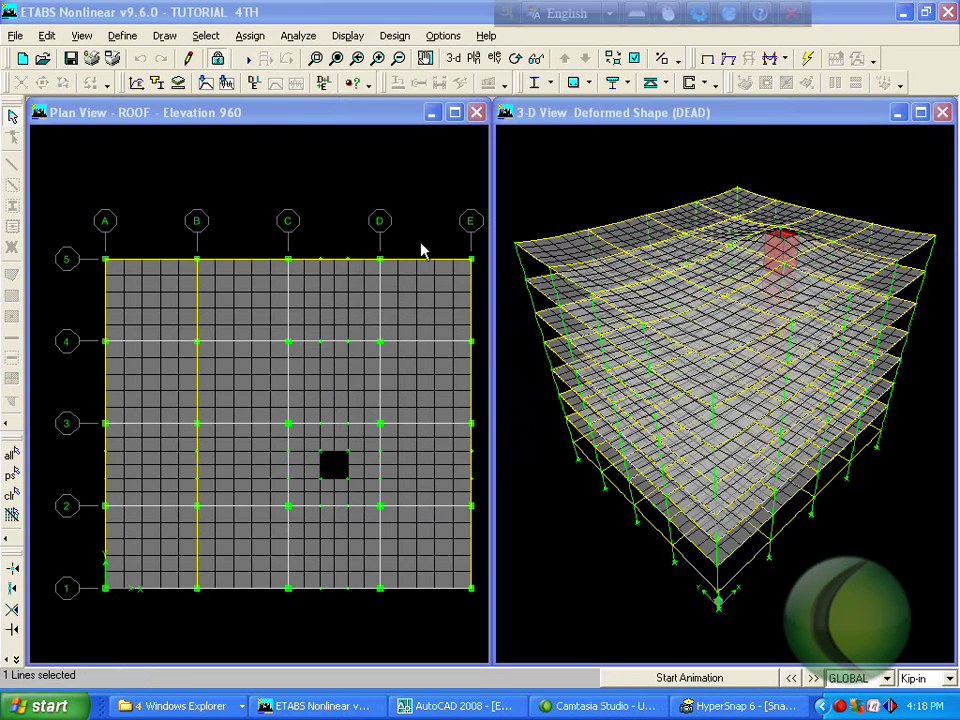
Open the story response plots and display the maximum story displacements for the EQY load case.
{"action": "left_click", "coordinate": [365, 190]}
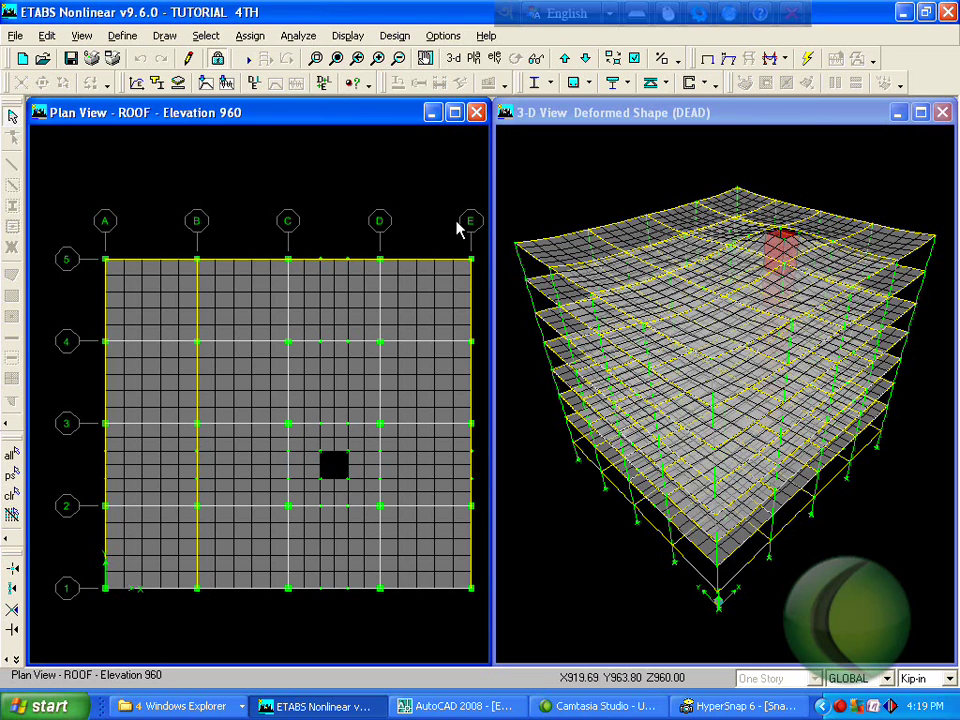
{"action": "left_click", "coordinate": [395, 36]}
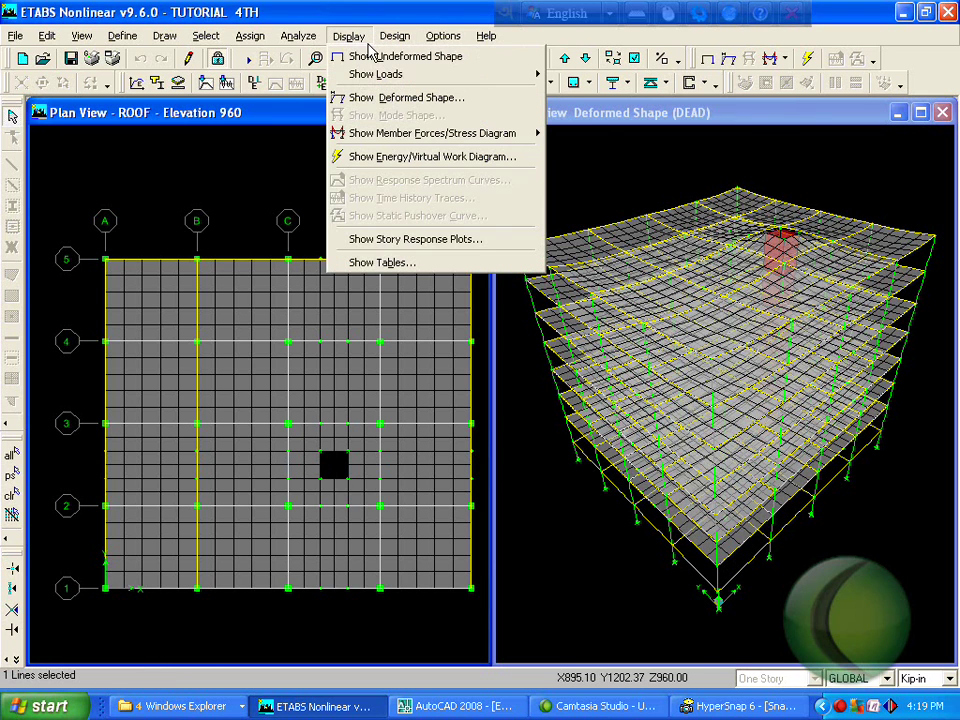
{"action": "left_click", "coordinate": [413, 242]}
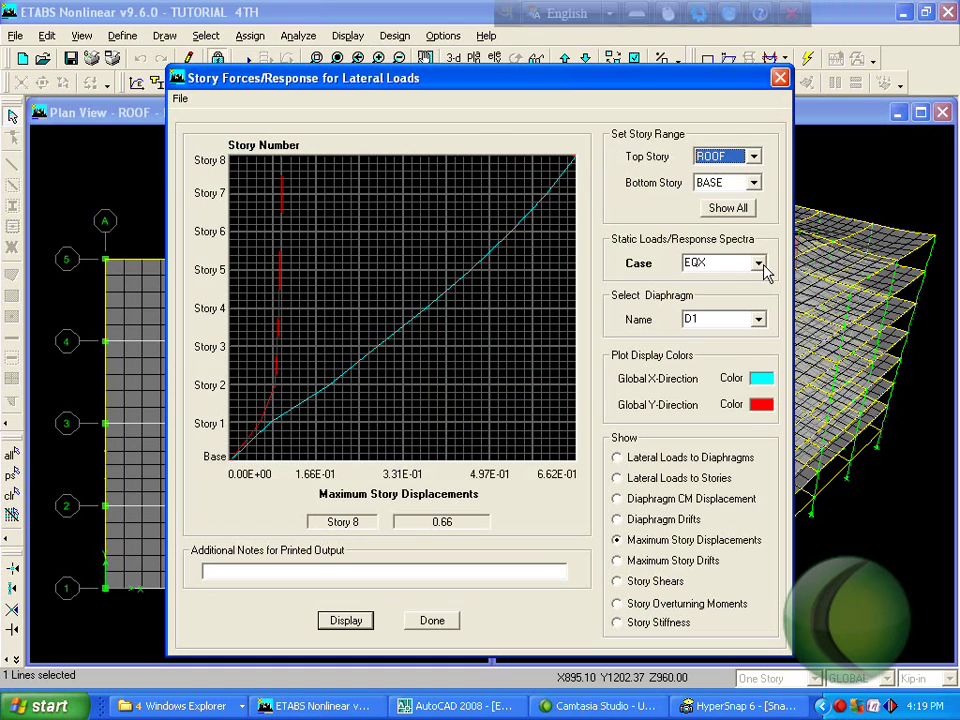
{"action": "left_click", "coordinate": [763, 266]}
{"action": "left_click", "coordinate": [731, 292]}
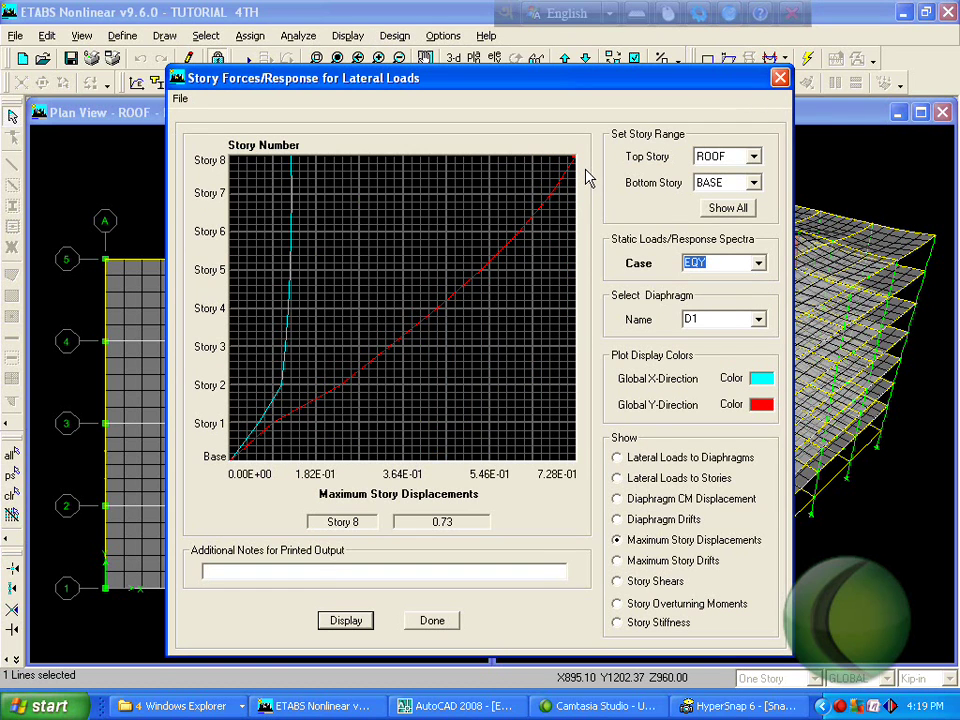
Plot the maximum story displacements for the wind load cases WINX and WINY.
{"action": "left_click", "coordinate": [759, 265]}
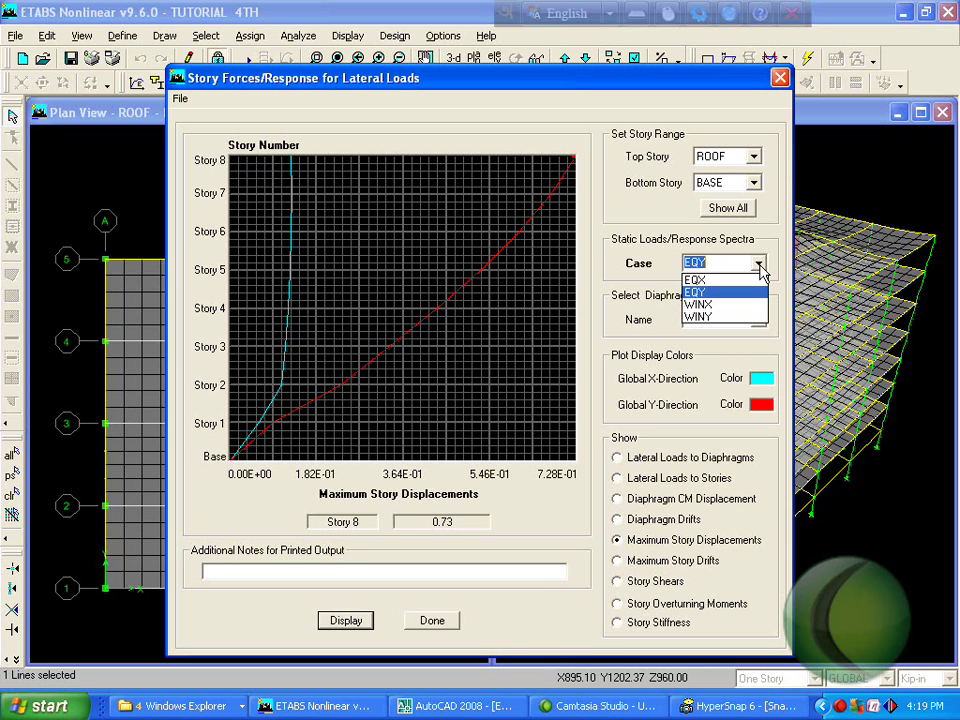
{"action": "left_click", "coordinate": [717, 306]}
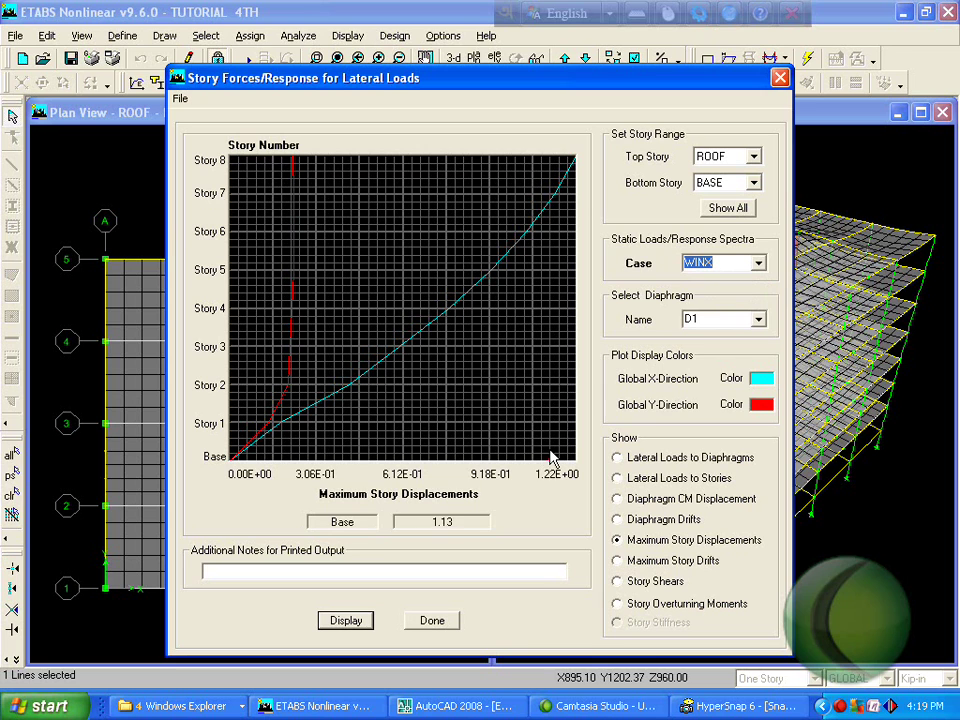
{"action": "mouse_move", "coordinate": [575, 170]}
{"action": "left_click", "coordinate": [757, 263]}
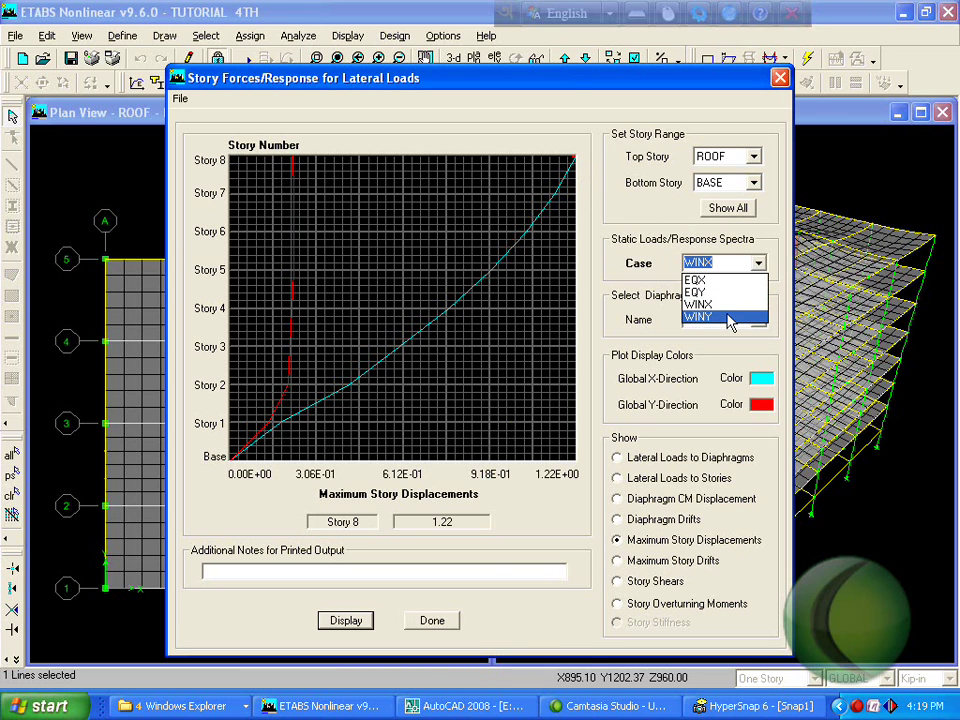
{"action": "left_click", "coordinate": [730, 320]}
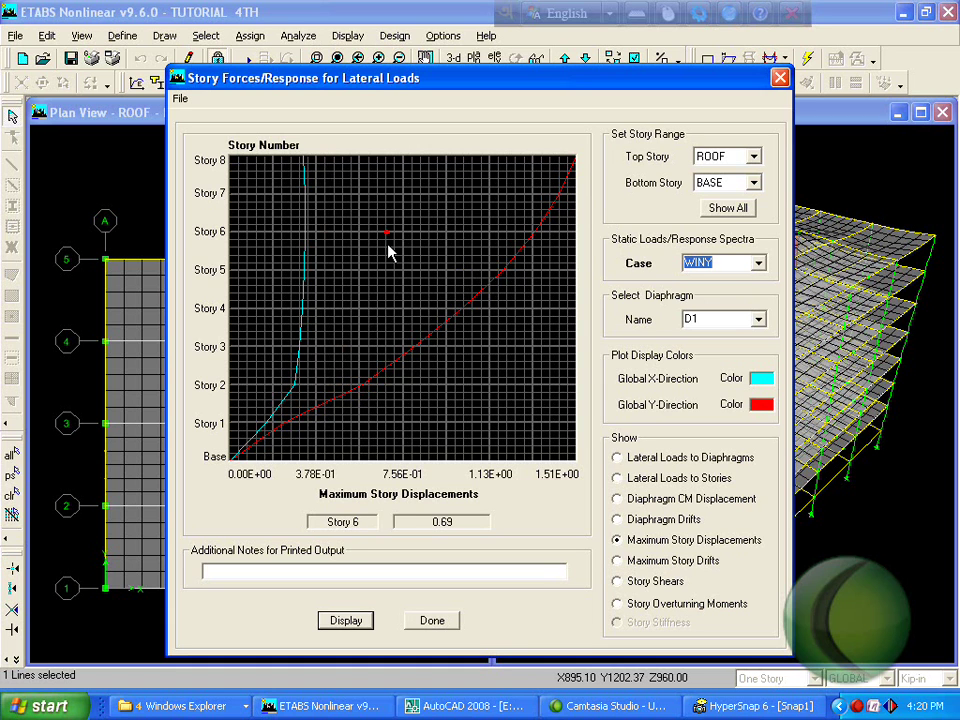
Compare the EQX maximum story displacement plot with the WINY plot at diaphragm D1.
{"action": "left_click", "coordinate": [758, 261]}
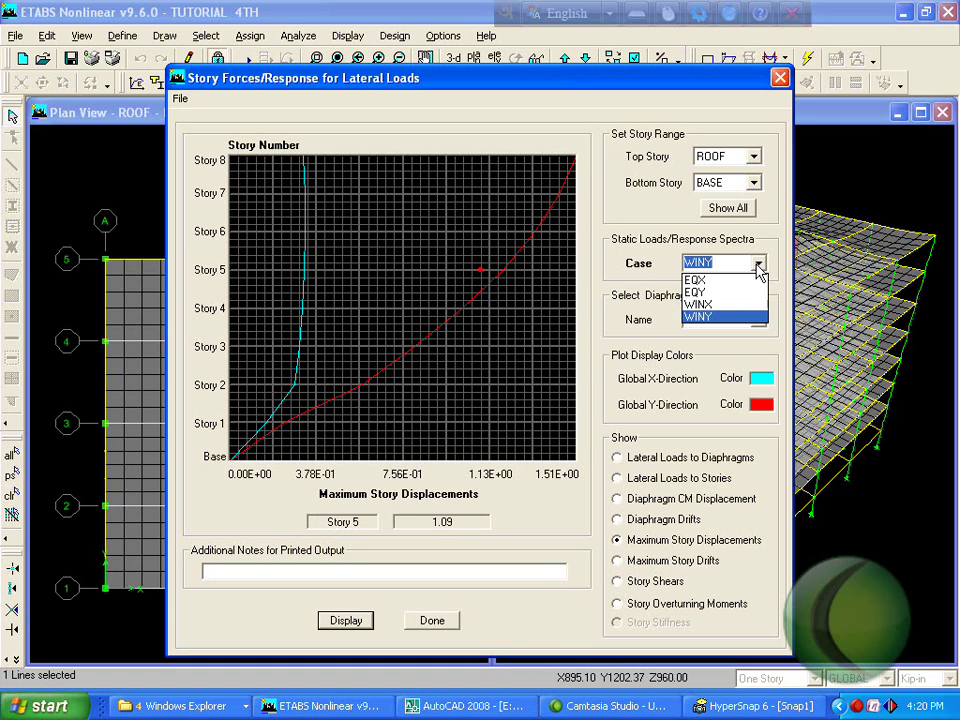
{"action": "left_click", "coordinate": [760, 261]}
{"action": "left_click", "coordinate": [762, 263]}
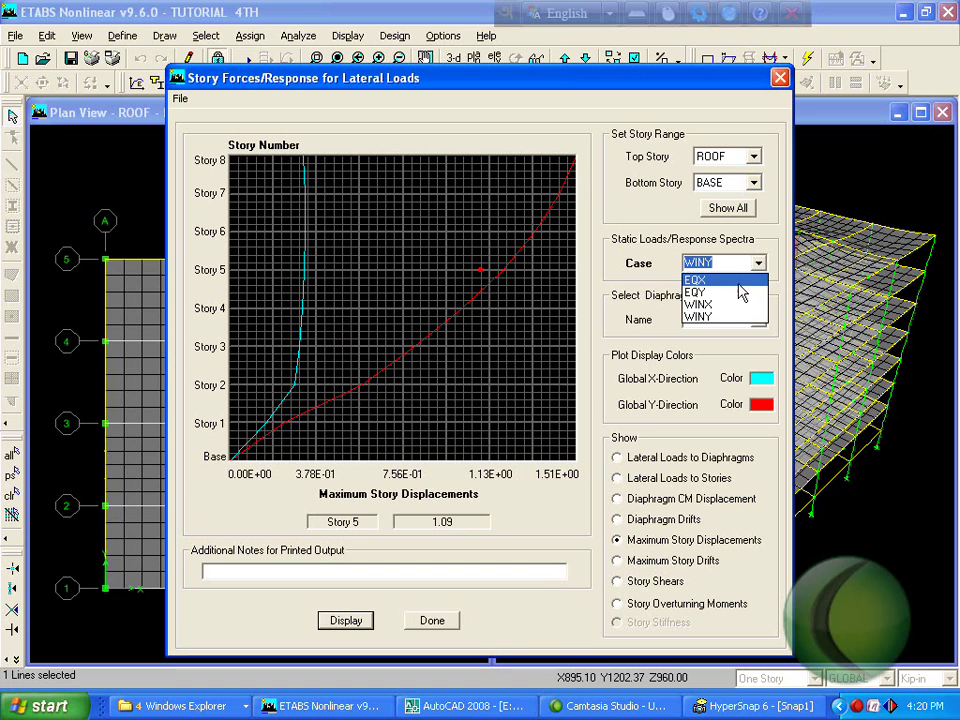
{"action": "left_click", "coordinate": [722, 279]}
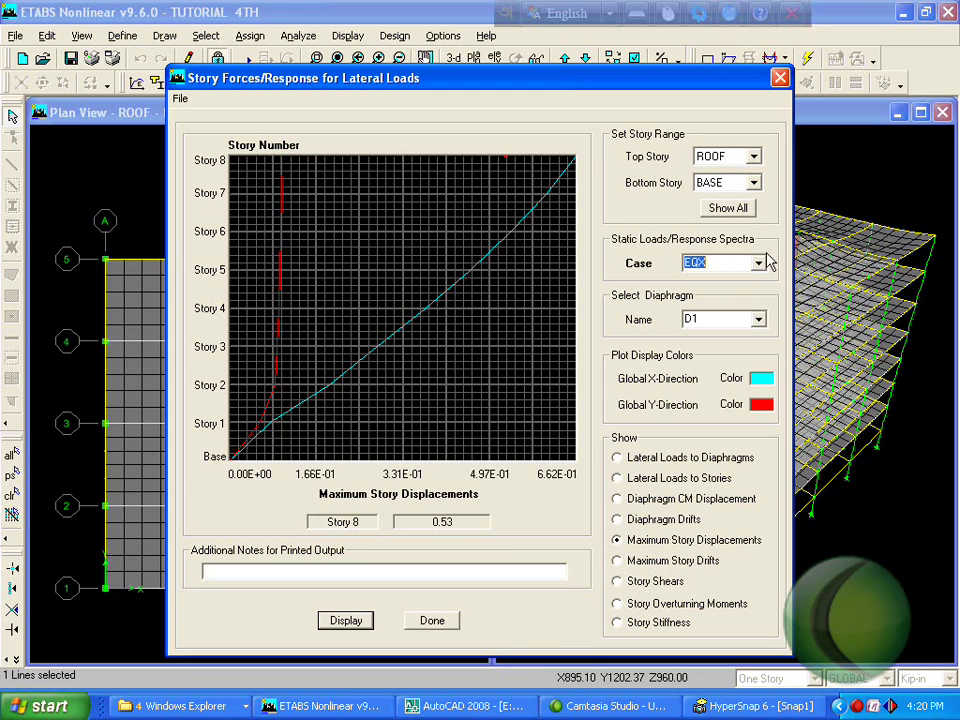
{"action": "left_click", "coordinate": [758, 262]}
{"action": "left_click", "coordinate": [742, 318]}
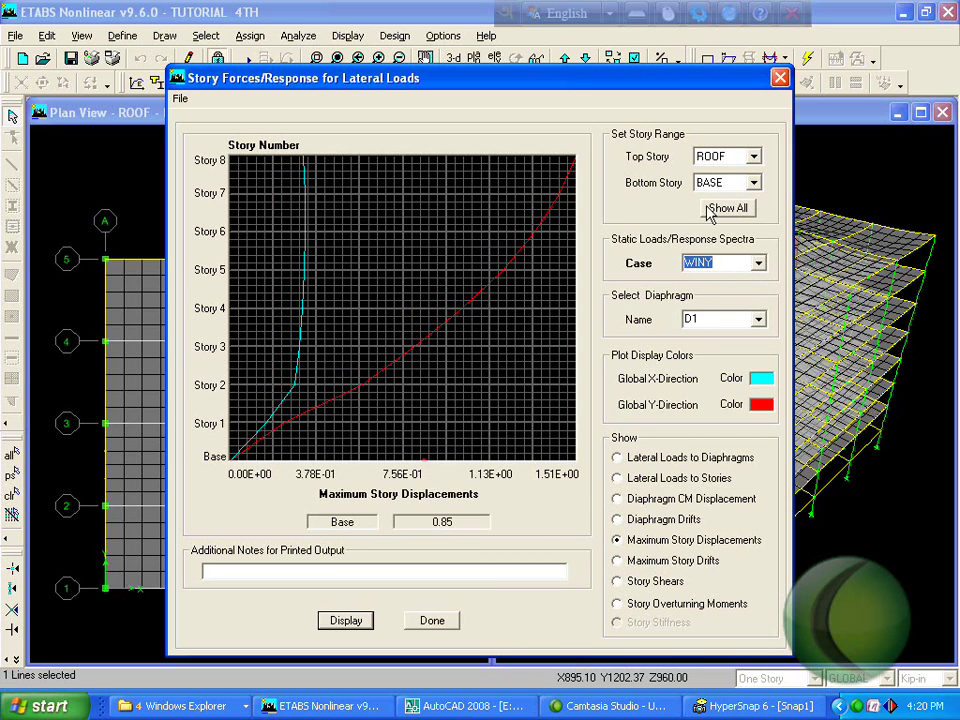
Close the story response plots and return to the model views.
{"action": "left_click", "coordinate": [780, 78]}
{"action": "left_click", "coordinate": [350, 36]}
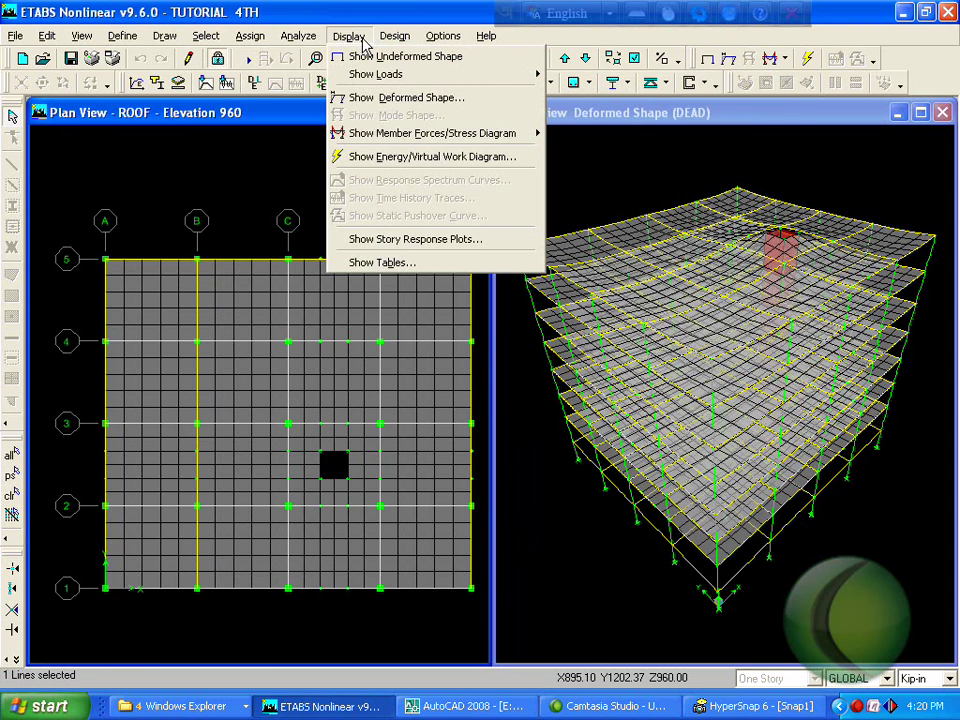
{"action": "left_click", "coordinate": [388, 213]}
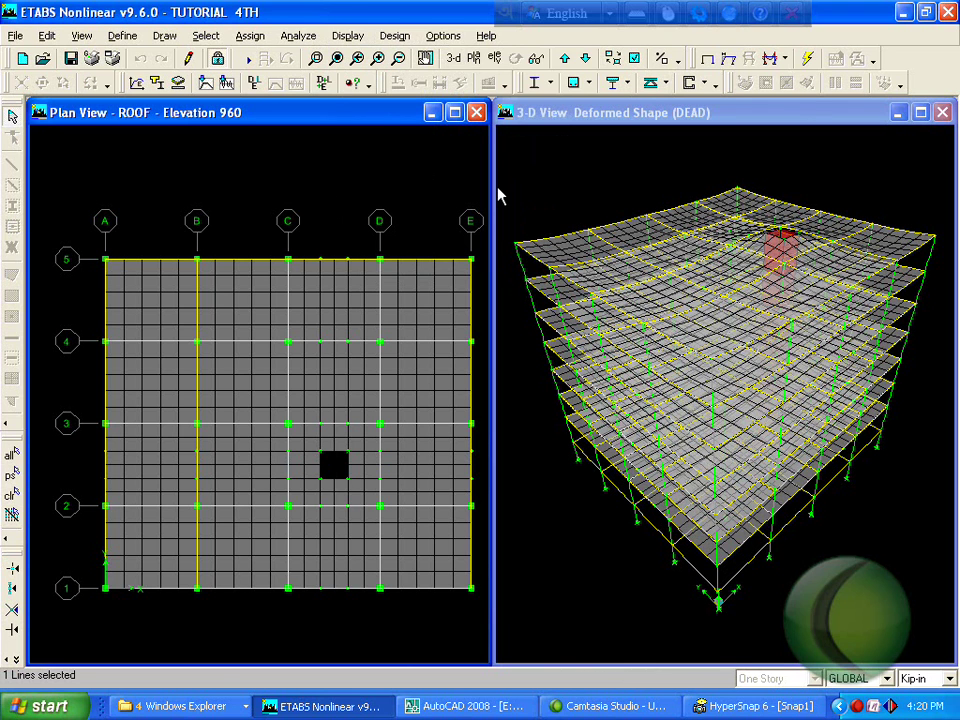
{"action": "left_click", "coordinate": [205, 37]}
{"action": "left_click", "coordinate": [205, 37]}
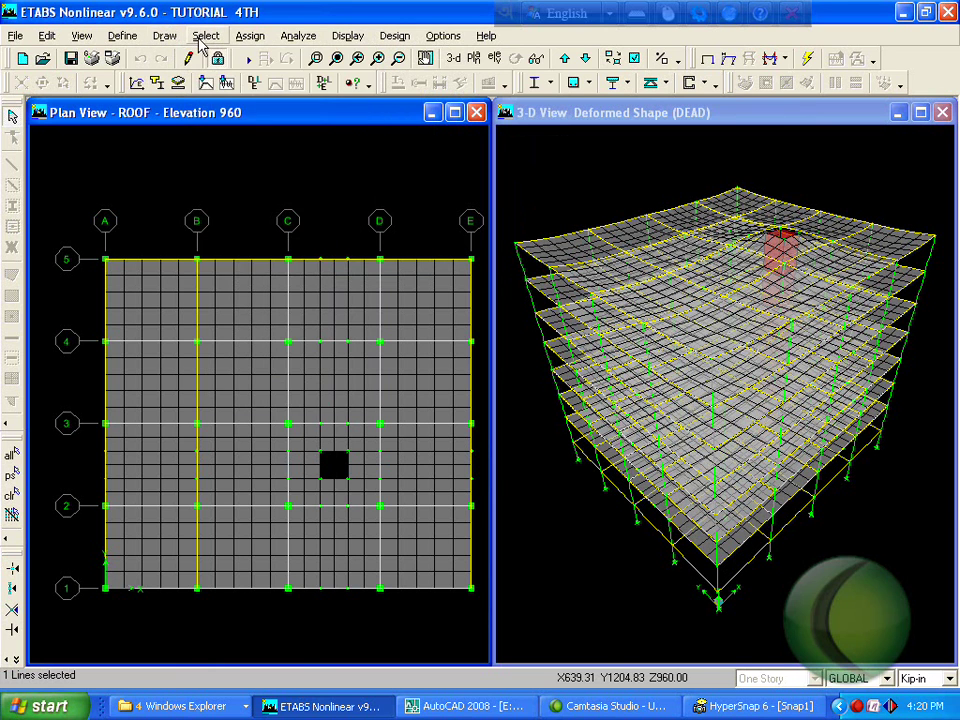
Select all area objects with the W10 section and show only that selection in the plan view.
{"action": "left_click", "coordinate": [205, 37]}
{"action": "left_click", "coordinate": [262, 181]}
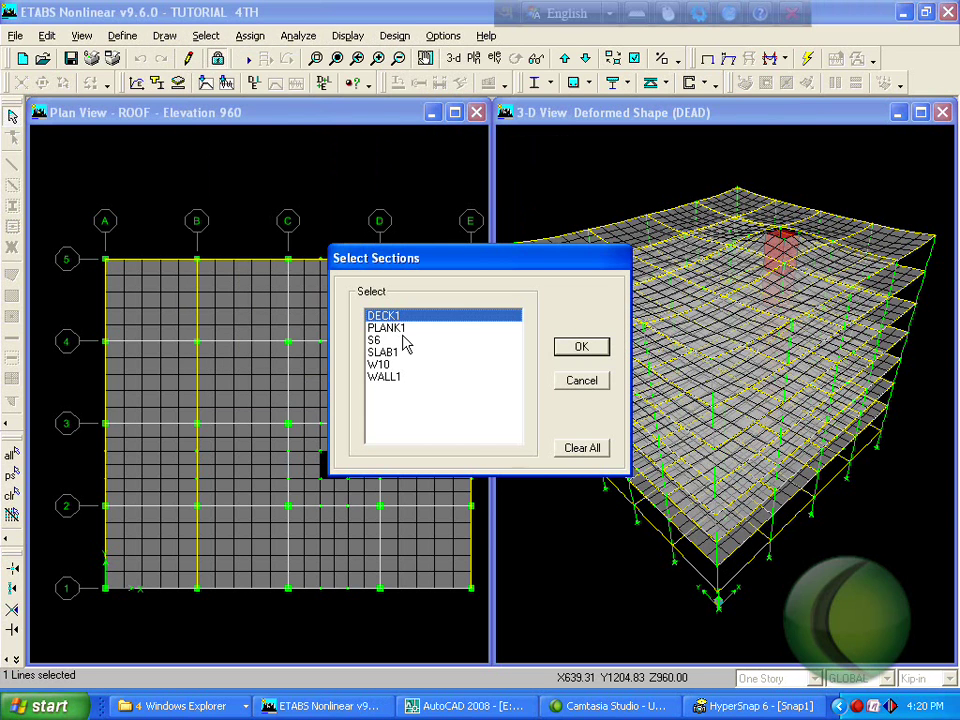
{"action": "left_click", "coordinate": [390, 365]}
{"action": "left_click", "coordinate": [582, 348]}
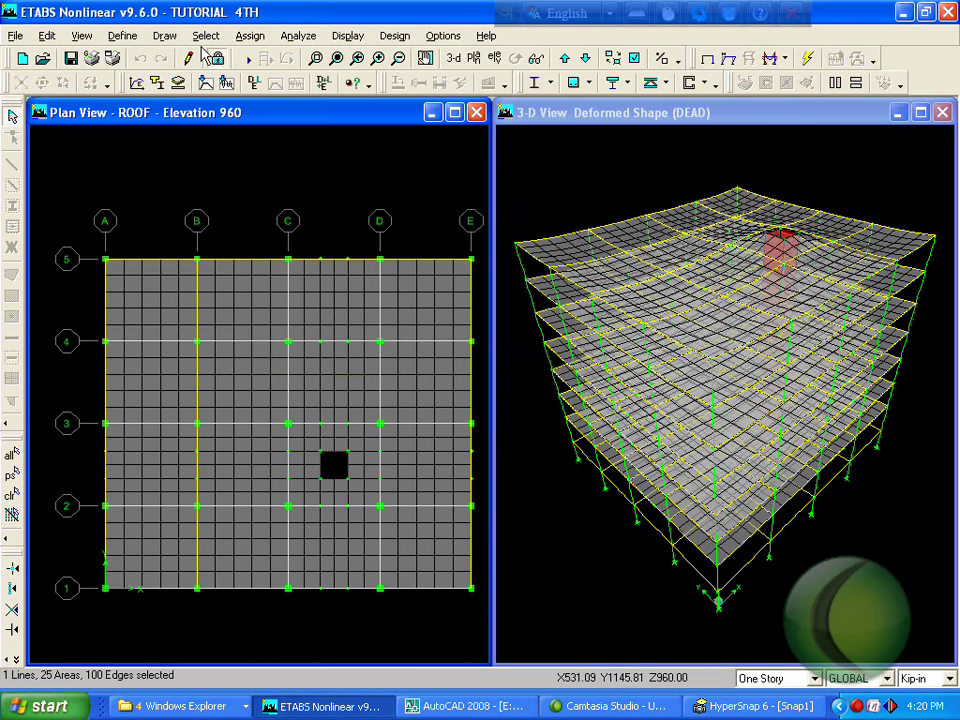
{"action": "left_click", "coordinate": [81, 36]}
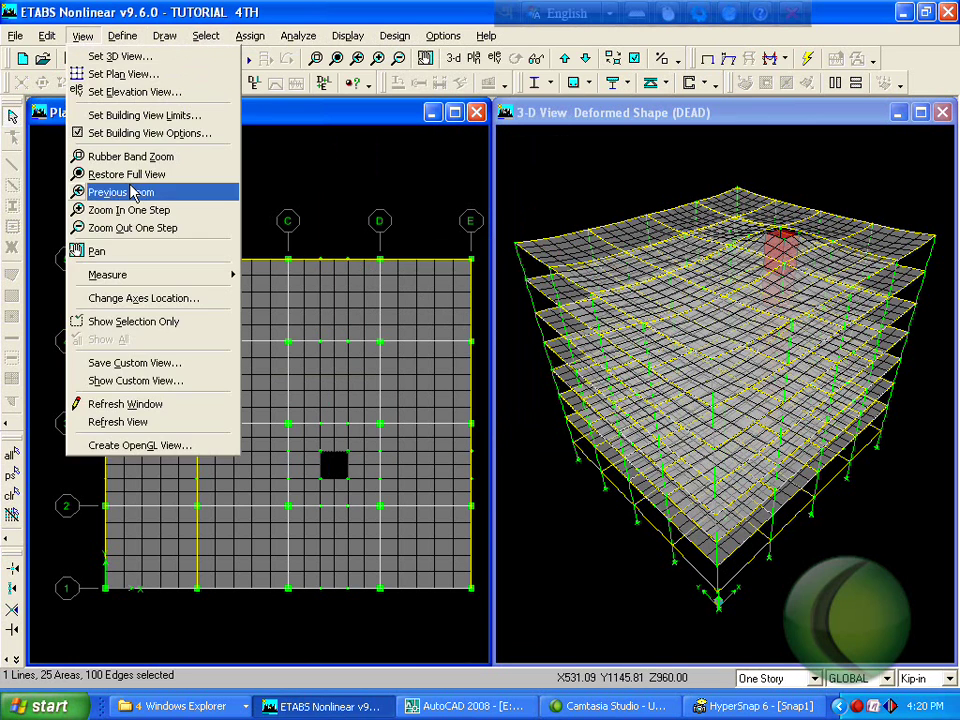
{"action": "left_click", "coordinate": [172, 321]}
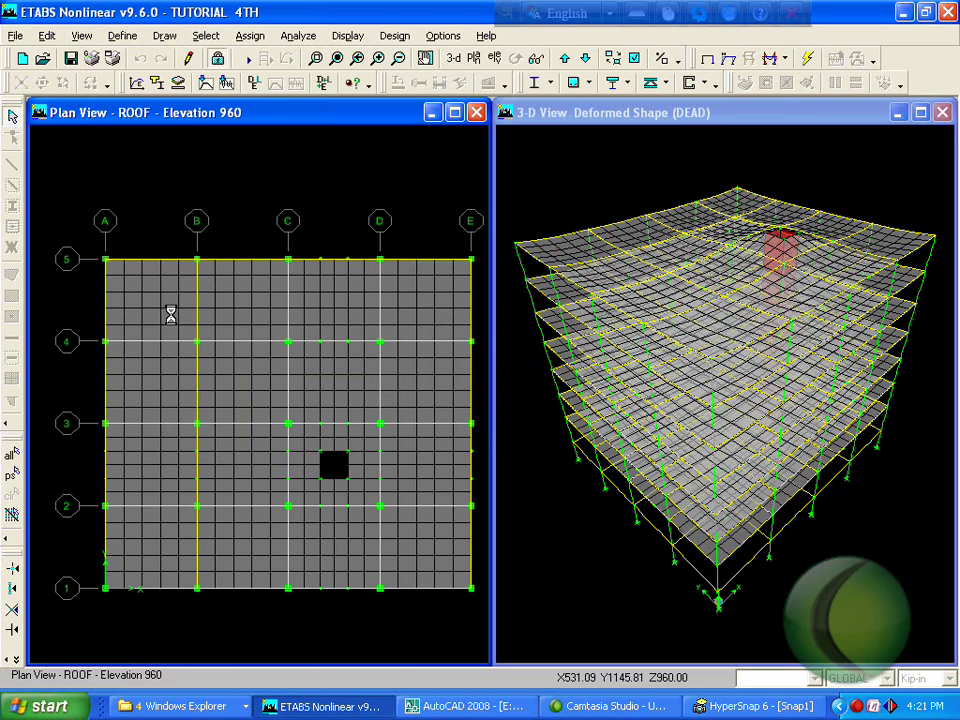
Switch the isolated wall view to 3-D and hide its grid lines.
{"action": "left_click", "coordinate": [453, 57]}
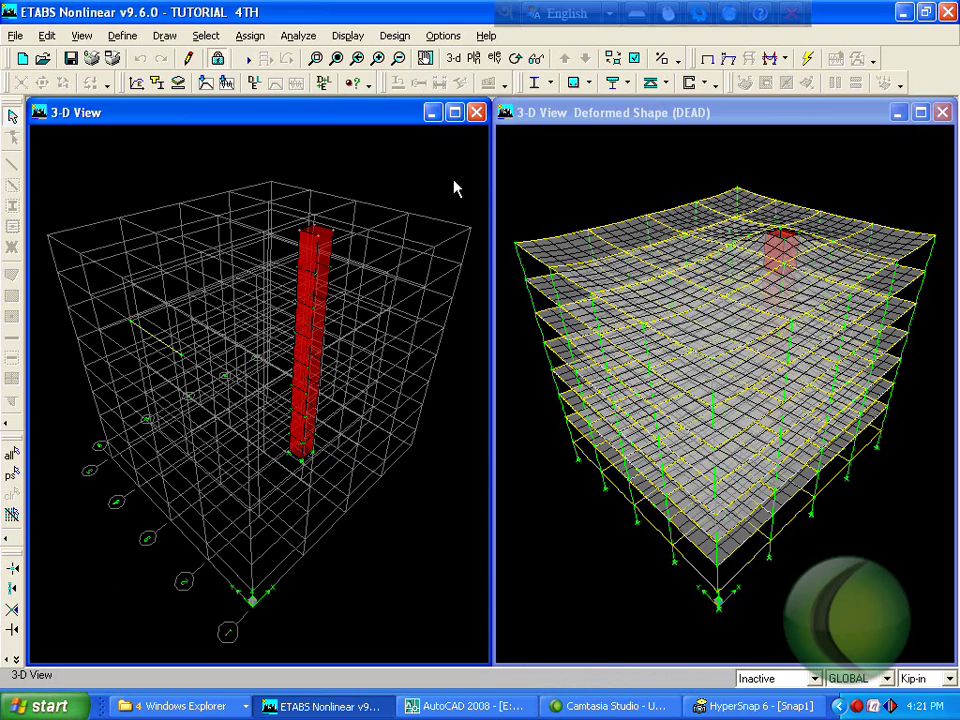
{"action": "left_click", "coordinate": [633, 57]}
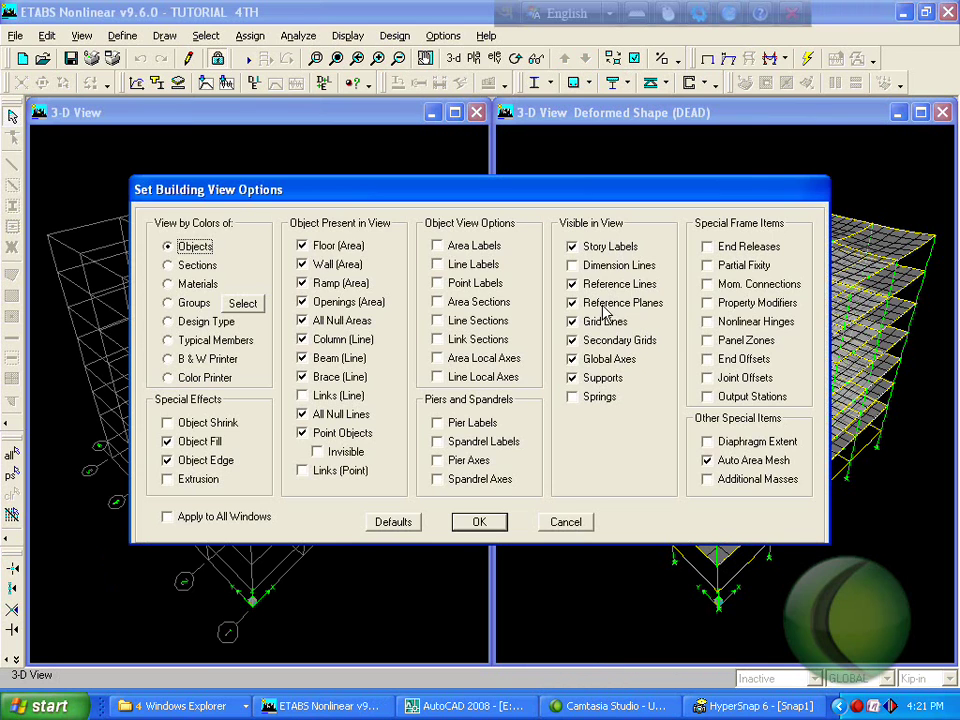
{"action": "left_click", "coordinate": [587, 324]}
{"action": "left_click", "coordinate": [479, 521]}
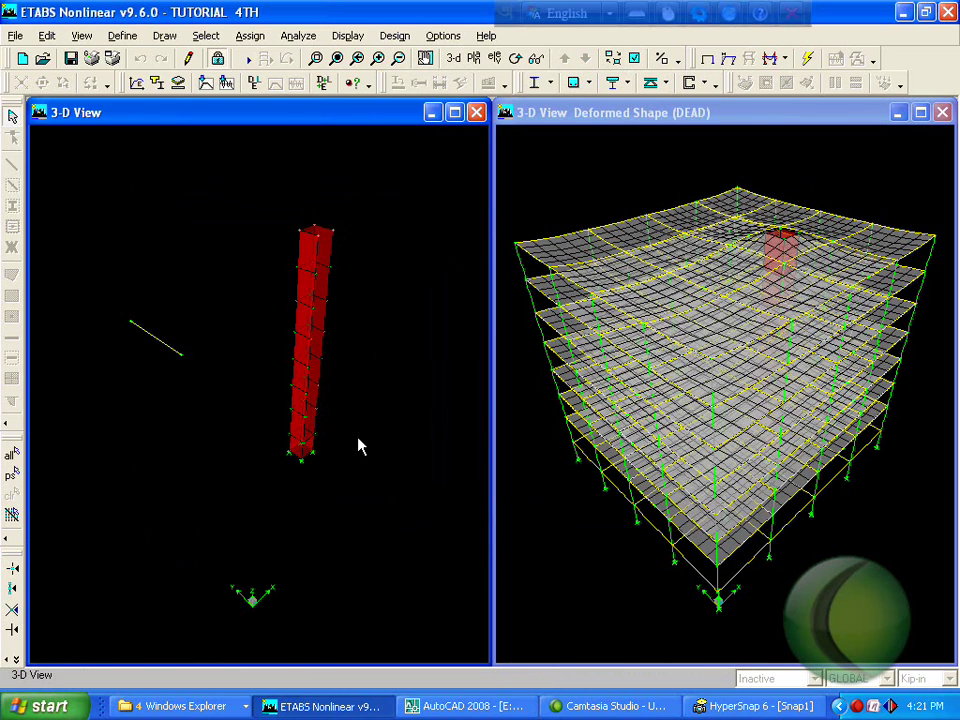
{"action": "scroll", "coordinate": [207, 377], "scroll_direction": "up", "scroll_amount": 2}
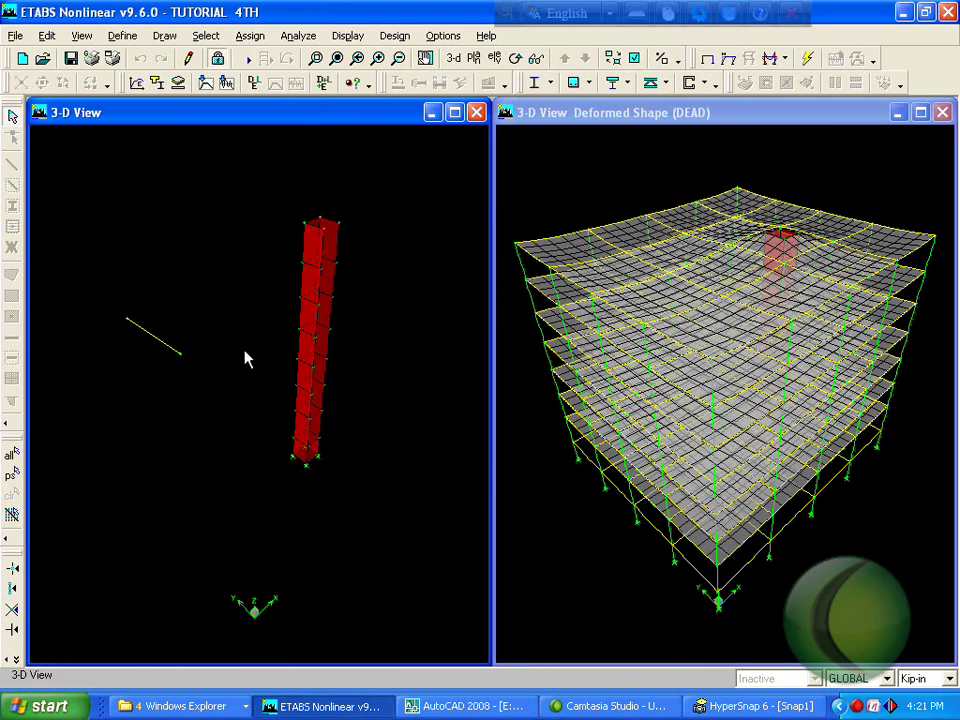
{"action": "mouse_move", "coordinate": [295, 360]}
{"action": "middle_mouse_down", "text": "shift"}
{"action": "mouse_move", "coordinate": [334, 366]}
{"action": "mouse_move", "coordinate": [354, 394]}
{"action": "mouse_move", "coordinate": [343, 420]}
{"action": "mouse_move", "coordinate": [342, 410]}
{"action": "middle_mouse_up", "text": "shift"}
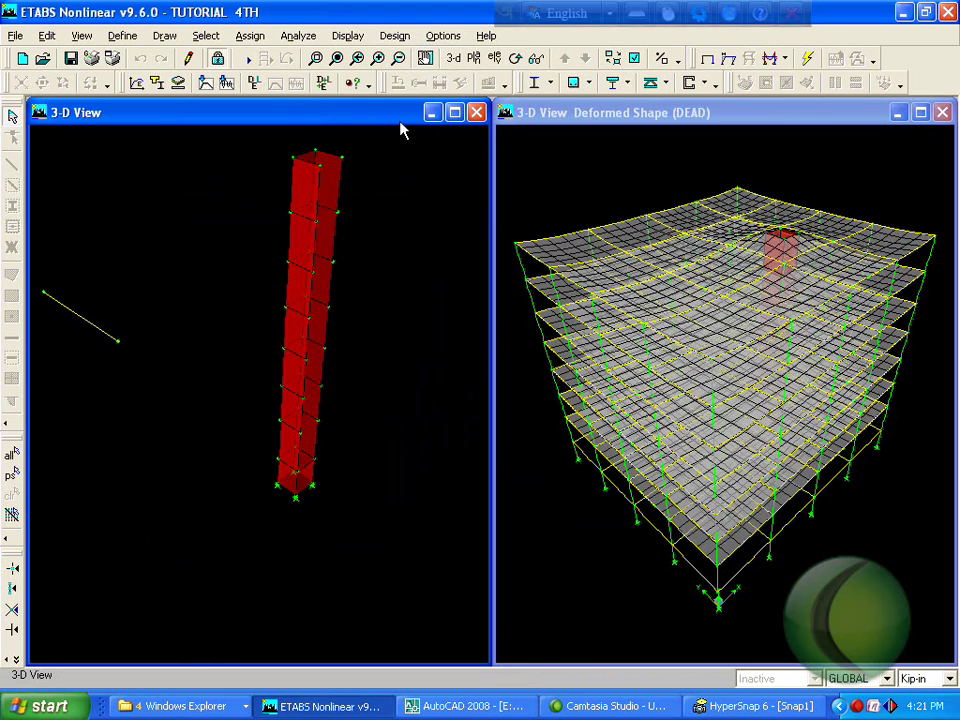
Select the W10 core walls and assign them the Simplified C and T Section for shear wall pier checking.
{"action": "left_click", "coordinate": [206, 36]}
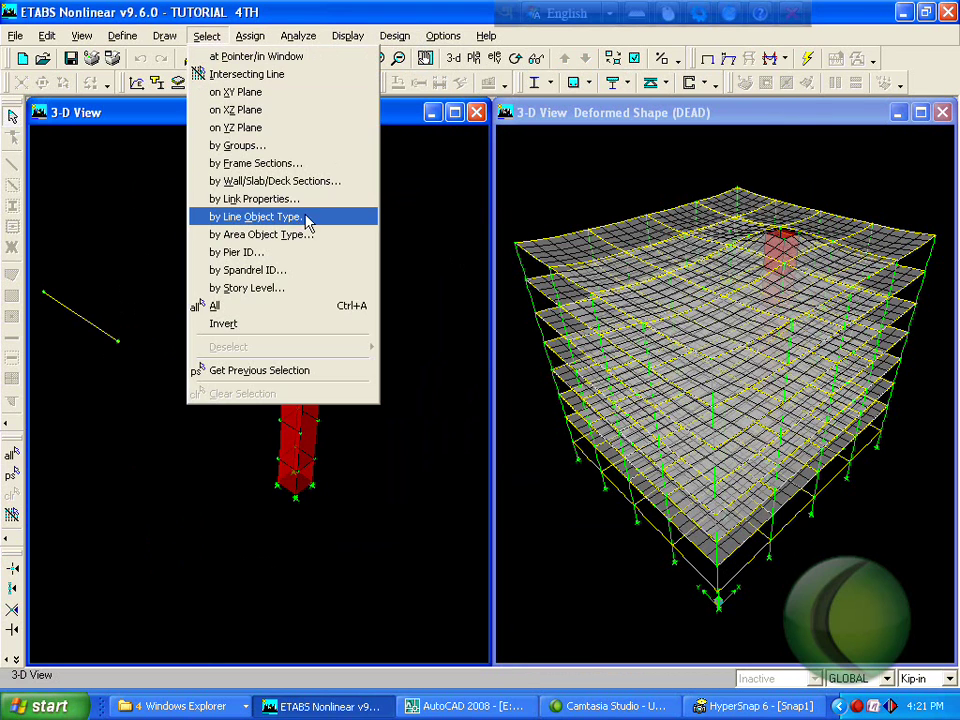
{"action": "left_click", "coordinate": [316, 184]}
{"action": "left_click", "coordinate": [400, 364]}
{"action": "left_click", "coordinate": [578, 348]}
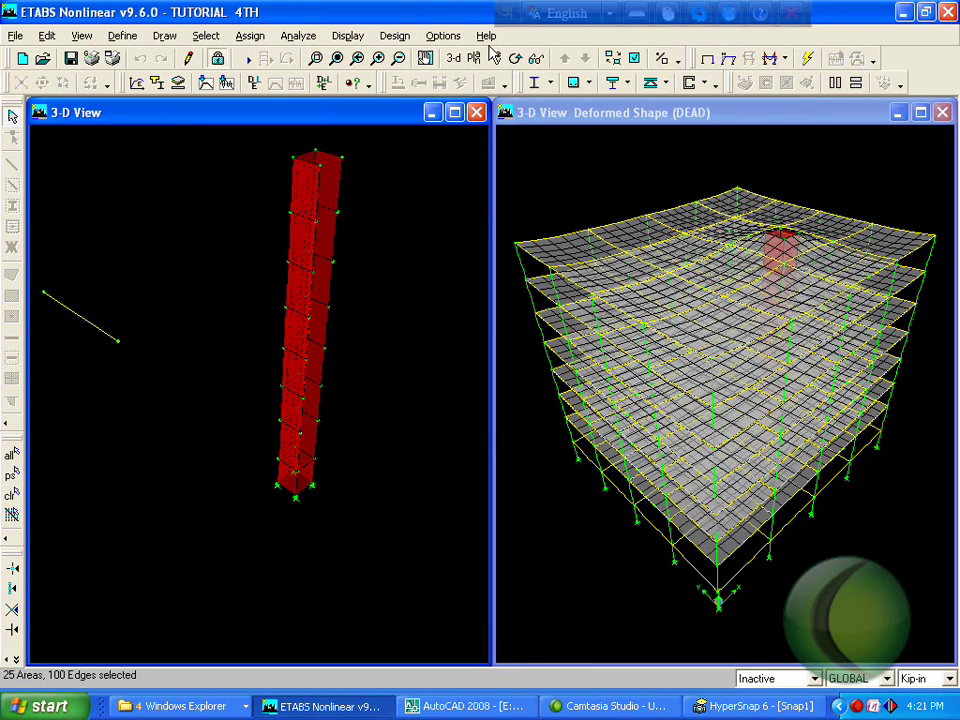
{"action": "left_click", "coordinate": [395, 36]}
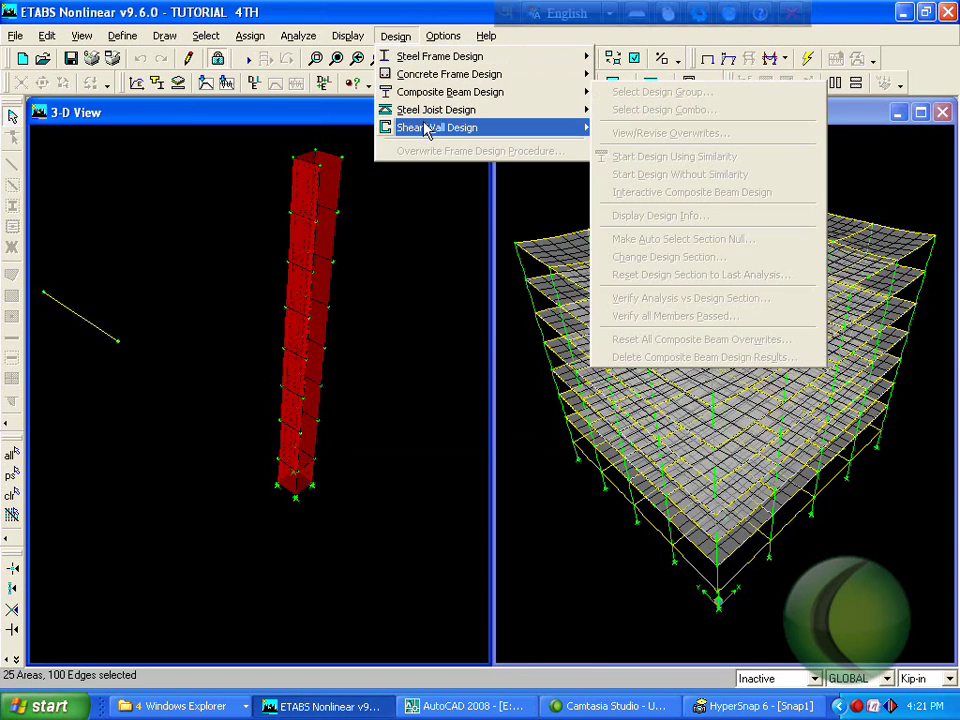
{"action": "mouse_move", "coordinate": [428, 130]}
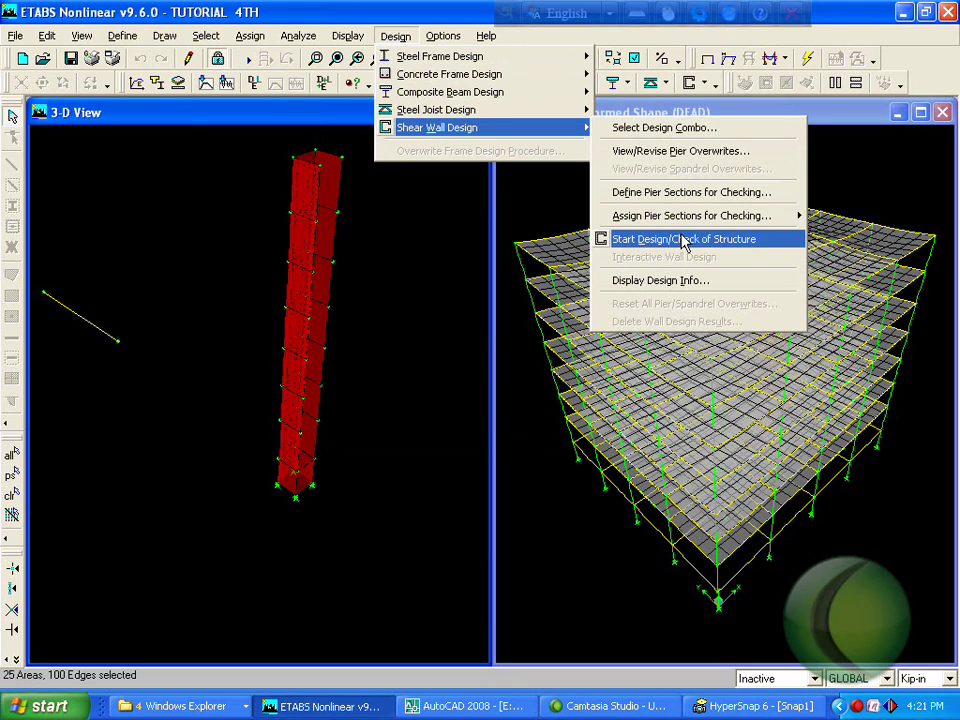
{"action": "mouse_move", "coordinate": [645, 222]}
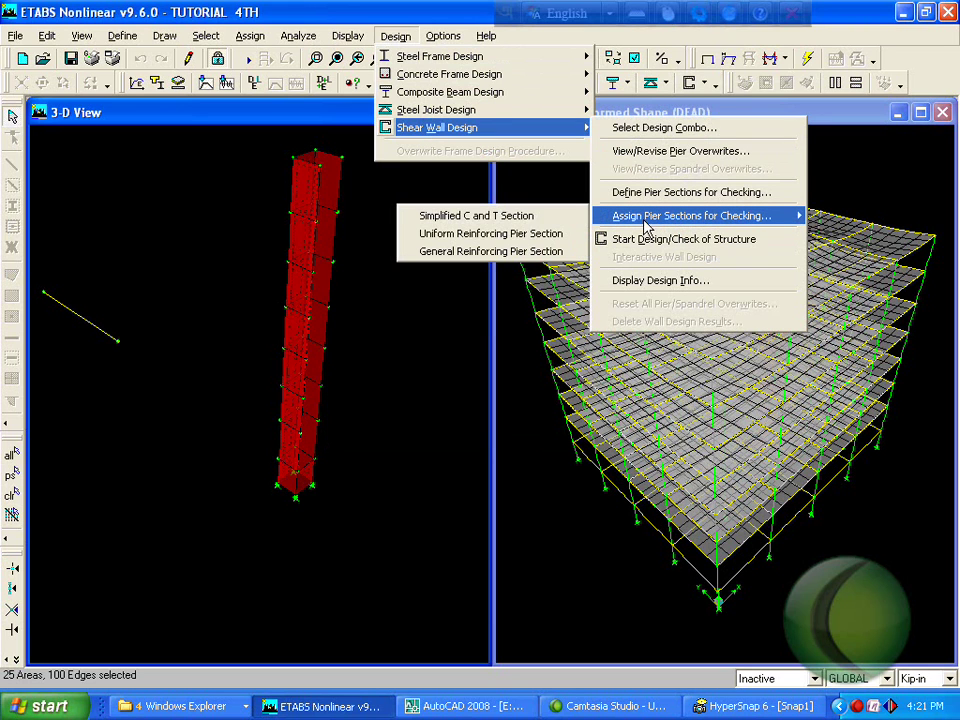
{"action": "left_click", "coordinate": [538, 219]}
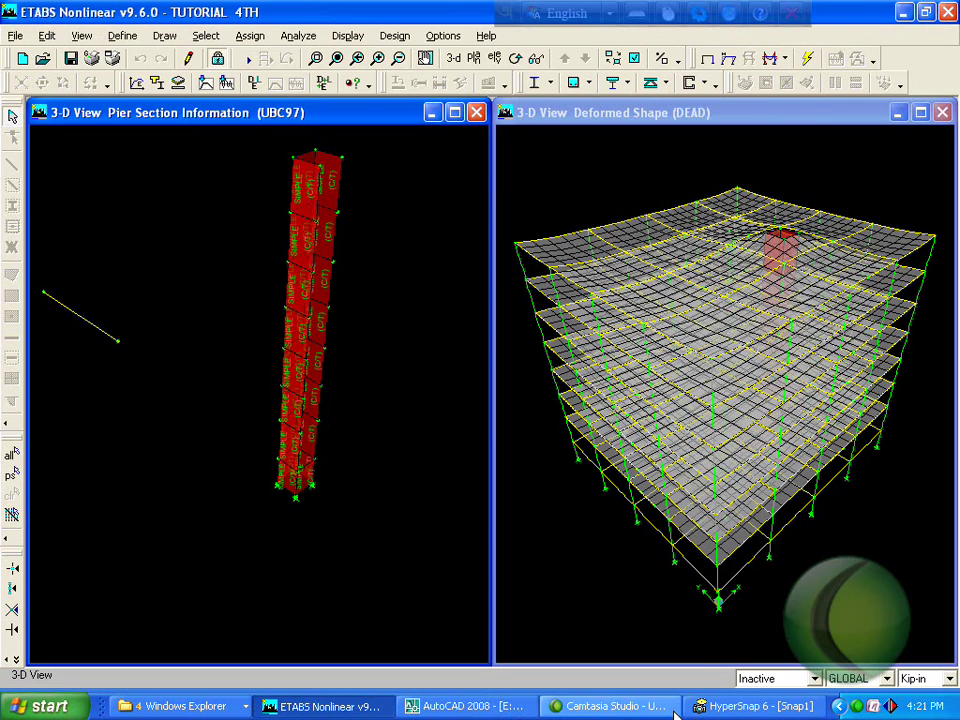
{"action": "left_click", "coordinate": [855, 709]}
{"action": "left_click", "coordinate": [618, 606]}
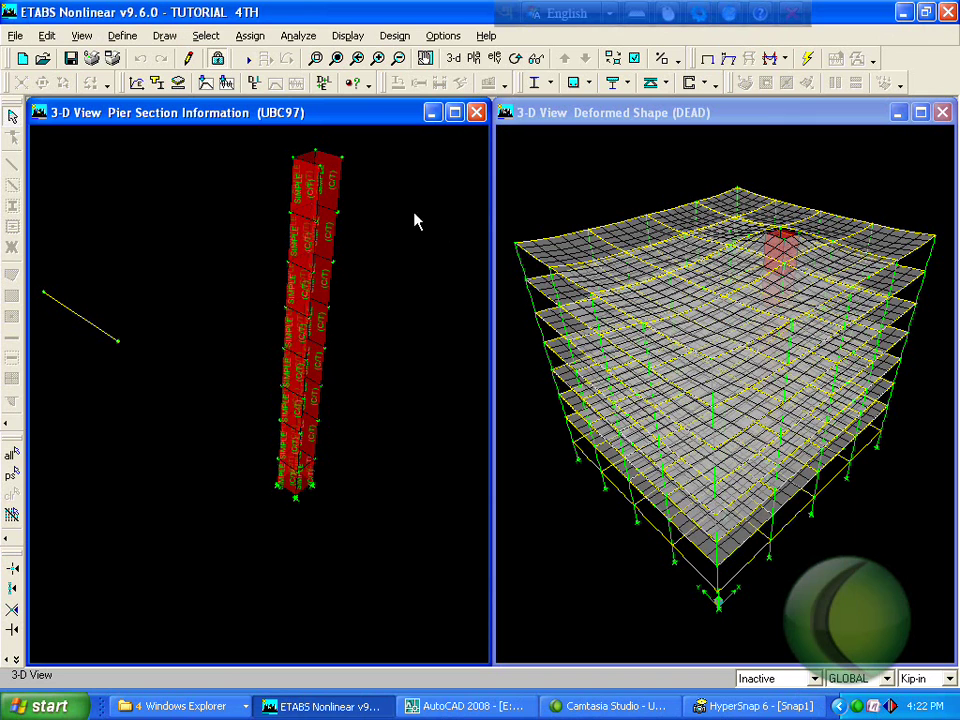
Run the shear wall design check of the structure.
{"action": "left_click", "coordinate": [403, 38]}
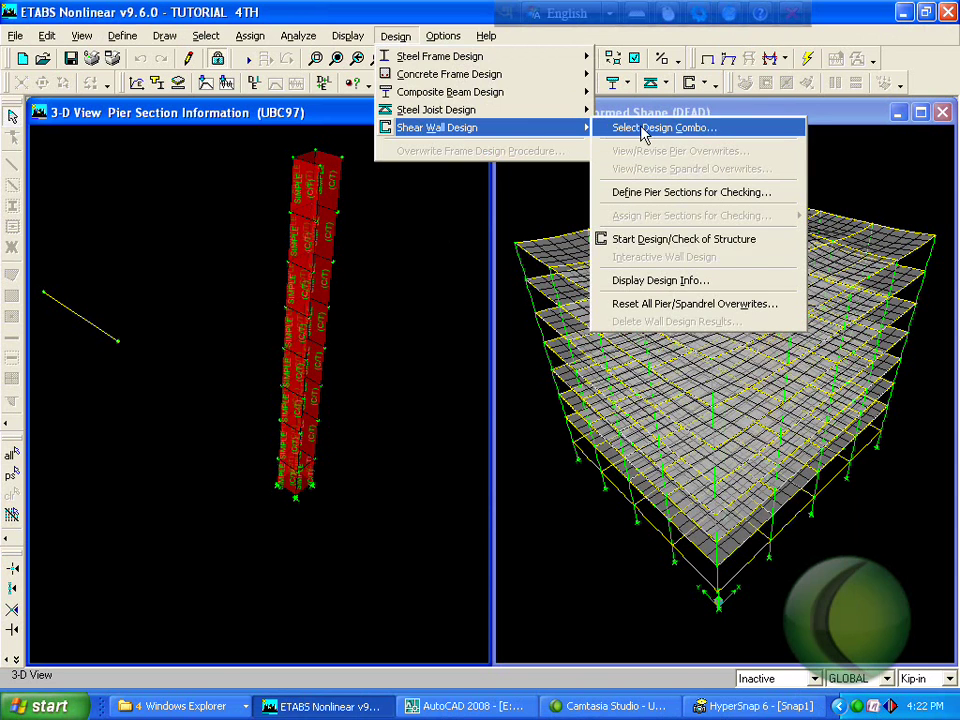
{"action": "left_click", "coordinate": [686, 240]}
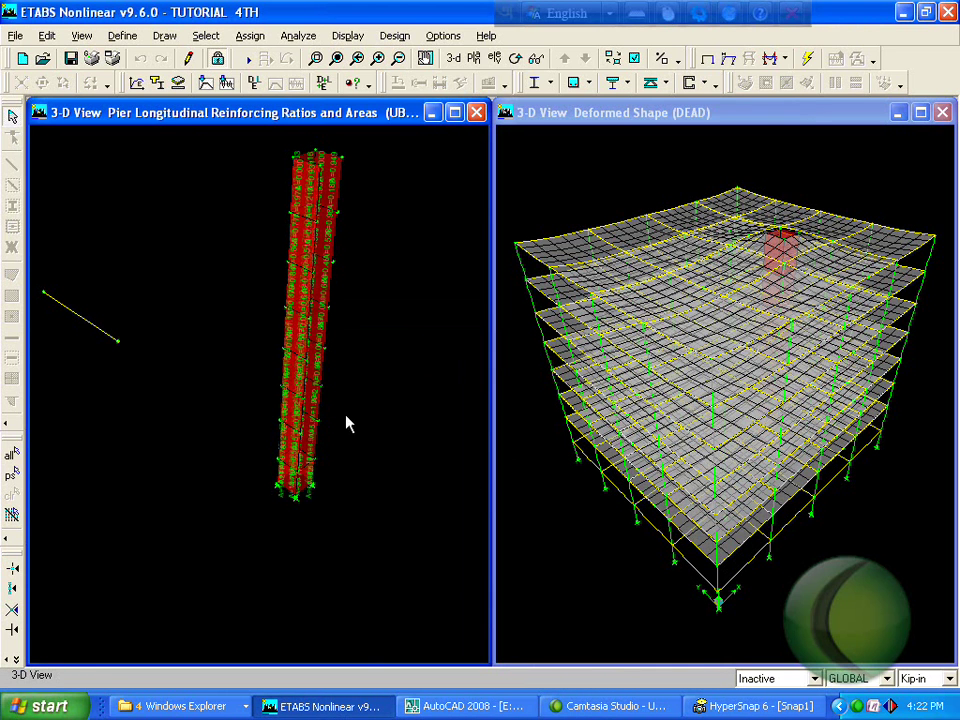
Open the design details of pier PW1 at story GB near the core's base and move the report clear of the wall.
{"action": "left_click", "coordinate": [315, 57]}
{"action": "left_click_drag", "start_coordinate": [356, 354], "coordinate": [240, 527]}
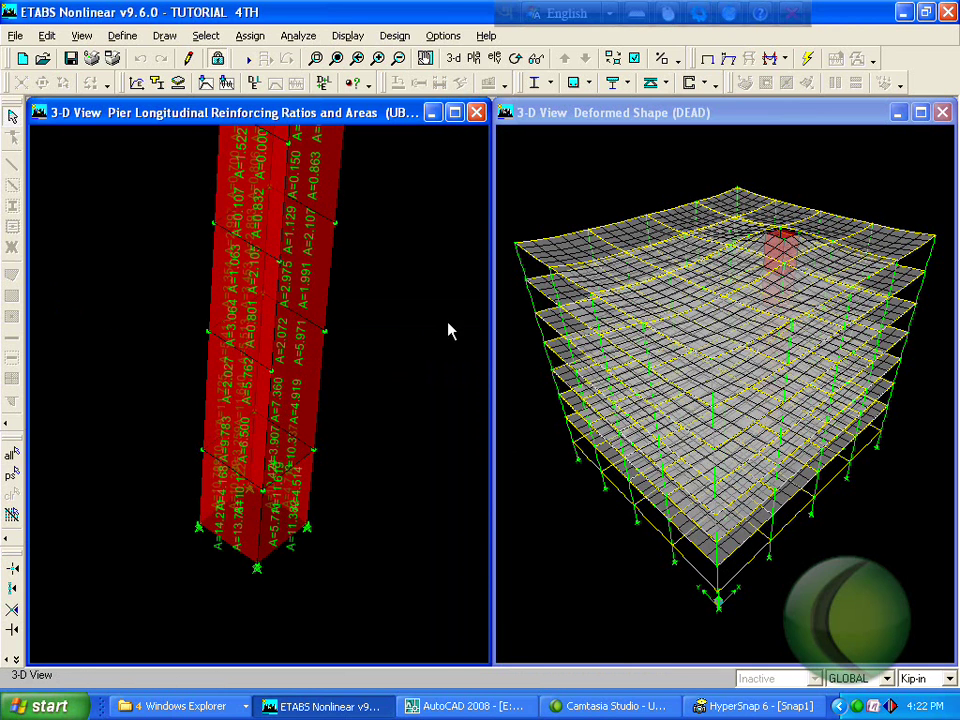
{"action": "left_click", "coordinate": [315, 57]}
{"action": "left_click_drag", "start_coordinate": [399, 270], "coordinate": [174, 553]}
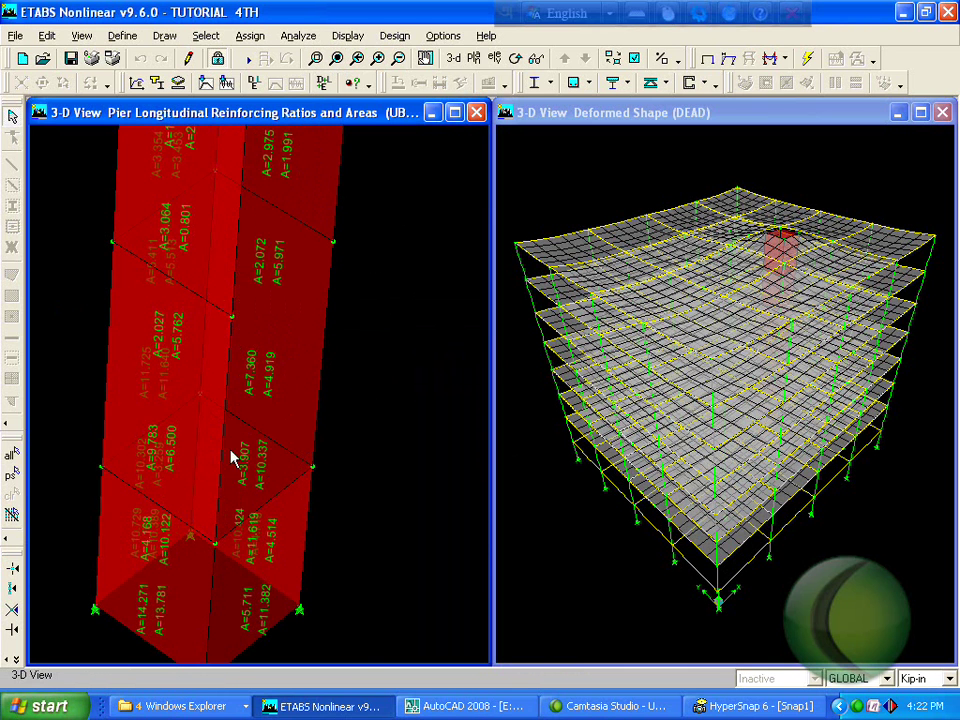
{"action": "right_click", "coordinate": [134, 544]}
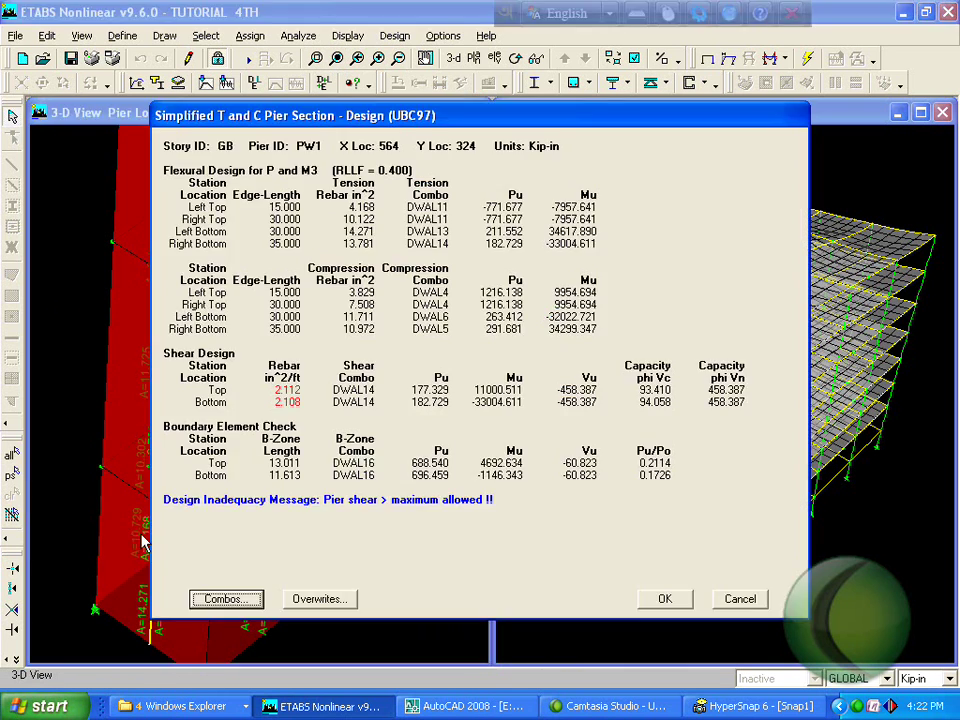
{"action": "left_click_drag", "start_coordinate": [350, 120], "coordinate": [537, 47]}
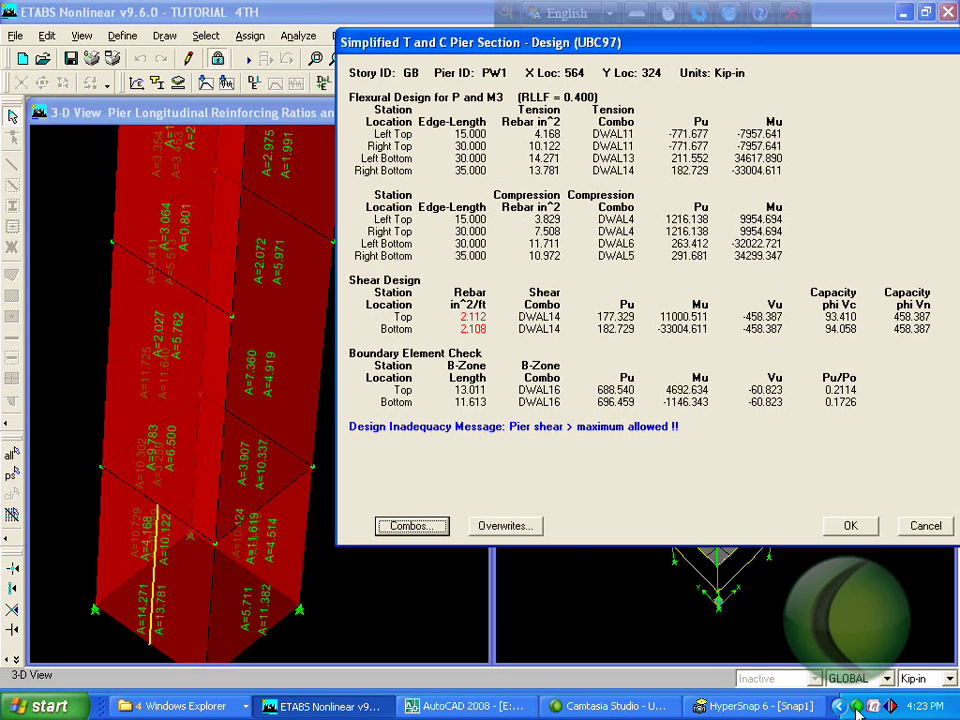
{"action": "key", "text": "F9"}
{"action": "left_click", "coordinate": [625, 664]}
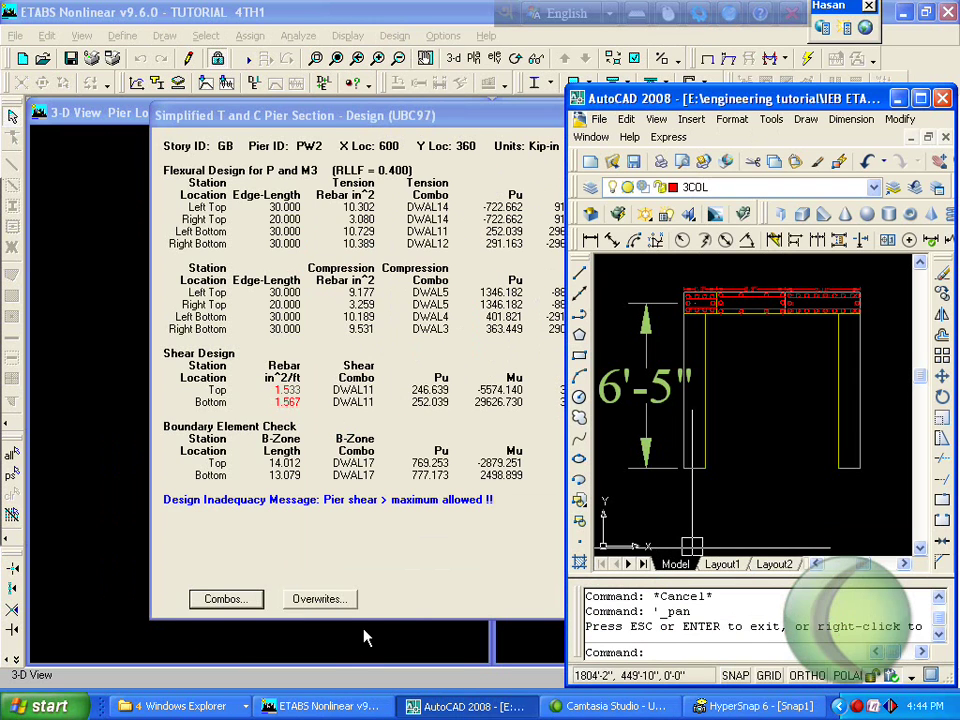
Close the pier design report and reopen the design details for pier PW2 at story GB from the wall view.
{"action": "left_click", "coordinate": [490, 650]}
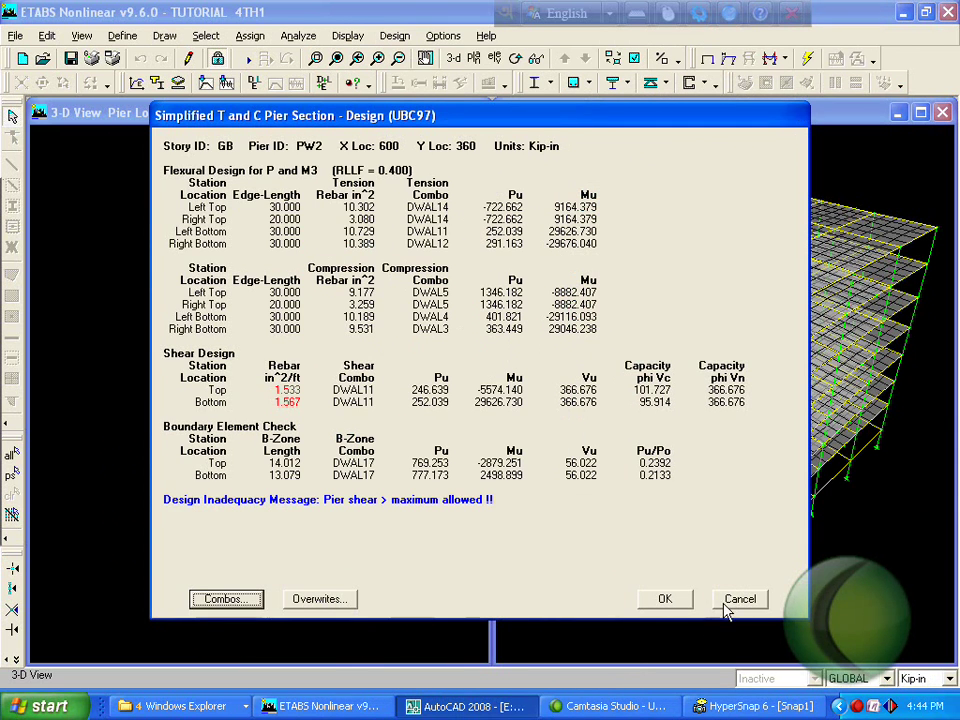
{"action": "left_click", "coordinate": [662, 602]}
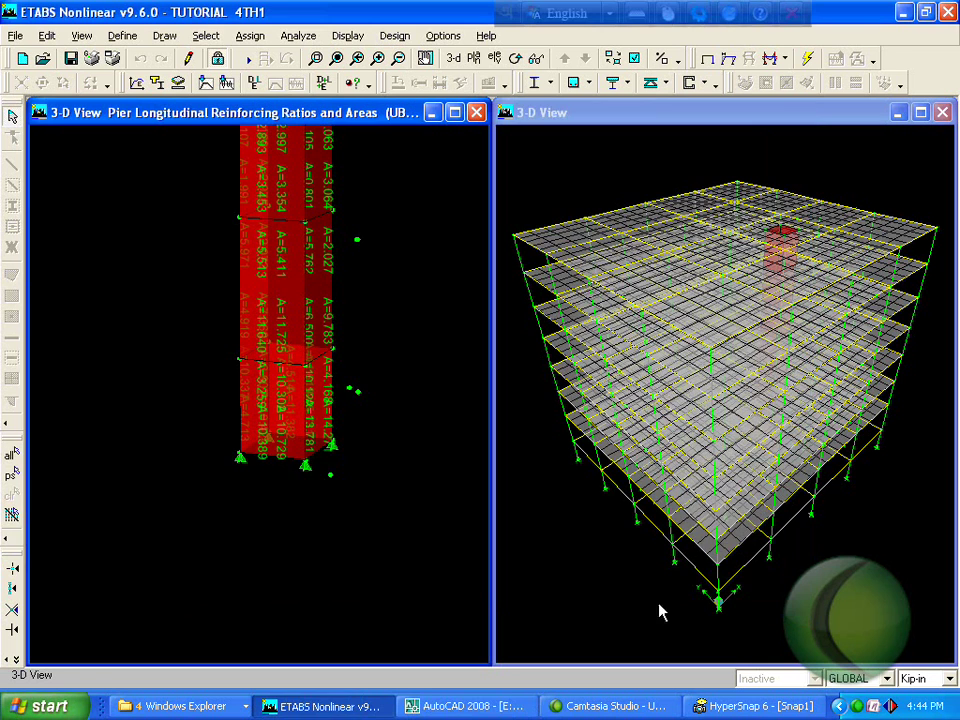
{"action": "right_click", "coordinate": [280, 405]}
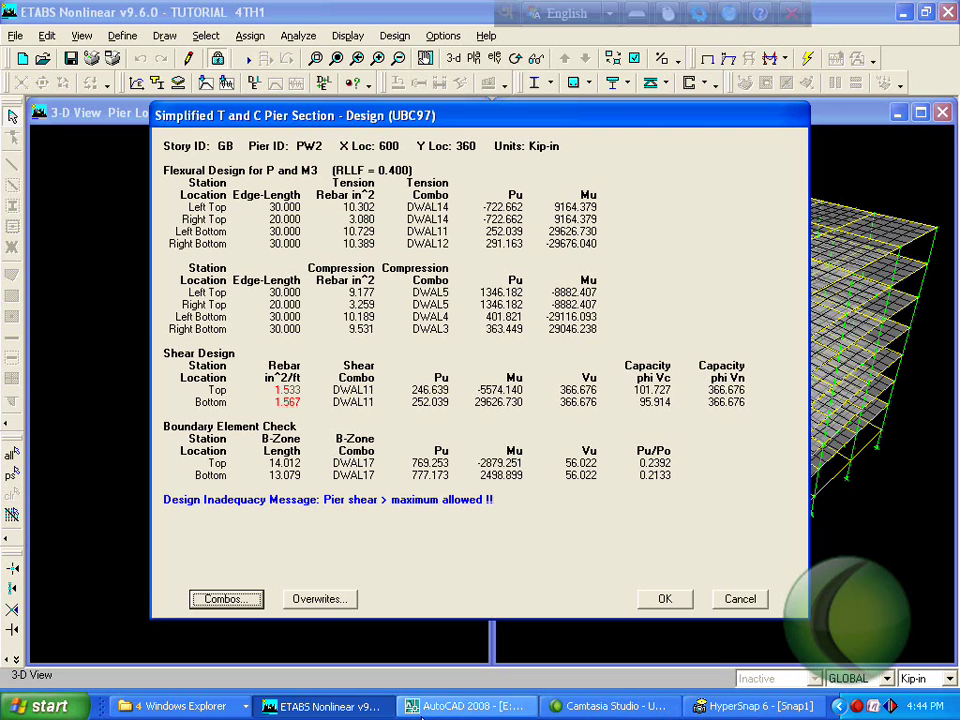
Switch to AutoCAD and examine the core wall's reinforcement layout against the flexural rebar areas for pier PW2.
{"action": "left_click", "coordinate": [465, 706]}
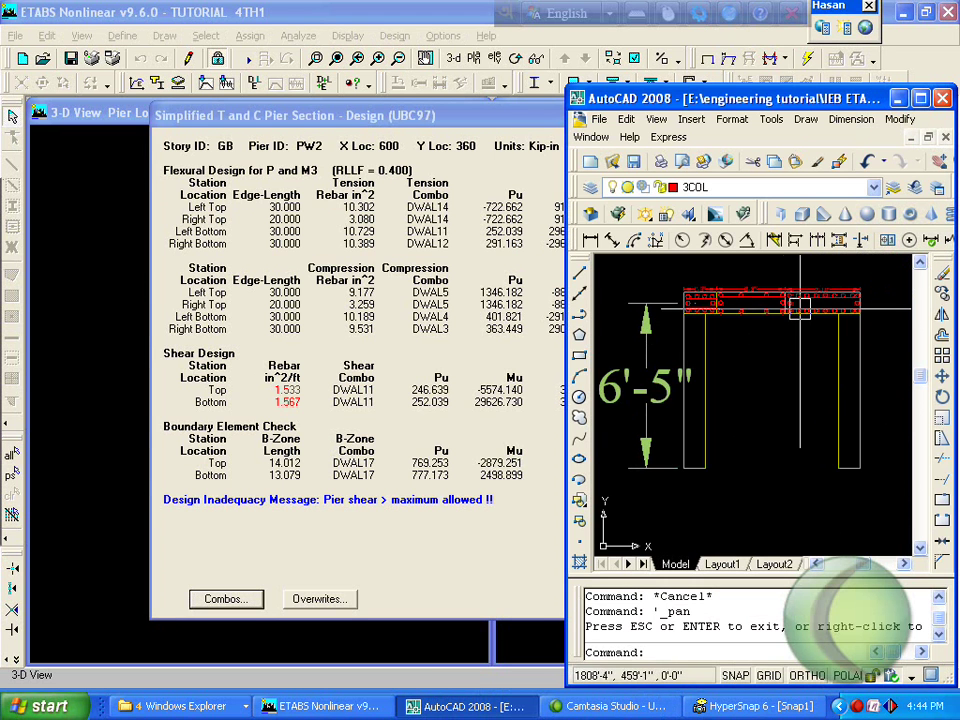
{"action": "scroll", "coordinate": [836, 290], "scroll_direction": "up", "scroll_amount": 3}
{"action": "scroll", "coordinate": [650, 318], "scroll_direction": "down", "scroll_amount": 2}
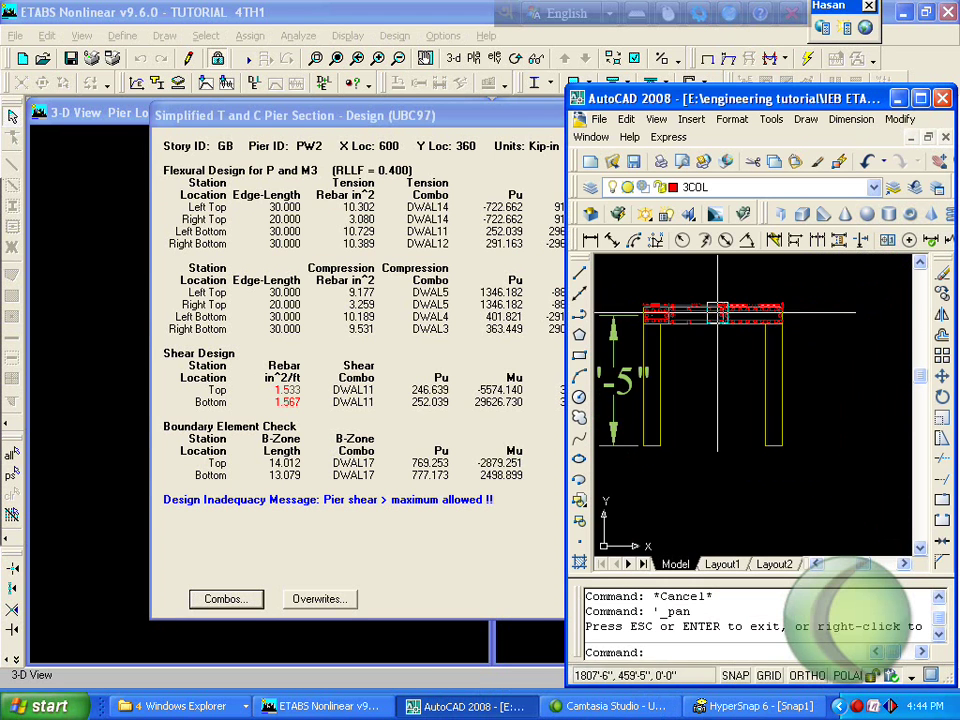
{"action": "scroll", "coordinate": [640, 310], "scroll_direction": "up", "scroll_amount": 2}
{"action": "scroll", "coordinate": [640, 310], "scroll_direction": "up", "scroll_amount": 2}
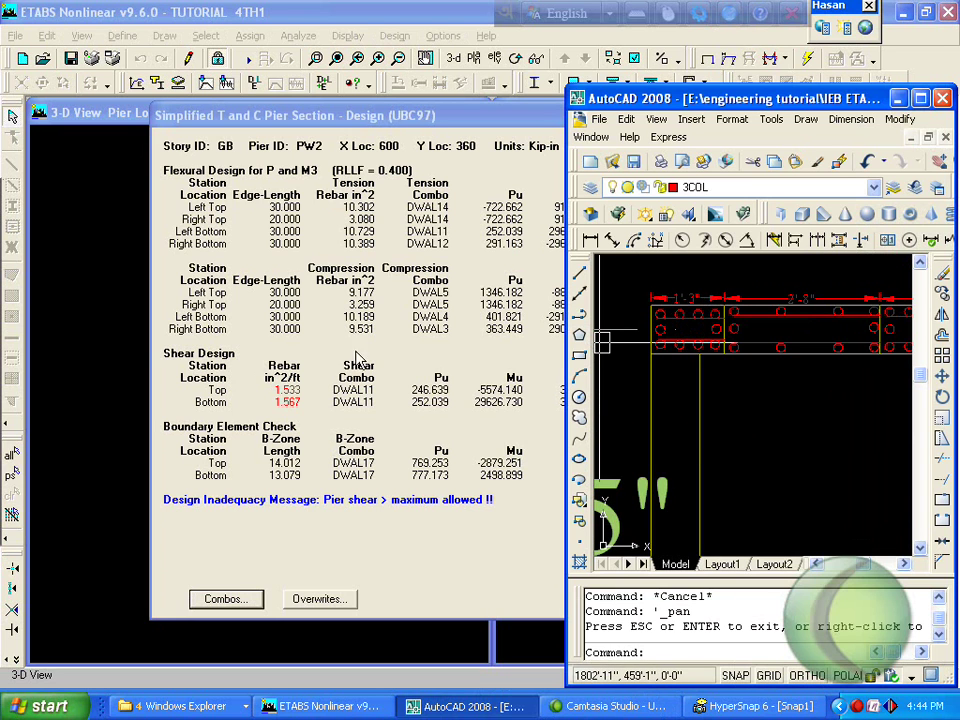
{"action": "scroll", "coordinate": [610, 340], "scroll_direction": "up", "scroll_amount": 1}
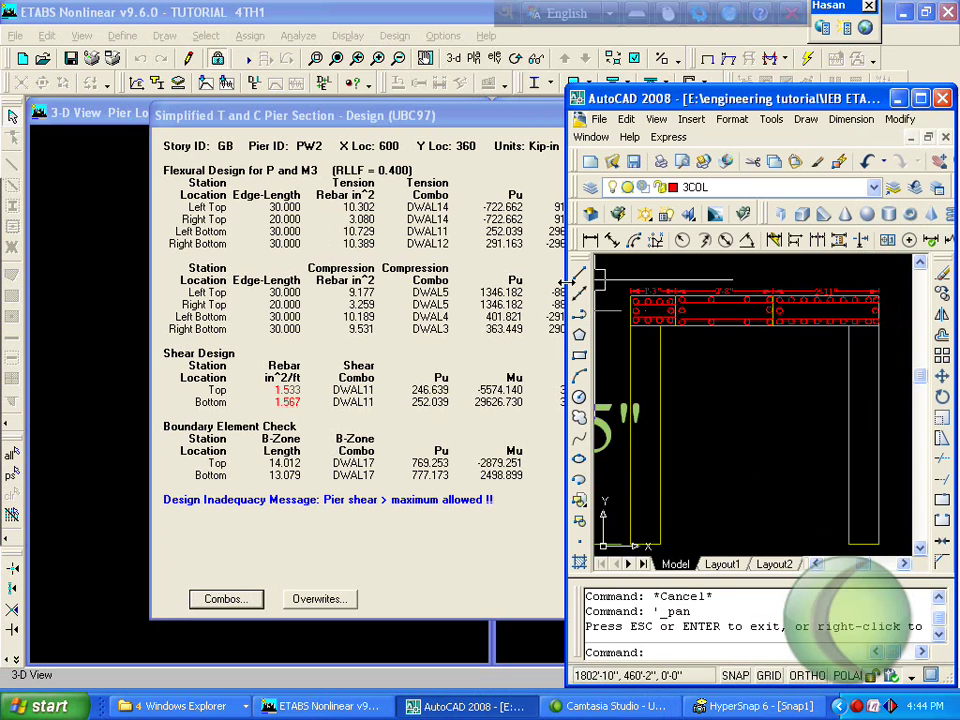
{"action": "scroll", "coordinate": [643, 399], "scroll_direction": "down", "scroll_amount": 1}
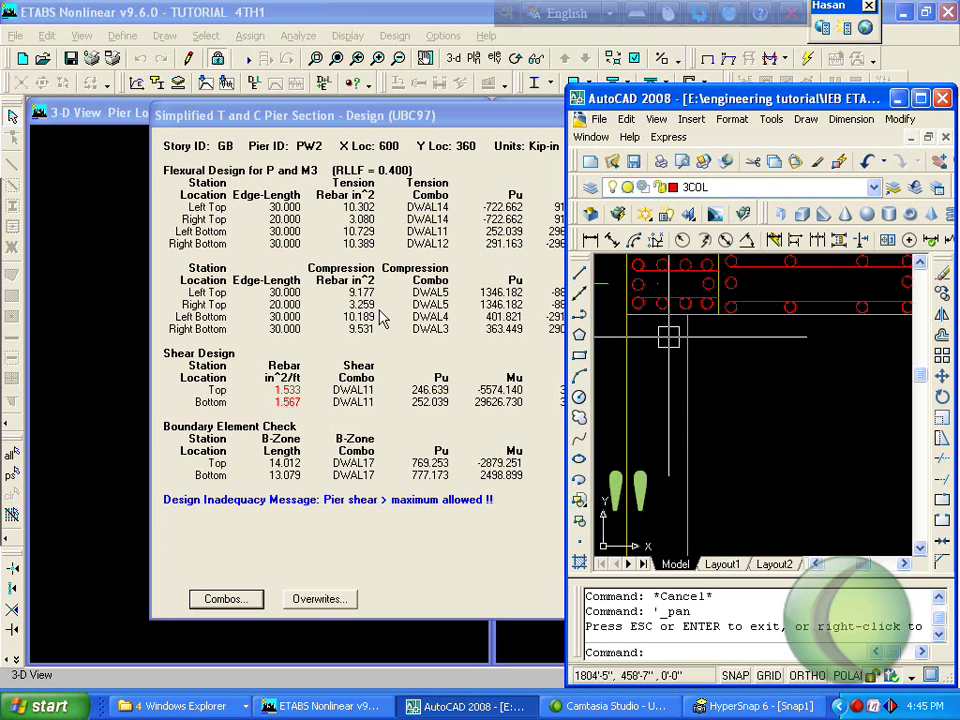
{"action": "scroll", "coordinate": [596, 348], "scroll_direction": "down", "scroll_amount": 4}
{"action": "scroll", "coordinate": [684, 330], "scroll_direction": "up", "scroll_amount": 4}
{"action": "scroll", "coordinate": [722, 284], "scroll_direction": "down", "scroll_amount": 2}
{"action": "scroll", "coordinate": [604, 322], "scroll_direction": "up", "scroll_amount": 2}
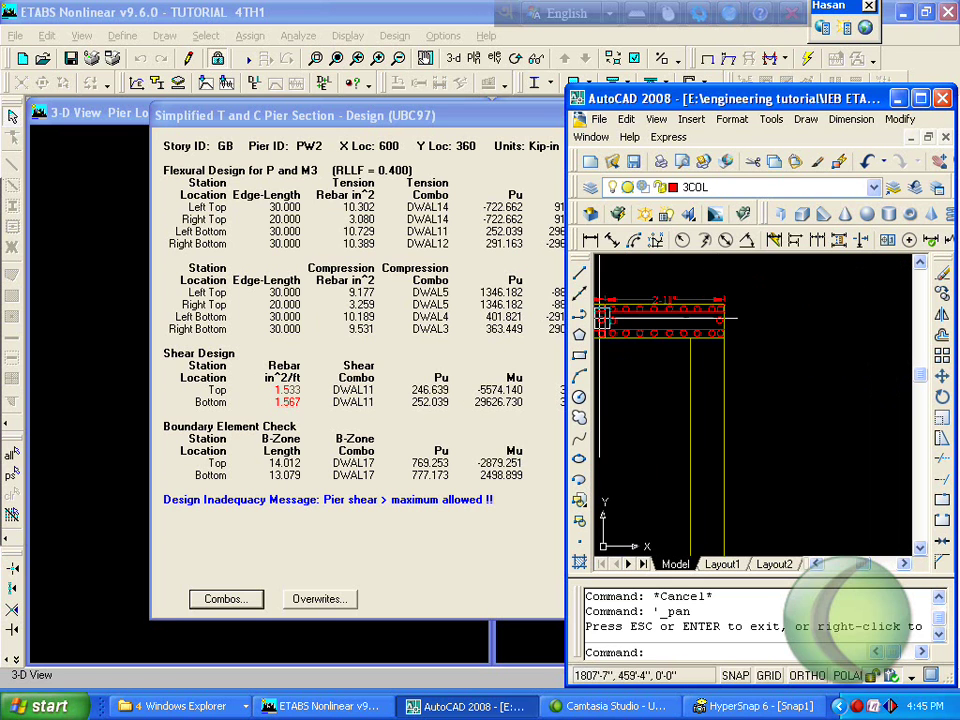
Examine the bar arrangement and the 1'-3" and 2'-11" zones along the core wall in the AutoCAD detail.
{"action": "scroll", "coordinate": [718, 297], "scroll_direction": "down", "scroll_amount": 5}
{"action": "scroll", "coordinate": [677, 294], "scroll_direction": "up", "scroll_amount": 5}
{"action": "scroll", "coordinate": [650, 295], "scroll_direction": "up", "scroll_amount": 6}
{"action": "scroll", "coordinate": [608, 320], "scroll_direction": "down", "scroll_amount": 4}
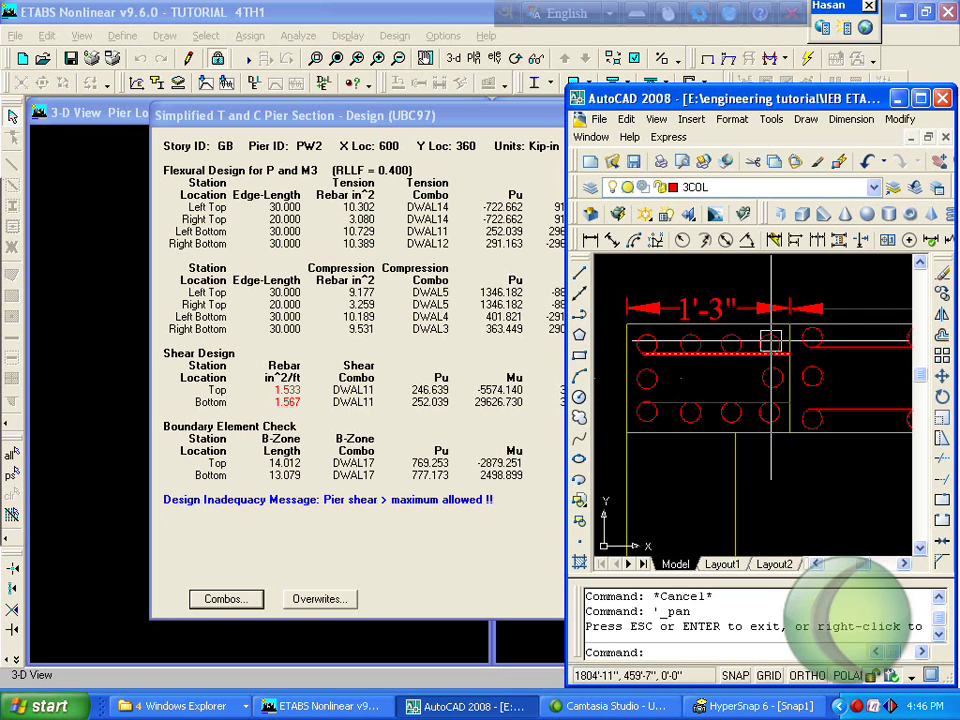
{"action": "scroll", "coordinate": [600, 331], "scroll_direction": "down", "scroll_amount": 7}
{"action": "scroll", "coordinate": [710, 347], "scroll_direction": "up", "scroll_amount": 6}
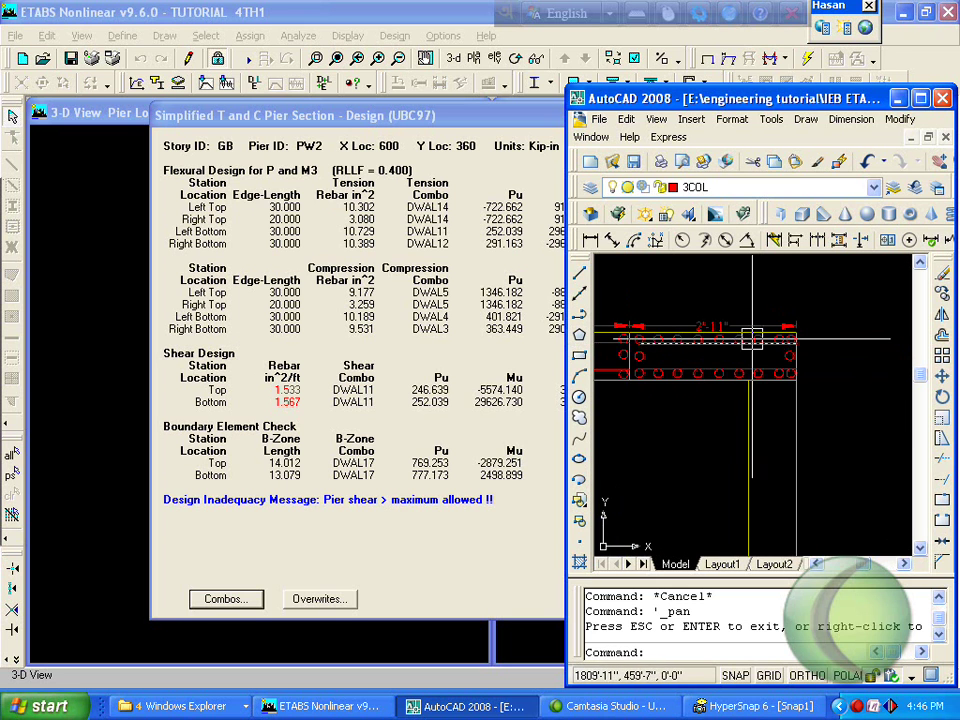
{"action": "scroll", "coordinate": [753, 340], "scroll_direction": "down", "scroll_amount": 3}
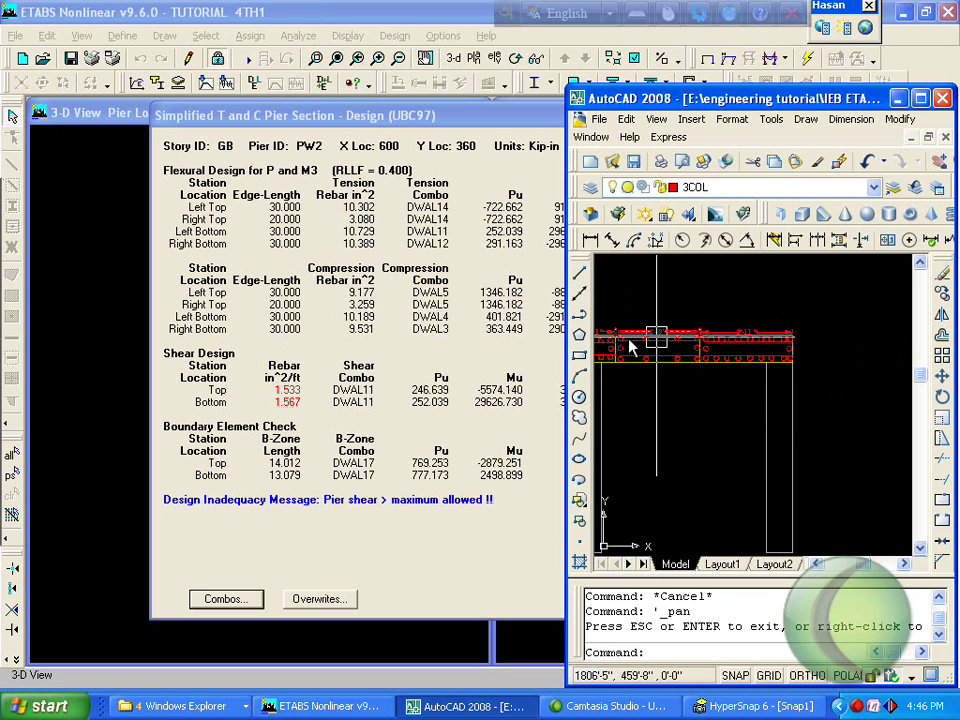
{"action": "scroll", "coordinate": [655, 340], "scroll_direction": "up", "scroll_amount": 3}
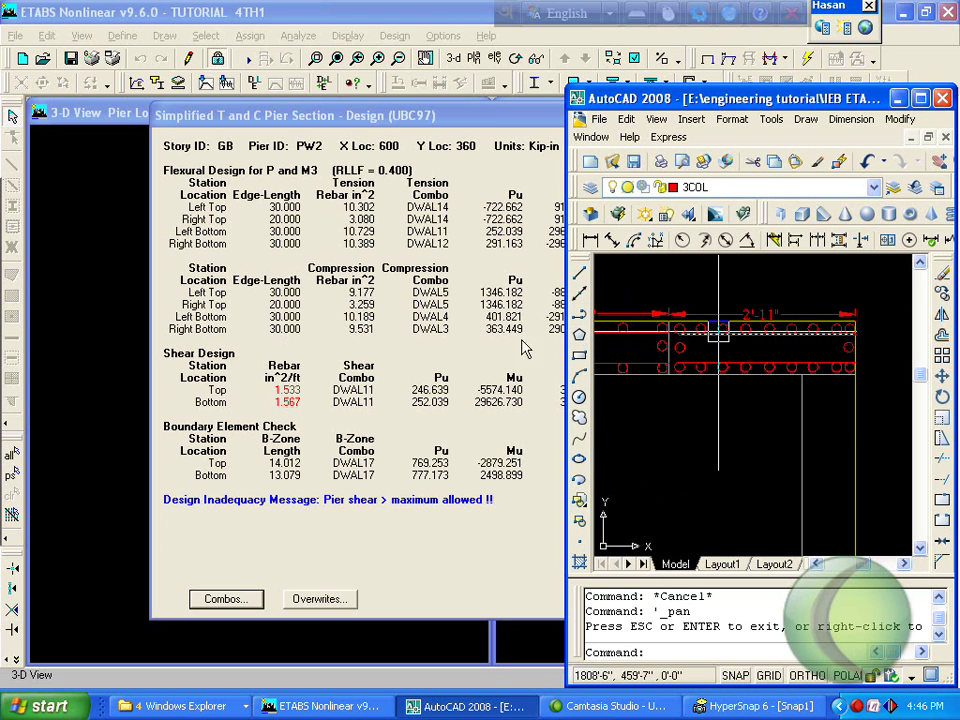
{"action": "left_click", "coordinate": [898, 100]}
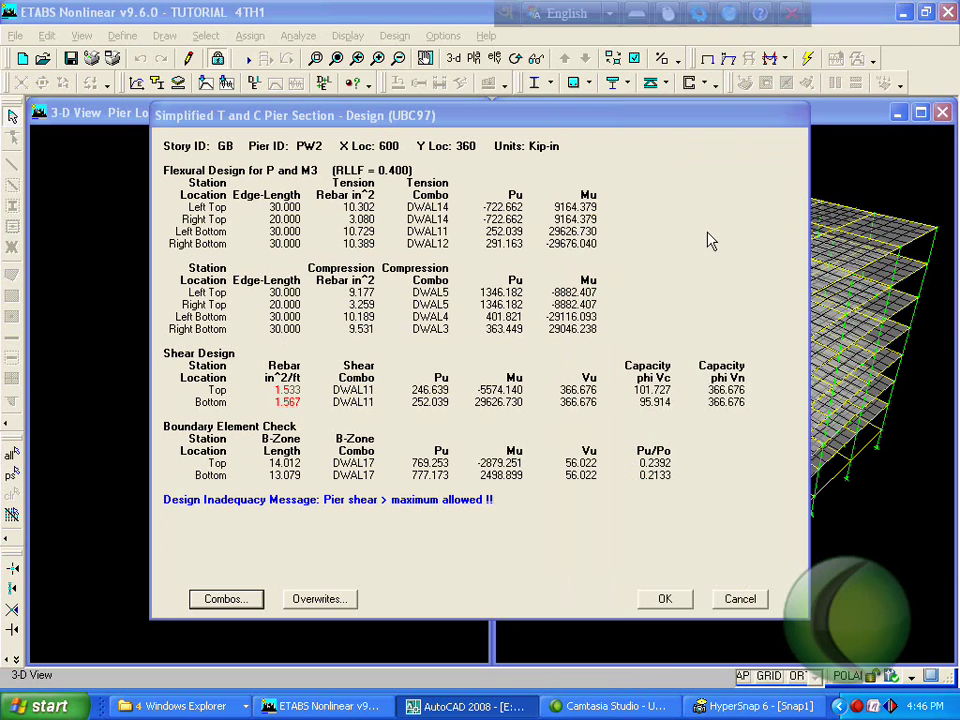
Return to ETABS and review the design details for pier PW2 at stories 1ST and 2ND.
{"action": "left_click", "coordinate": [663, 600]}
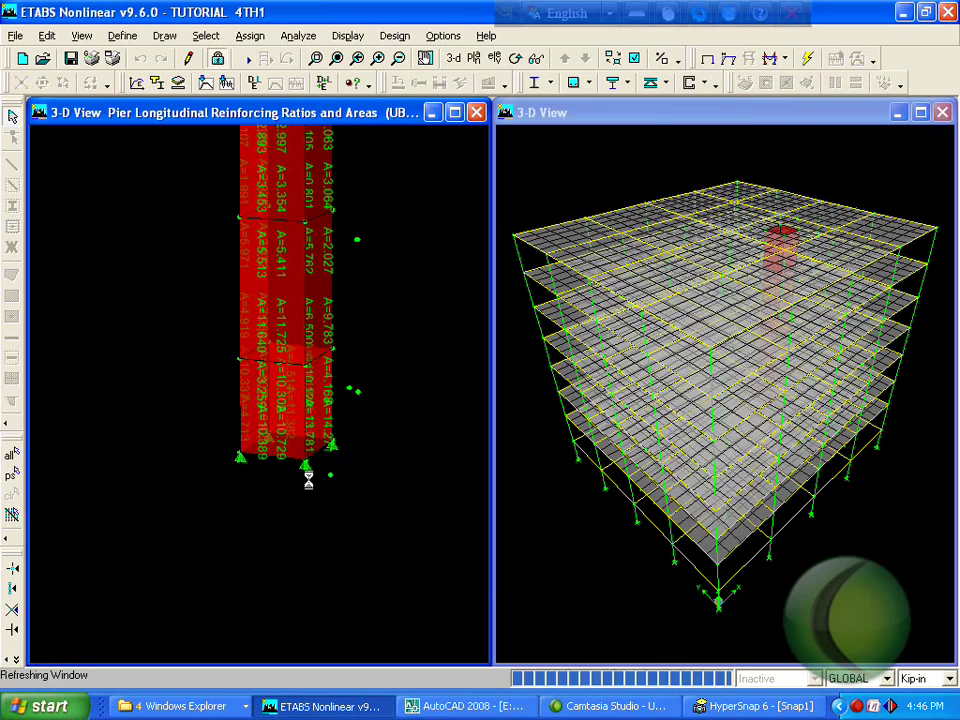
{"action": "right_click", "coordinate": [271, 302]}
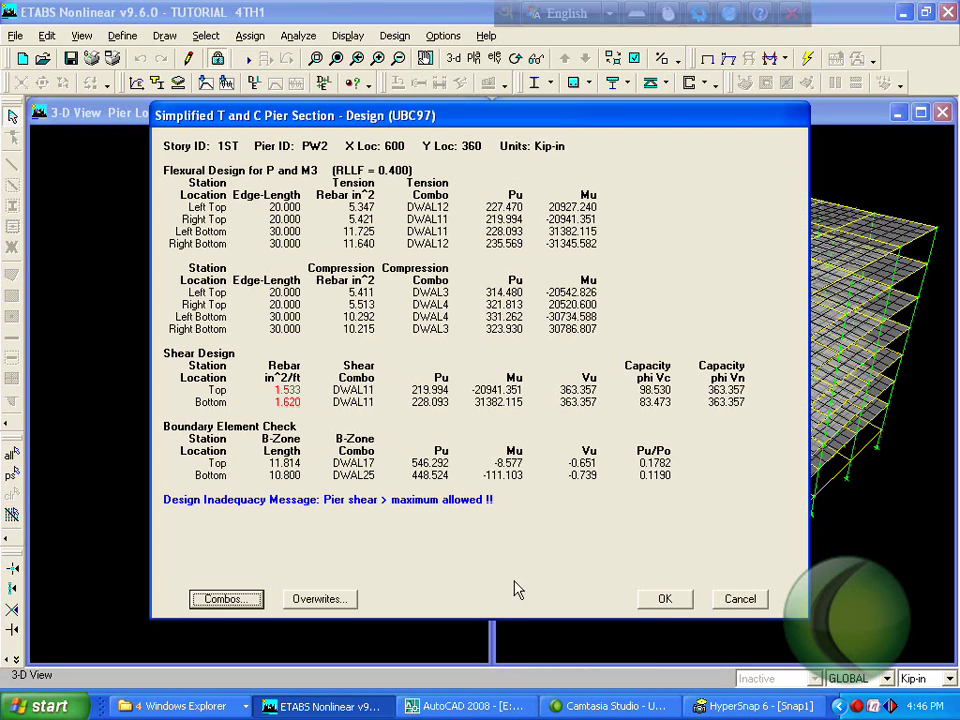
{"action": "left_click", "coordinate": [740, 598]}
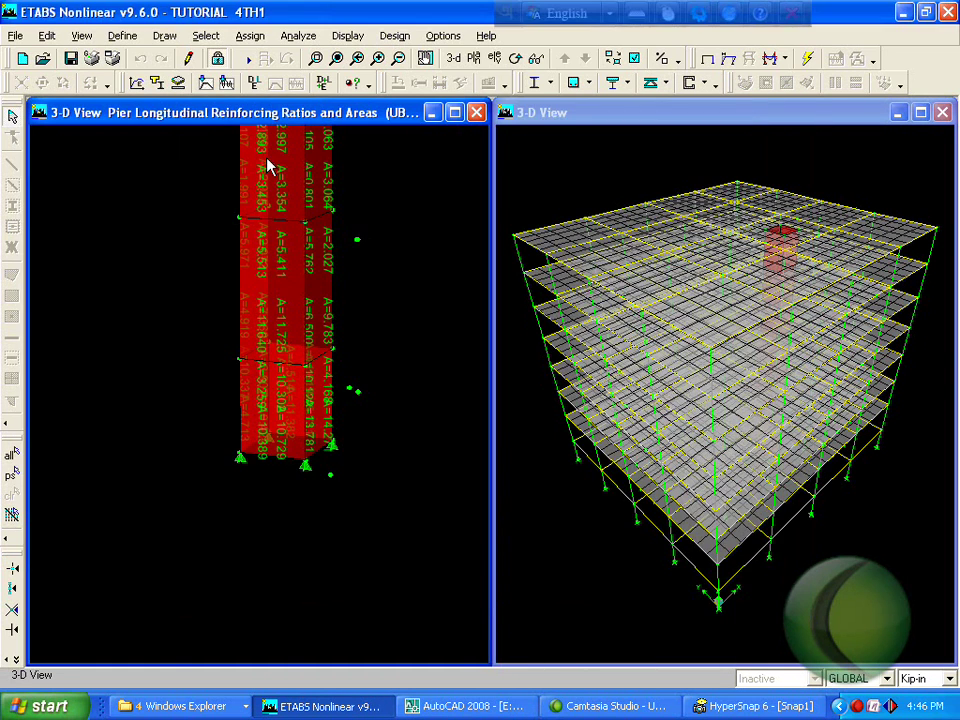
{"action": "right_click", "coordinate": [268, 163]}
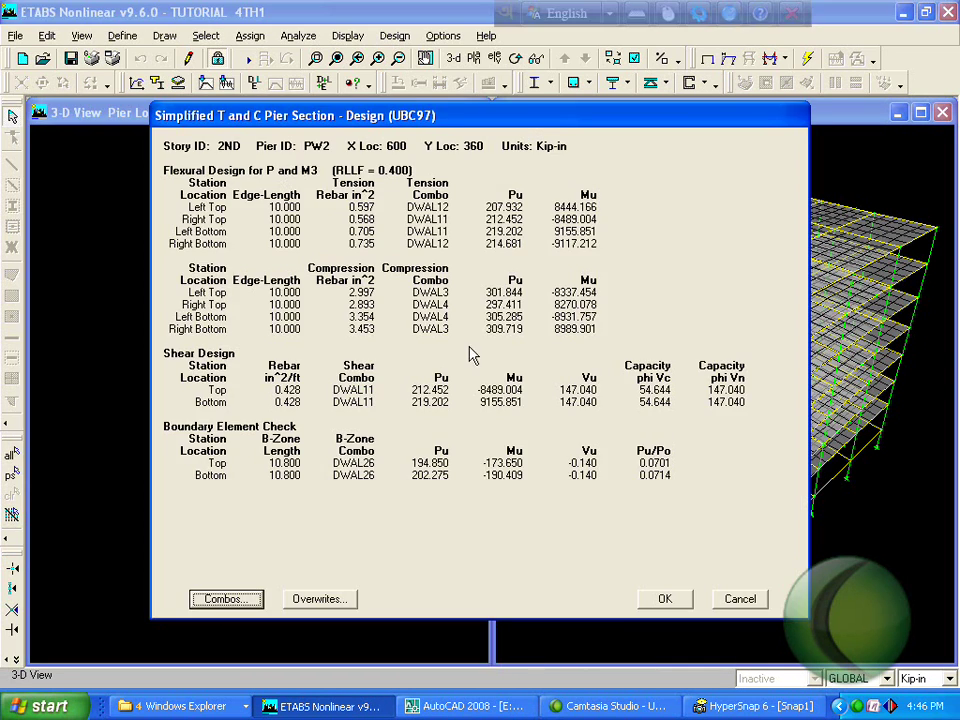
{"action": "left_click", "coordinate": [730, 602]}
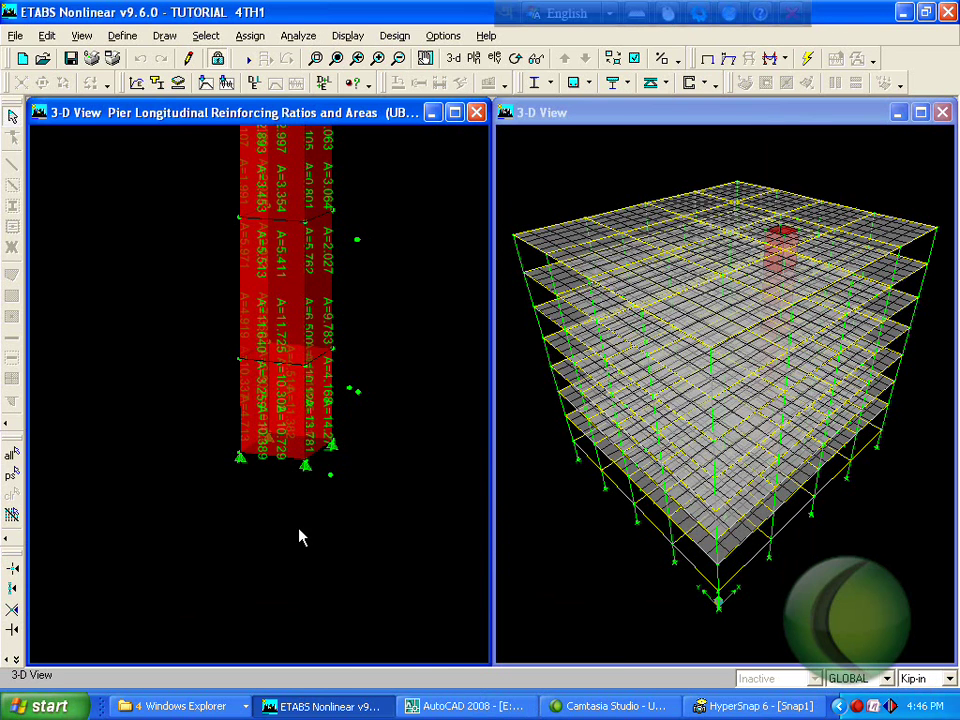
{"action": "left_click", "coordinate": [856, 706]}
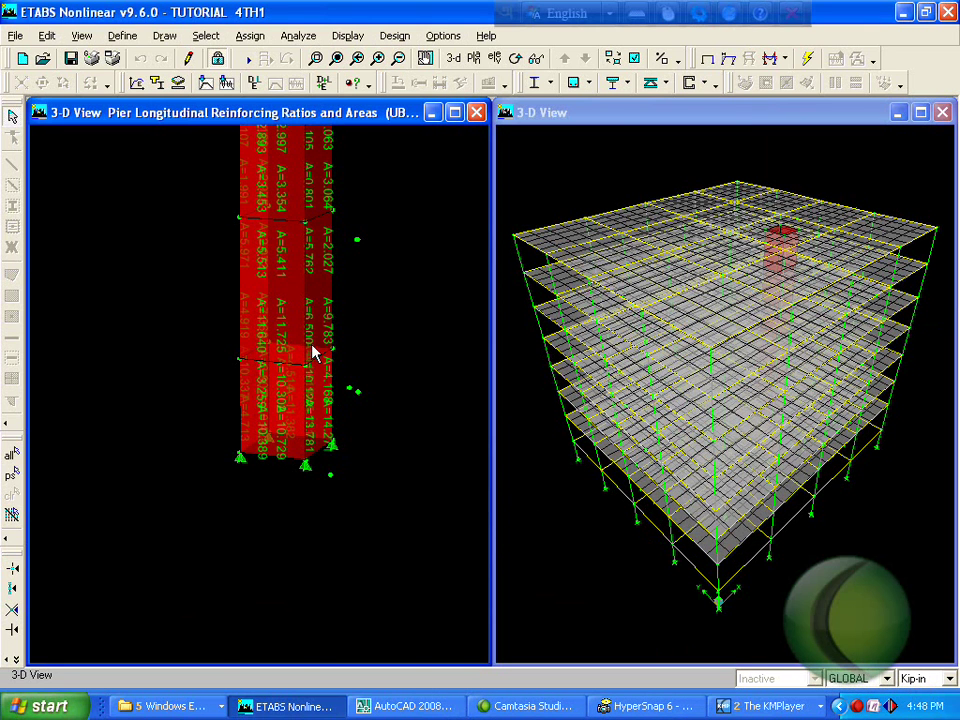
Restore the display of all model objects in the pier reinforcing 3-D view.
{"action": "left_click", "coordinate": [123, 35]}
{"action": "left_click", "coordinate": [80, 36]}
{"action": "left_click", "coordinate": [80, 36]}
{"action": "left_click", "coordinate": [151, 350]}
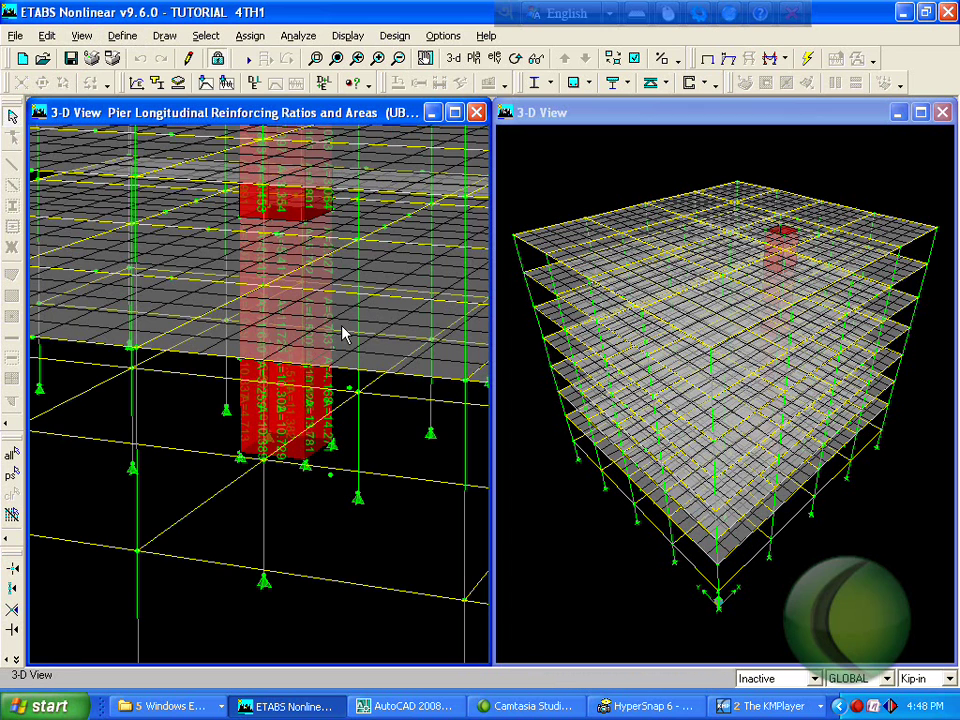
{"action": "left_click", "coordinate": [475, 60]}
{"action": "left_click", "coordinate": [583, 347]}
{"action": "left_click", "coordinate": [495, 58]}
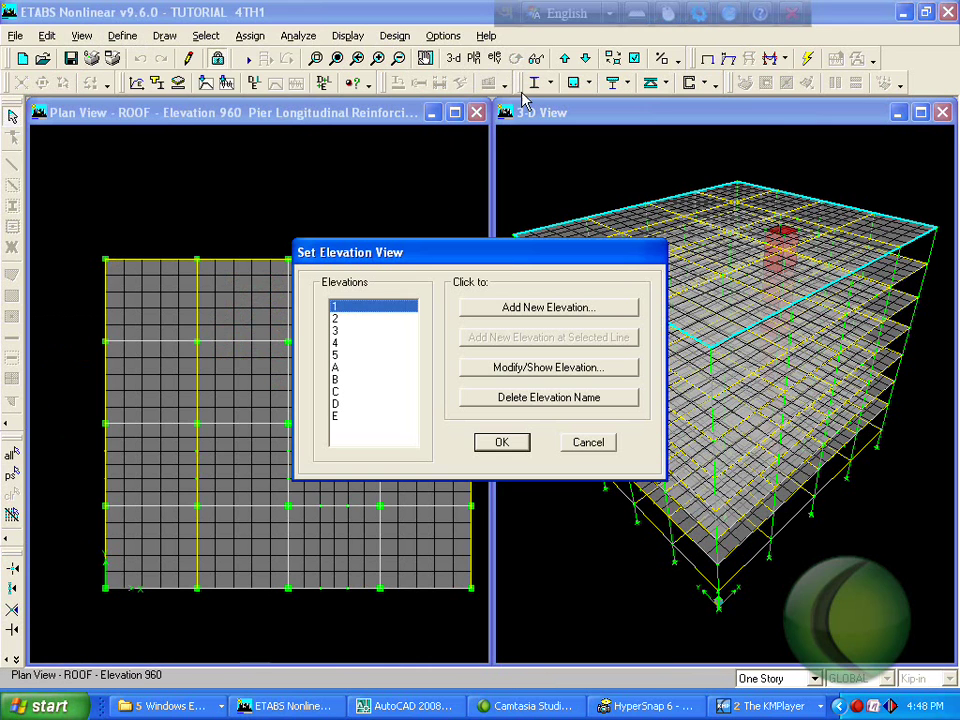
{"action": "left_click", "coordinate": [338, 355]}
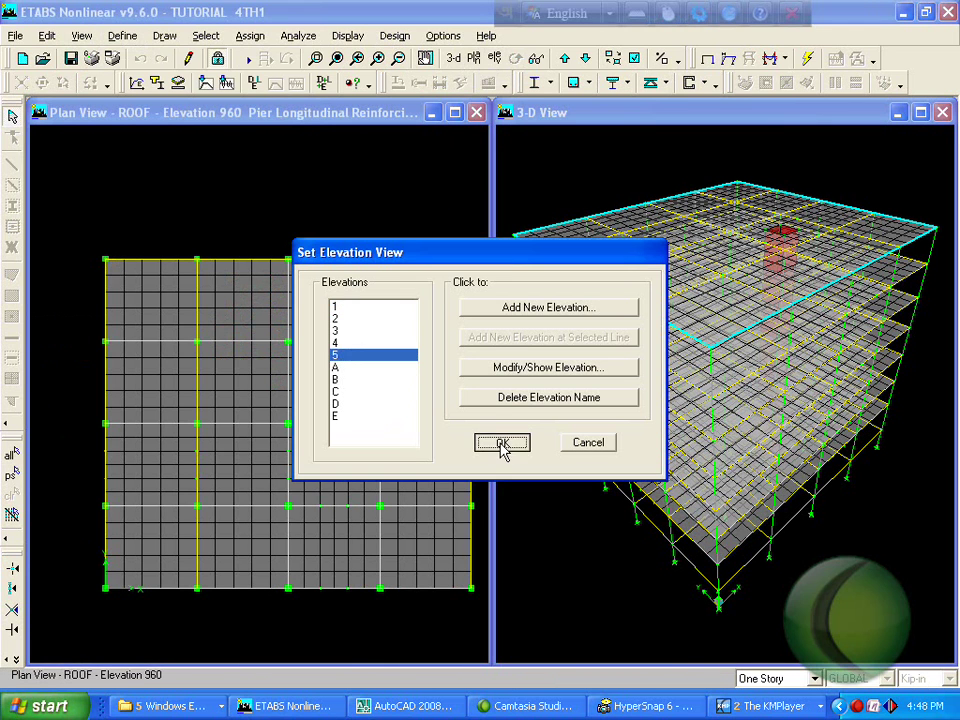
{"action": "left_click", "coordinate": [501, 443]}
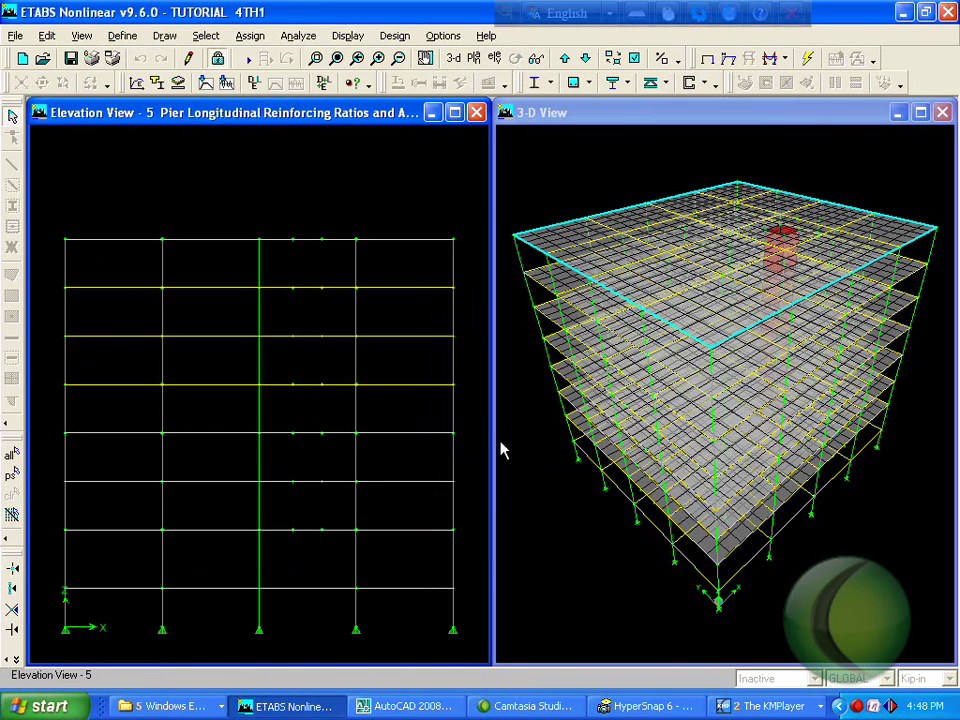
Show the ROOF plan in the pier reinforcing window and elevation 4 in the plain 3-D window.
{"action": "left_click", "coordinate": [475, 60]}
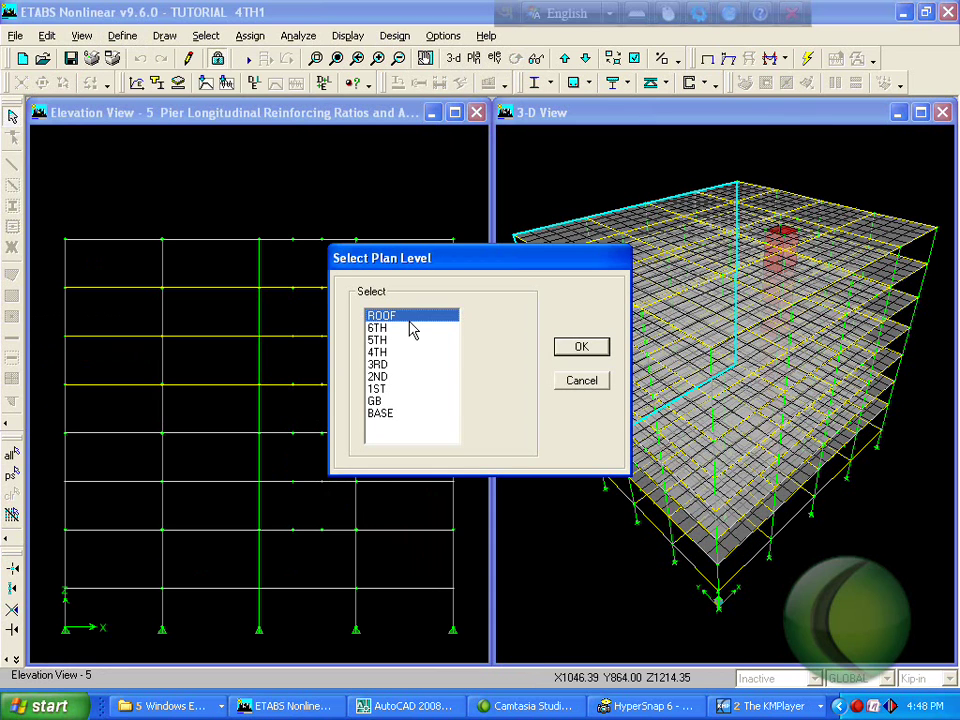
{"action": "left_click", "coordinate": [574, 345]}
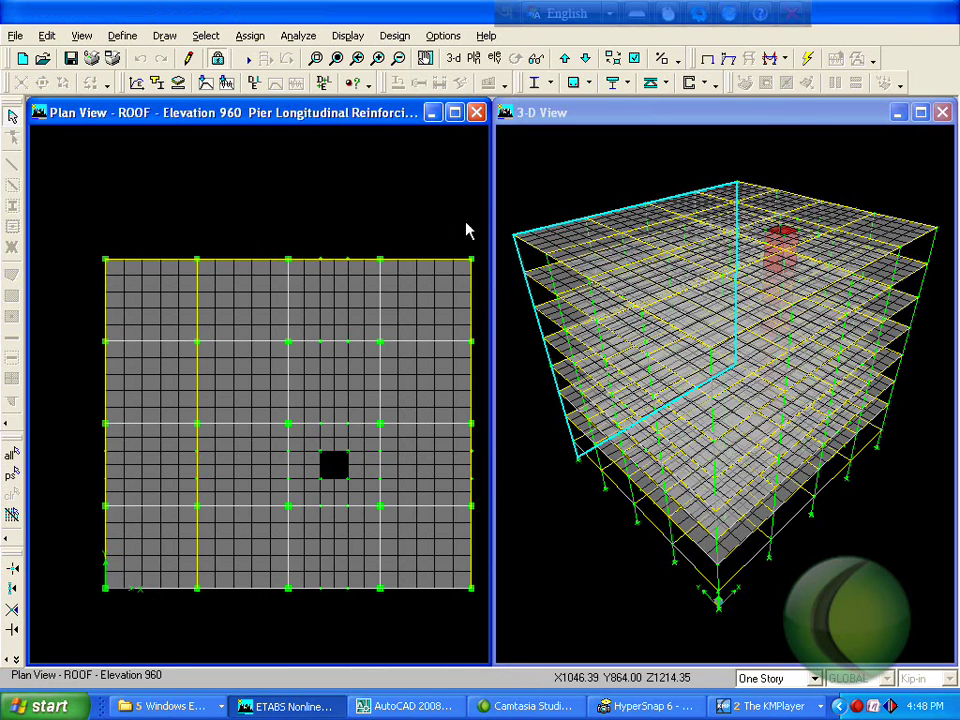
{"action": "left_click", "coordinate": [585, 167]}
{"action": "left_click", "coordinate": [495, 58]}
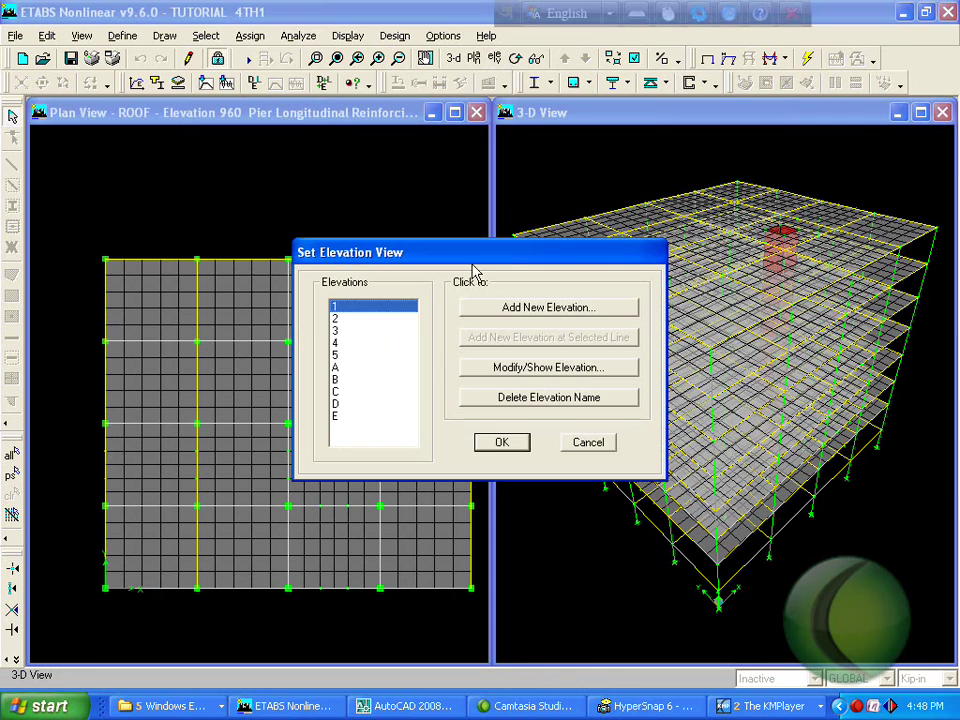
{"action": "left_click", "coordinate": [338, 343]}
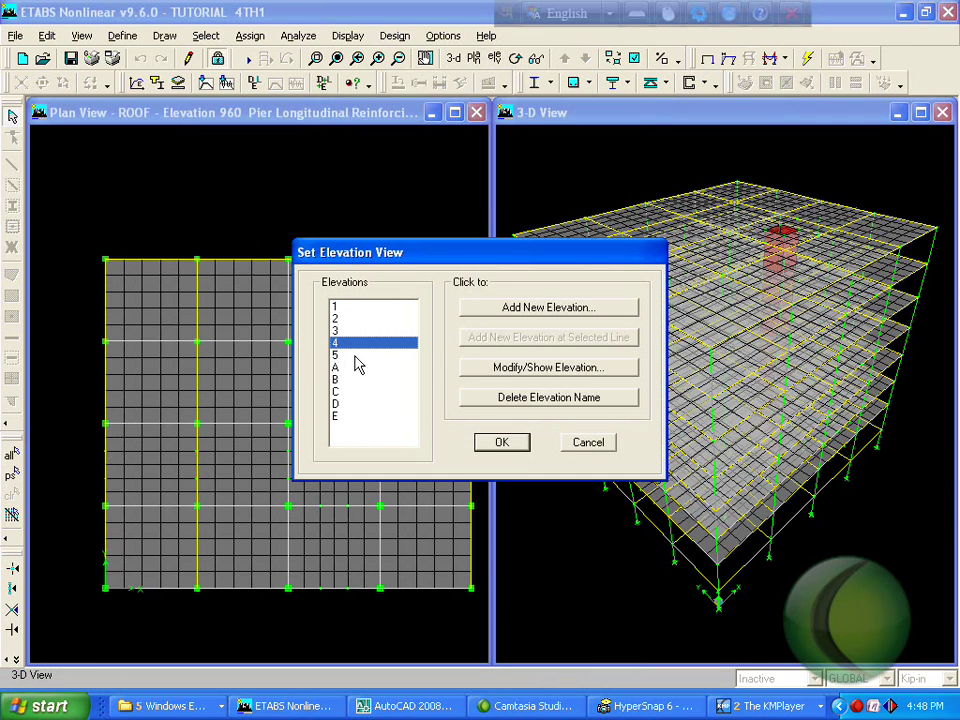
{"action": "left_click", "coordinate": [501, 443]}
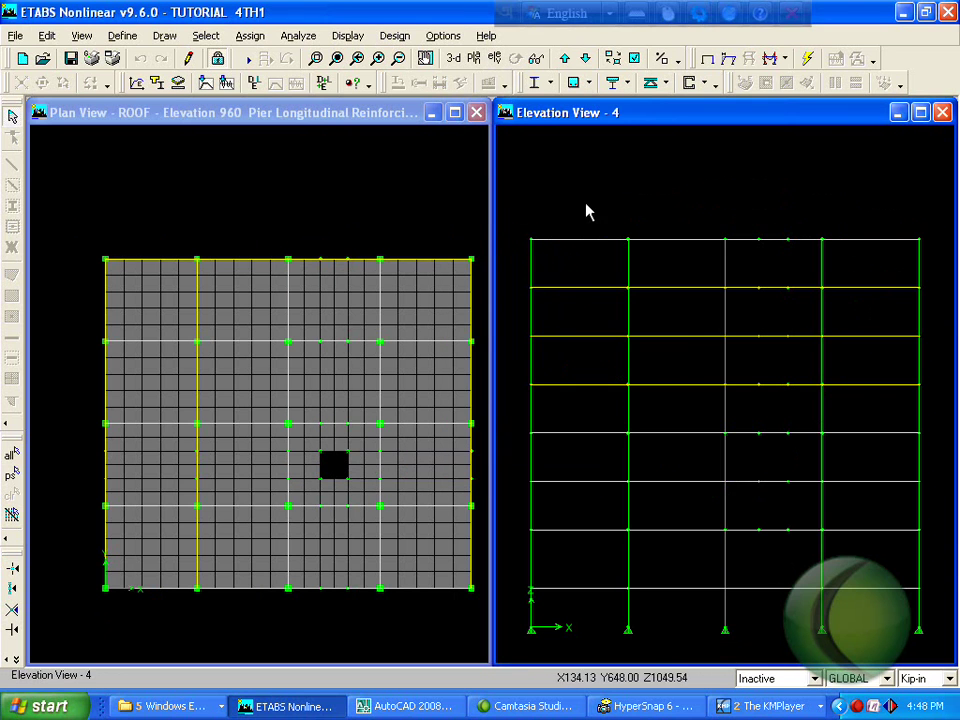
Turn on grid lines in the elevation's building view options and apply the view options to all windows.
{"action": "left_click", "coordinate": [633, 57]}
{"action": "left_click", "coordinate": [605, 322]}
{"action": "left_click", "coordinate": [481, 521]}
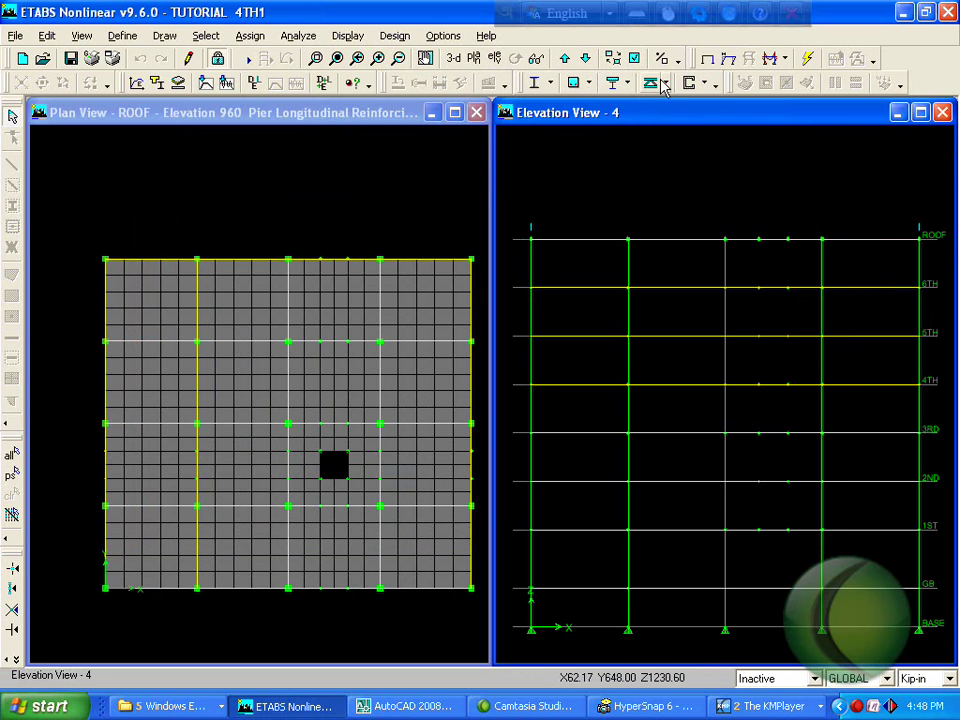
{"action": "key", "text": "ctrl+w"}
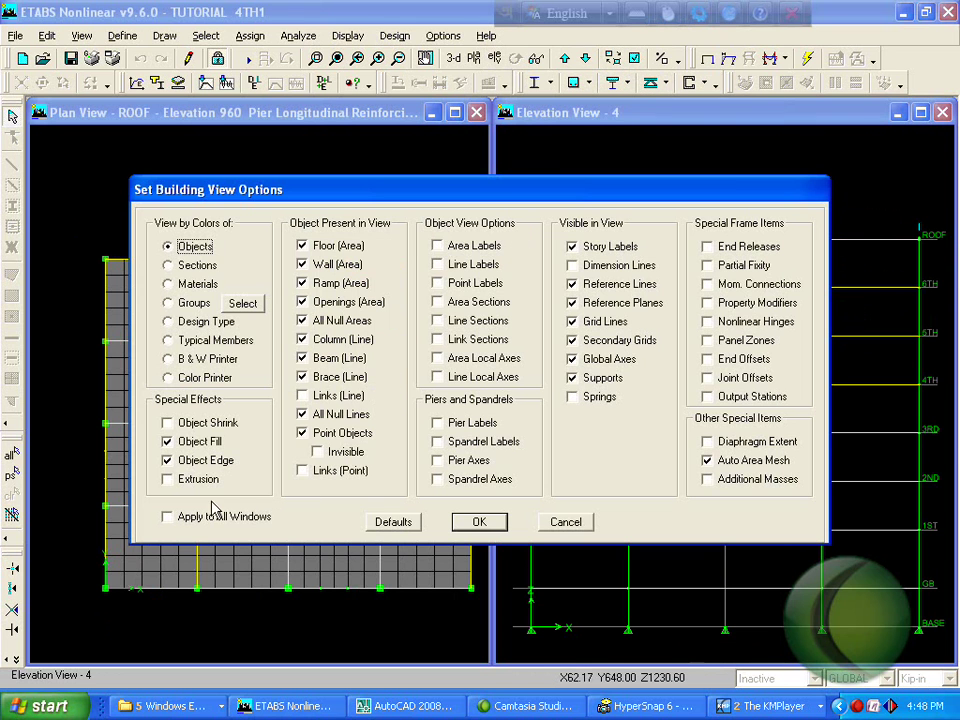
{"action": "left_click", "coordinate": [172, 517]}
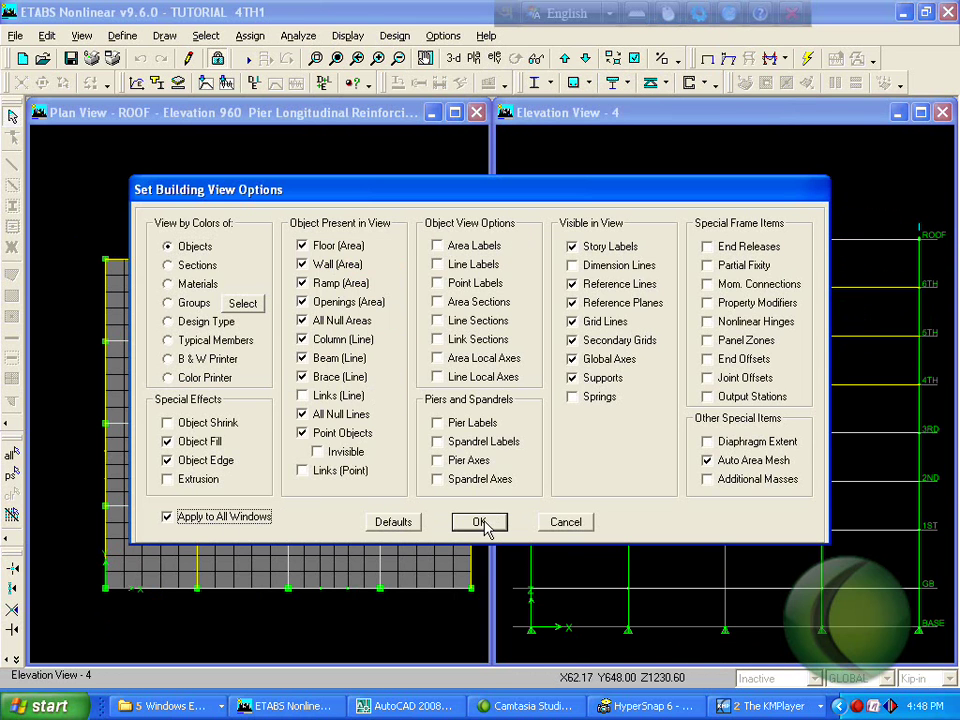
{"action": "left_click", "coordinate": [483, 522]}
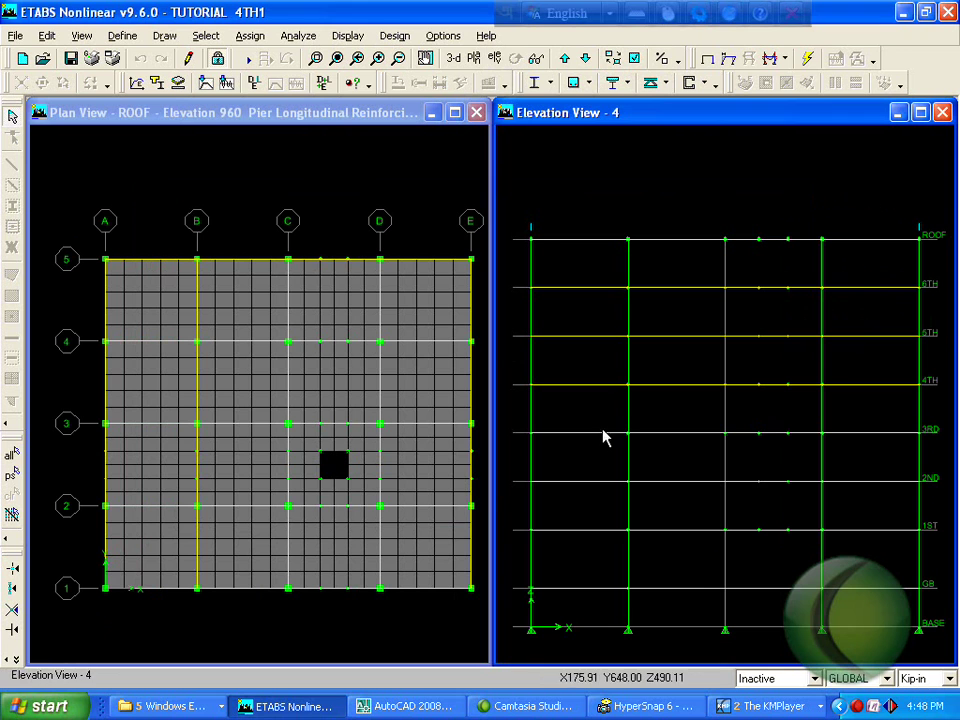
Open the frame member force diagram settings for elevation 4 and choose ENV Combo as the load.
{"action": "left_click", "coordinate": [358, 37]}
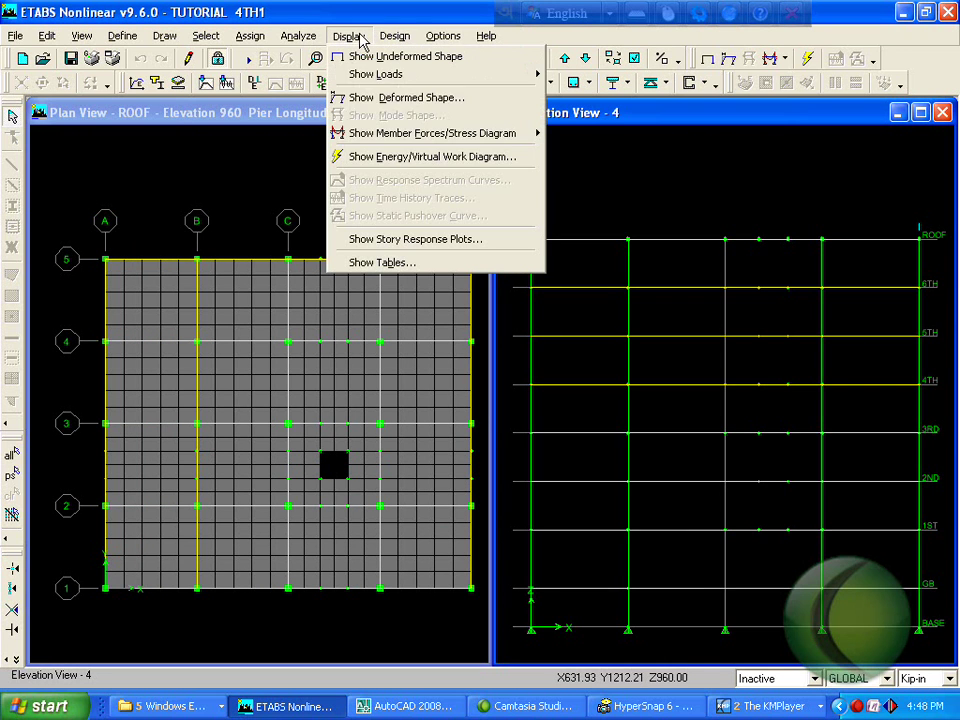
{"action": "mouse_move", "coordinate": [403, 140]}
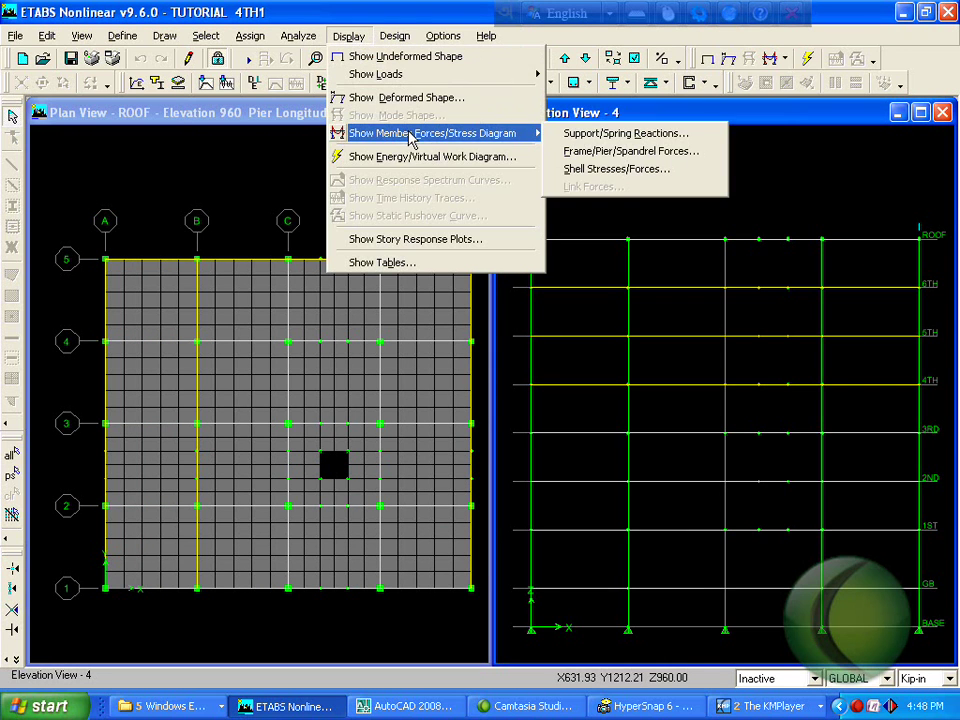
{"action": "left_click", "coordinate": [606, 152]}
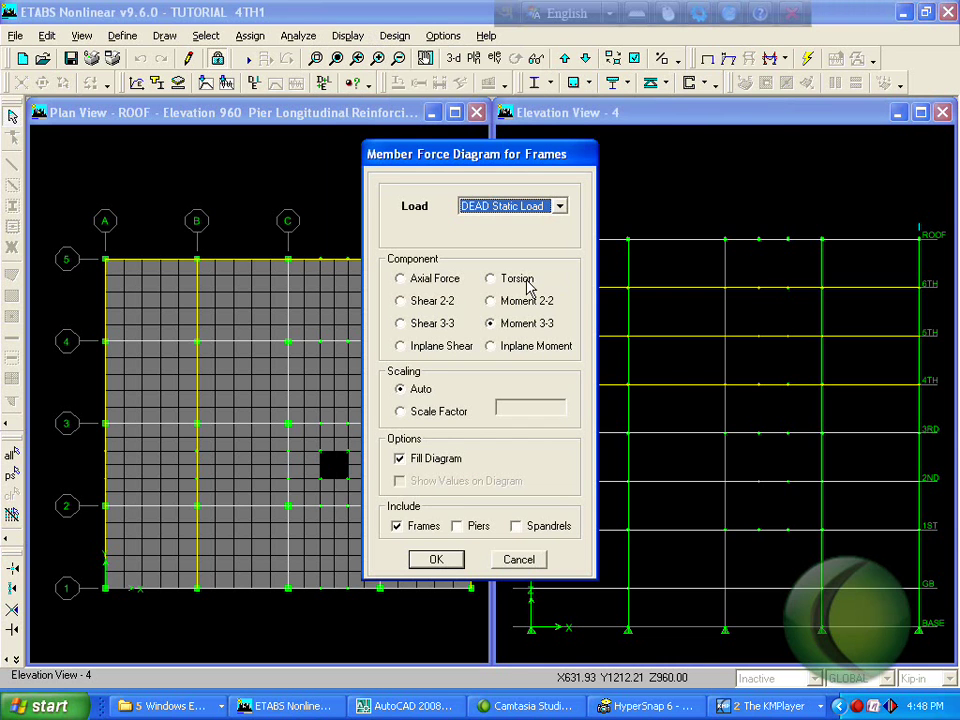
{"action": "left_click", "coordinate": [560, 206]}
{"action": "scroll", "coordinate": [513, 265], "scroll_direction": "down", "scroll_amount": 3}
{"action": "scroll", "coordinate": [513, 265], "scroll_direction": "up", "scroll_amount": 3}
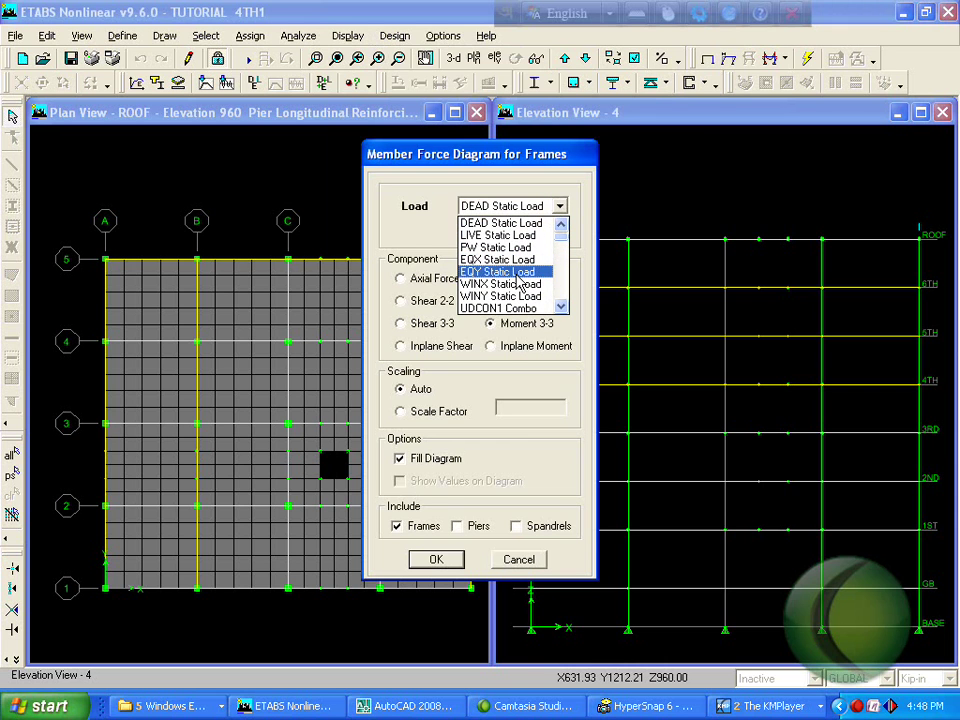
{"action": "scroll", "coordinate": [519, 283], "scroll_direction": "down", "scroll_amount": 12}
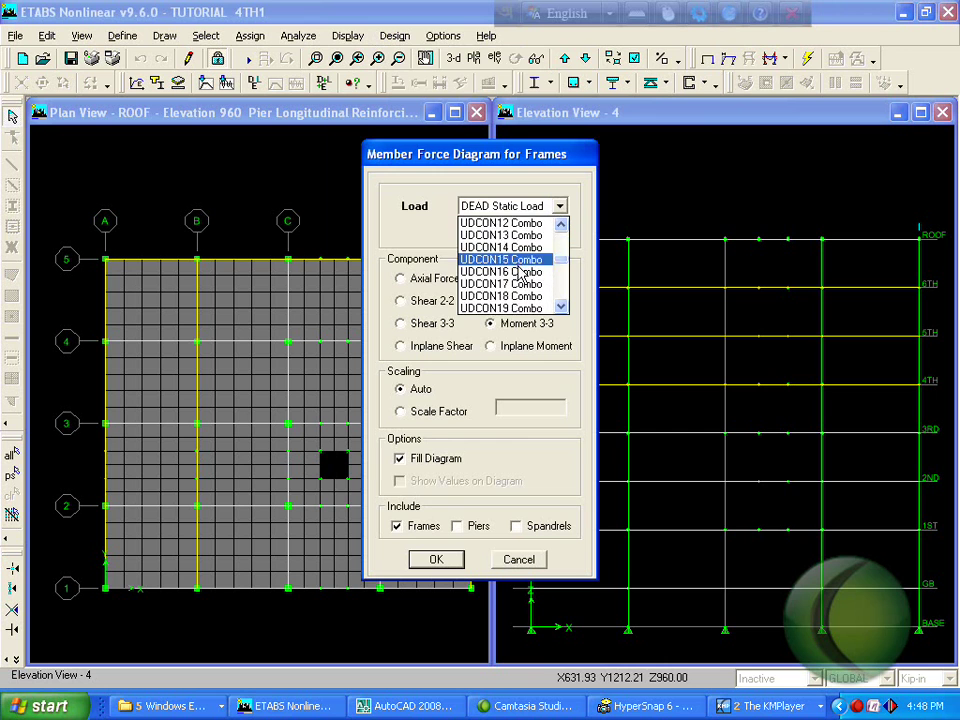
{"action": "scroll", "coordinate": [519, 277], "scroll_direction": "down", "scroll_amount": 2}
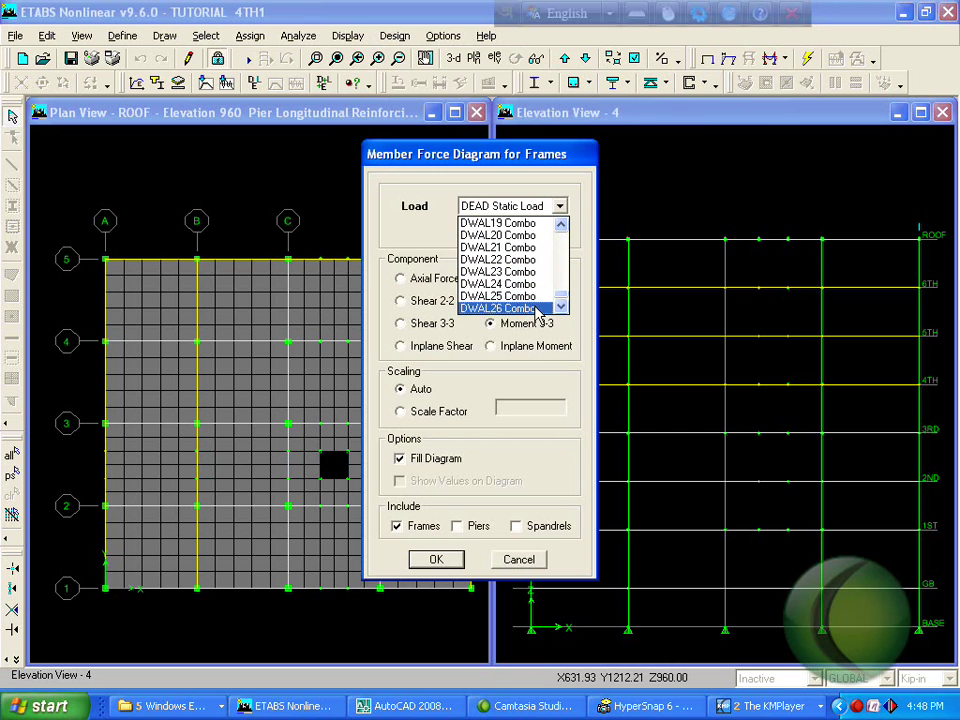
{"action": "scroll", "coordinate": [530, 292], "scroll_direction": "up", "scroll_amount": 5}
{"action": "scroll", "coordinate": [535, 297], "scroll_direction": "up", "scroll_amount": 4}
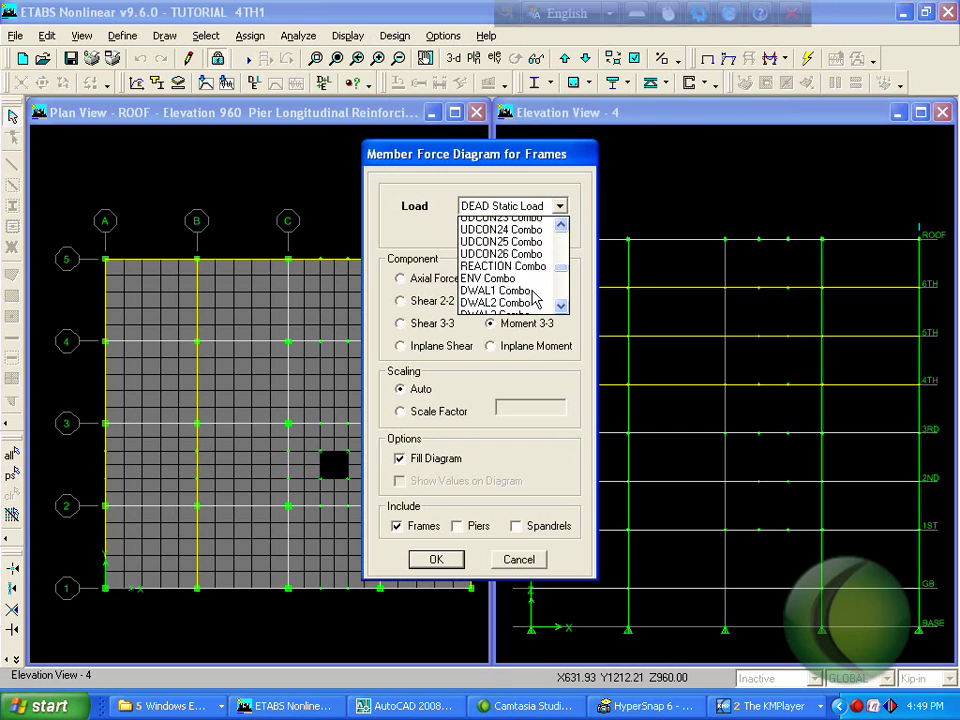
{"action": "scroll", "coordinate": [510, 298], "scroll_direction": "down", "scroll_amount": 1}
{"action": "left_click", "coordinate": [497, 284]}
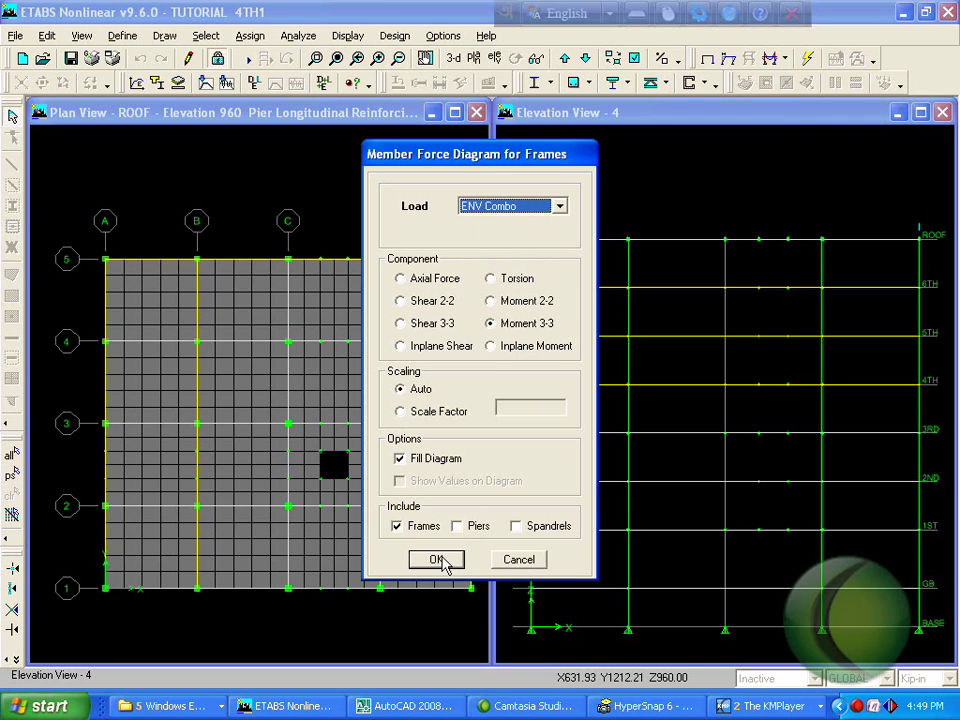
Display the frames' Moment 3-3 diagram with auto scaling, diagram fill off and values shown on the diagram.
{"action": "left_click", "coordinate": [421, 414]}
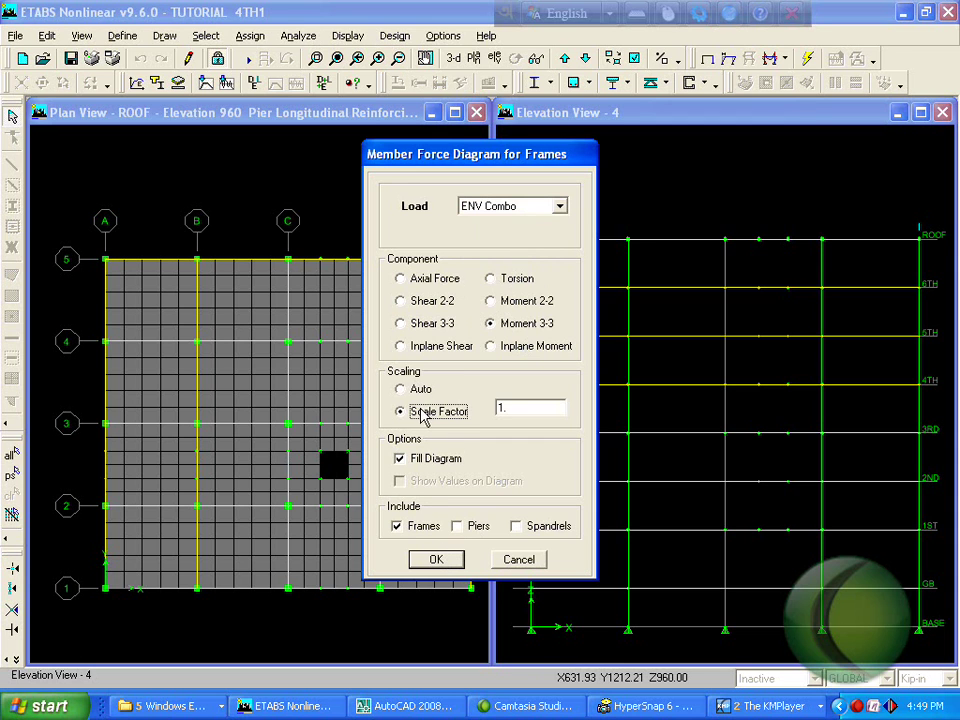
{"action": "left_click", "coordinate": [421, 389]}
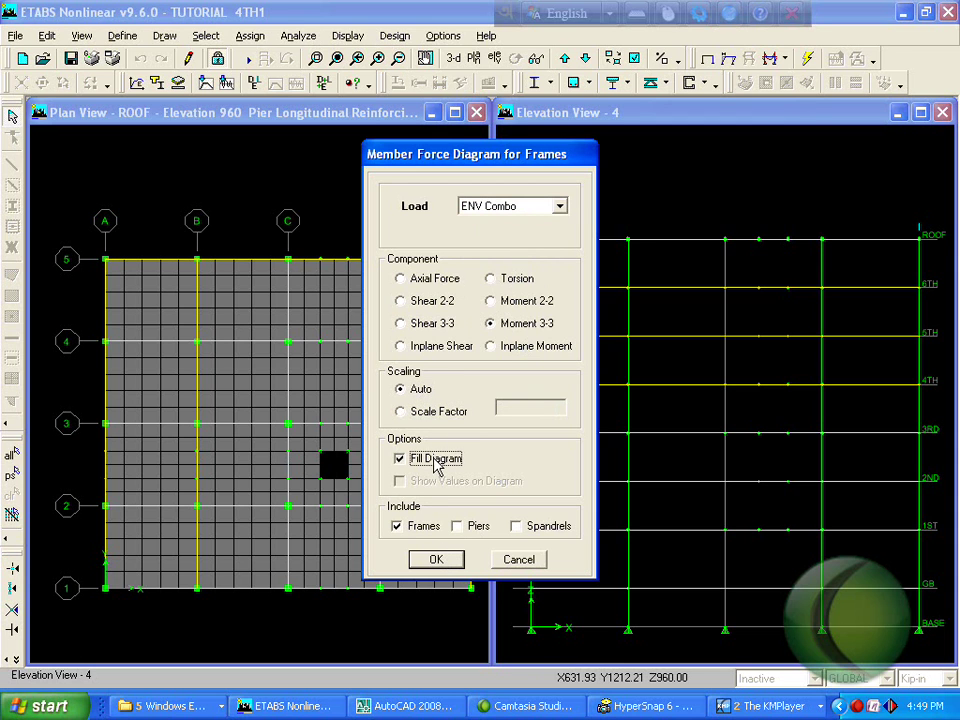
{"action": "left_click", "coordinate": [436, 462]}
{"action": "left_click", "coordinate": [430, 482]}
{"action": "left_click", "coordinate": [435, 561]}
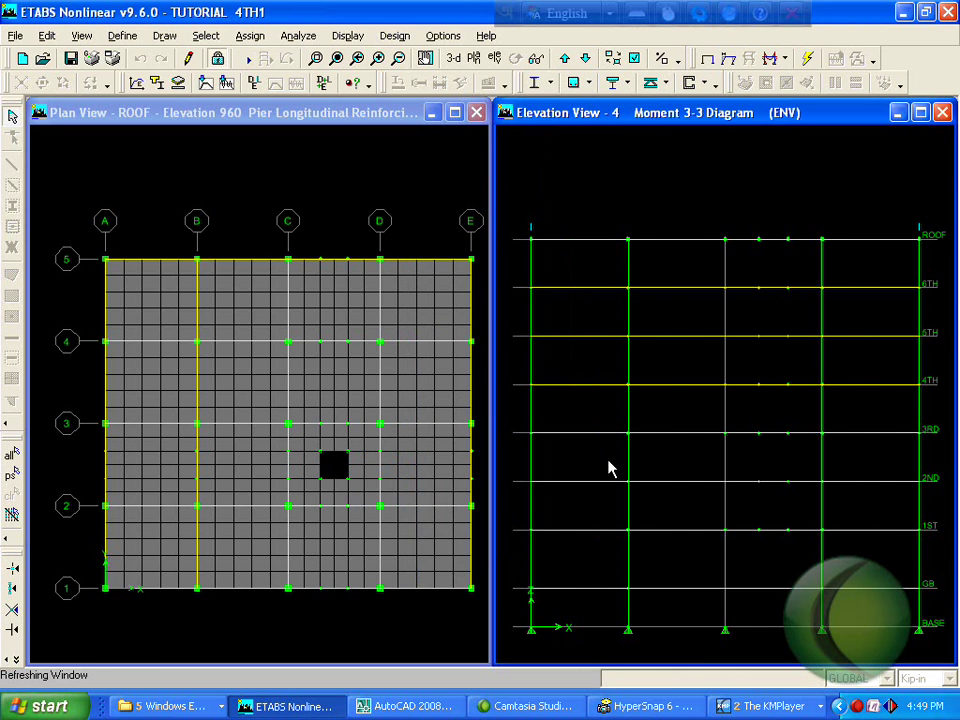
Open the frame member force diagram settings for the ROOF plan and choose ENV Combo as the load.
{"action": "left_click", "coordinate": [380, 383]}
{"action": "left_click", "coordinate": [369, 381]}
{"action": "left_click", "coordinate": [395, 36]}
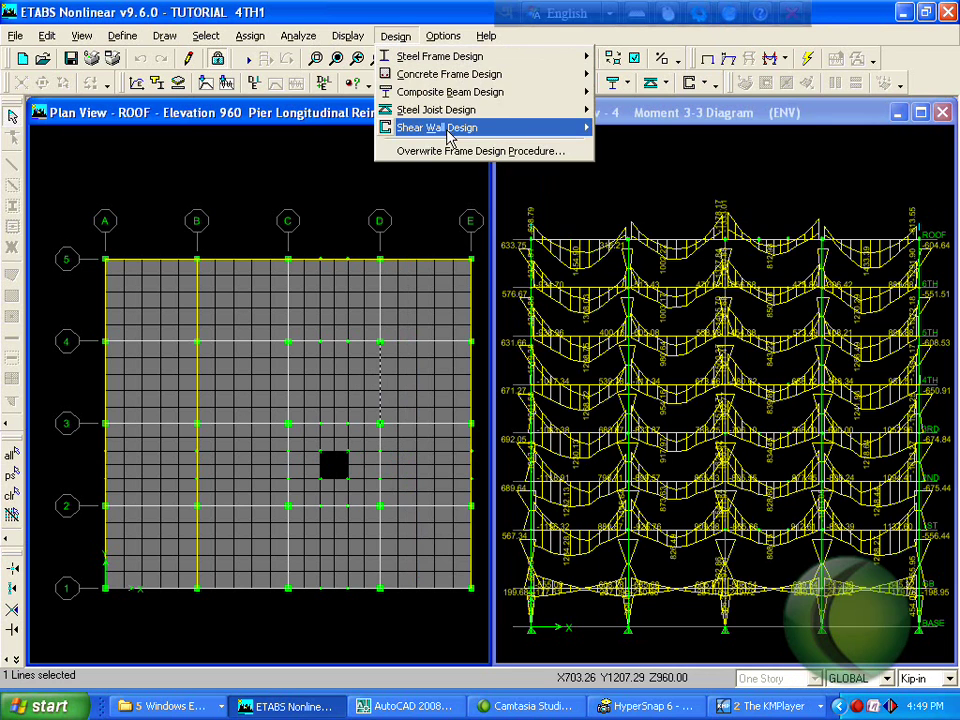
{"action": "mouse_move", "coordinate": [346, 42]}
{"action": "mouse_move", "coordinate": [401, 133]}
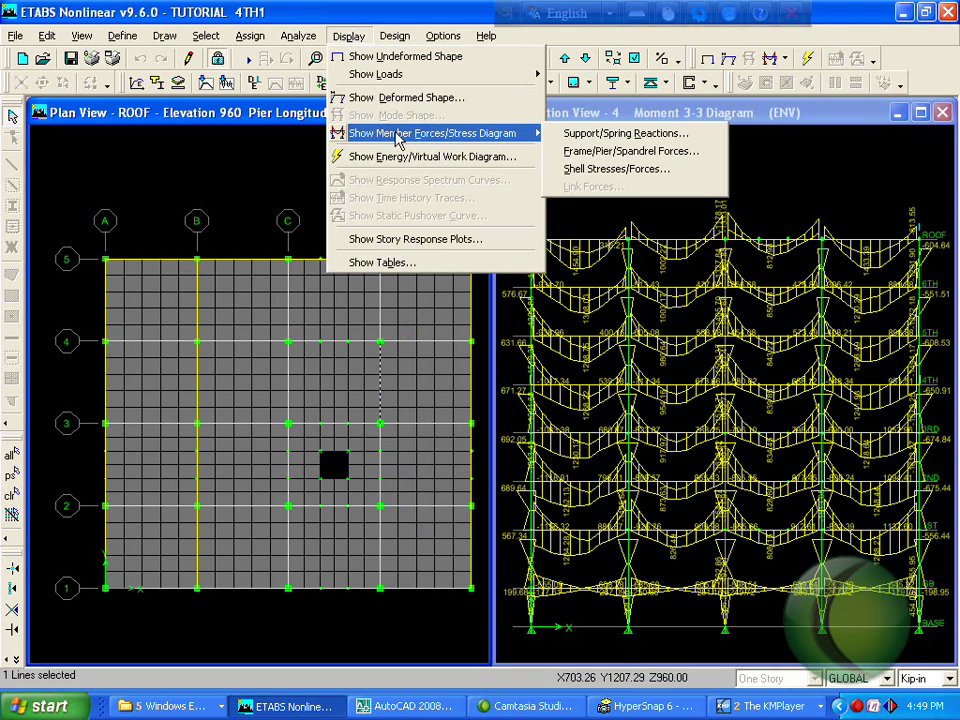
{"action": "left_click", "coordinate": [621, 151]}
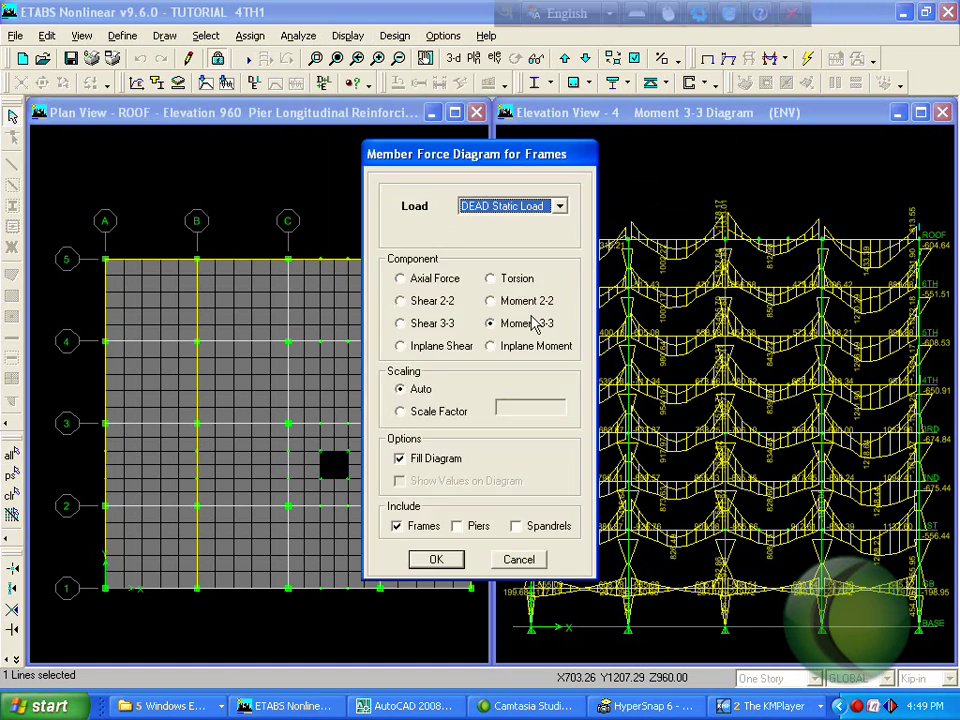
{"action": "left_click", "coordinate": [560, 206]}
{"action": "scroll", "coordinate": [525, 258], "scroll_direction": "down", "scroll_amount": 2}
{"action": "scroll", "coordinate": [517, 262], "scroll_direction": "down", "scroll_amount": 7}
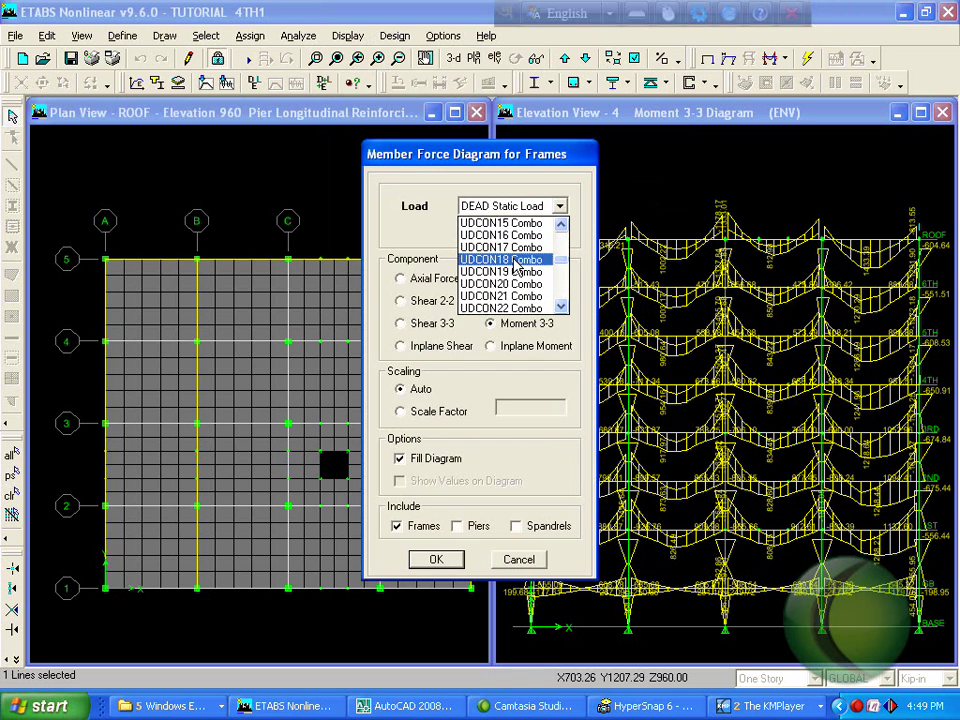
{"action": "left_click", "coordinate": [514, 273]}
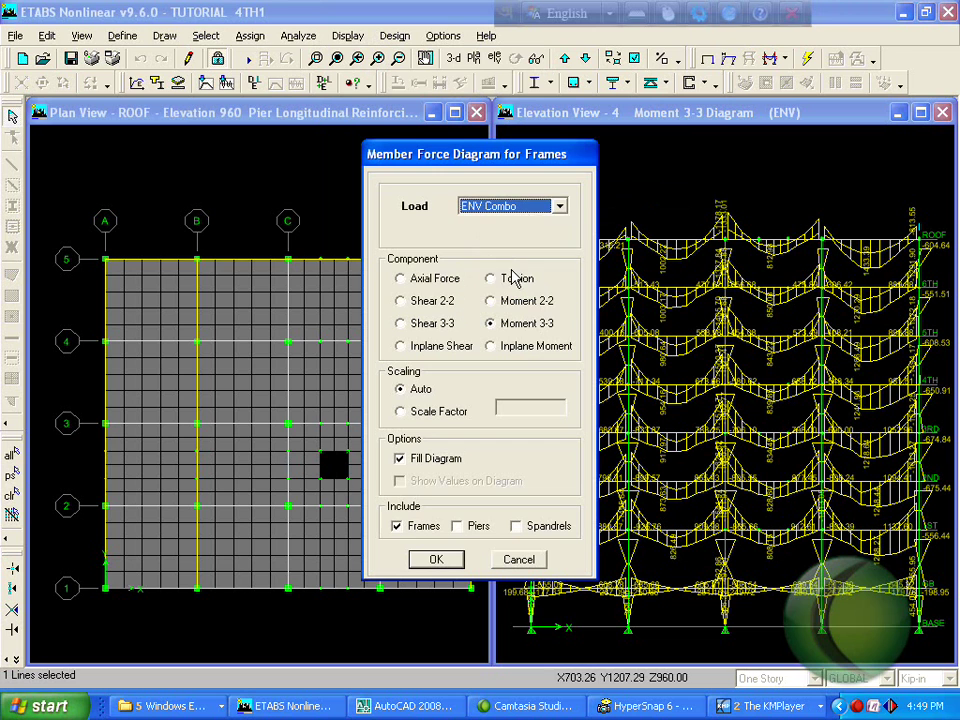
Display the ROOF plan's frame Moment 3-3 diagram with diagram fill off and values shown on the diagram.
{"action": "left_click", "coordinate": [430, 460]}
{"action": "left_click", "coordinate": [430, 481]}
{"action": "left_click", "coordinate": [437, 559]}
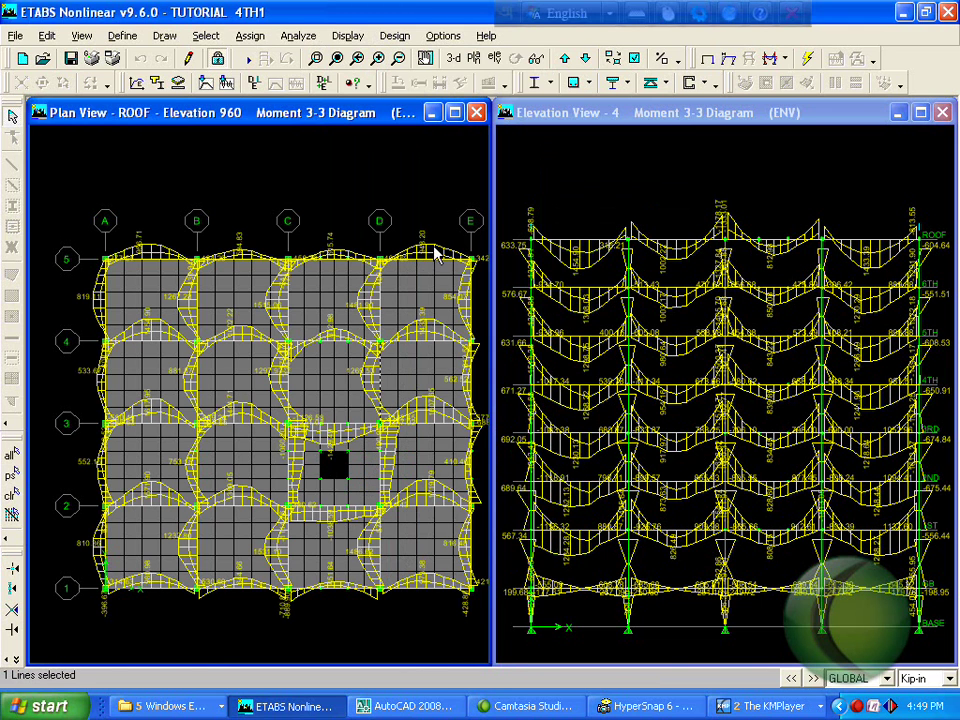
Inspect the detailed Moment 3-3 diagram of the roof beam between grids A and B on elevation 4, reading the moment near midspan.
{"action": "left_click", "coordinate": [563, 258]}
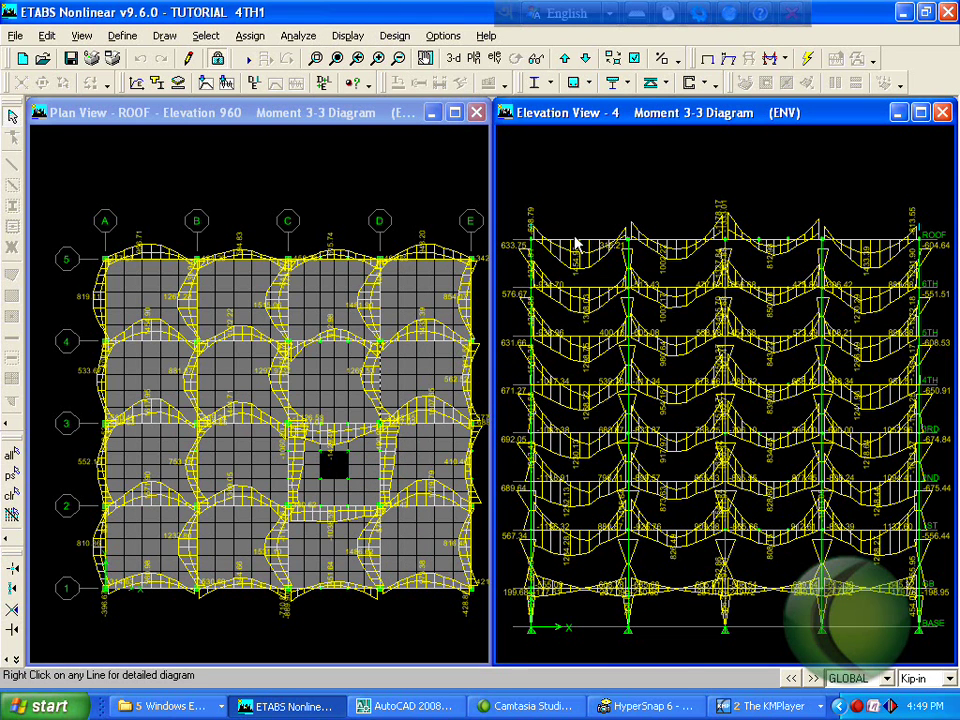
{"action": "right_click", "coordinate": [577, 246]}
{"action": "right_click", "coordinate": [577, 249]}
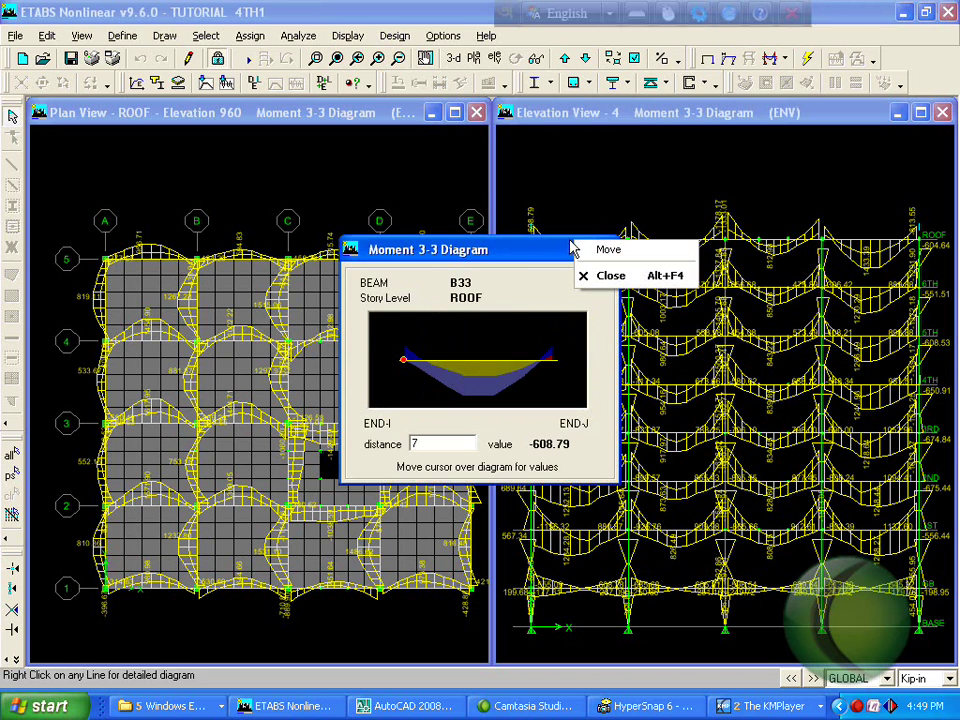
{"action": "left_click", "coordinate": [606, 249]}
{"action": "left_click", "coordinate": [450, 320]}
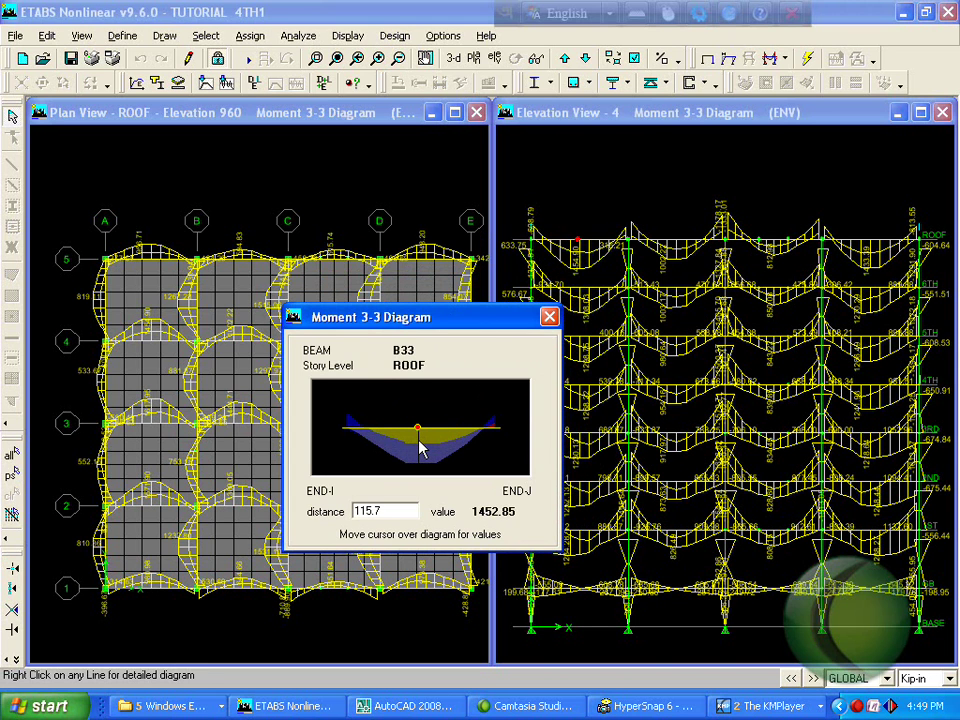
{"action": "left_click", "coordinate": [549, 317]}
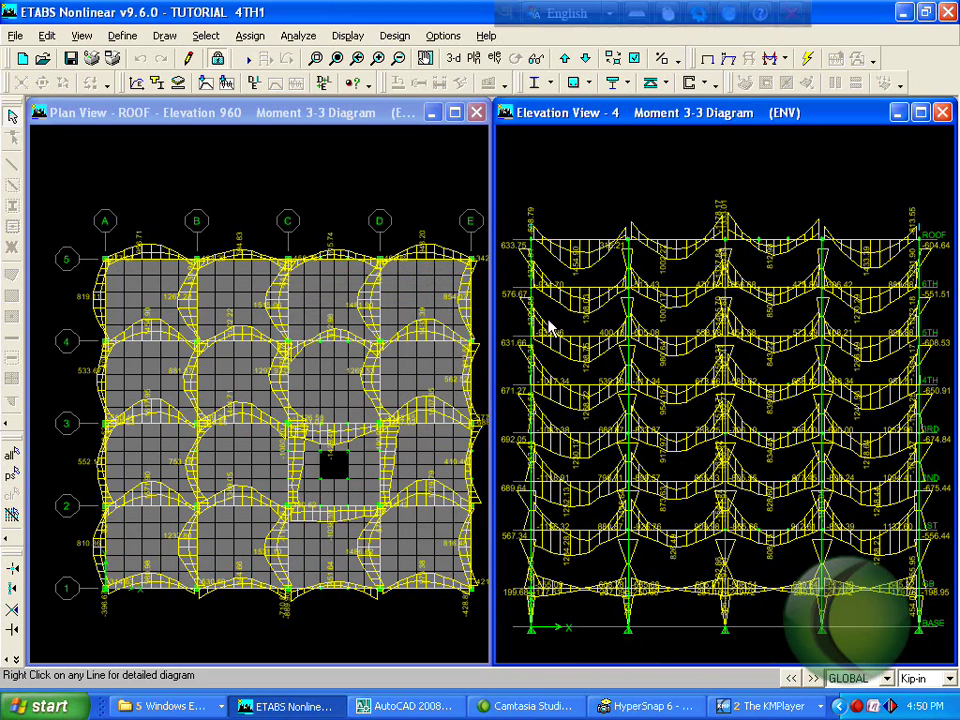
Examine elevation 4's moment values closely at the grid A roof corner and around column line C between the 6TH and 4TH stories.
{"action": "left_click", "coordinate": [316, 57]}
{"action": "left_click_drag", "start_coordinate": [610, 193], "coordinate": [502, 289]}
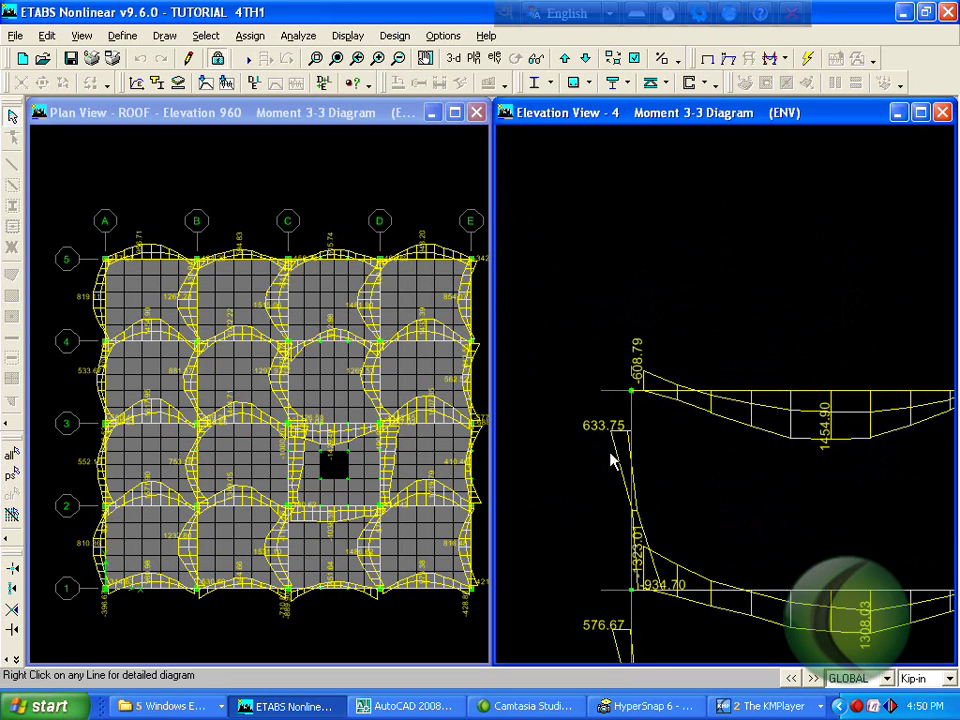
{"action": "left_click", "coordinate": [337, 60]}
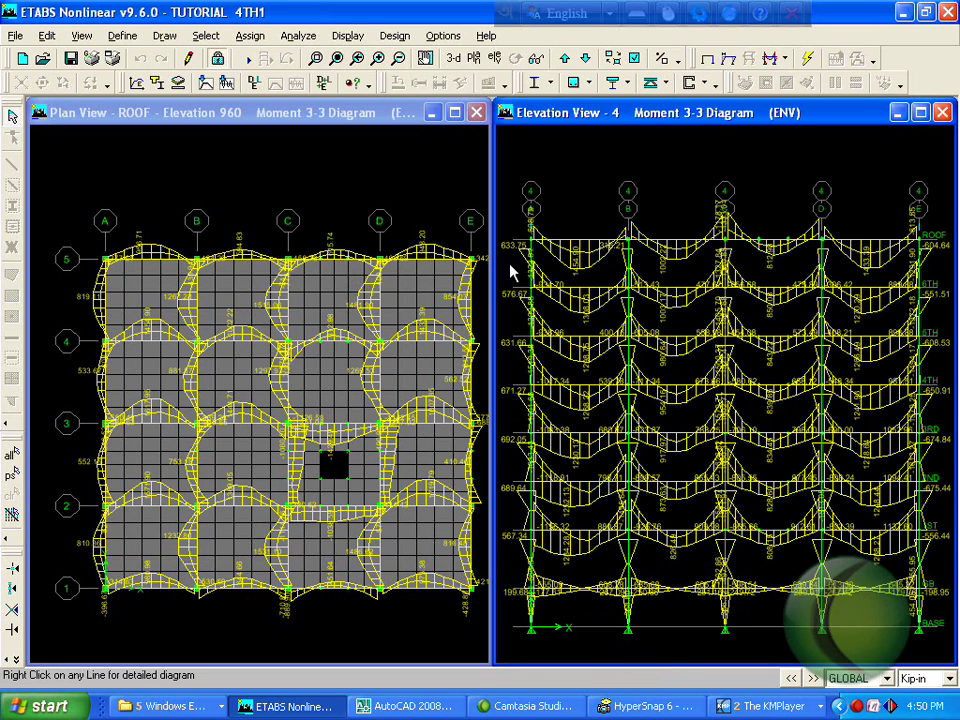
{"action": "left_click", "coordinate": [318, 60]}
{"action": "left_click_drag", "start_coordinate": [775, 287], "coordinate": [643, 429]}
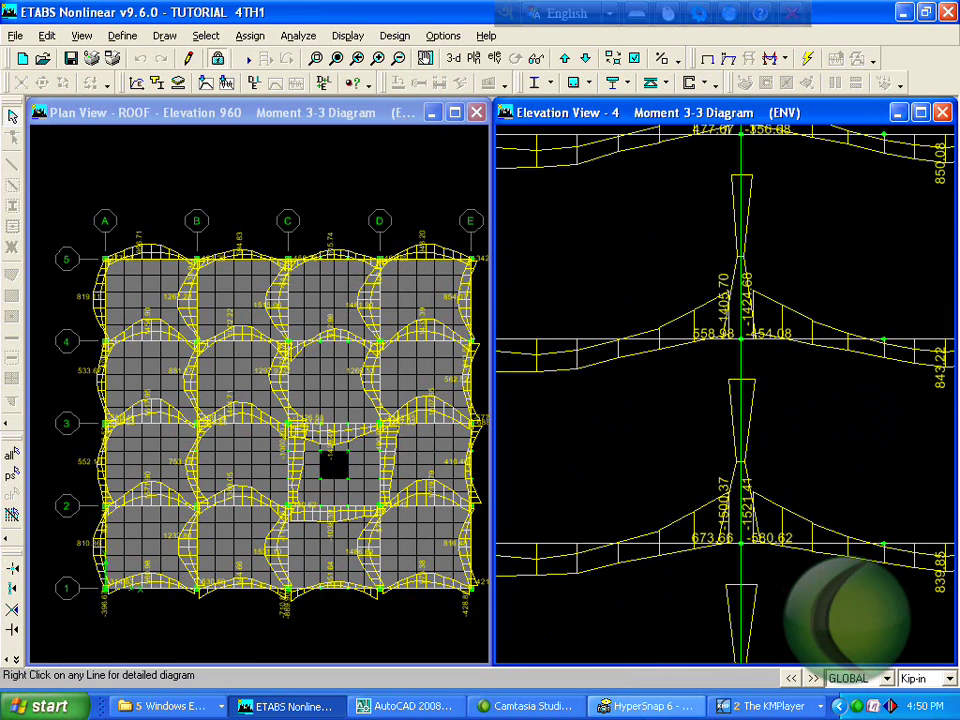
{"action": "left_click", "coordinate": [858, 708]}
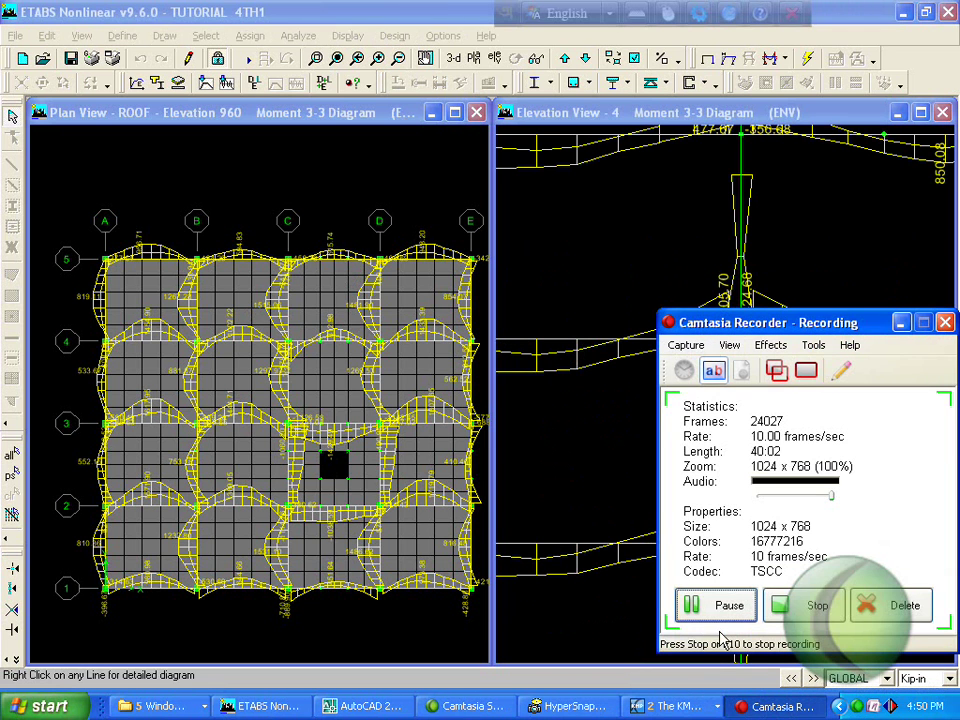